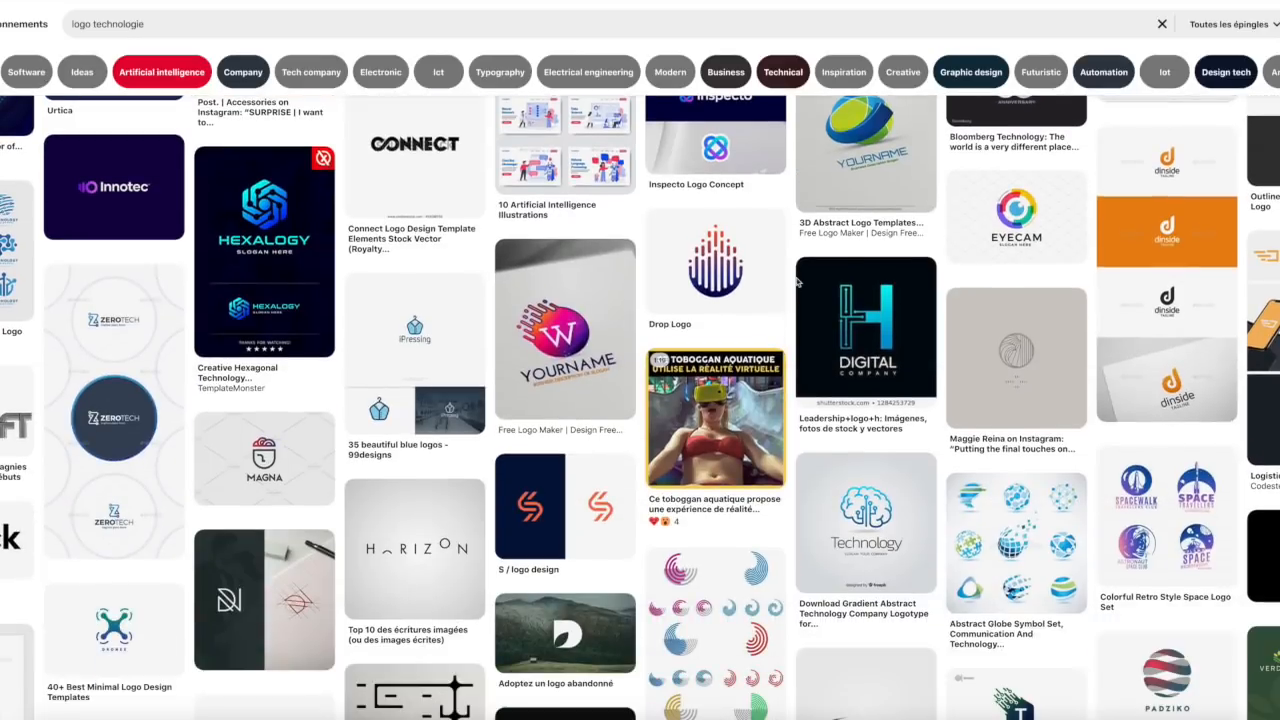
# Browse Pinterest inspiration for the searches "logo technologie", "logo protection" and "logo protection symbols"
pyautogui.scroll(-2, 797, 283)
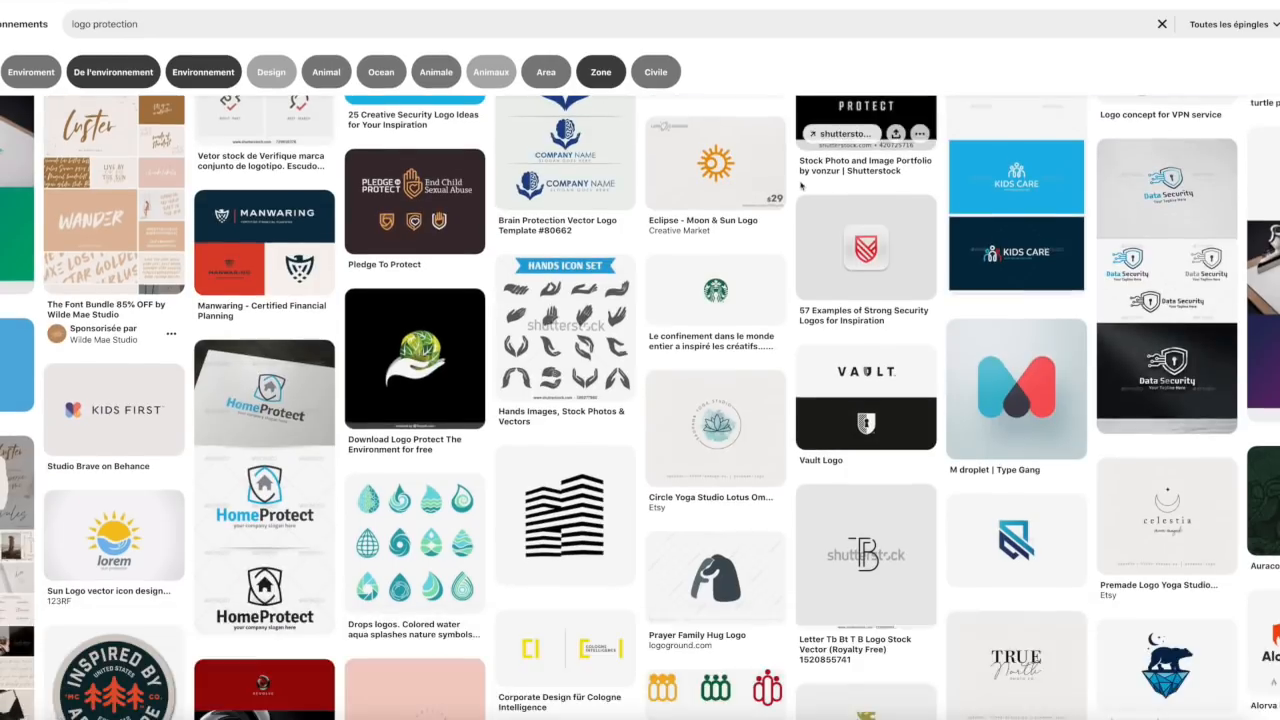
pyautogui.scroll(1, 793, 181)
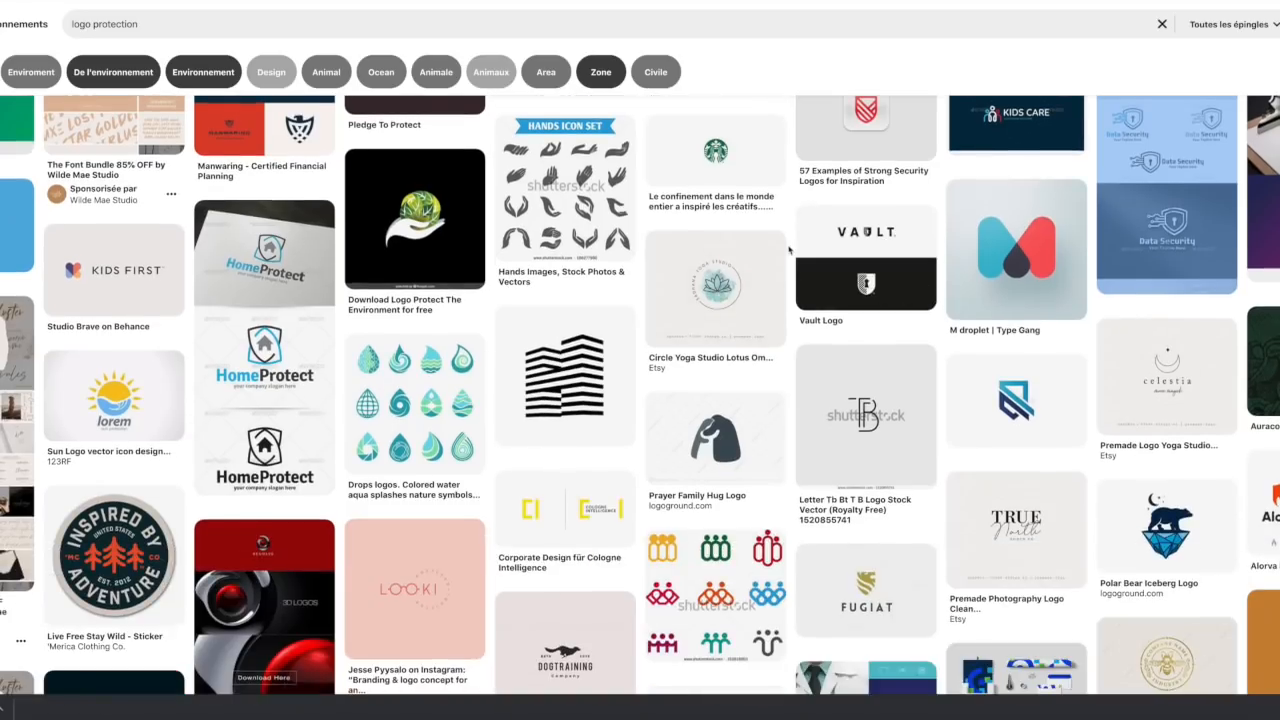
pyautogui.scroll(-10, 793, 245)
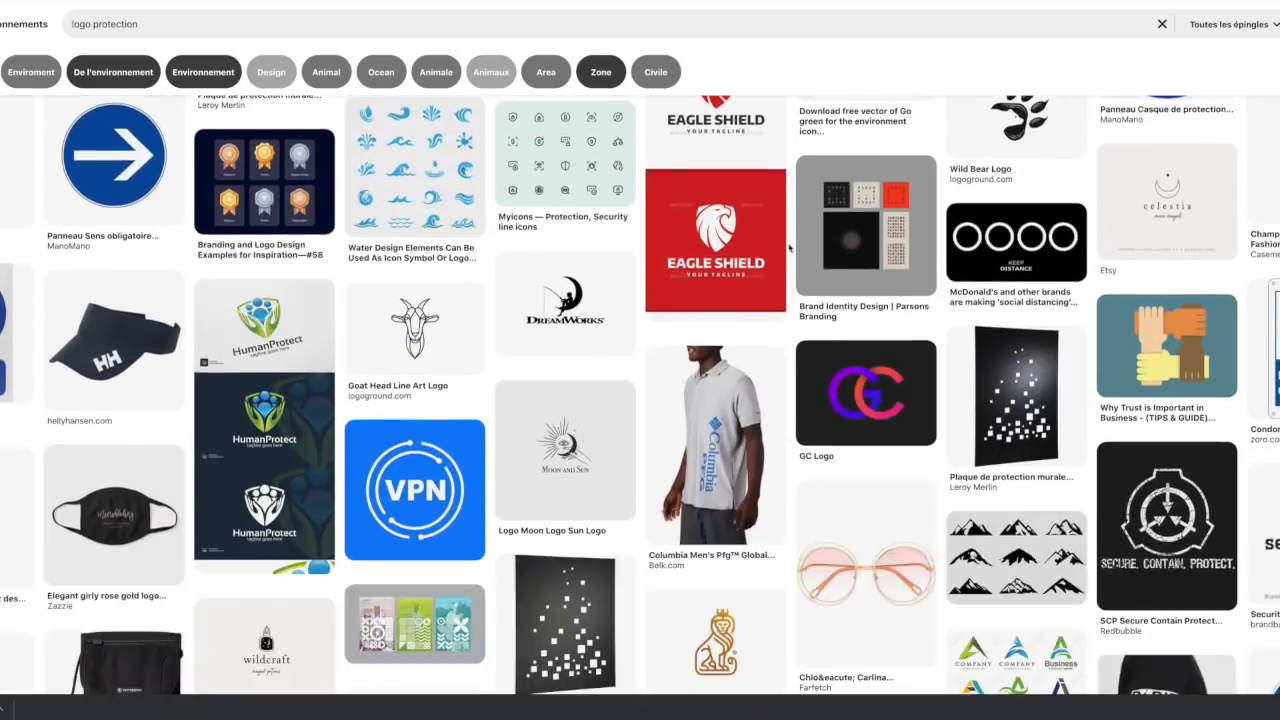
pyautogui.scroll(-3, 790, 248)
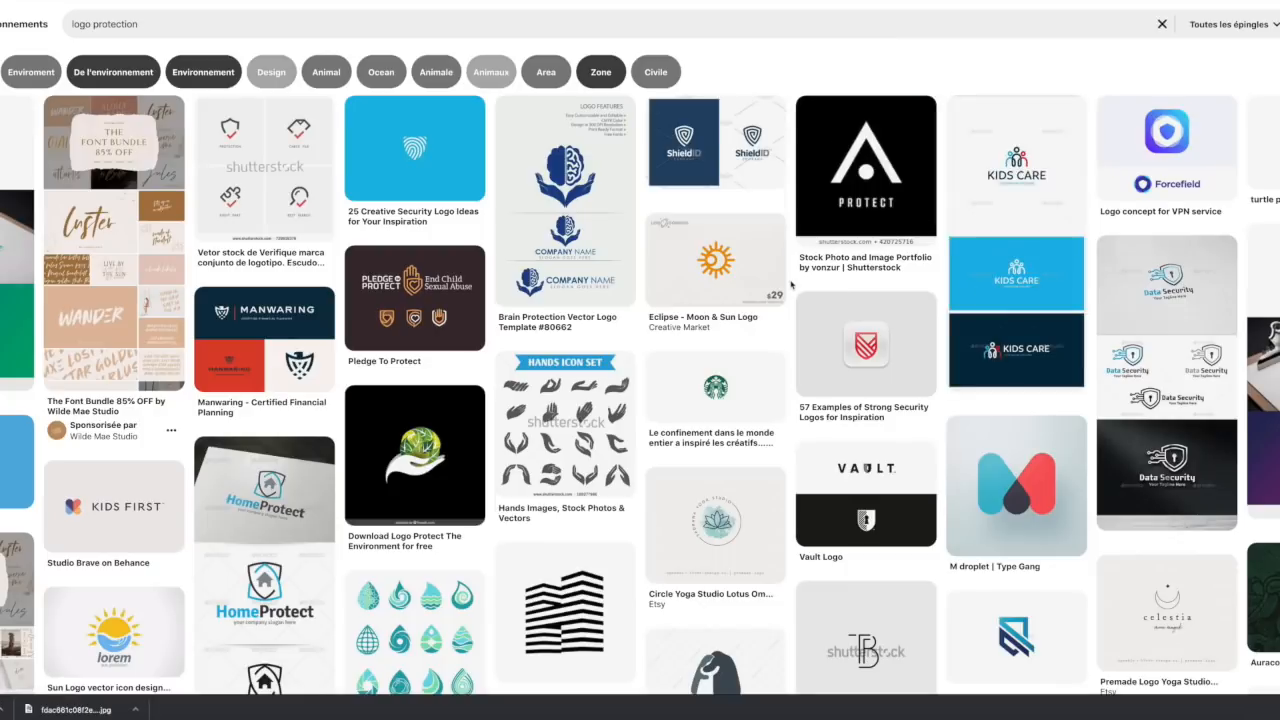
pyautogui.scroll(-1, 790, 285)
pyautogui.scroll(-10, 790, 285)
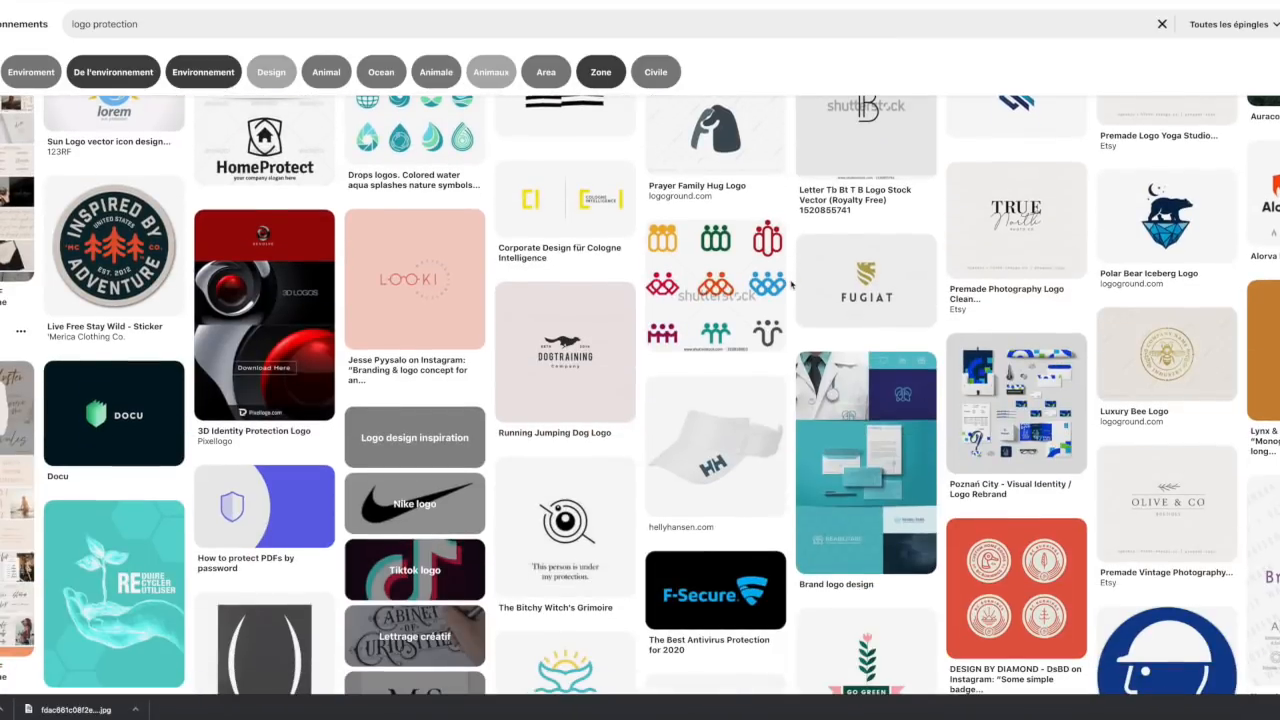
pyautogui.scroll(-8, 790, 285)
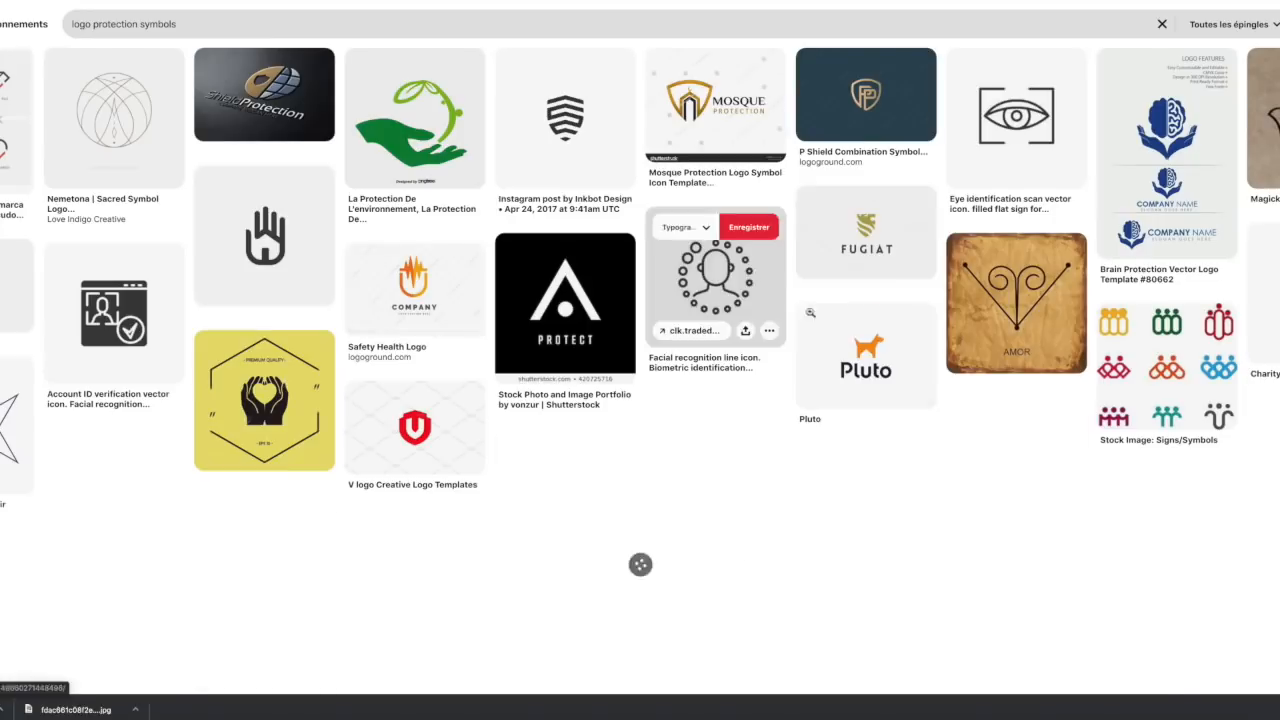
pyautogui.scroll(-3, 790, 270)
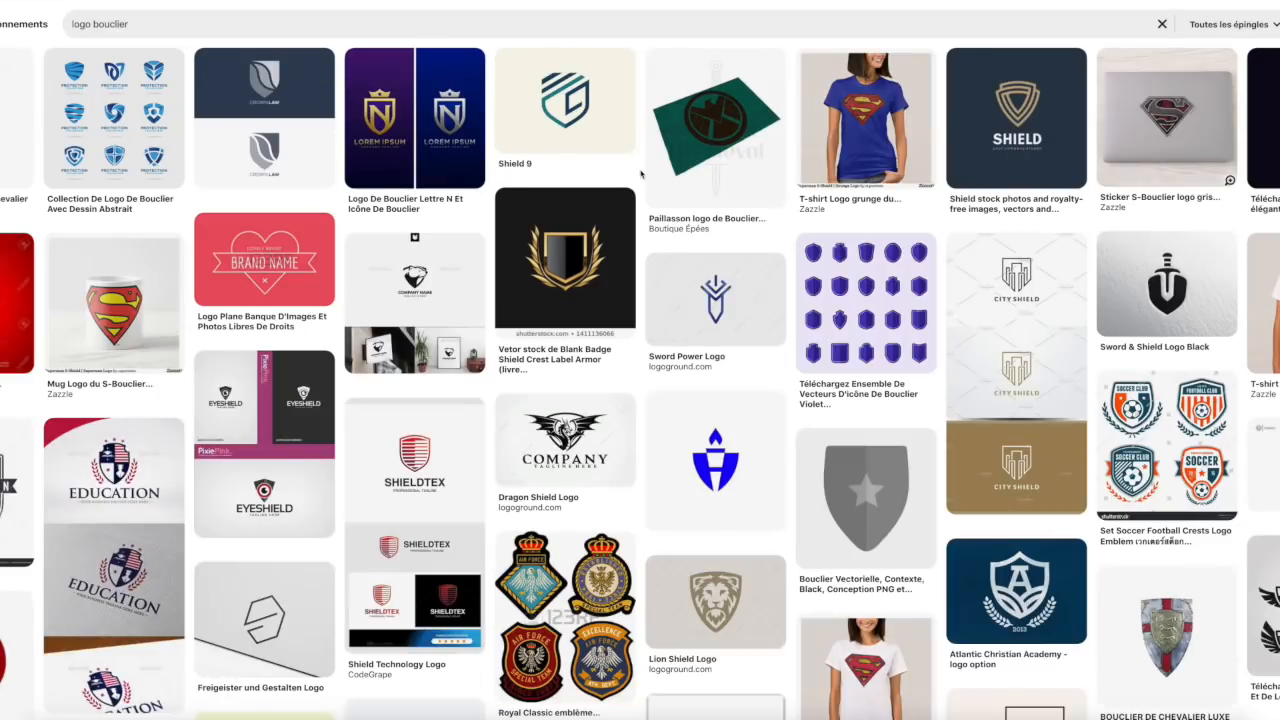
# Look through logo ideas for "logo bouclier", "logo bouclier technologique" and "logo technologique"
pyautogui.scroll(-2, 641, 174)
pyautogui.scroll(-2, 641, 174)
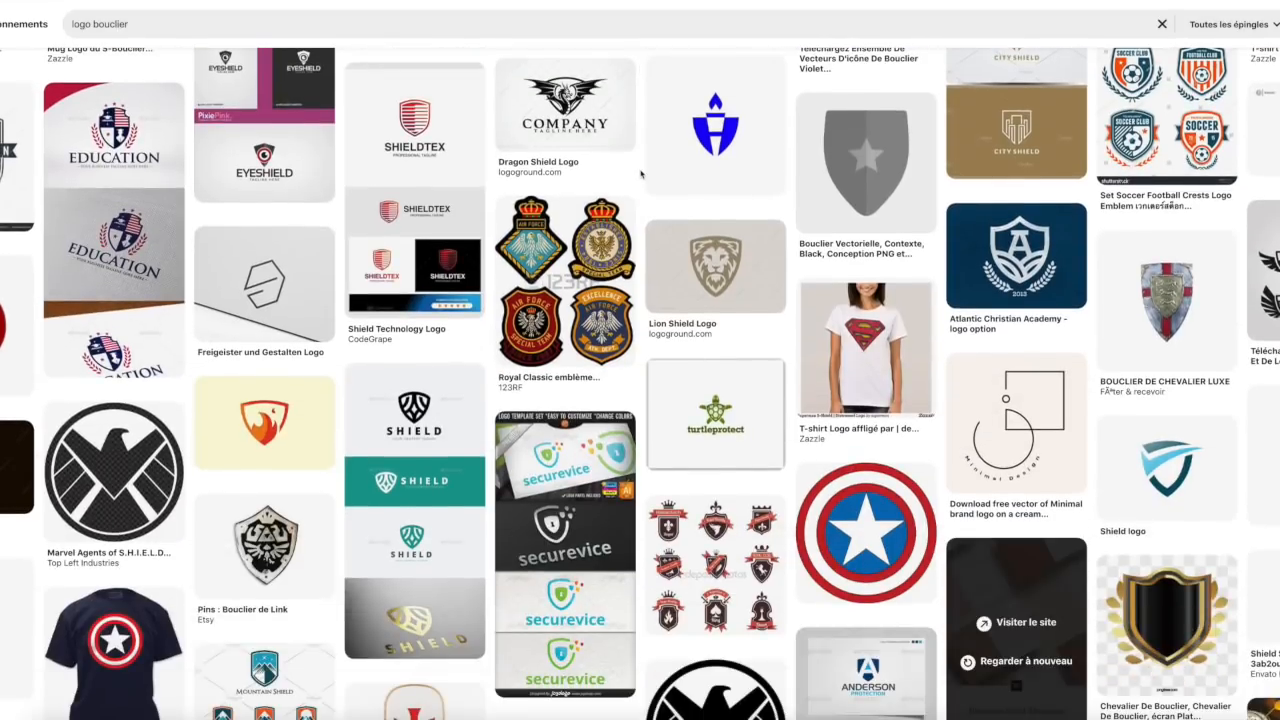
pyautogui.scroll(-6, 641, 174)
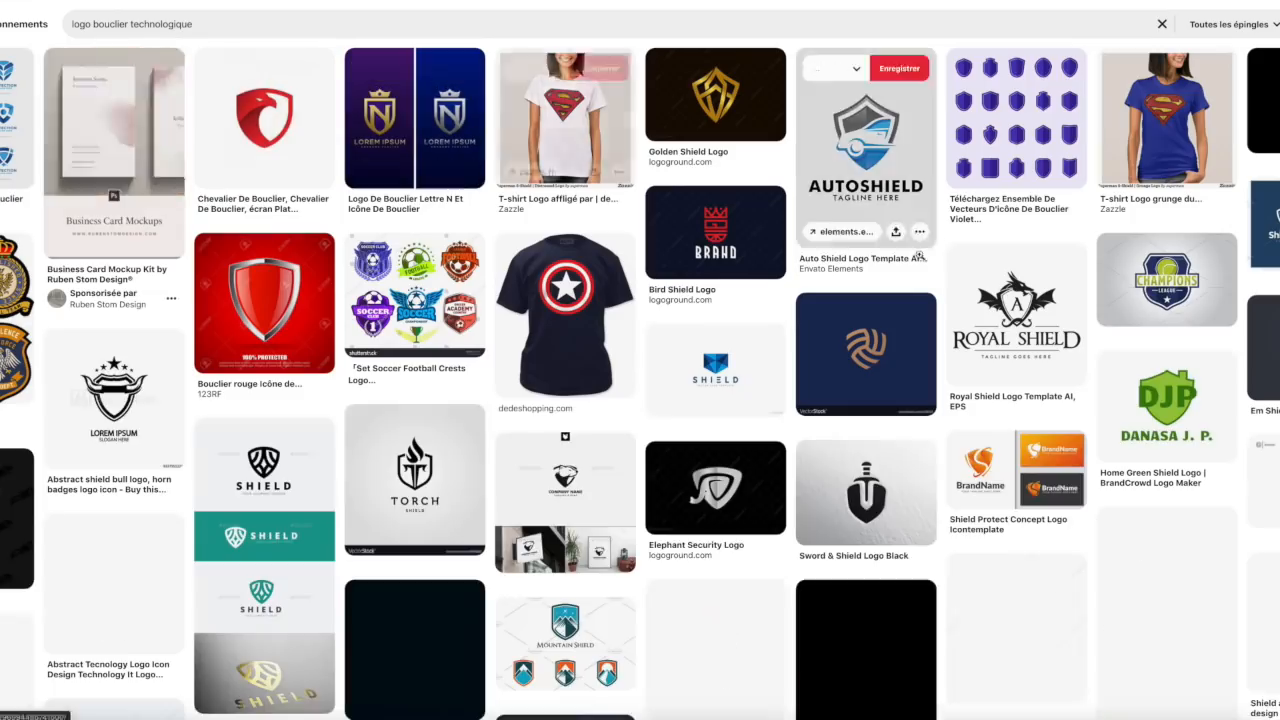
pyautogui.scroll(-10, 918, 256)
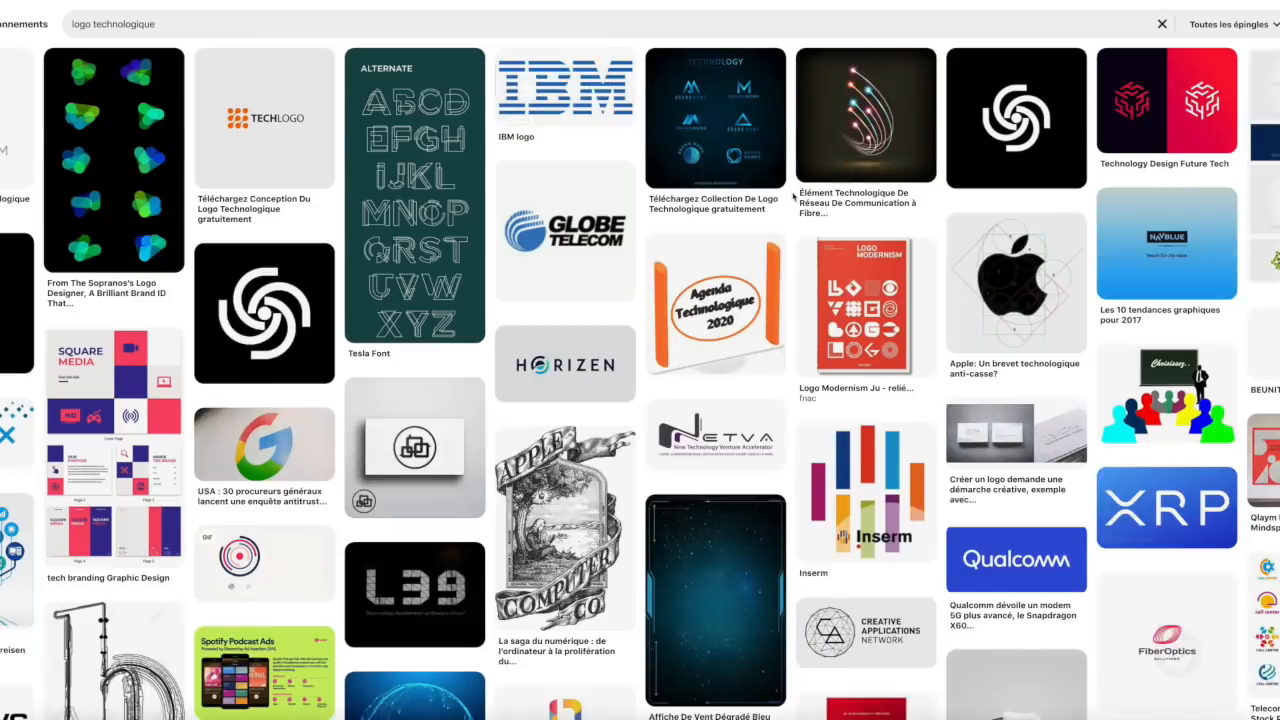
pyautogui.scroll(-9, 793, 196)
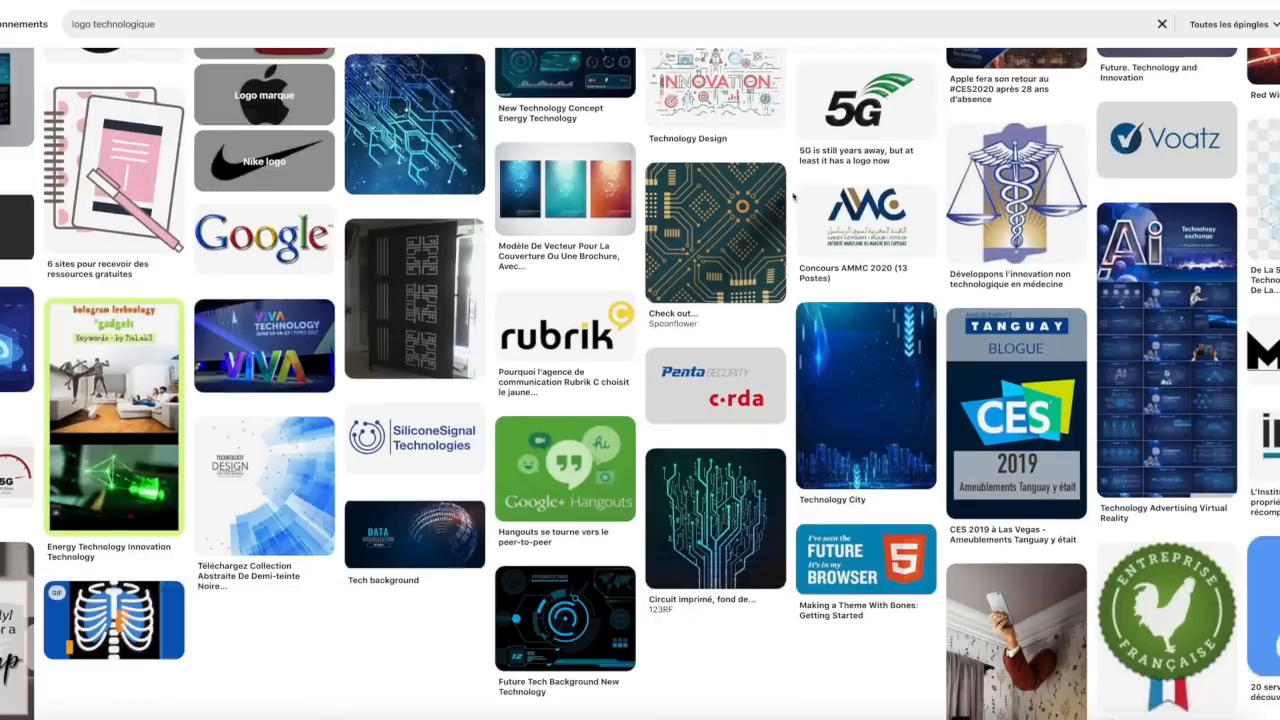
pyautogui.scroll(-4, 793, 196)
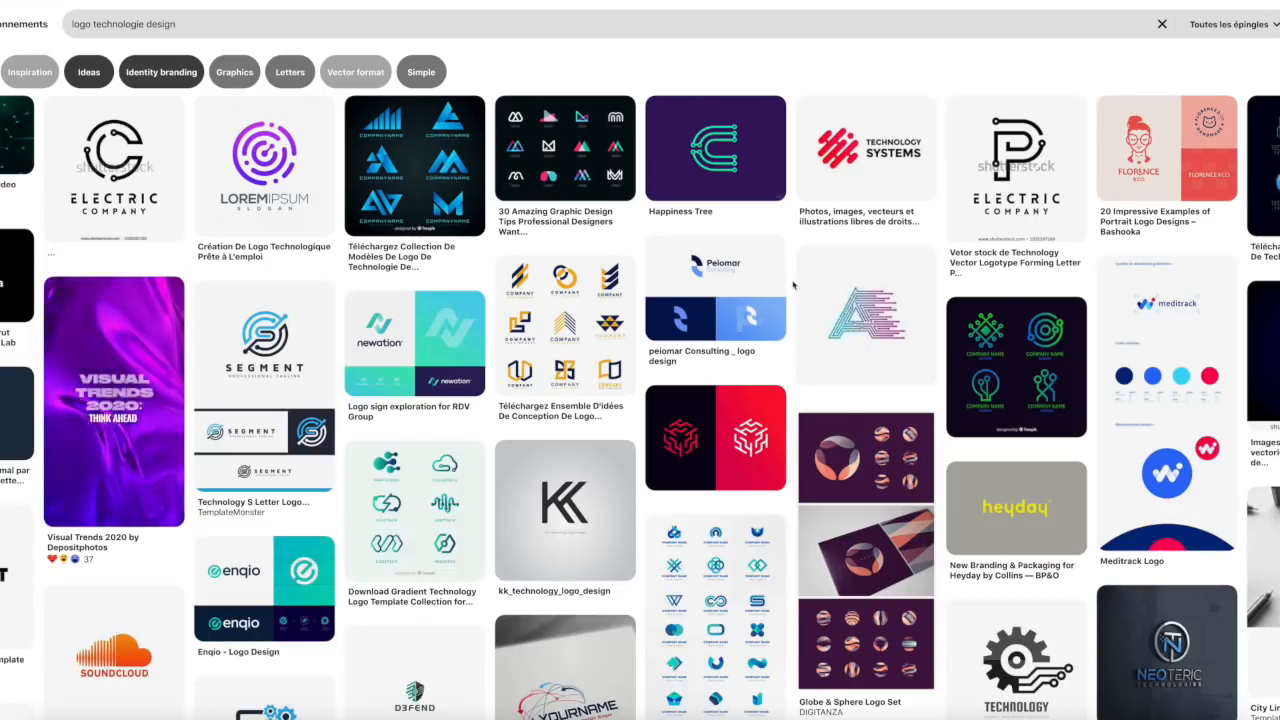
# Open the D3FEND shield logo from the "logo technologie design" results in a new tab and save its image
pyautogui.scroll(-2, 793, 286)
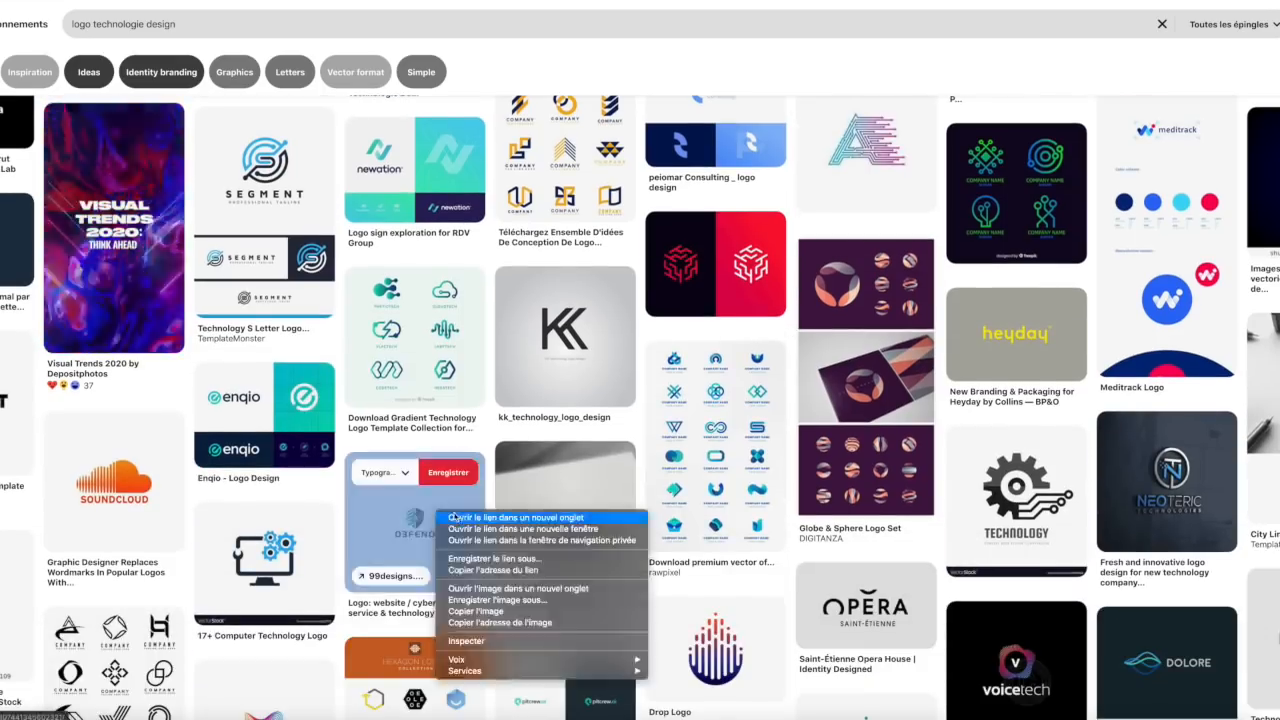
pyautogui.click(436, 516)
pyautogui.rightClick(534, 182)
pyautogui.click(594, 271)
pyautogui.press('Return')
pyautogui.hotkey('alt', 'Left')
# Open another technology logo pin in a new tab, follow a related pin and save its image
pyautogui.scroll(-6, 795, 399)
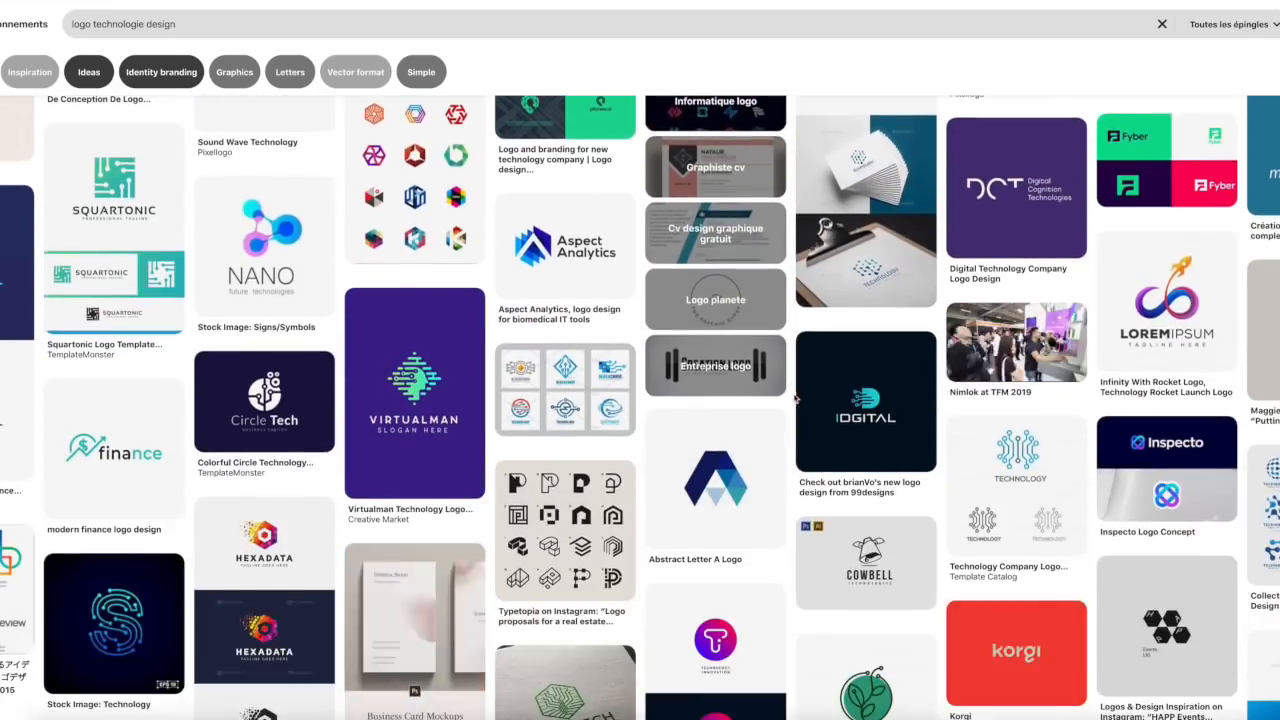
pyautogui.scroll(-3, 795, 397)
pyautogui.rightClick(1018, 227)
pyautogui.click(1040, 237)
pyautogui.click(900, 541)
pyautogui.rightClick(607, 256)
pyautogui.click(642, 279)
pyautogui.press('Return')
pyautogui.hotkey('alt', 'Left')
pyautogui.hotkey('alt', 'Left')
# Find the circuit-style letter K logo among the technology logo results and save its image
pyautogui.scroll(-4, 791, 266)
pyautogui.scroll(-5, 791, 266)
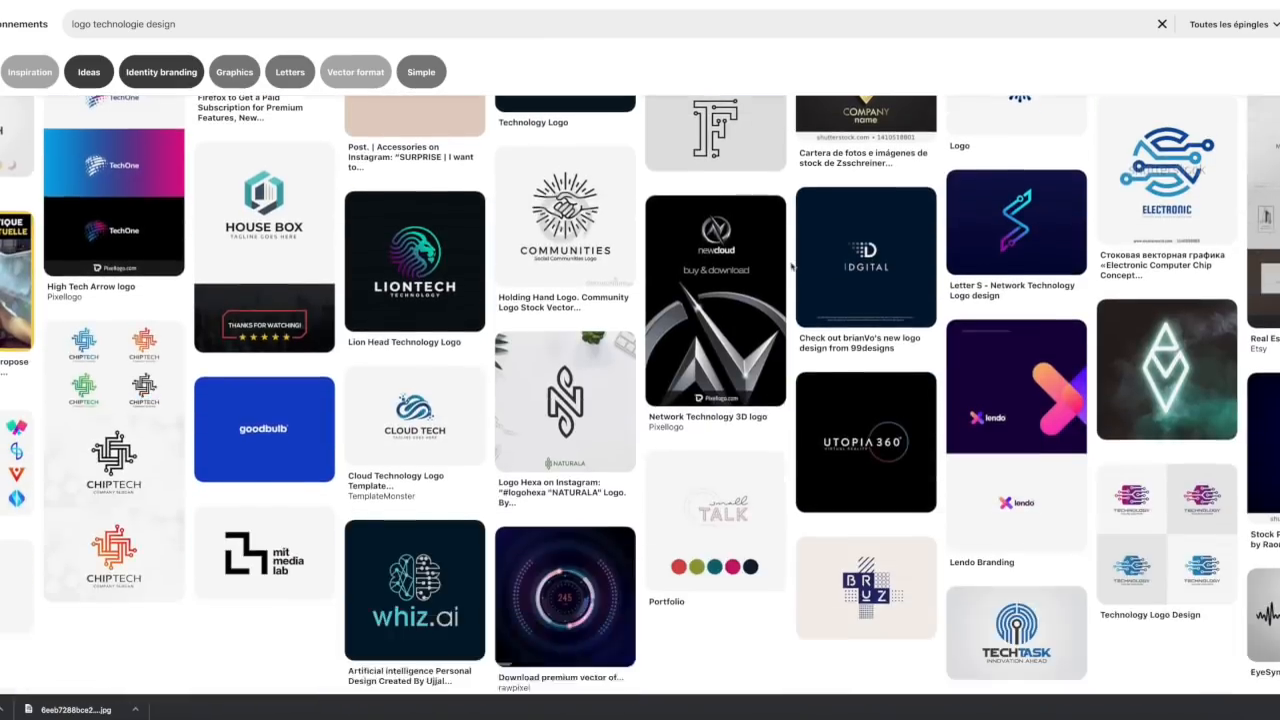
pyautogui.scroll(-2, 791, 266)
pyautogui.scroll(-10, 791, 266)
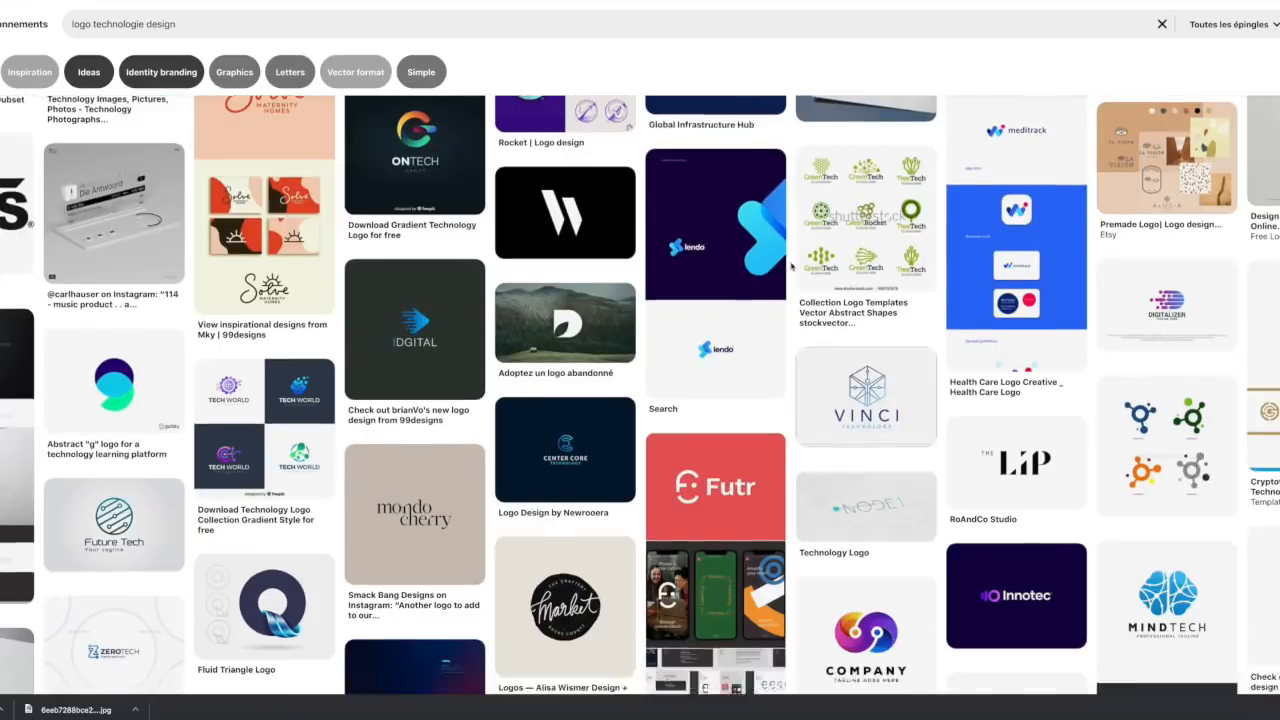
pyautogui.scroll(-4, 797, 286)
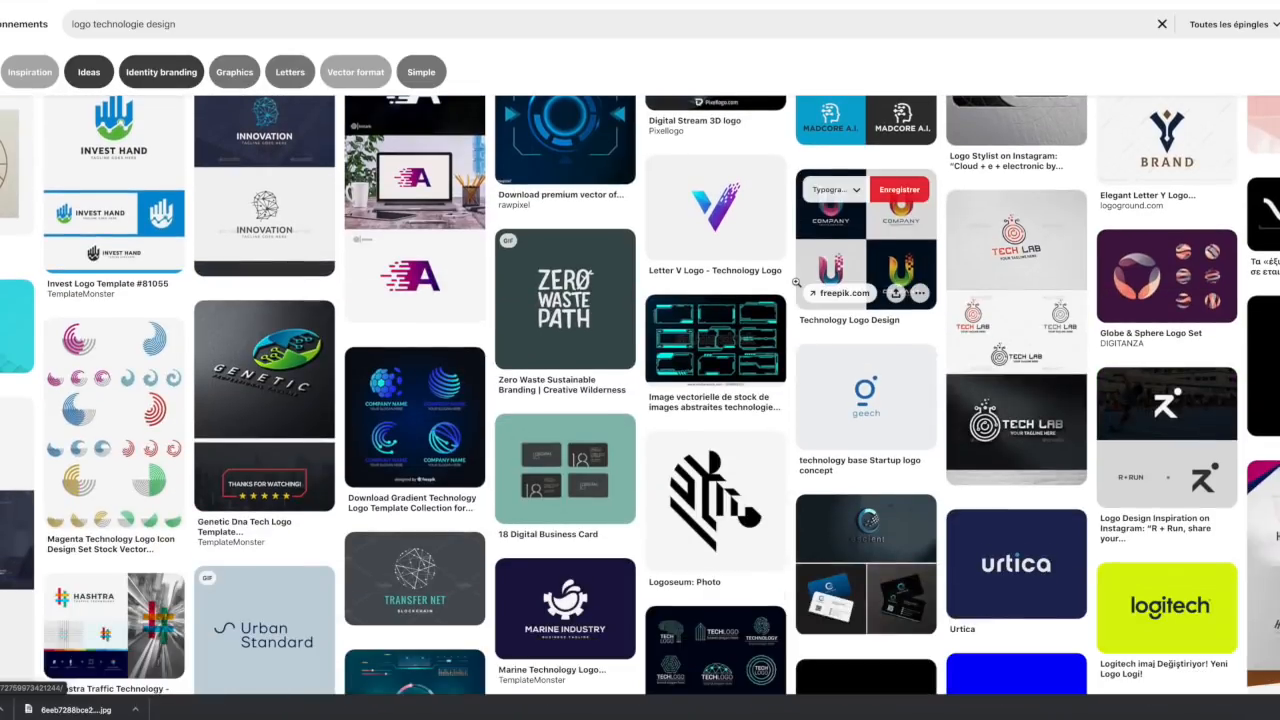
pyautogui.click(1000, 315)
pyautogui.rightClick(613, 364)
pyautogui.click(648, 387)
pyautogui.press('Return')
pyautogui.hotkey('alt', 'Left')
# Look through further "logo technologie design" results for more references
pyautogui.scroll(-1, 648, 387)
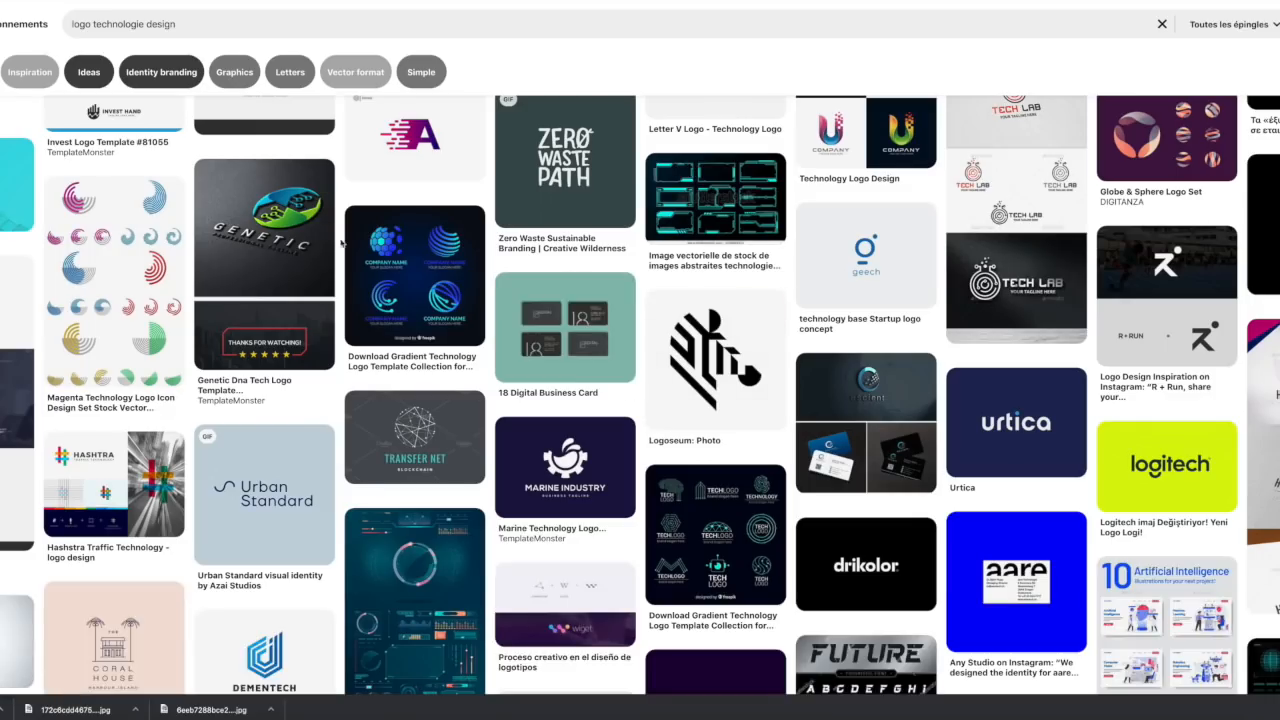
pyautogui.scroll(-6, 340, 244)
pyautogui.scroll(-15, 340, 244)
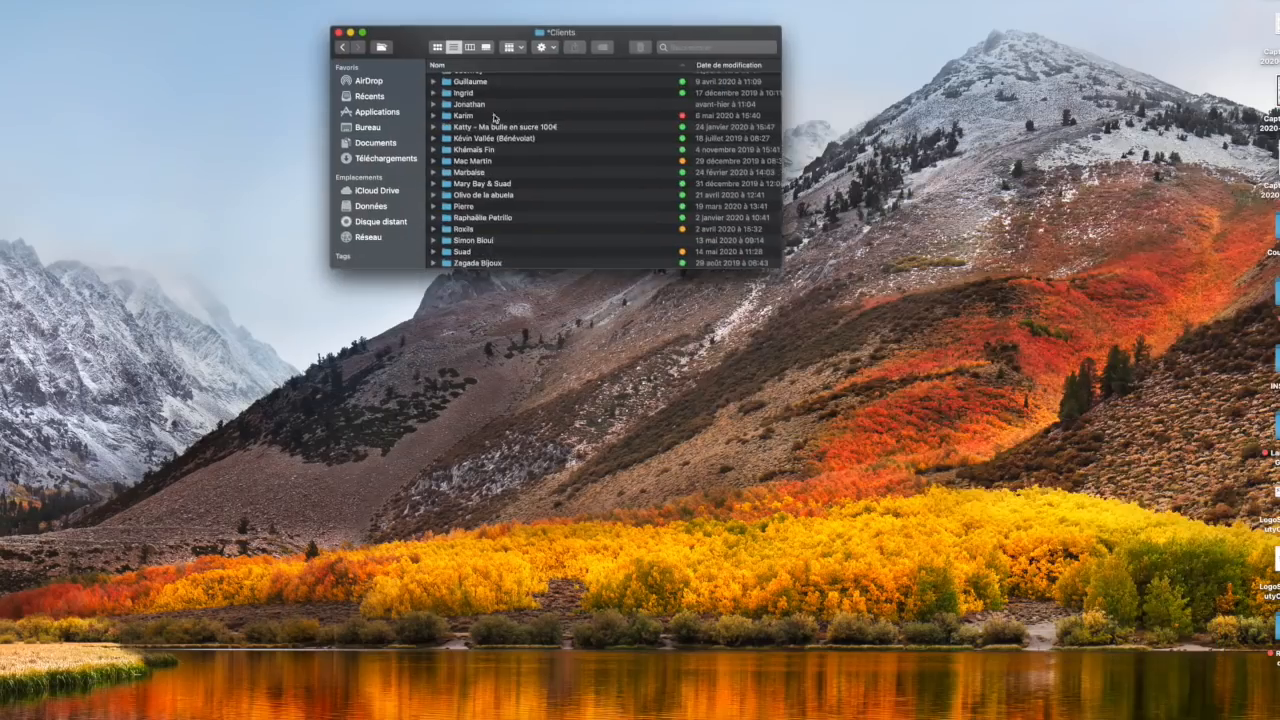
# Open the client's Logo folder in Finder and preview logo images such as tank.png and LOGO-CITALID-bouclier.png
pyautogui.doubleClick(478, 82)
pyautogui.doubleClick(478, 82)
pyautogui.press('space')
pyautogui.press('Down')
pyautogui.press('Down')
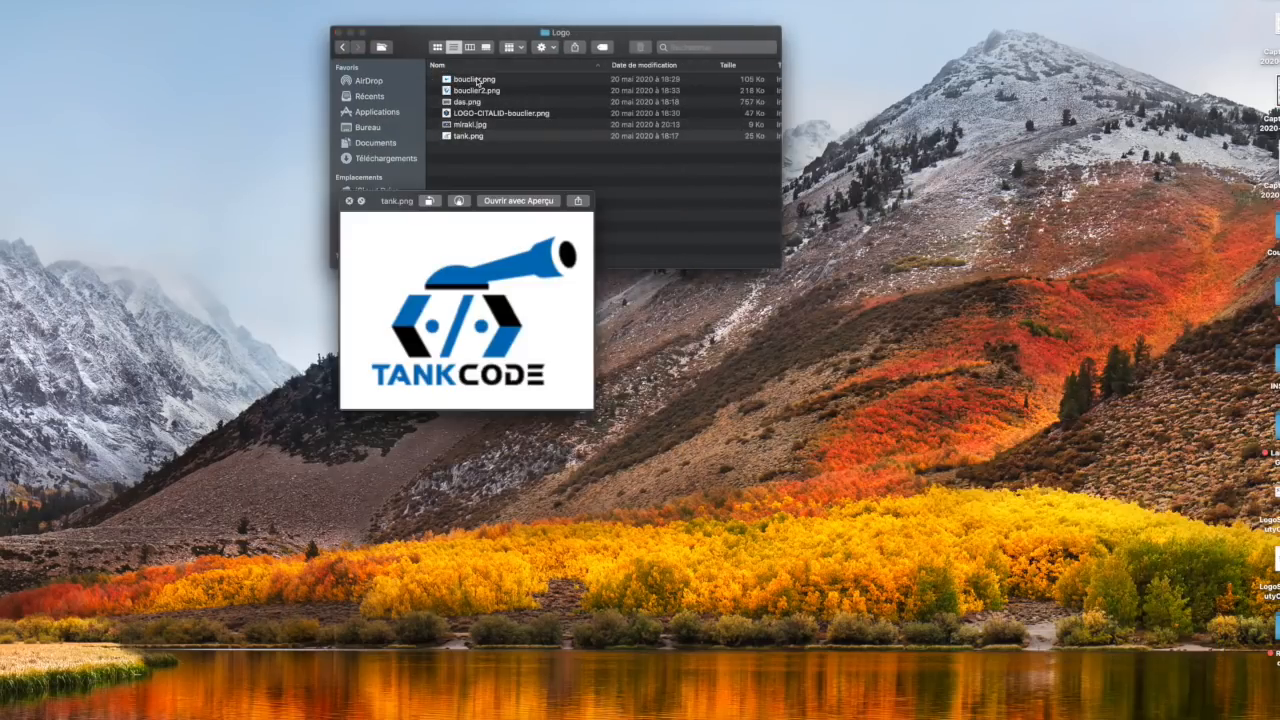
pyautogui.press('Up')
pyautogui.press('Up')
pyautogui.press('Up')
pyautogui.press('Down')
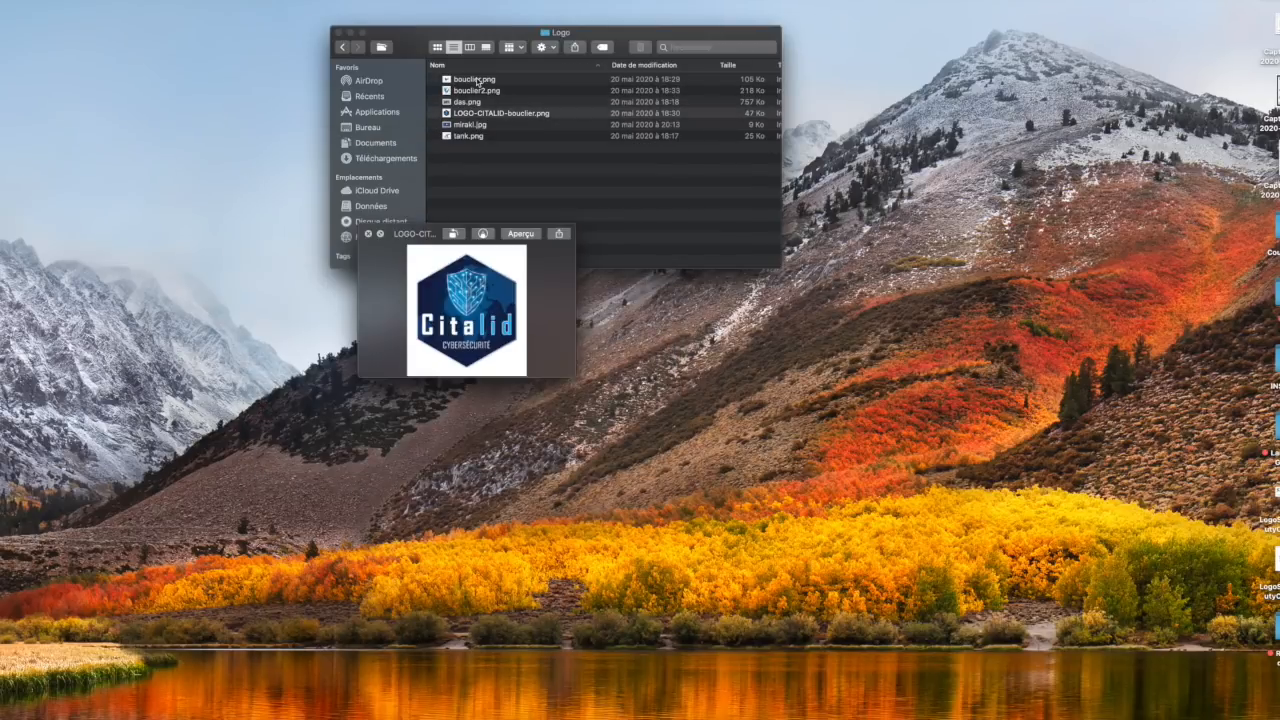
# Preview the Logo folder images starting from bouclier.png, plus the saved references in the Inspiration folder
pyautogui.click(478, 80)
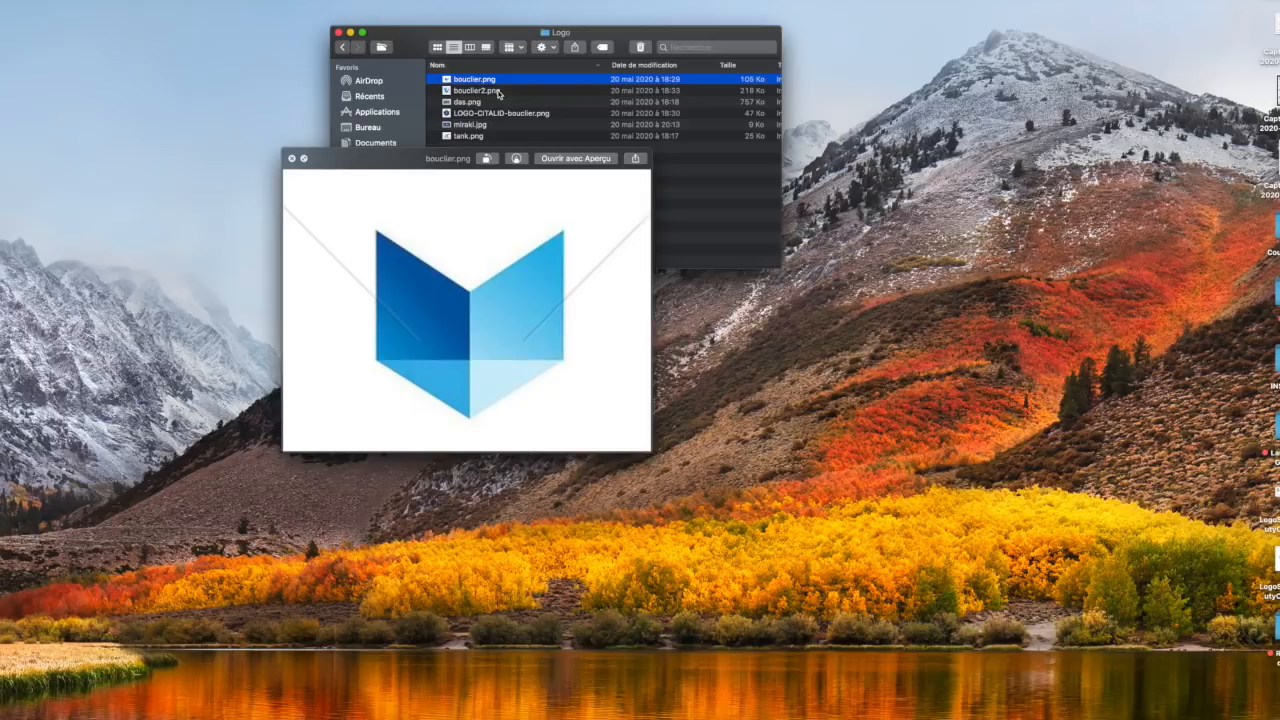
pyautogui.press('Down')
pyautogui.press('Down')
pyautogui.press('Down')
pyautogui.press('Down')
pyautogui.press('Down')
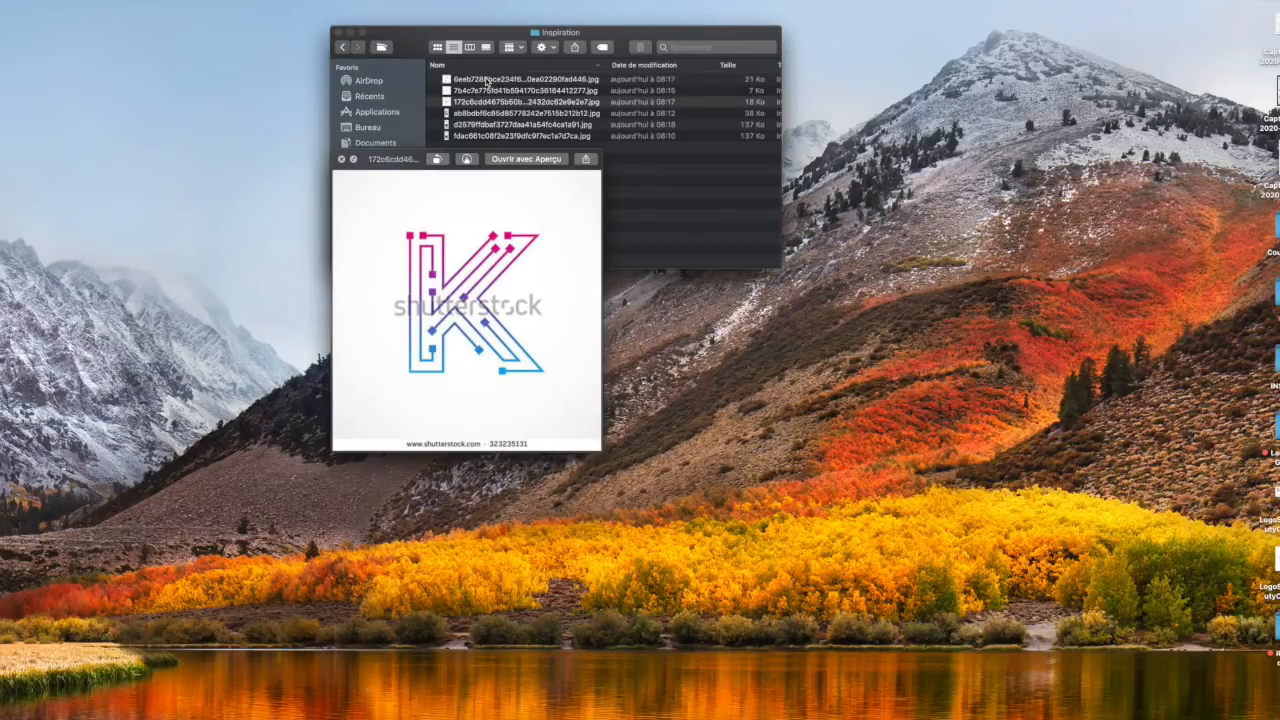
pyautogui.press('space')
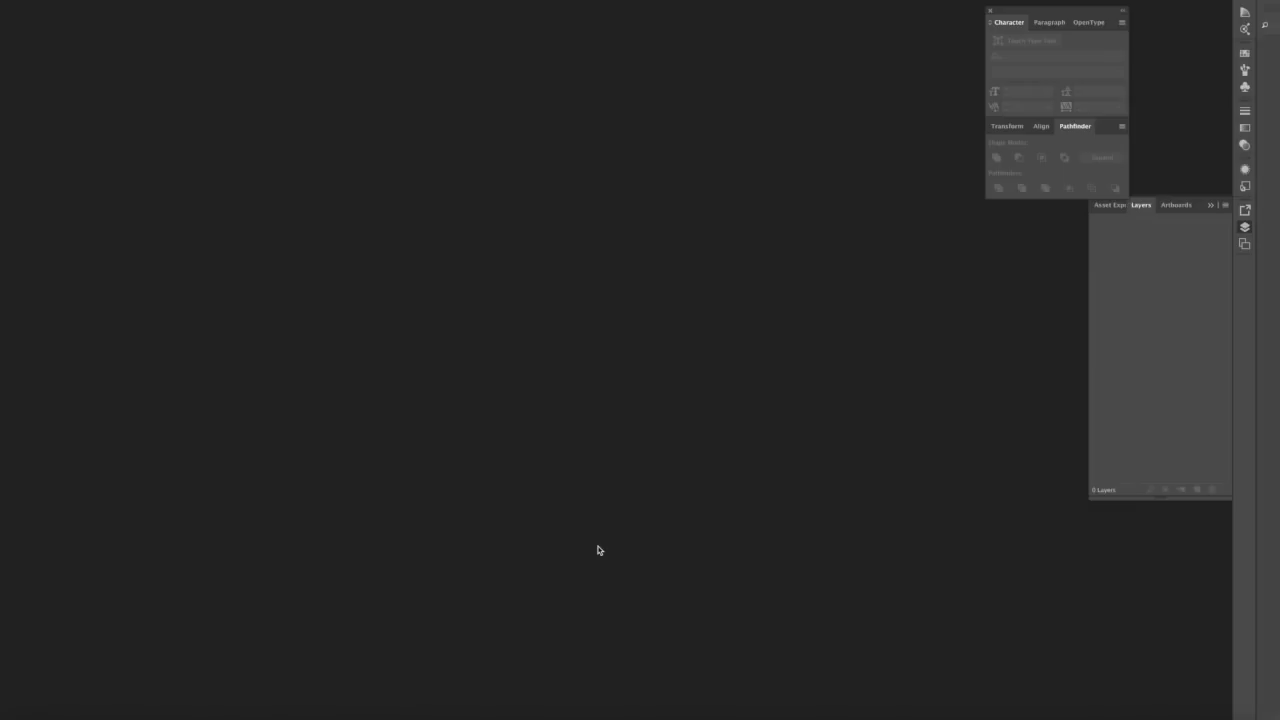
# In Illustrator, create a new document and trace the sketched shield's top bar and right side as a black-filled shape
pyautogui.hotkey('ctrl', 'n')
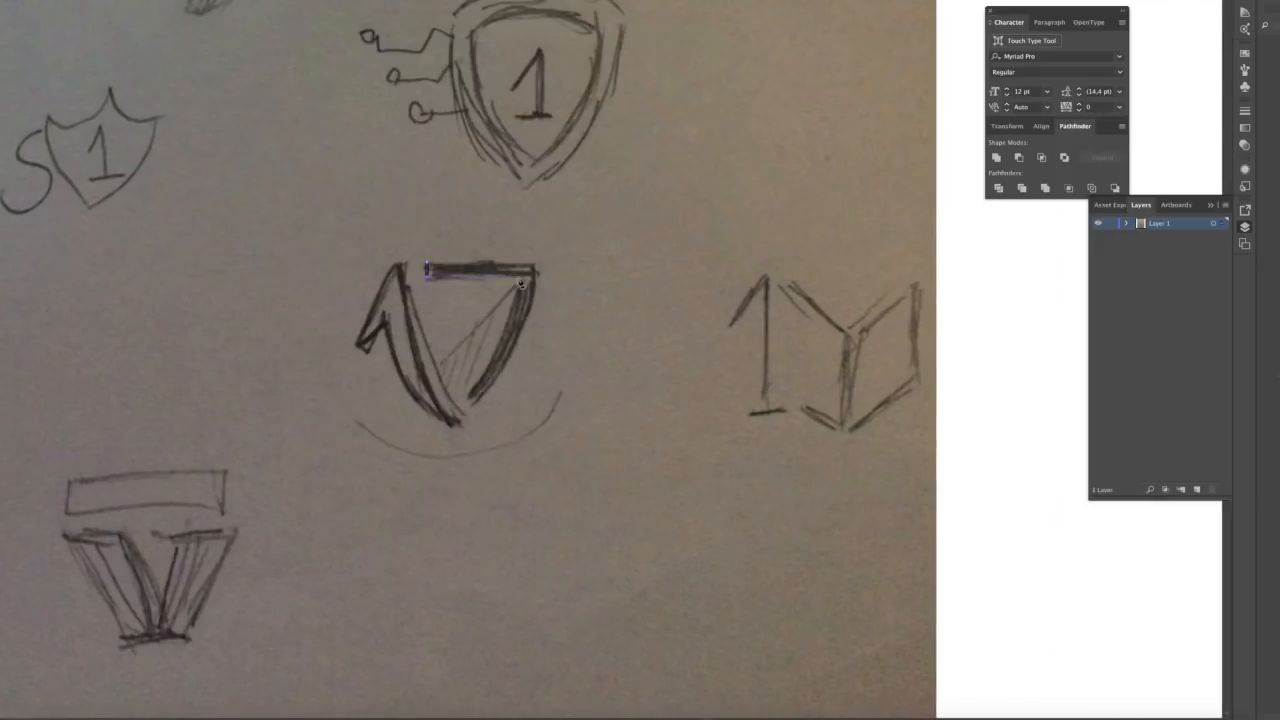
pyautogui.click(518, 278)
pyautogui.moveTo(470, 396); pyautogui.dragTo(430, 436)
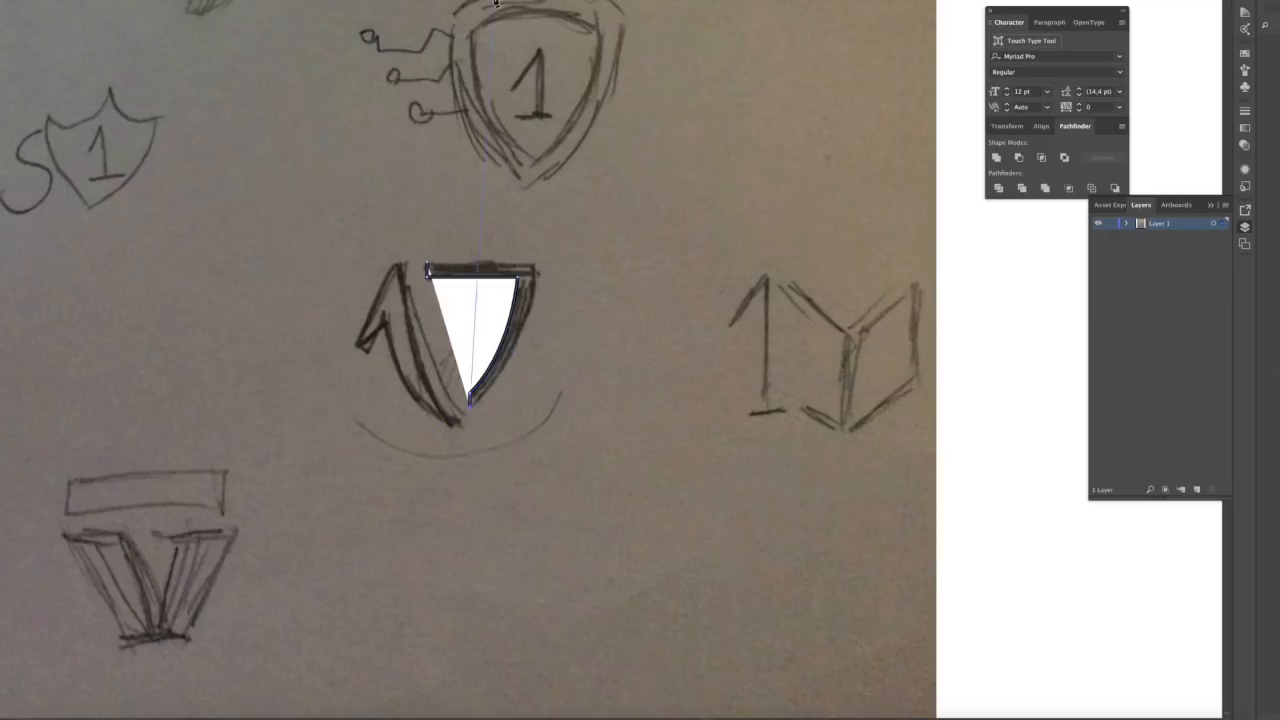
pyautogui.click(533, 267)
pyautogui.hotkey('shift', 'x')
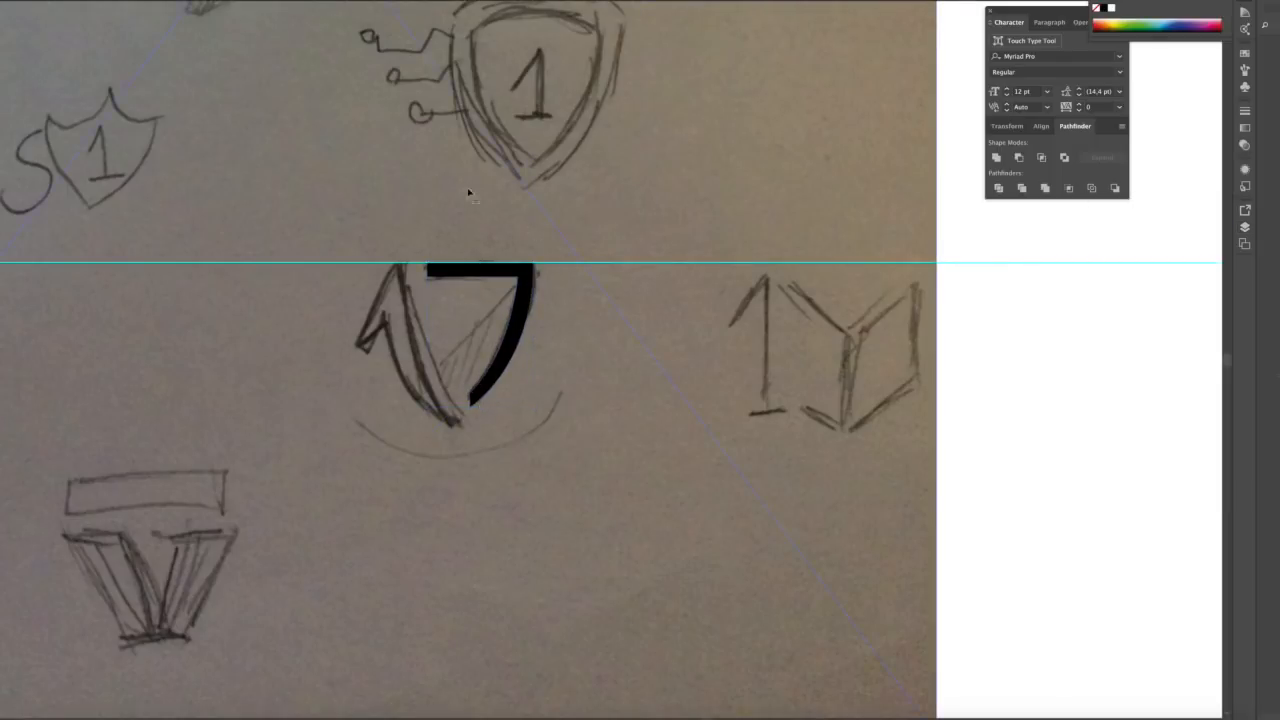
# Trace the slanted 1 forming the shield's left side and hide the linked sketch image
pyautogui.press('super+plus')
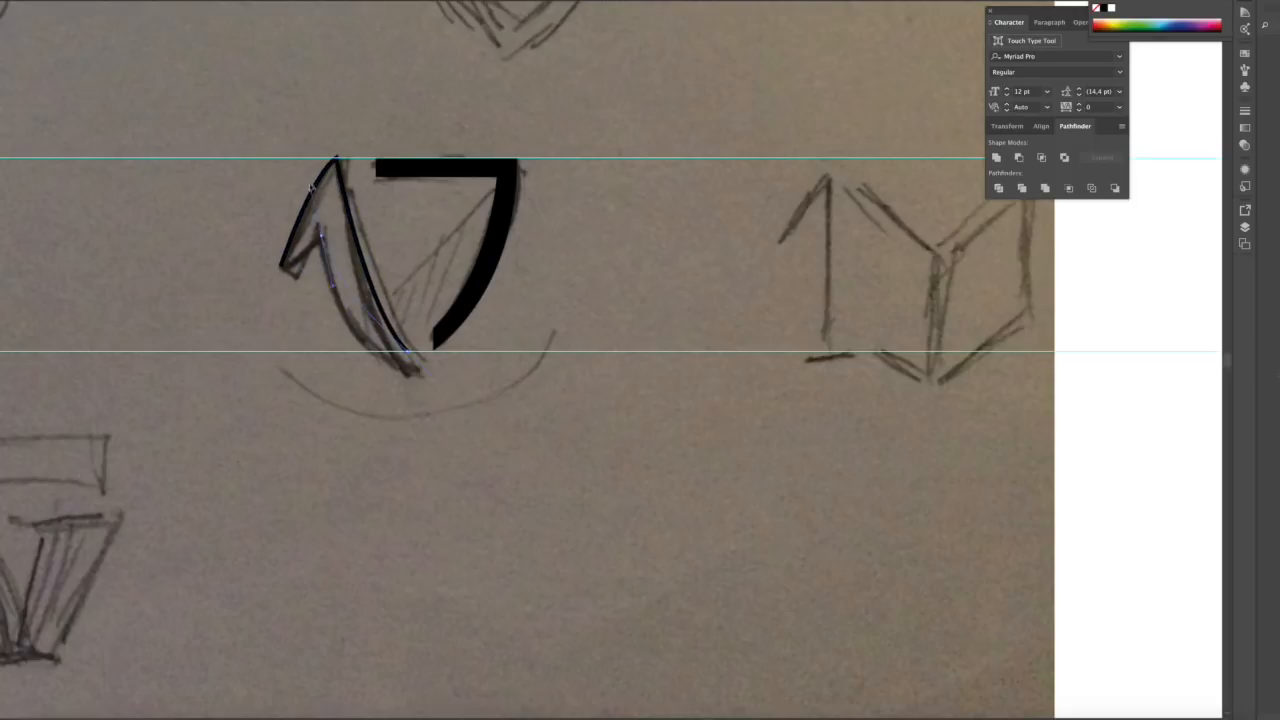
pyautogui.click(1245, 228)
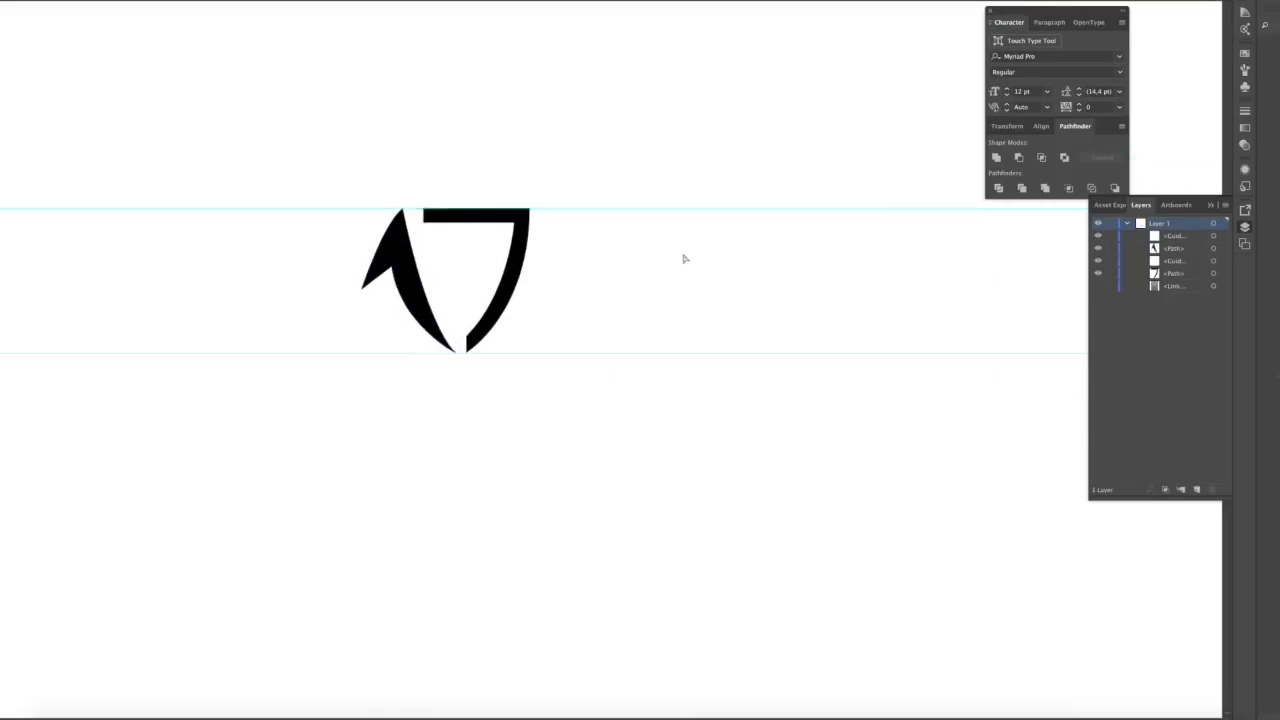
pyautogui.press('super+plus')
# Overlay a mirrored copy of the right shield half on the left side and trace its inner curve with the Pen tool
pyautogui.click(451, 191)
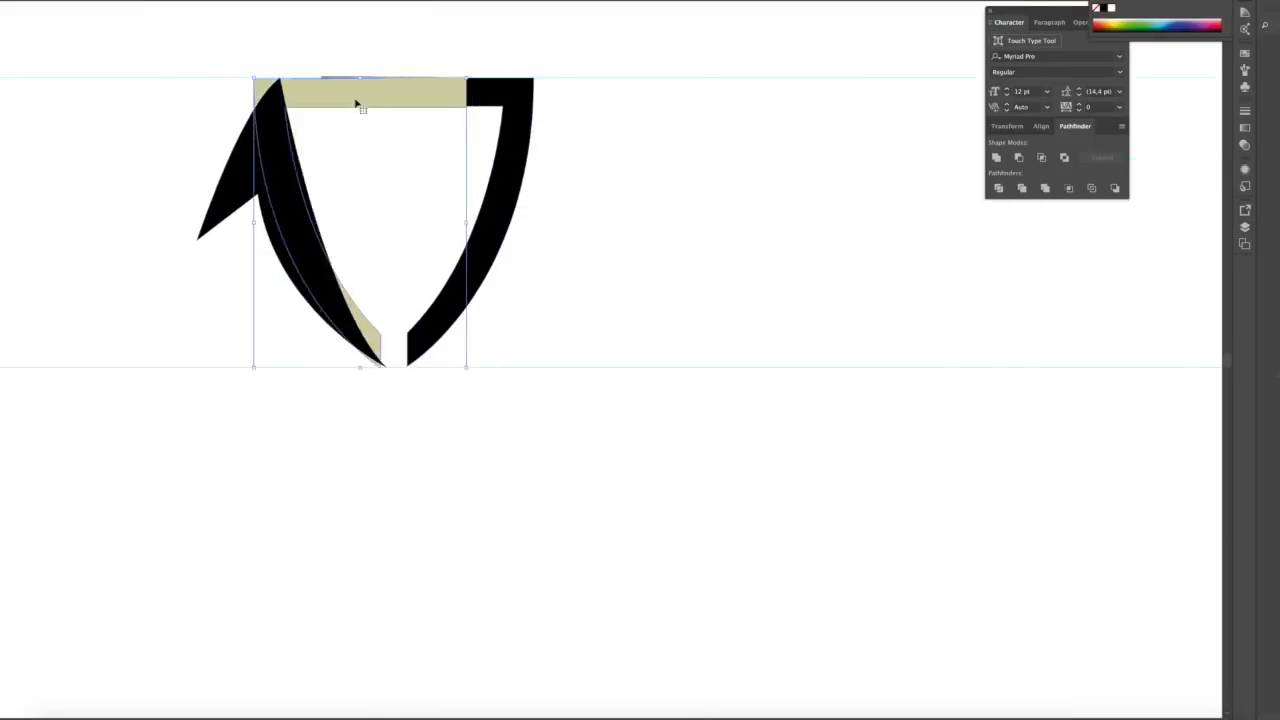
pyautogui.moveTo(355, 103); pyautogui.dragTo(382, 103)
pyautogui.moveTo(241, 129); pyautogui.dragTo(69, 129)
pyautogui.press('p')
pyautogui.click(308, 77)
pyautogui.moveTo(407, 332); pyautogui.dragTo(497, 424)
pyautogui.hotkey('shift', 'x')
# Delete the mirrored shield half and move the slanted 1 back onto the shield's left side
pyautogui.click(298, 199)
pyautogui.press('Delete')
pyautogui.moveTo(104, 199); pyautogui.dragTo(298, 197)
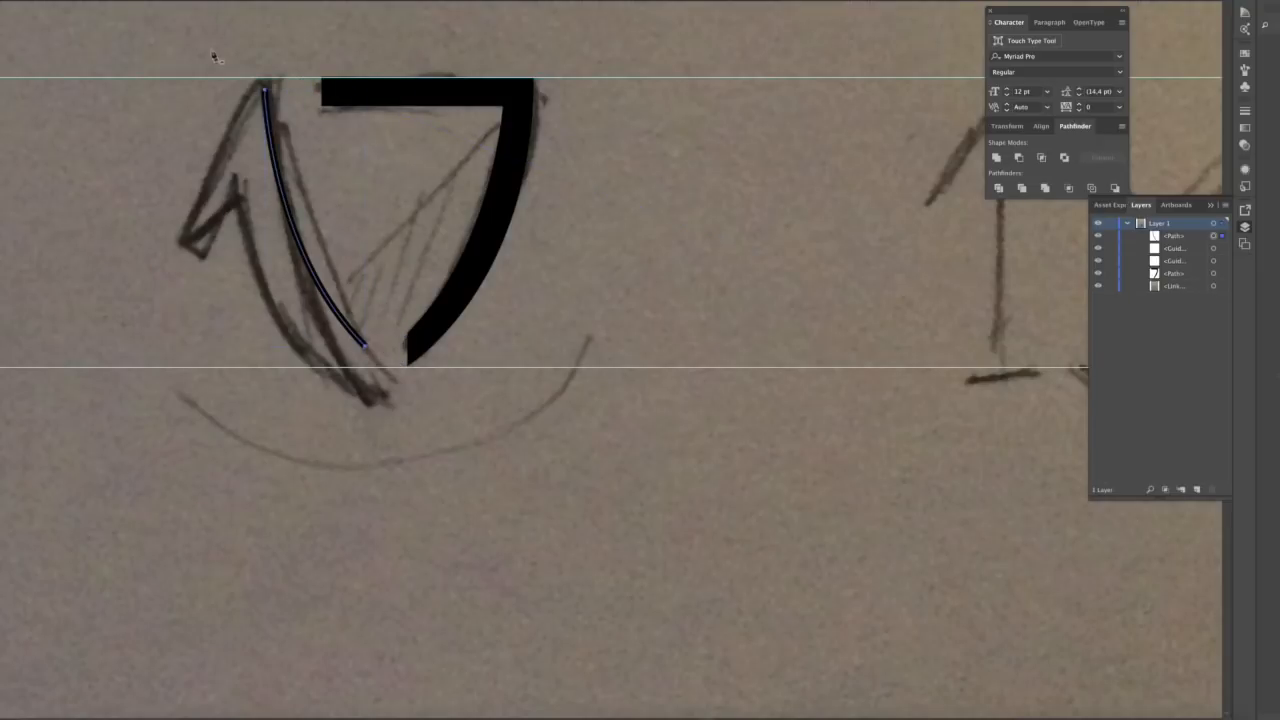
# Retrace the slanted 1 over the sketch as a slimmer black-filled shape and shift it closer to the right shield half
pyautogui.moveTo(237, 197); pyautogui.dragTo(188, 98)
pyautogui.hotkey('shift', 'x')
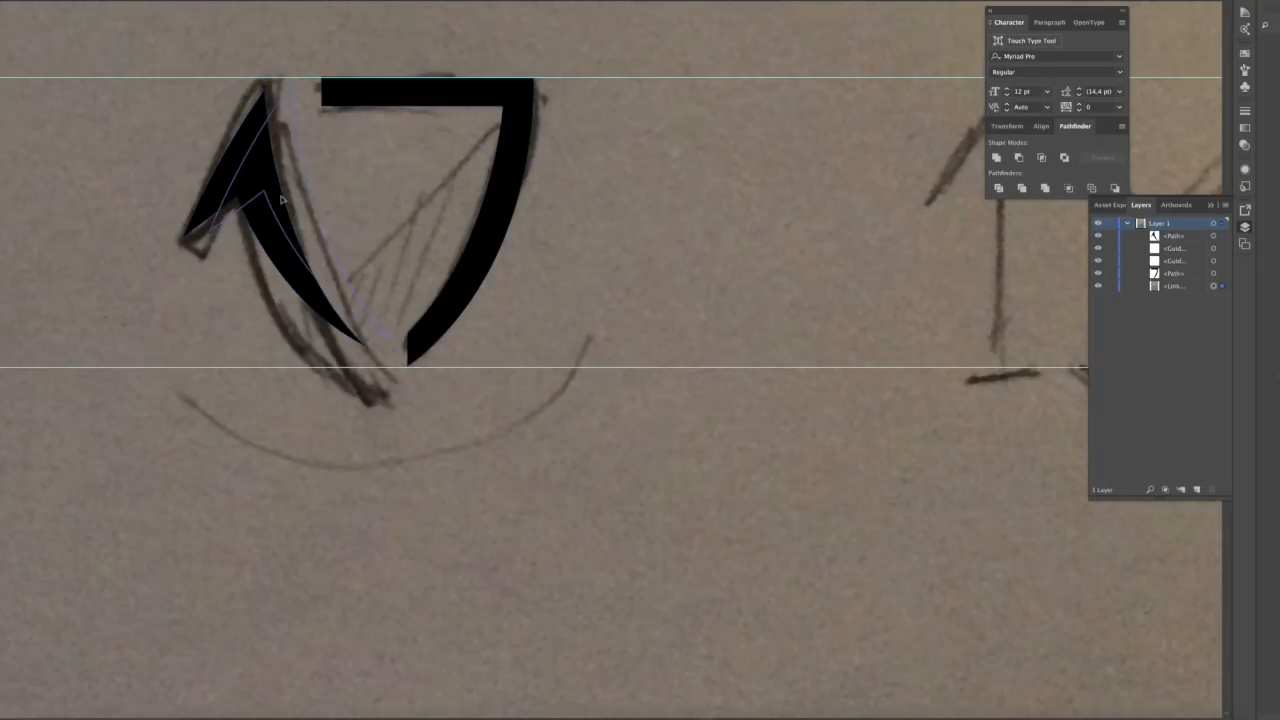
pyautogui.moveTo(252, 207); pyautogui.dragTo(285, 197)
# Hide the sketch image and lay out a second shield with the wider 1 beside the slim version
pyautogui.click(1098, 286)
pyautogui.press('super+minus')
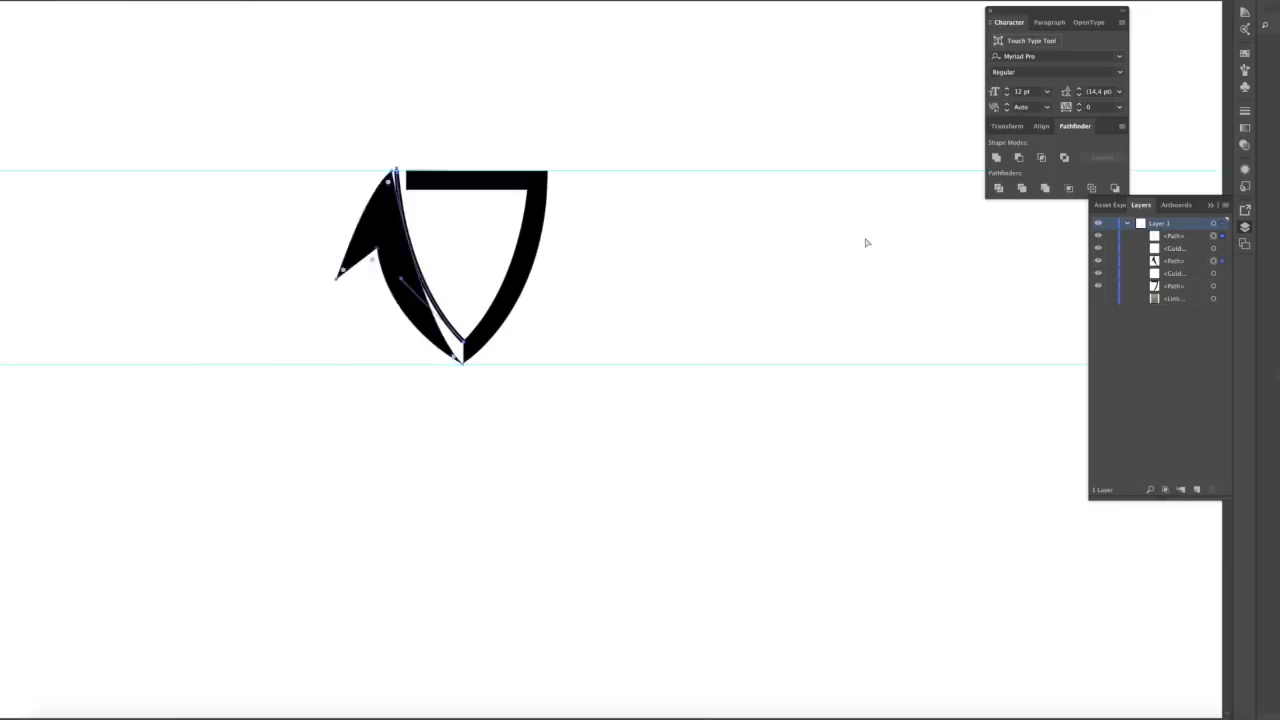
pyautogui.moveTo(477, 187); pyautogui.dragTo(777, 222)
pyautogui.moveTo(700, 260); pyautogui.dragTo(569, 346)
pyautogui.scroll(-2, 569, 346)
pyautogui.moveTo(569, 271); pyautogui.dragTo(694, 195)
pyautogui.click(870, 192)
pyautogui.hscroll(3, 870, 192)
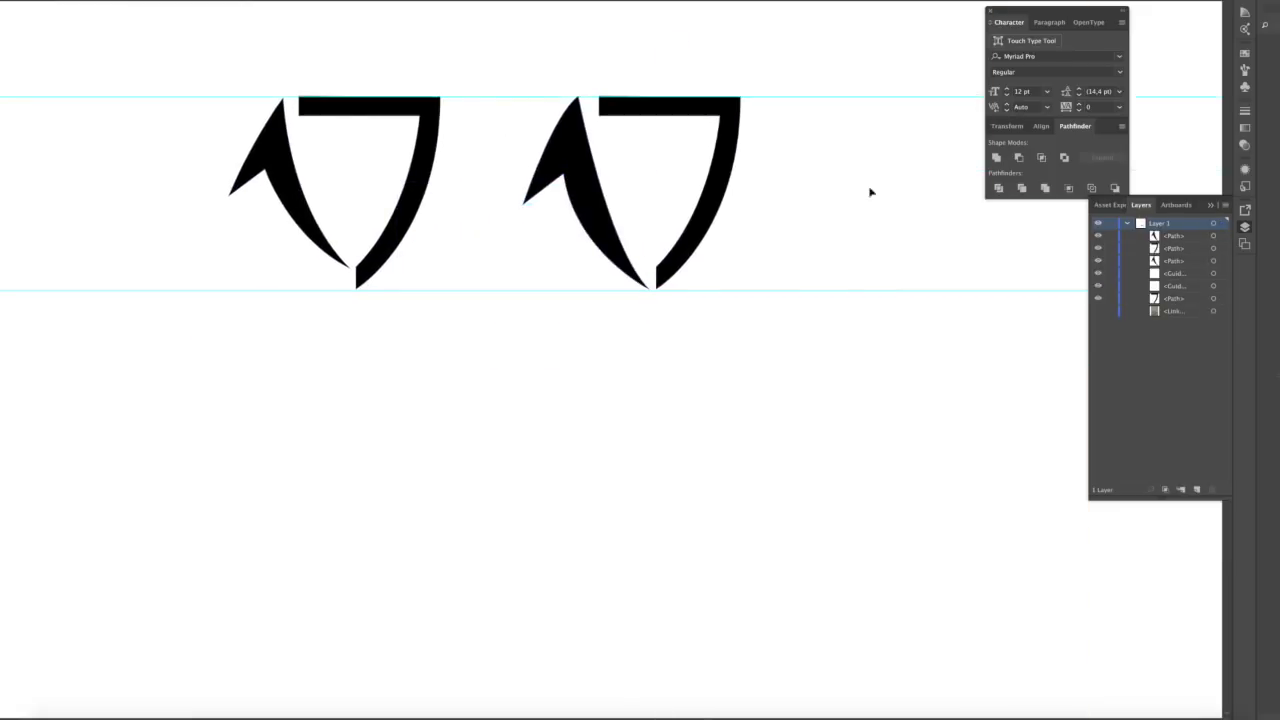
# Nudge the bottom tip of the slimmer 1 and select all the shield shapes
pyautogui.moveTo(349, 274); pyautogui.dragTo(351, 270)
pyautogui.press('super+minus')
pyautogui.press('super+a')
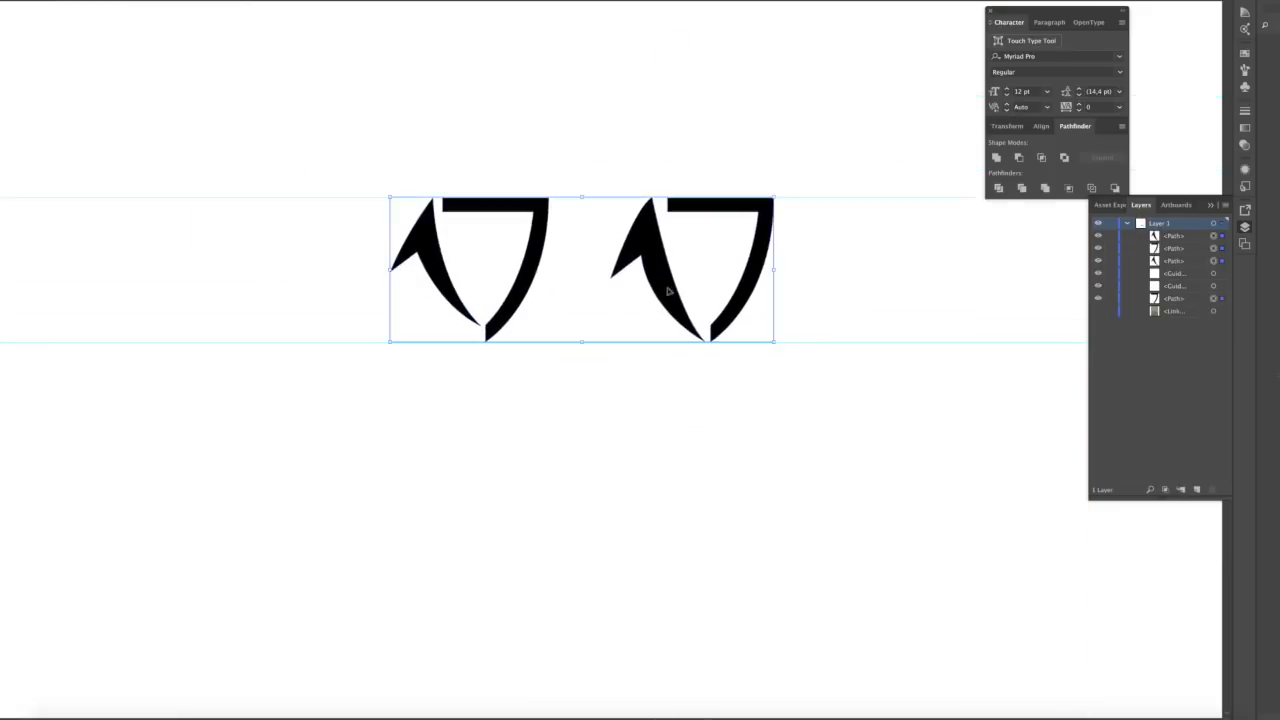
# Duplicate both black shields as a second row directly below the originals and shift the whole group into open space
pyautogui.moveTo(729, 303); pyautogui.dragTo(729, 500)
pyautogui.click(636, 380)
pyautogui.moveTo(636, 380); pyautogui.dragTo(396, 329)
# Recolour the upper row of shields with orange 1s and dark blue right halves
pyautogui.click(187, 160)
pyautogui.click(255, 154)
pyautogui.click(408, 190)
pyautogui.click(190, 190)
pyautogui.click(520, 170)
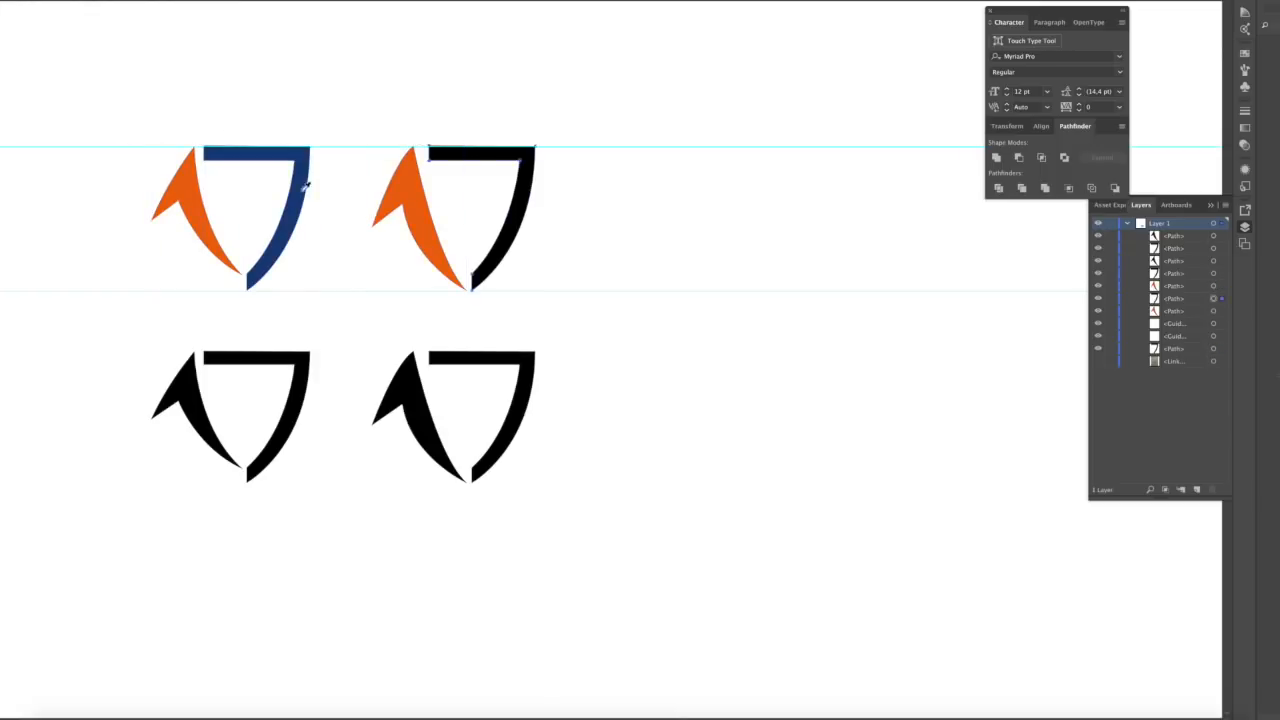
pyautogui.click(300, 186)
# Recolour the lower row the opposite way, with dark blue 1s and orange right halves
pyautogui.click(181, 382)
pyautogui.click(220, 248)
pyautogui.click(757, 316)
pyautogui.hscroll(-2, 757, 316)
pyautogui.press('super+minus')
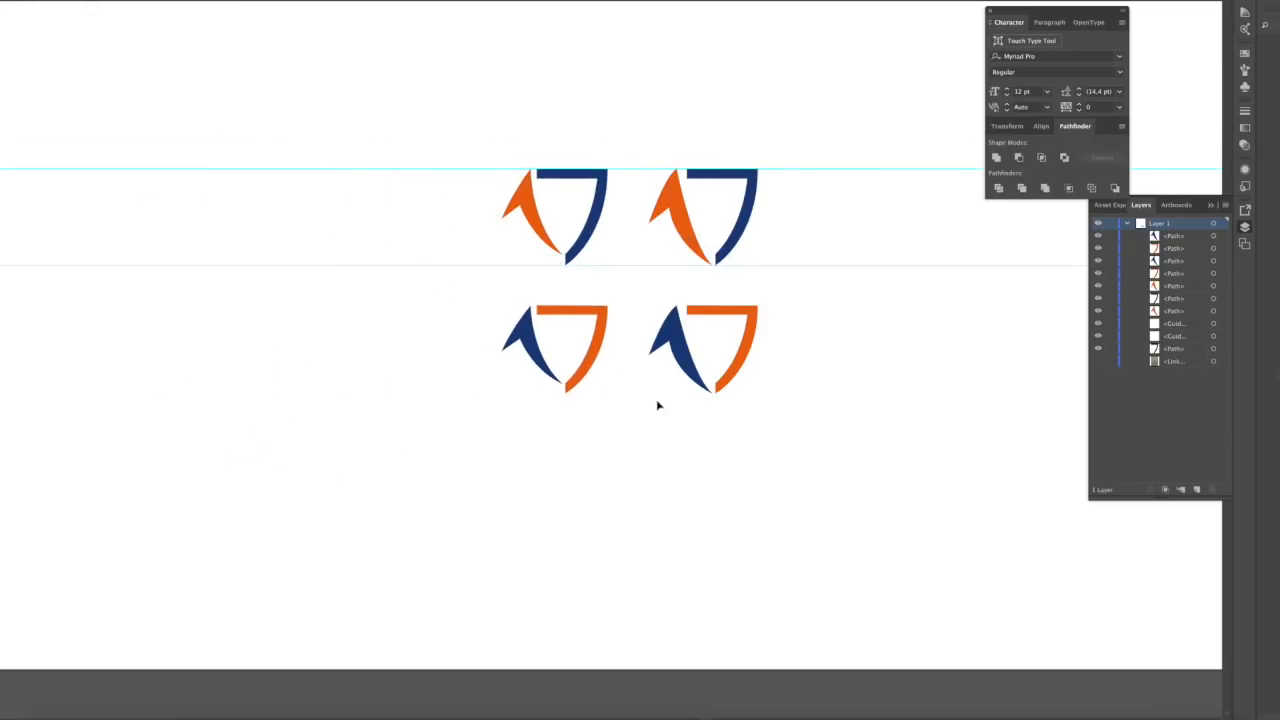
pyautogui.hscroll(-3, 471, 346)
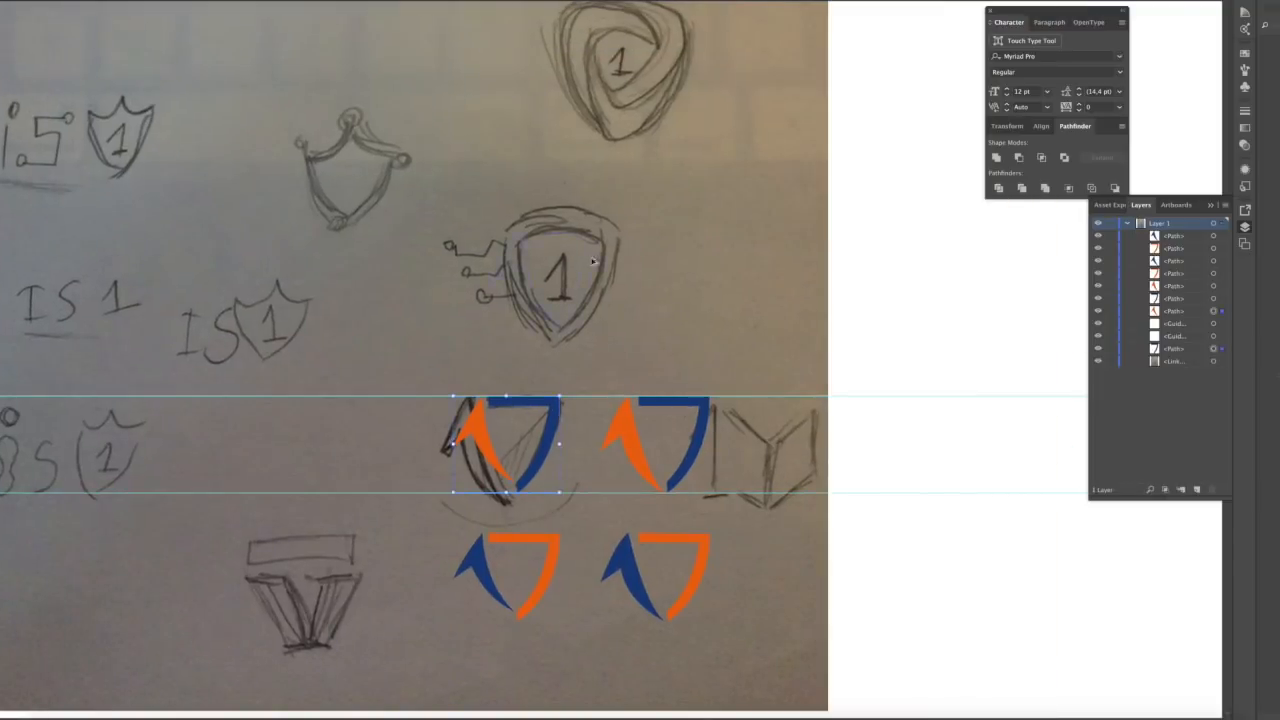
# Copy the slimmer blue-and-orange shield onto the sketched circuit shield and enlarge it to match the sketch
pyautogui.click(483, 570)
pyautogui.keyDown('shift'); pyautogui.click(545, 560); pyautogui.keyUp('shift')
pyautogui.moveTo(545, 560); pyautogui.dragTo(577, 250)
pyautogui.moveTo(591, 312)
pyautogui.mouseDown()
pyautogui.moveTo(629, 346)
pyautogui.moveTo(615, 347)
pyautogui.mouseUp()
# Switch to the saved reference files, preview several of them in a row and return to the logo document
pyautogui.press('super+Tab')
pyautogui.click(464, 90)
pyautogui.press('space')
pyautogui.press('Down')
pyautogui.press('Down')
pyautogui.press('Down')
pyautogui.click(1012, 241)
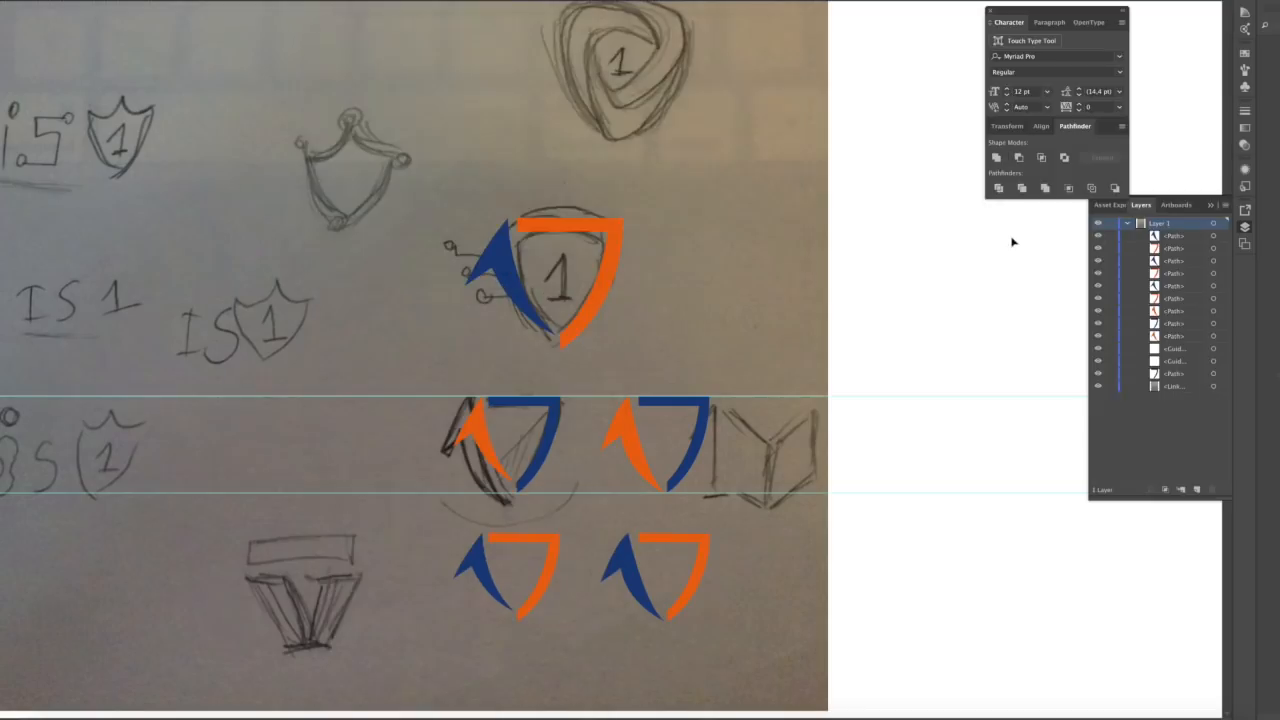
# Hide the sketch image and move the enlarged shield up into clear space above the other versions
pyautogui.click(1097, 388)
pyautogui.press('super+plus')
pyautogui.scroll(3, 582, 330)
pyautogui.moveTo(390, 275); pyautogui.dragTo(654, 470)
pyautogui.moveTo(632, 400); pyautogui.dragTo(632, 288)
# Draw a stepped circuit line with the Pen tool from the shield's right inner edge and give it an orange stroke
pyautogui.press('p')
pyautogui.click(628, 276)
pyautogui.keyDown('shift'); pyautogui.click(580, 276); pyautogui.keyUp('shift')
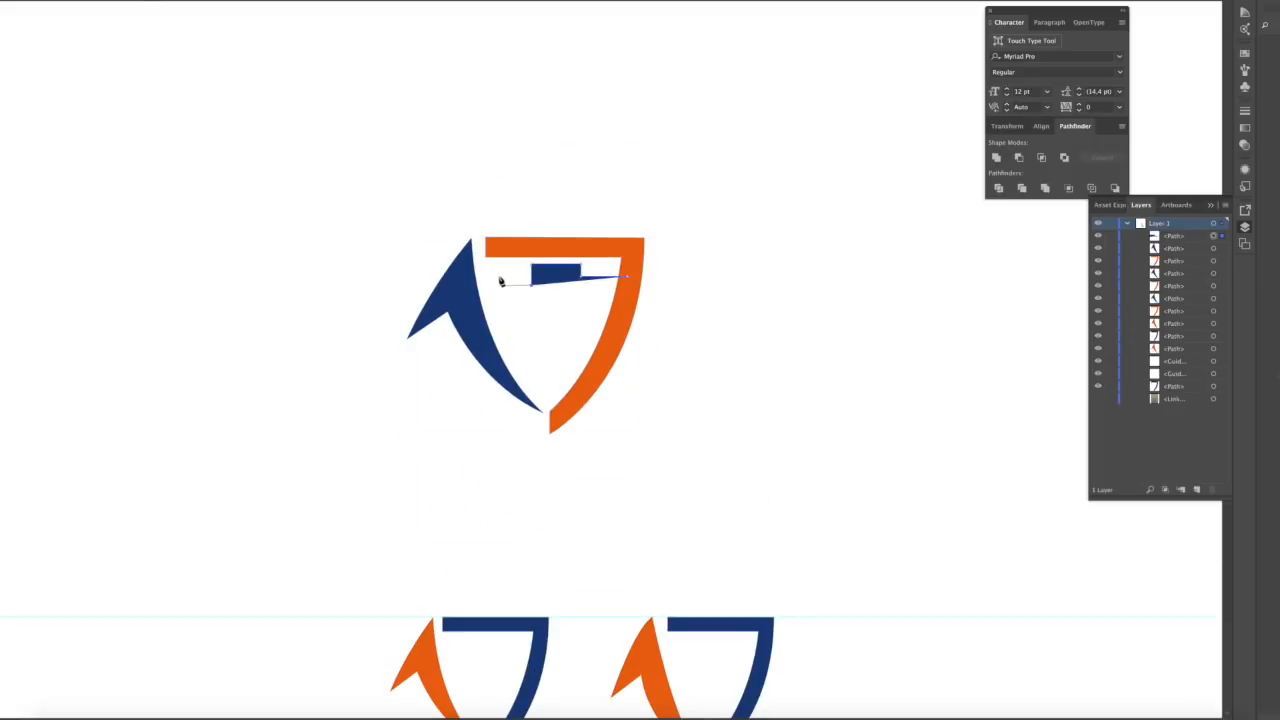
pyautogui.click(538, 265)
pyautogui.press('i')
pyautogui.click(560, 249)
pyautogui.hotkey('shift', 'x')
# Create a small orange-filled square and place a copy at the left end of the circuit line
pyautogui.press('super+plus')
pyautogui.press('super+plus')
pyautogui.hotkey('shift', 'x')
pyautogui.click(26, 219)
pyautogui.press('Return')
pyautogui.press('v')
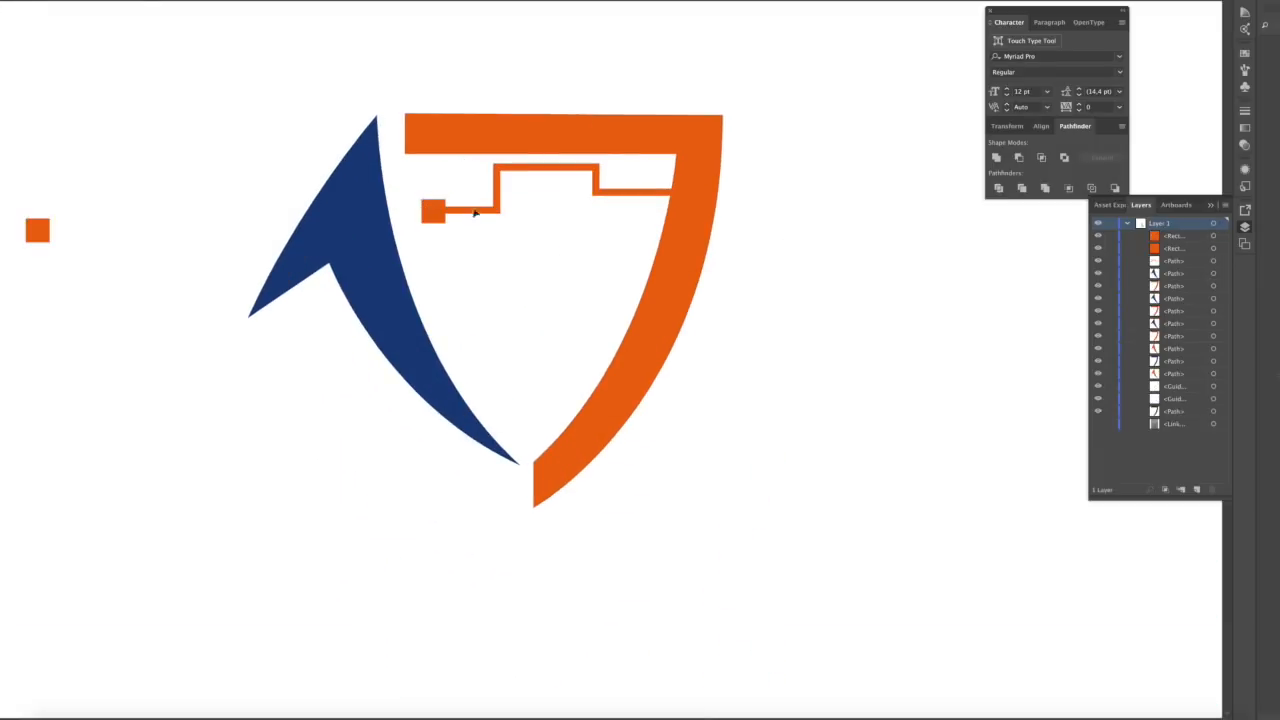
# Draw a second stepped circuit line below the first, dropping down, running left and ending in a short upward stub
pyautogui.keyDown('shift'); pyautogui.click(566, 187); pyautogui.keyUp('shift')
pyautogui.keyDown('shift'); pyautogui.click(529, 187); pyautogui.keyUp('shift')
pyautogui.keyDown('shift'); pyautogui.click(530, 294); pyautogui.keyUp('shift')
pyautogui.keyDown('shift'); pyautogui.click(467, 294); pyautogui.keyUp('shift')
pyautogui.keyDown('shift'); pyautogui.click(468, 268); pyautogui.keyUp('shift')
pyautogui.press('v')
pyautogui.hotkey('shift', 'x')
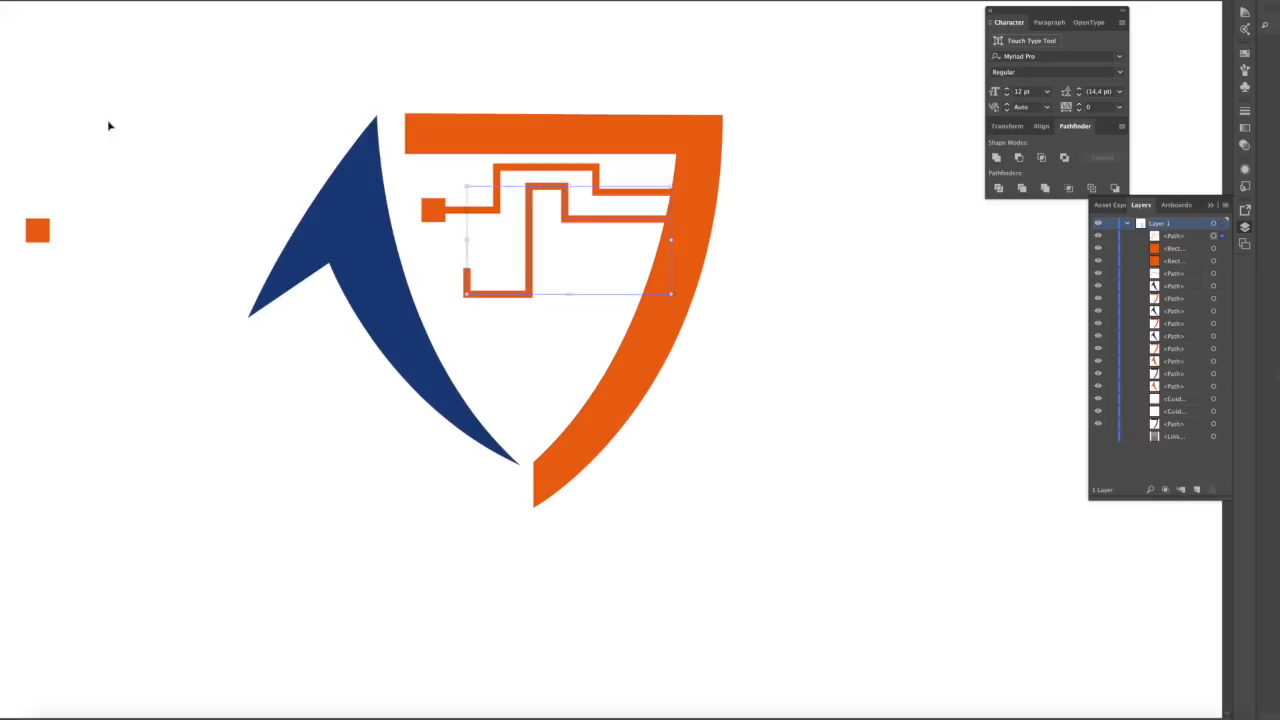
# Draw a third stepped circuit line from the shield's inner edge, winding down and left towards the blue 1
pyautogui.click(660, 243)
pyautogui.keyDown('shift'); pyautogui.click(553, 243); pyautogui.keyUp('shift')
pyautogui.keyDown('shift'); pyautogui.click(553, 283); pyautogui.keyUp('shift')
pyautogui.keyDown('shift'); pyautogui.click(603, 283); pyautogui.keyUp('shift')
pyautogui.keyDown('shift'); pyautogui.click(603, 320); pyautogui.keyUp('shift')
pyautogui.keyDown('shift'); pyautogui.click(520, 320); pyautogui.keyUp('shift')
pyautogui.keyDown('shift'); pyautogui.click(520, 357); pyautogui.keyUp('shift')
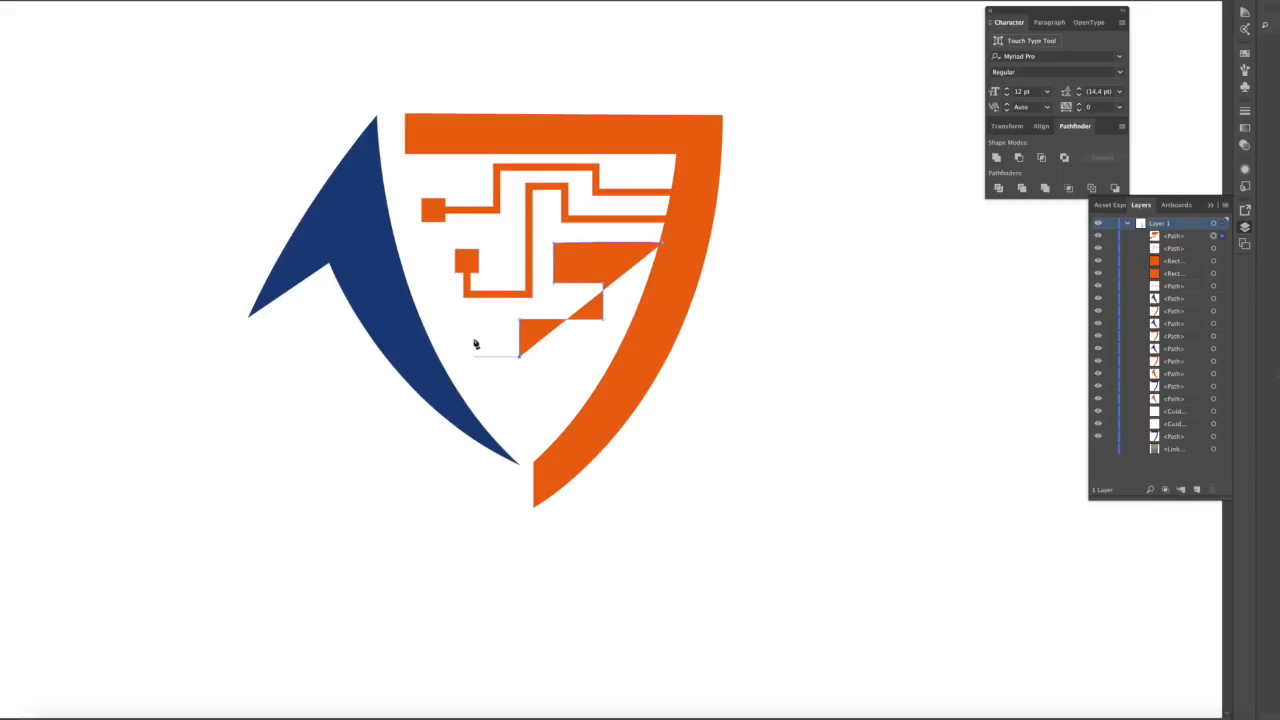
pyautogui.keyDown('shift'); pyautogui.click(488, 357); pyautogui.keyUp('shift')
# Draw a fourth, shorter stepped circuit line near the shield's tip as an orange stroke and end it with a copied square
pyautogui.click(614, 355)
pyautogui.keyDown('shift'); pyautogui.click(554, 355); pyautogui.keyUp('shift')
pyautogui.keyDown('shift'); pyautogui.click(554, 385); pyautogui.keyUp('shift')
pyautogui.keyDown('shift'); pyautogui.click(525, 385); pyautogui.keyUp('shift')
pyautogui.keyDown('shift'); pyautogui.click(525, 420); pyautogui.keyUp('shift')
pyautogui.hotkey('shift', 'x')
pyautogui.press('v')
pyautogui.moveTo(475, 353); pyautogui.dragTo(518, 423)
# Duplicate the finished circuit shield to its right and change the stroke weight of the copy's circuit lines
pyautogui.moveTo(524, 260); pyautogui.dragTo(444, 223)
pyautogui.moveTo(444, 223); pyautogui.dragTo(622, 223)
pyautogui.click(636, 242)
pyautogui.click(584, 238)
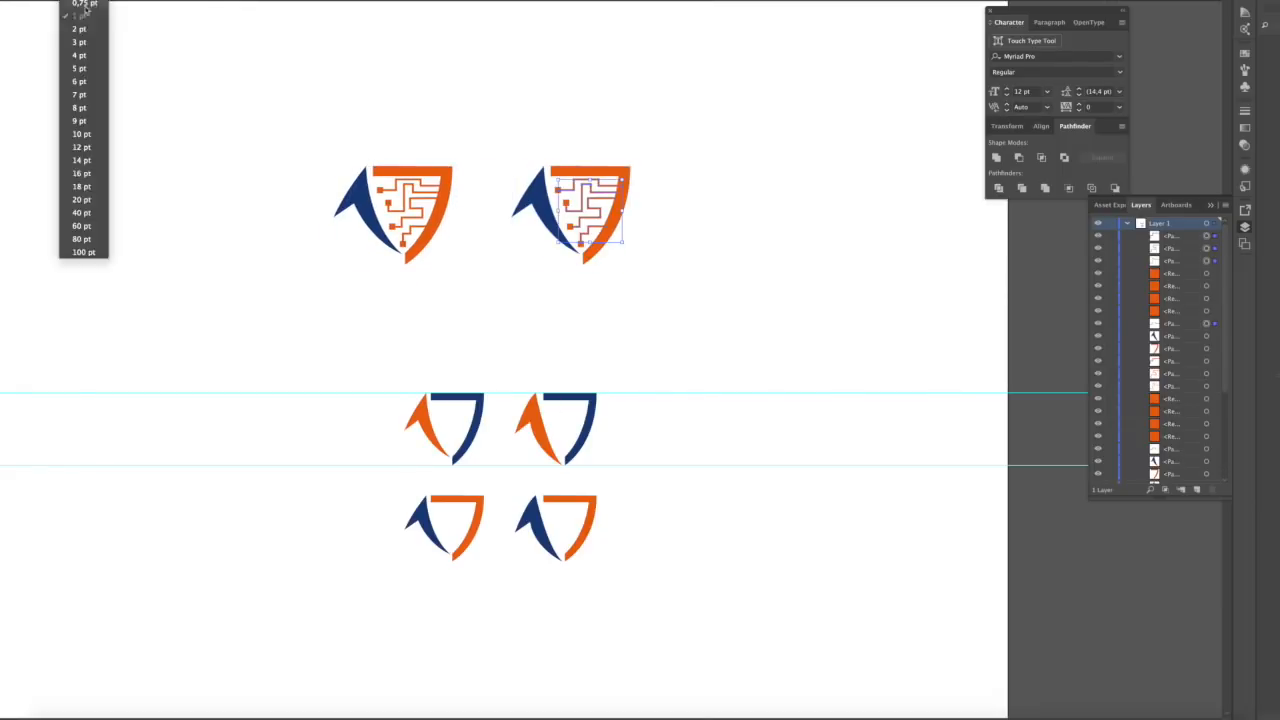
pyautogui.click(84, 14)
# Duplicate the shield once more at the right end of the row and delete two of its circuit lines
pyautogui.moveTo(307, 231); pyautogui.dragTo(666, 231)
pyautogui.press('Delete')
pyautogui.click(646, 210)
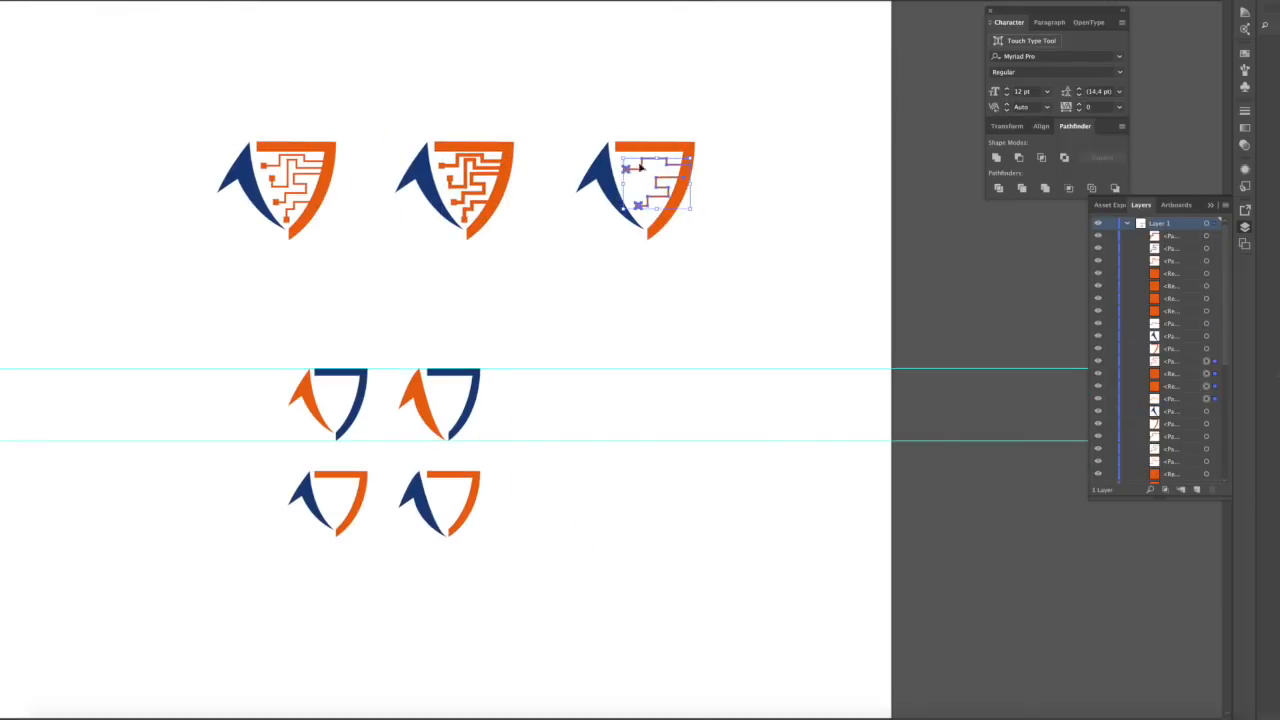
# Enlarge the square on the new shield's upper circuit line and put a matching square on its lower line
pyautogui.click(433, 71)
pyautogui.scroll(3, 686, 98)
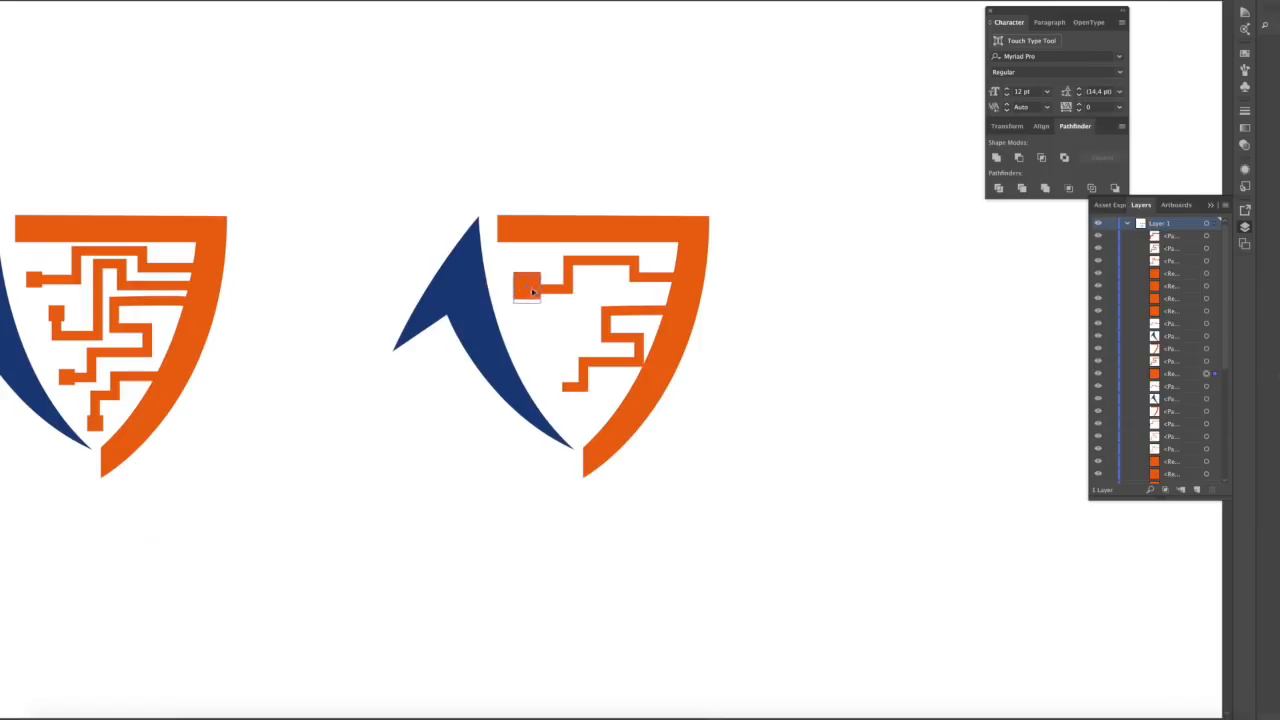
pyautogui.moveTo(553, 397); pyautogui.dragTo(562, 385)
# Duplicate the thin-line circuit shield to the left of the row and simplify its circuit to two lines
pyautogui.scroll(-3, 562, 385)
pyautogui.moveTo(300, 406); pyautogui.dragTo(482, 249)
pyautogui.moveTo(410, 186); pyautogui.dragTo(254, 183)
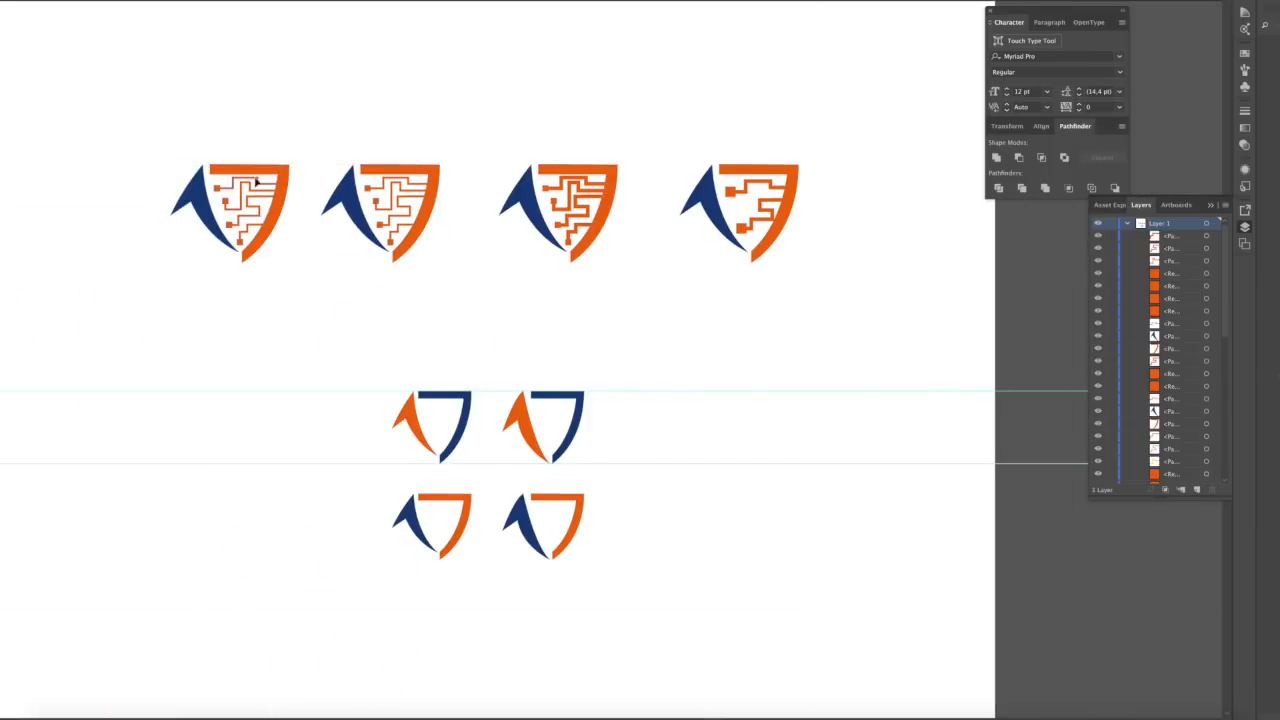
pyautogui.moveTo(393, 128); pyautogui.dragTo(477, 116)
# Select all four circuit shields and duplicate them as a second row directly below
pyautogui.moveTo(200, 149); pyautogui.dragTo(829, 230)
pyautogui.moveTo(627, 219); pyautogui.dragTo(628, 123)
pyautogui.moveTo(628, 124); pyautogui.dragTo(631, 254)
# Recolour the 1s in the duplicated row orange by sampling an orange shield half
pyautogui.click(793, 217)
pyautogui.keyDown('shift'); pyautogui.click(613, 217); pyautogui.keyUp('shift')
pyautogui.keyDown('shift'); pyautogui.click(435, 217); pyautogui.keyUp('shift')
pyautogui.press('i')
pyautogui.click(367, 192)
# Recolour the right shield halves and square circuit ends of the duplicated row dark blue by sampling a blue 1
pyautogui.press('v')
pyautogui.click(366, 193)
pyautogui.keyDown('shift'); pyautogui.click(516, 194); pyautogui.keyUp('shift')
pyautogui.keyDown('shift'); pyautogui.click(694, 195); pyautogui.keyUp('shift')
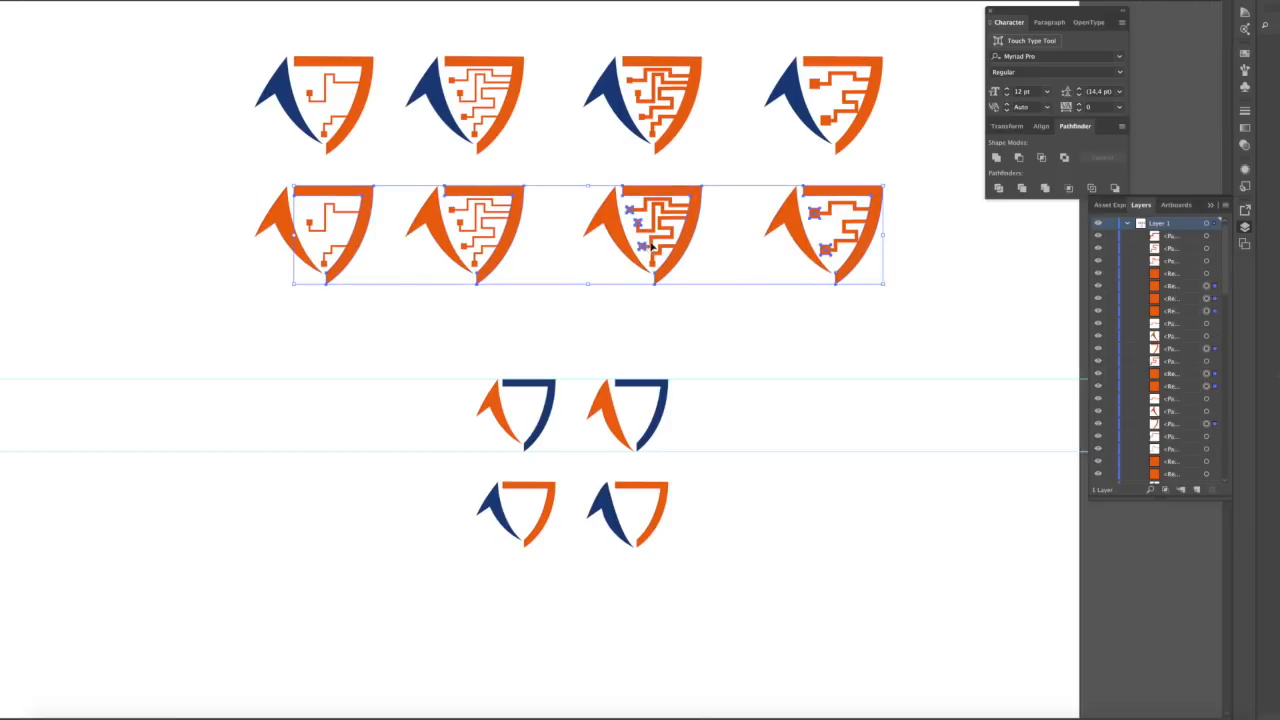
pyautogui.keyDown('shift'); pyautogui.click(325, 266); pyautogui.keyUp('shift')
pyautogui.press('i')
pyautogui.click(302, 112)
# Recolour the circuit lines inside the duplicated row's shields dark blue
pyautogui.press('v')
pyautogui.click(338, 211)
pyautogui.keyDown('shift'); pyautogui.click(341, 246); pyautogui.keyUp('shift')
pyautogui.keyDown('shift'); pyautogui.click(514, 214); pyautogui.keyUp('shift')
pyautogui.keyDown('shift'); pyautogui.click(494, 205); pyautogui.keyUp('shift')
pyautogui.keyDown('shift'); pyautogui.click(511, 191); pyautogui.keyUp('shift')
pyautogui.press('i')
pyautogui.click(285, 102)
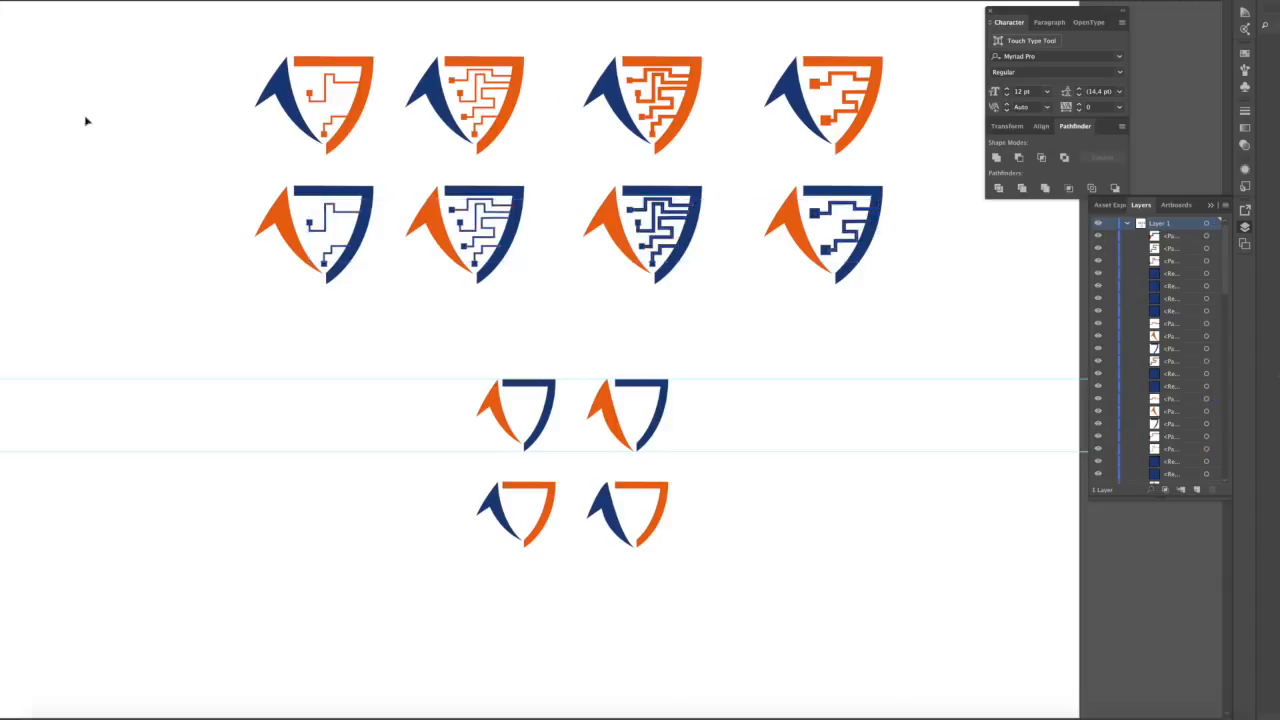
# Select the four small plain shields, scale them up and reposition them below the circuit versions
pyautogui.press('super+minus')
pyautogui.moveTo(440, 348); pyautogui.dragTo(622, 496)
pyautogui.moveTo(599, 480); pyautogui.dragTo(642, 517)
pyautogui.moveTo(628, 410)
pyautogui.mouseDown()
pyautogui.moveTo(491, 394)
pyautogui.moveTo(664, 398)
pyautogui.mouseUp()
# Show the sketch image again and move it left, clear of the vector shields
pyautogui.scroll(-15, 1150, 420)
pyautogui.click(1098, 478)
pyautogui.moveTo(703, 335); pyautogui.dragTo(866, 352)
pyautogui.moveTo(705, 285); pyautogui.dragTo(354, 285)
# Copy an orange right shield half into the empty area below and add a mirrored duplicate to its left
pyautogui.press('super+plus')
pyautogui.press('super+plus')
pyautogui.moveTo(691, 307)
pyautogui.mouseDown()
pyautogui.moveTo(691, 493)
pyautogui.moveTo(627, 495)
pyautogui.mouseUp()
pyautogui.rightClick(691, 493)
pyautogui.moveTo(620, 489); pyautogui.dragTo(537, 497)
pyautogui.rightClick(661, 487)
pyautogui.click(797, 652)
pyautogui.press('Return')
# Align the mirrored half precisely with the original at the top edge and bottom tip to close the shield outline
pyautogui.press('super+plus')
pyautogui.press('super+plus')
pyautogui.moveTo(540, 320); pyautogui.dragTo(549, 318)
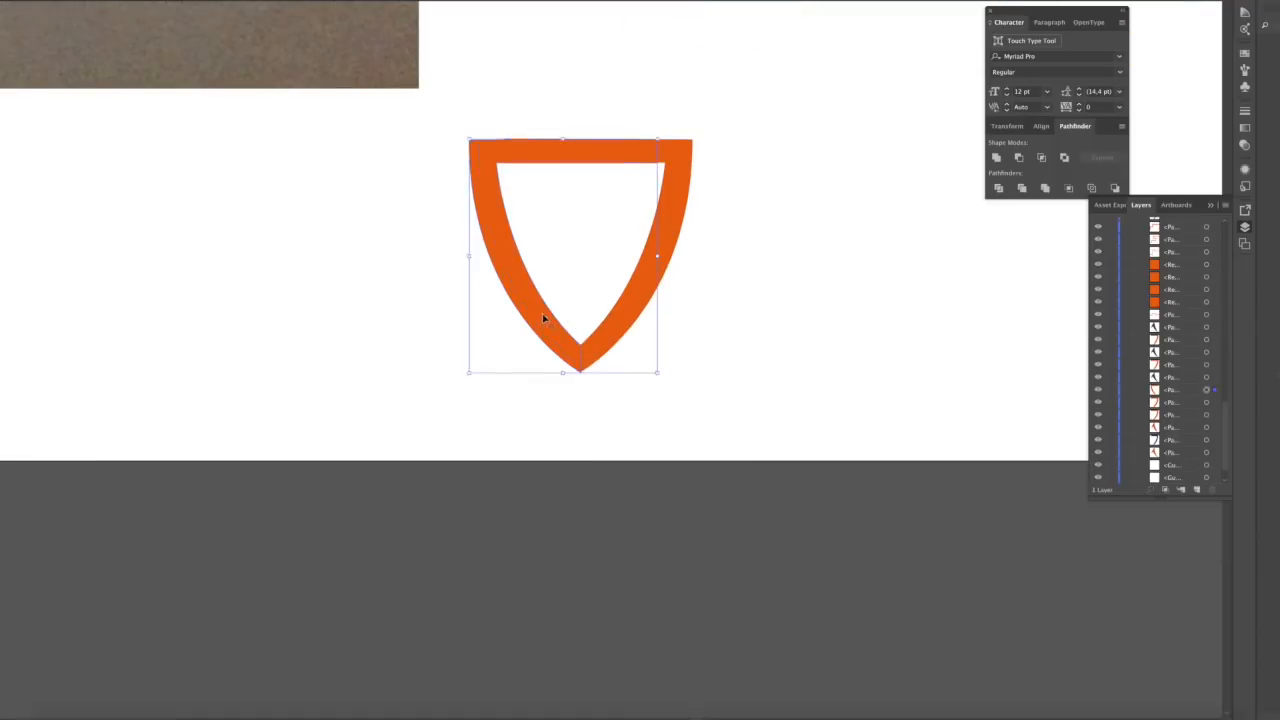
pyautogui.press('super+plus')
pyautogui.press('super+plus')
pyautogui.press('super+plus')
pyautogui.moveTo(346, 207); pyautogui.dragTo(346, 204)
pyautogui.moveTo(569, 600); pyautogui.dragTo(557, 423)
pyautogui.moveTo(556, 642); pyautogui.dragTo(551, 642)
# Trim the uneven top edge of the closed shield outline by subtracting a thin rectangle laid over it
pyautogui.press('super+minus')
pyautogui.press('super+minus')
pyautogui.press('super+minus')
pyautogui.moveTo(399, 484); pyautogui.dragTo(771, 533)
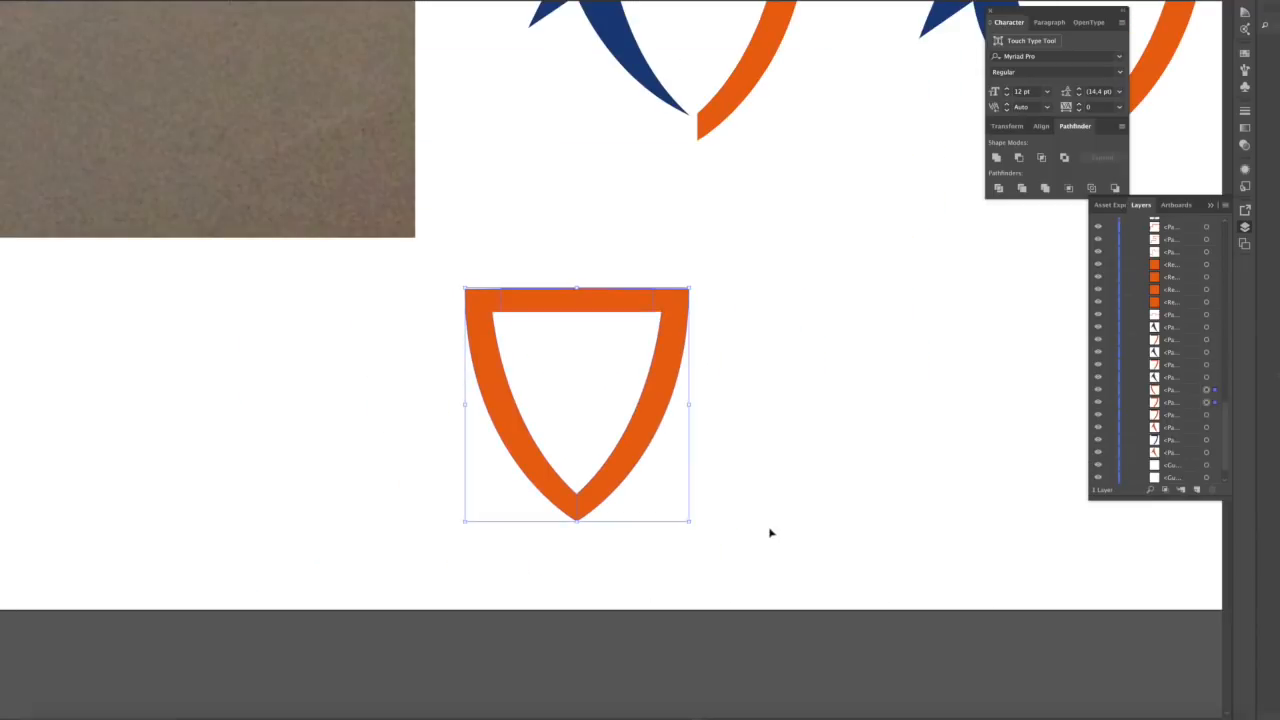
pyautogui.moveTo(463, 274); pyautogui.dragTo(706, 289)
pyautogui.press('v')
pyautogui.keyDown('shift'); pyautogui.click(674, 313); pyautogui.keyUp('shift')
pyautogui.click(1019, 157)
# Lay a dividing shape over one half of the shield, with its edge along the vertical centre
pyautogui.press('super+minus')
pyautogui.press('super+minus')
pyautogui.press('super+minus')
pyautogui.press('super+minus')
pyautogui.moveTo(677, 364); pyautogui.dragTo(591, 500)
pyautogui.moveTo(511, 497); pyautogui.dragTo(948, 459)
pyautogui.press('super+z')
pyautogui.moveTo(489, 540); pyautogui.dragTo(487, 562)
pyautogui.press('super+plus')
pyautogui.press('super+plus')
pyautogui.press('super+plus')
pyautogui.press('super+plus')
pyautogui.press('super+plus')
pyautogui.press('super+plus')
# Divide the shield at its vertical centre, ungroup the pieces and select the right half
pyautogui.press('v')
pyautogui.keyDown('shift'); pyautogui.click(716, 284); pyautogui.keyUp('shift')
pyautogui.click(1041, 157)
pyautogui.press('super+z')
pyautogui.click(998, 188)
pyautogui.press('super+shift+g')
pyautogui.click(755, 153)
# Fill the shield's right half with a darker orange
pyautogui.press('super+minus')
pyautogui.press('super+minus')
pyautogui.press('super+minus')
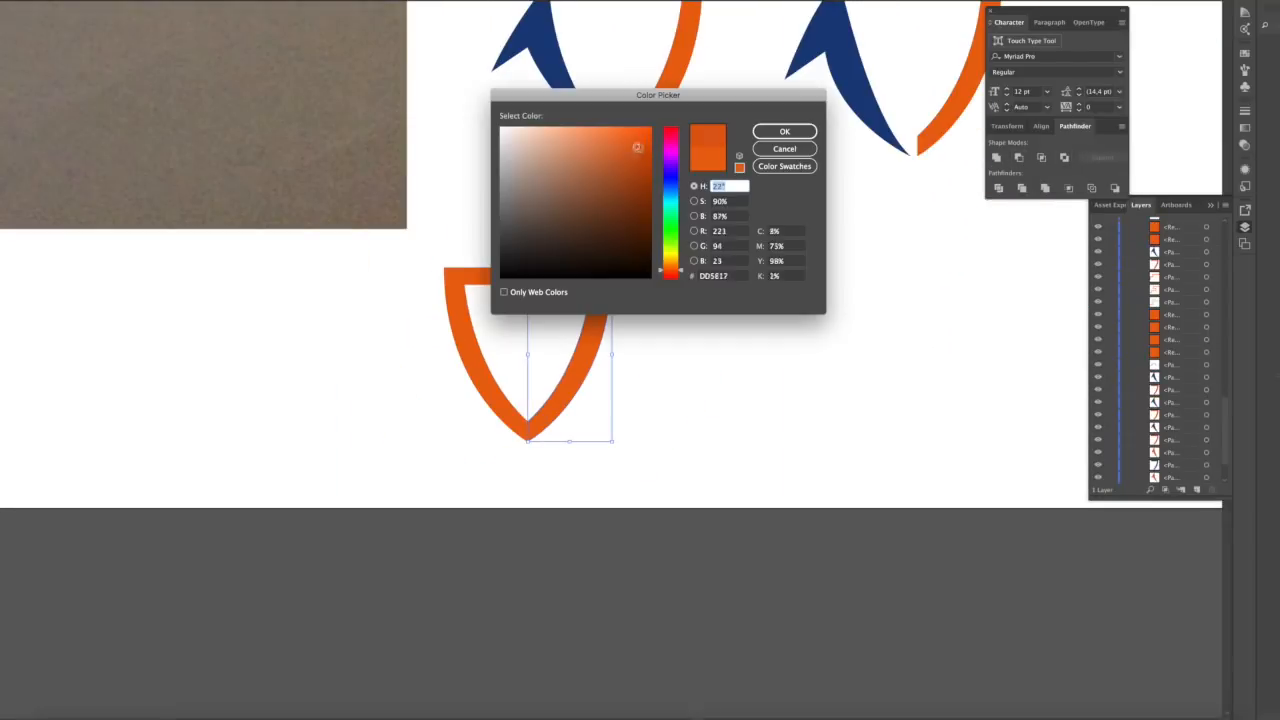
pyautogui.click(640, 165)
pyautogui.click(785, 131)
pyautogui.press('super+minus')
pyautogui.moveTo(817, 314); pyautogui.dragTo(715, 321)
pyautogui.click(996, 157)
pyautogui.press('super+z')
# Move the complete two-tone shield to the right, into the empty area beyond the plain shield variants
pyautogui.press('super+minus')
pyautogui.moveTo(637, 371); pyautogui.dragTo(584, 379)
pyautogui.moveTo(418, 334); pyautogui.dragTo(793, 334)
pyautogui.click(901, 332)
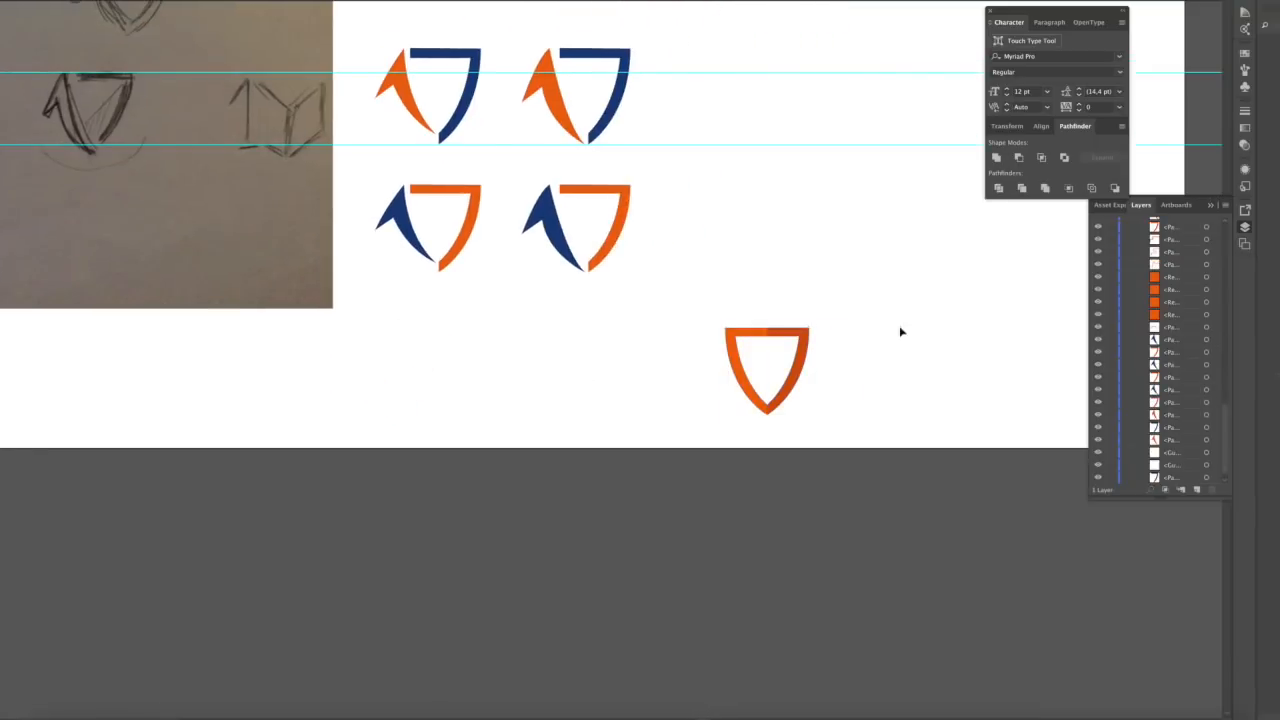
# Add a 1 in the Menlo font, convert it to outlines and enlarge it beside the two-tone shield
pyautogui.click(1119, 56)
pyautogui.click(1062, 143)
pyautogui.moveTo(560, 320); pyautogui.dragTo(549, 468)
pyautogui.rightClick(569, 347)
pyautogui.click(615, 456)
pyautogui.moveTo(565, 324); pyautogui.dragTo(578, 343)
pyautogui.moveTo(571, 334); pyautogui.dragTo(586, 373)
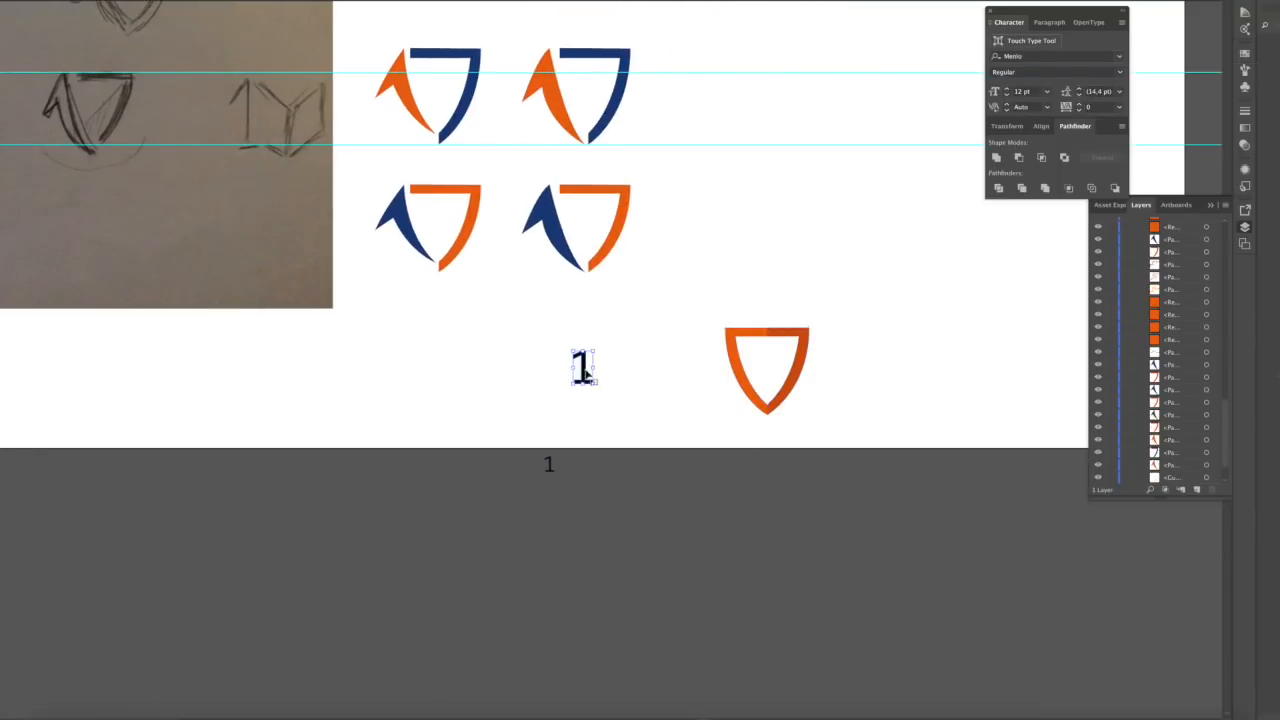
# Colour the 1 with the shield's orange and arrange the numbered shield and a duplicate in the third row
pyautogui.press('i')
pyautogui.click(735, 340)
pyautogui.press('super+minus')
pyautogui.moveTo(837, 191); pyautogui.dragTo(800, 248)
pyautogui.moveTo(680, 438); pyautogui.dragTo(663, 249)
# Place a copy of the circuit lines on the second numbered shield's left side and reflect them across the horizontal axis
pyautogui.click(790, 290)
pyautogui.moveTo(793, 288); pyautogui.dragTo(826, 353)
pyautogui.click(537, 186)
pyautogui.rightClick(825, 347)
pyautogui.click(977, 546)
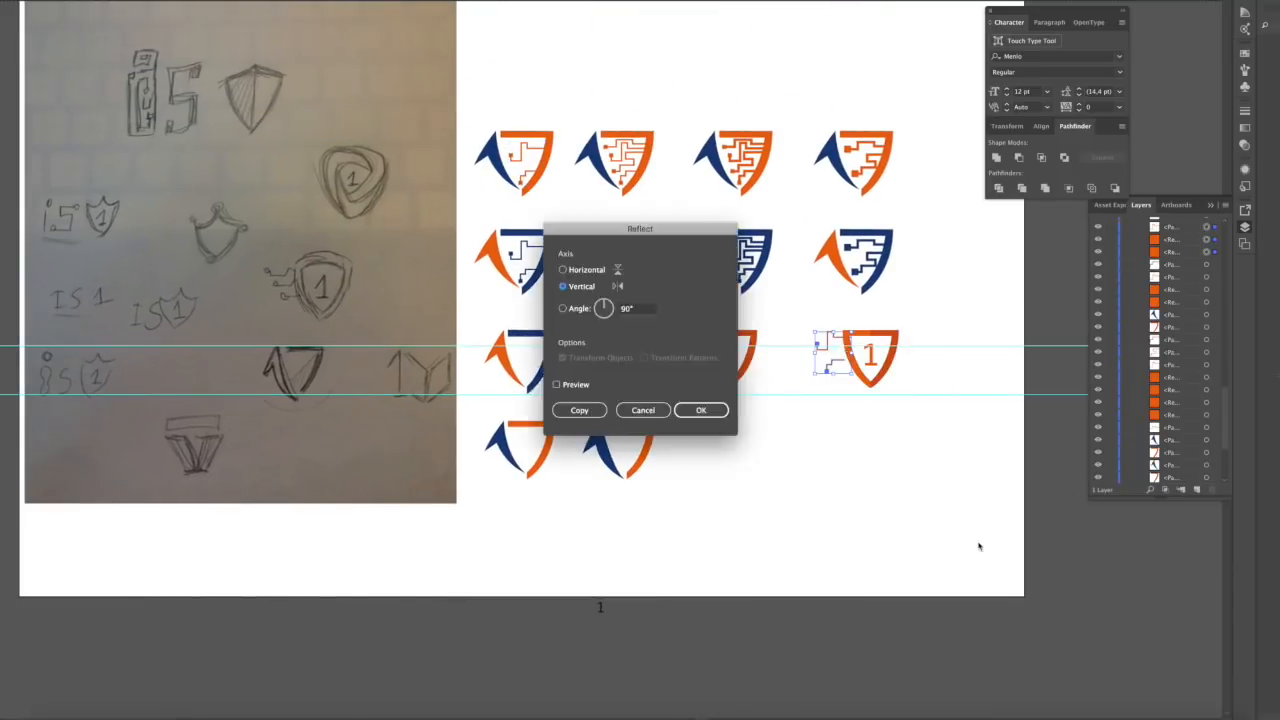
pyautogui.click(643, 409)
pyautogui.rightClick(834, 351)
pyautogui.click(797, 440)
pyautogui.rightClick(829, 351)
pyautogui.click(971, 554)
pyautogui.click(643, 409)
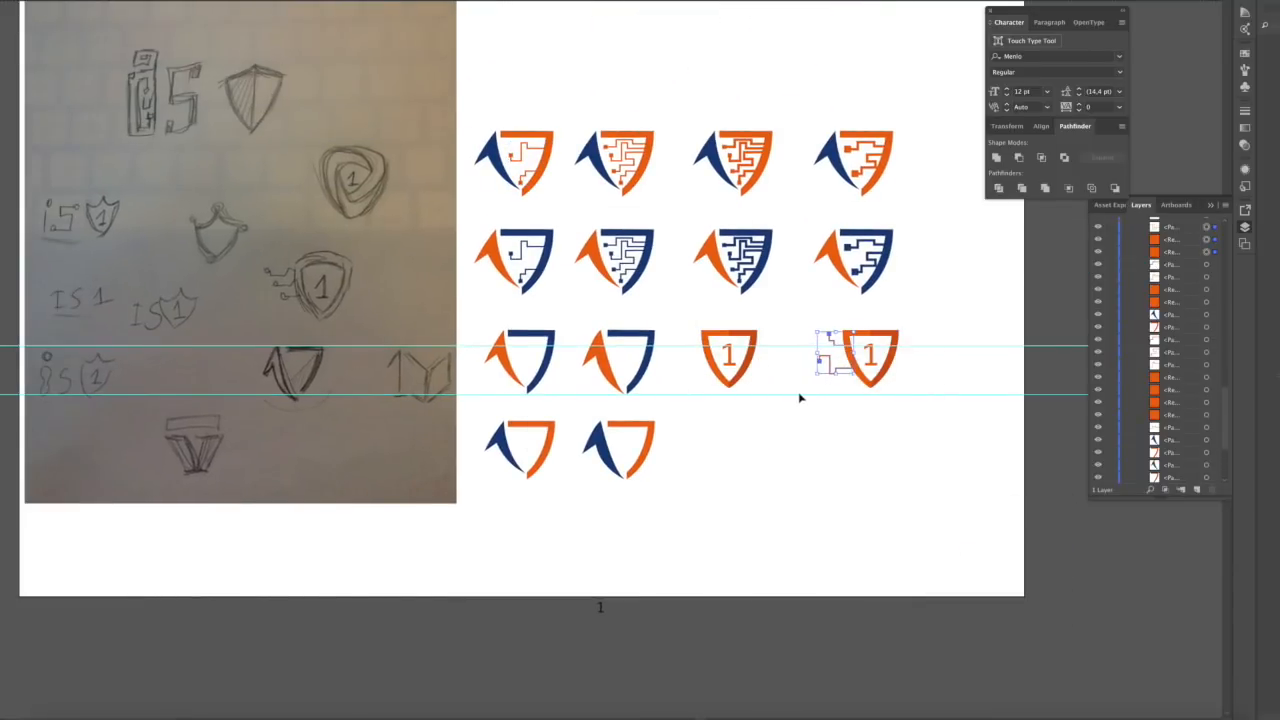
pyautogui.click(800, 397)
pyautogui.press('super+plus')
pyautogui.press('super+plus')
pyautogui.moveTo(491, 371); pyautogui.dragTo(565, 534)
pyautogui.click(45, 80)
pyautogui.moveTo(45, 80); pyautogui.dragTo(648, 480)
pyautogui.rightClick(580, 457)
pyautogui.click(711, 584)
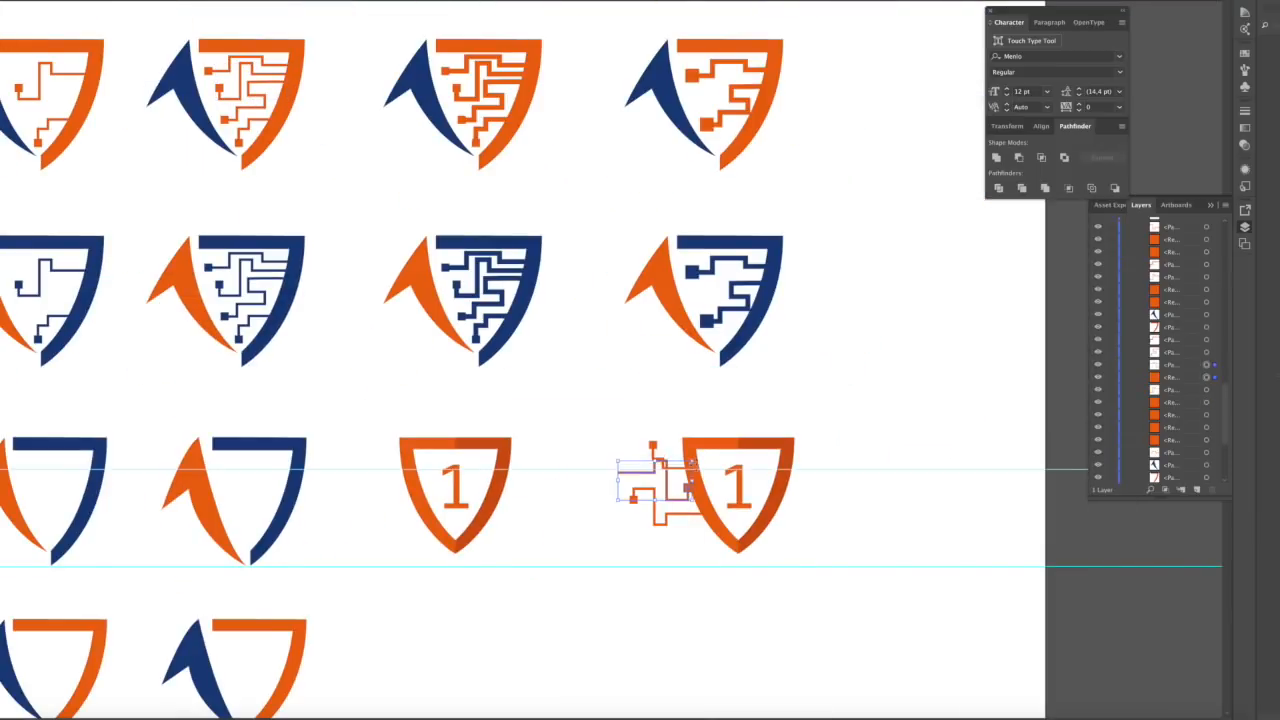
pyautogui.press('Delete')
# Duplicate the numbered shield into the fourth row, directly below the circuit version
pyautogui.press('super+minus')
pyautogui.press('super+minus')
pyautogui.moveTo(663, 389); pyautogui.dragTo(752, 458)
pyautogui.moveTo(740, 422); pyautogui.dragTo(740, 511)
pyautogui.rightClick(618, 512)
# Copy a denser set of circuit lines to the left side of the fourth-row numbered shield and orient them outward
pyautogui.moveTo(480, 226); pyautogui.dragTo(645, 532)
pyautogui.click(768, 697)
pyautogui.click(740, 516)
pyautogui.click(806, 110)
pyautogui.click(757, 526)
pyautogui.press('super+plus')
pyautogui.moveTo(876, 431); pyautogui.dragTo(965, 356)
# Duplicate a plain shield variant to its right in the fourth row and recolour it with the numbered shield's orange tones
pyautogui.moveTo(424, 560); pyautogui.dragTo(314, 503)
pyautogui.moveTo(314, 503); pyautogui.dragTo(622, 503)
pyautogui.click(625, 508)
pyautogui.press('i')
pyautogui.click(903, 470)
pyautogui.scroll(-3, 548, 428)
pyautogui.hscroll(2, 548, 428)
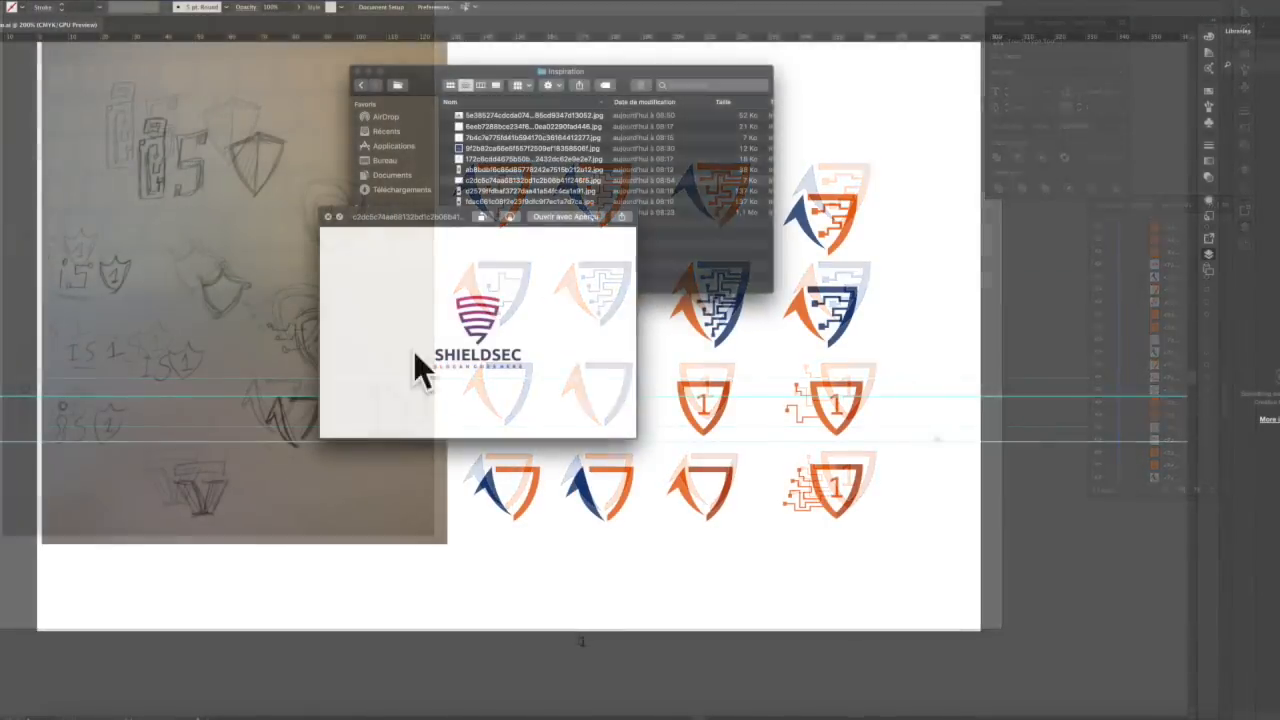
# Copy both halves of the two-tone shield outline, without the 1, into the empty area above the variants
pyautogui.click(572, 446)
pyautogui.click(831, 467)
pyautogui.keyDown('shift'); pyautogui.click(857, 470); pyautogui.keyUp('shift')
pyautogui.moveTo(857, 470); pyautogui.dragTo(670, 87)
pyautogui.moveTo(726, 106); pyautogui.dragTo(701, 272)
pyautogui.press('super+equal')
pyautogui.press('super+equal')
pyautogui.press('super+equal')
pyautogui.click(604, 259)
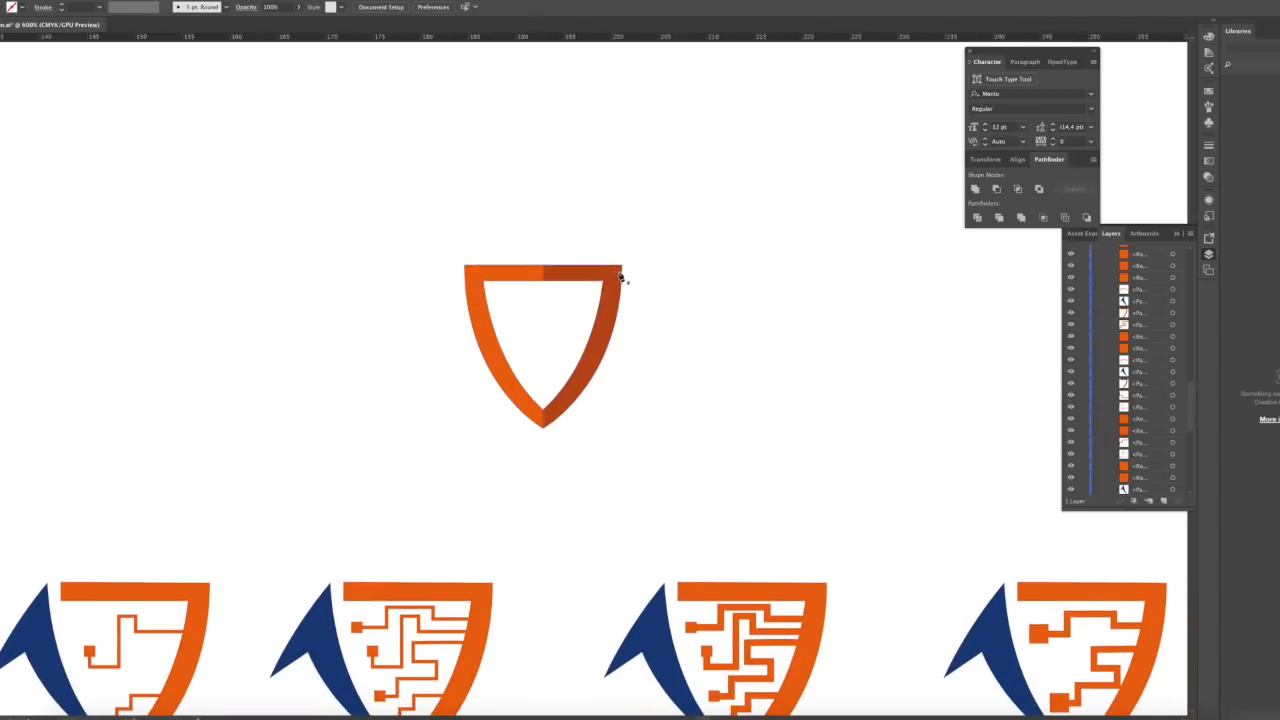
pyautogui.click(485, 286)
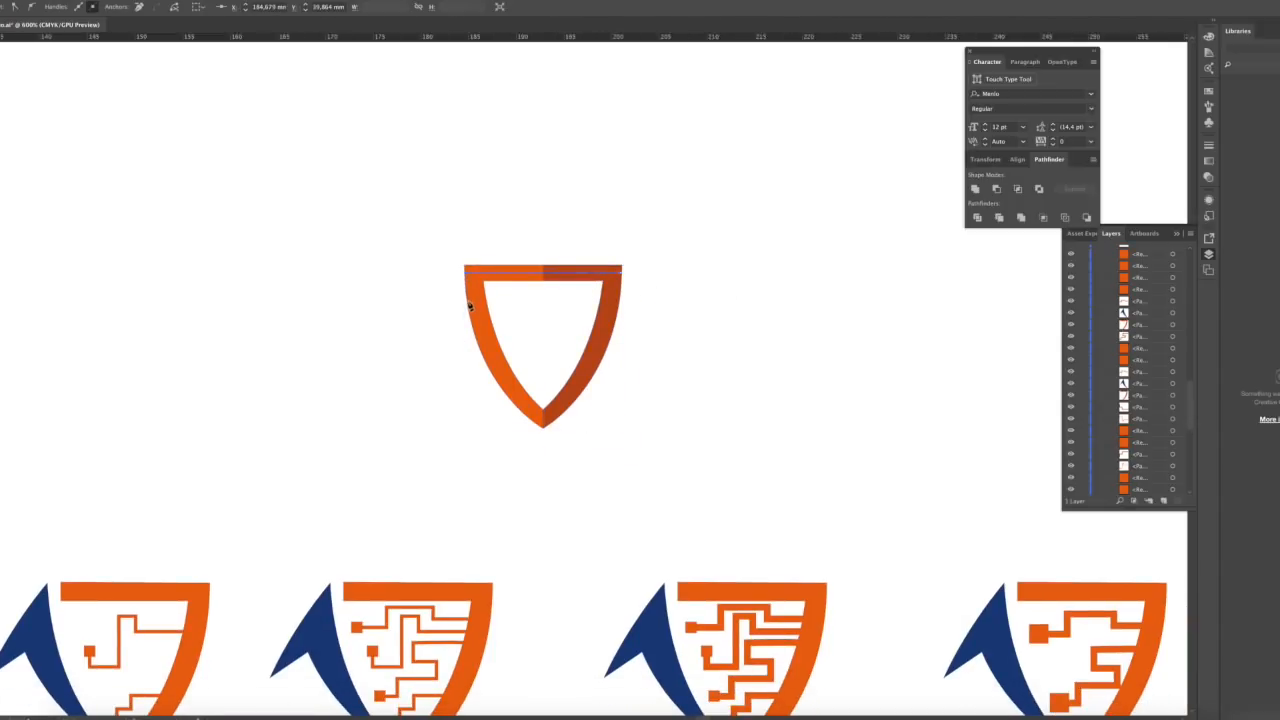
pyautogui.hotkey('shift', 'x')
pyautogui.hotkey('ctrl', '+')
pyautogui.hotkey('ctrl', '+')
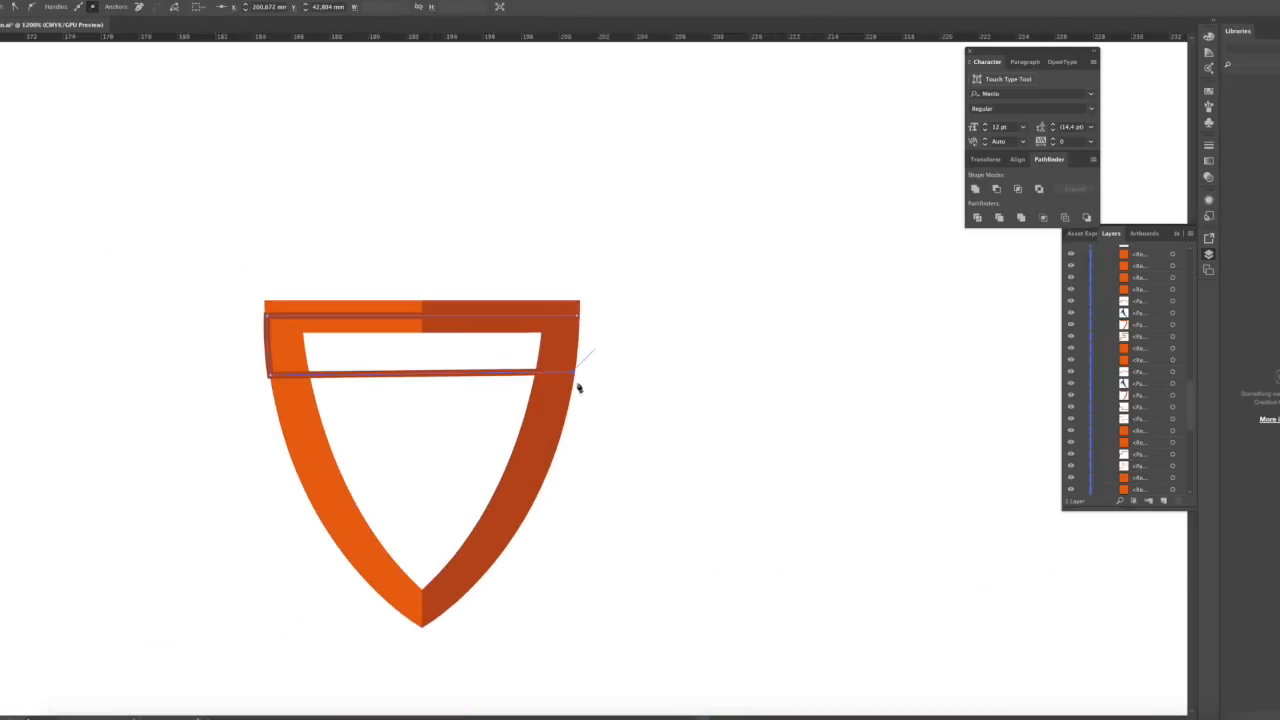
pyautogui.press('Delete')
pyautogui.press('Delete')
# Place three horizontal guides across the shield's upper part, spacing them with a rectangle about 1.76 by 2.26 mm
pyautogui.moveTo(447, 39); pyautogui.dragTo(573, 304)
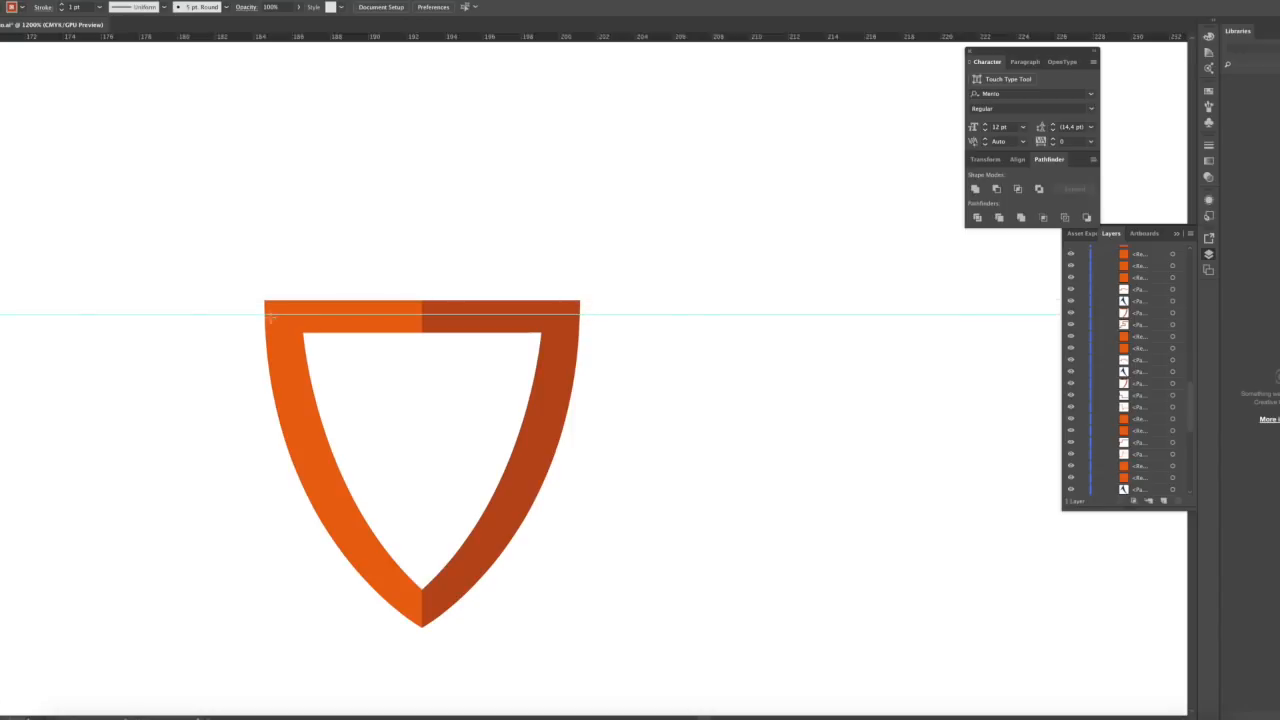
pyautogui.moveTo(278, 54); pyautogui.dragTo(387, 358)
pyautogui.moveTo(533, 399); pyautogui.dragTo(531, 392)
pyautogui.moveTo(566, 40); pyautogui.dragTo(606, 400)
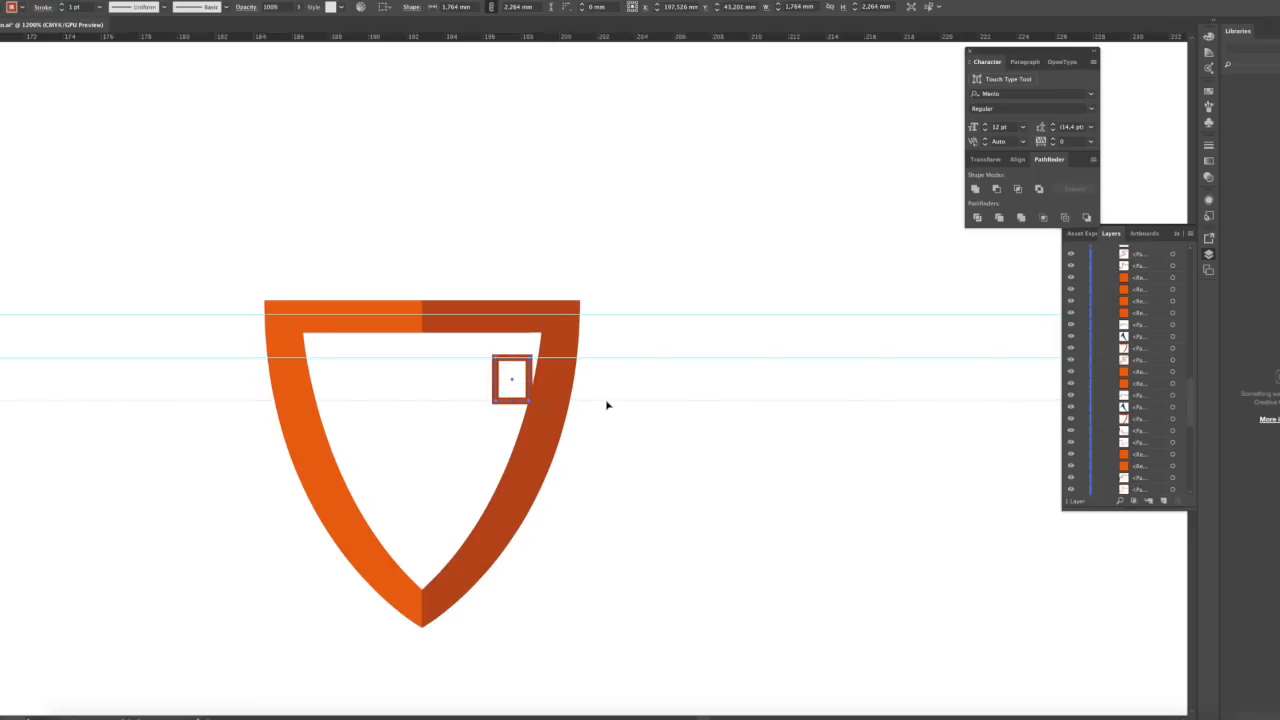
# Add five more evenly spaced horizontal guides down to the shield's tip using the spacer rectangle, and delete the rectangle
pyautogui.moveTo(528, 380); pyautogui.dragTo(440, 468)
pyautogui.moveTo(537, 496); pyautogui.dragTo(537, 488)
pyautogui.moveTo(426, 463); pyautogui.dragTo(402, 508)
pyautogui.moveTo(418, 40); pyautogui.dragTo(418, 555)
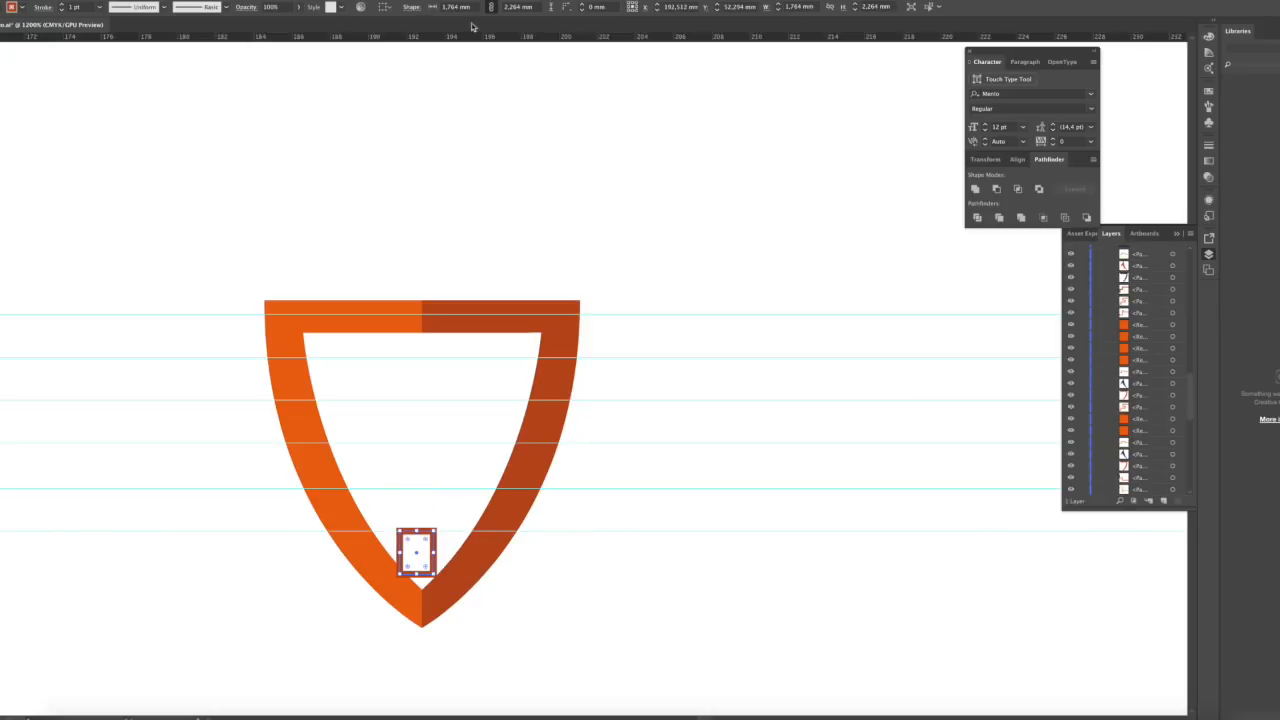
pyautogui.moveTo(493, 538); pyautogui.dragTo(506, 578)
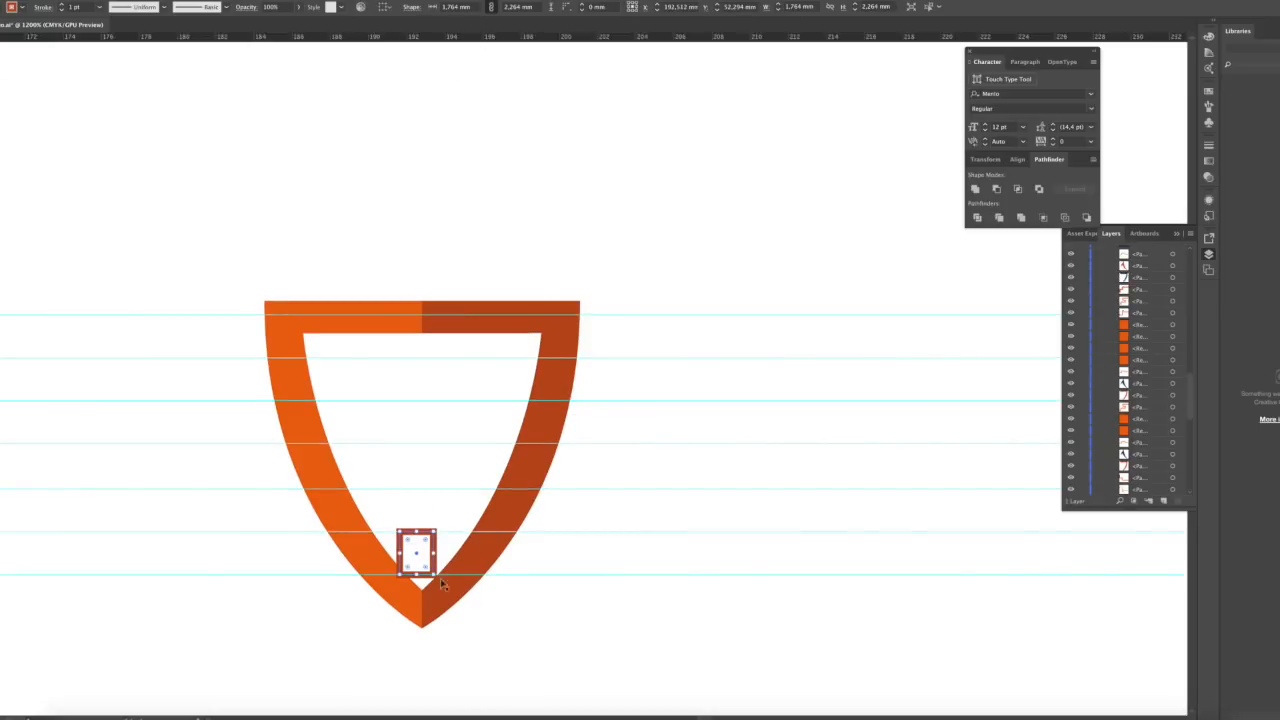
pyautogui.moveTo(418, 555); pyautogui.dragTo(422, 596)
pyautogui.moveTo(553, 40); pyautogui.dragTo(588, 621)
pyautogui.press('Delete')
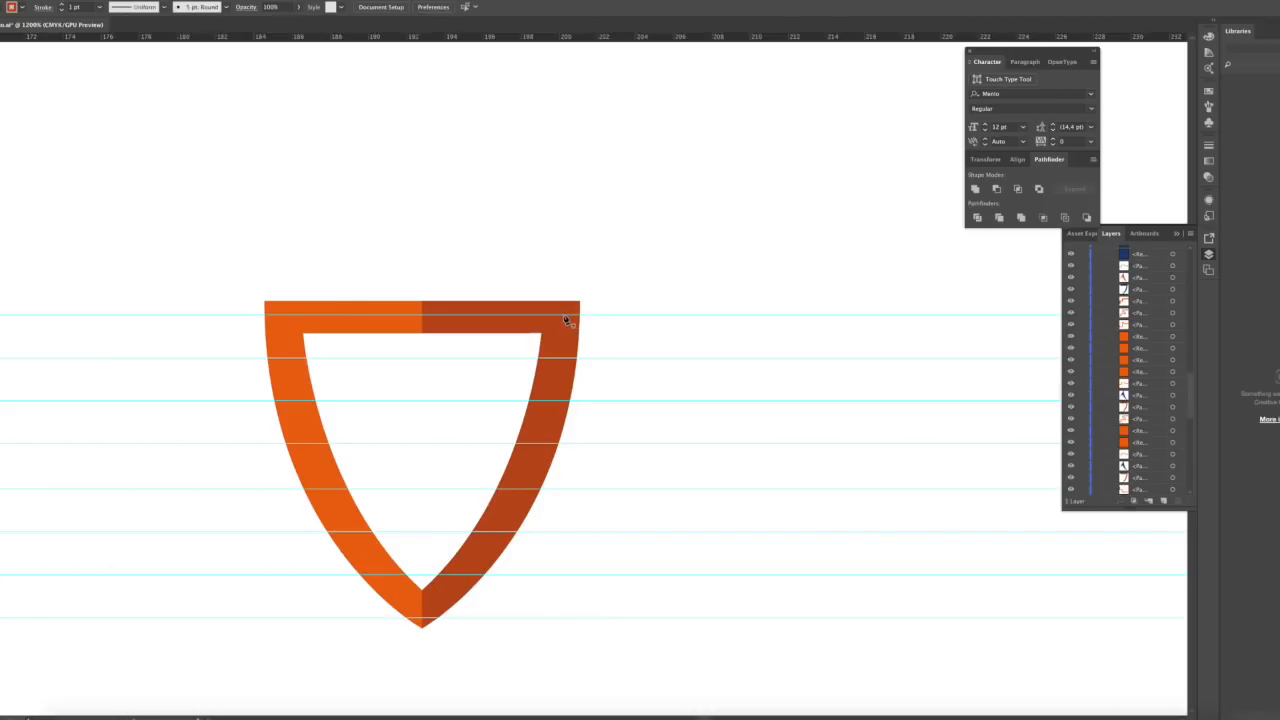
# Draw a stroked Pen path leftward along the first guide, down the shield's left edge and back across the second guide
pyautogui.click(562, 316)
pyautogui.click(267, 317)
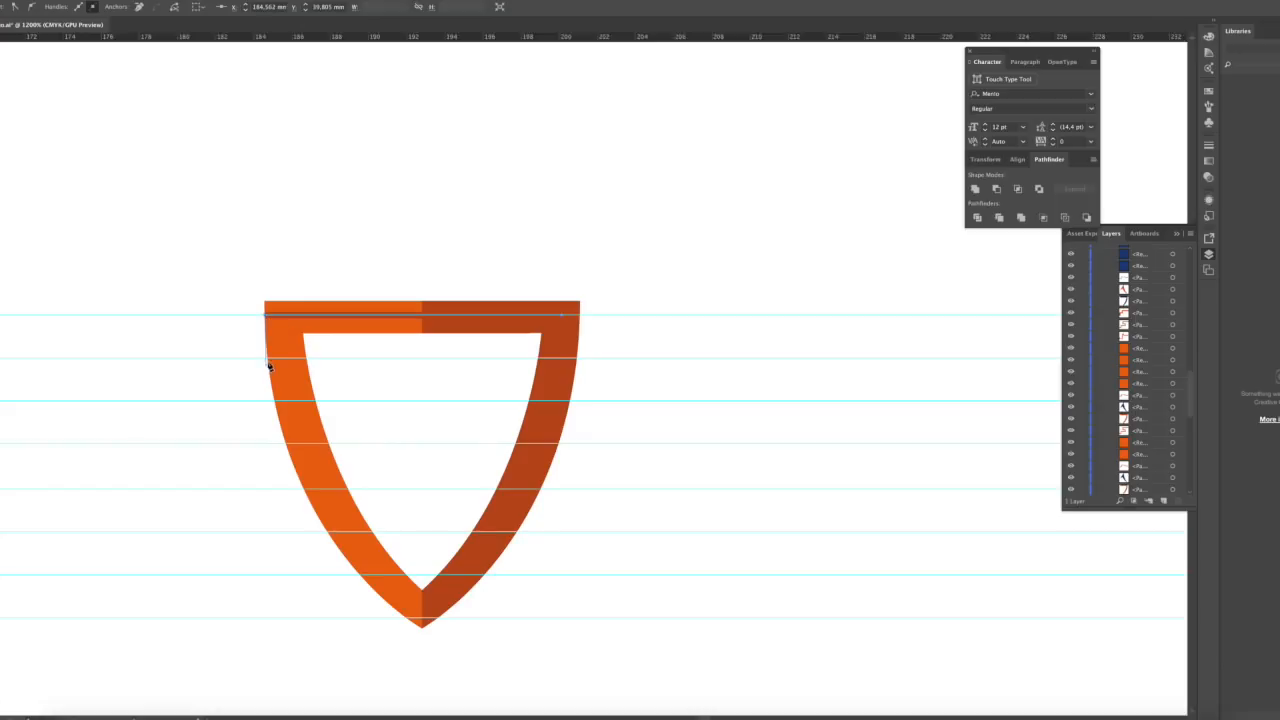
pyautogui.click(267, 358)
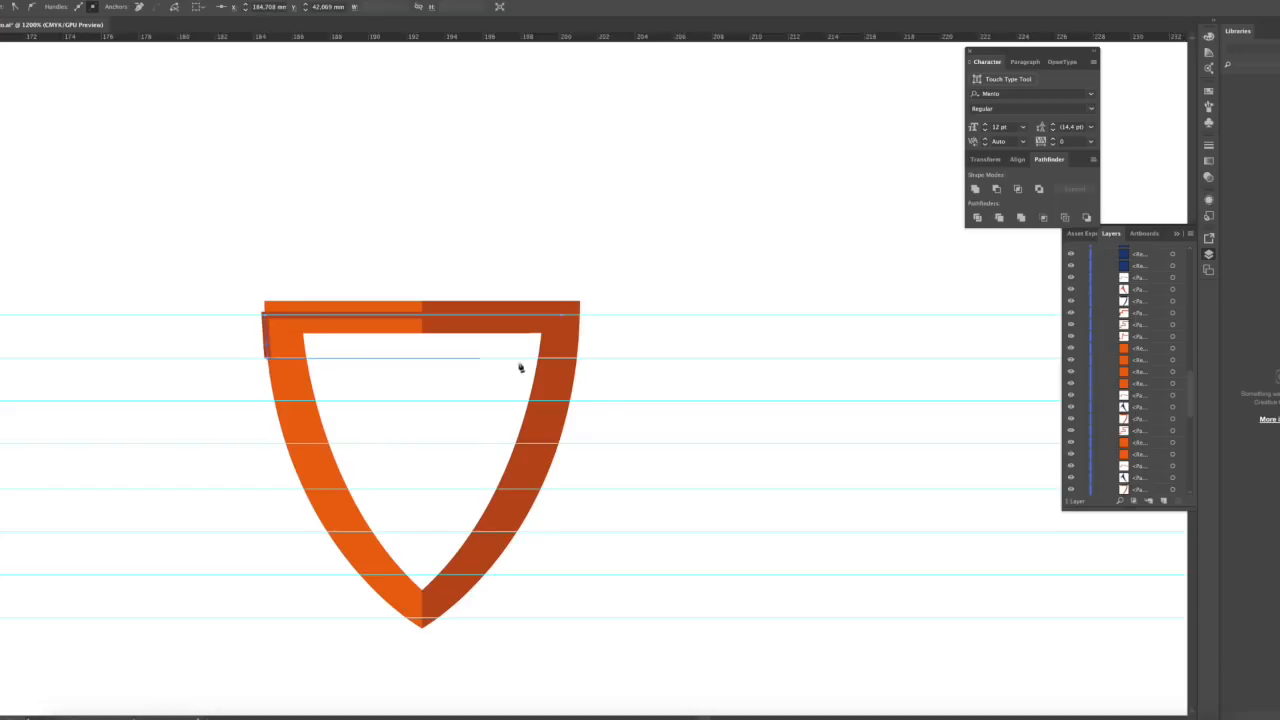
pyautogui.click(574, 360)
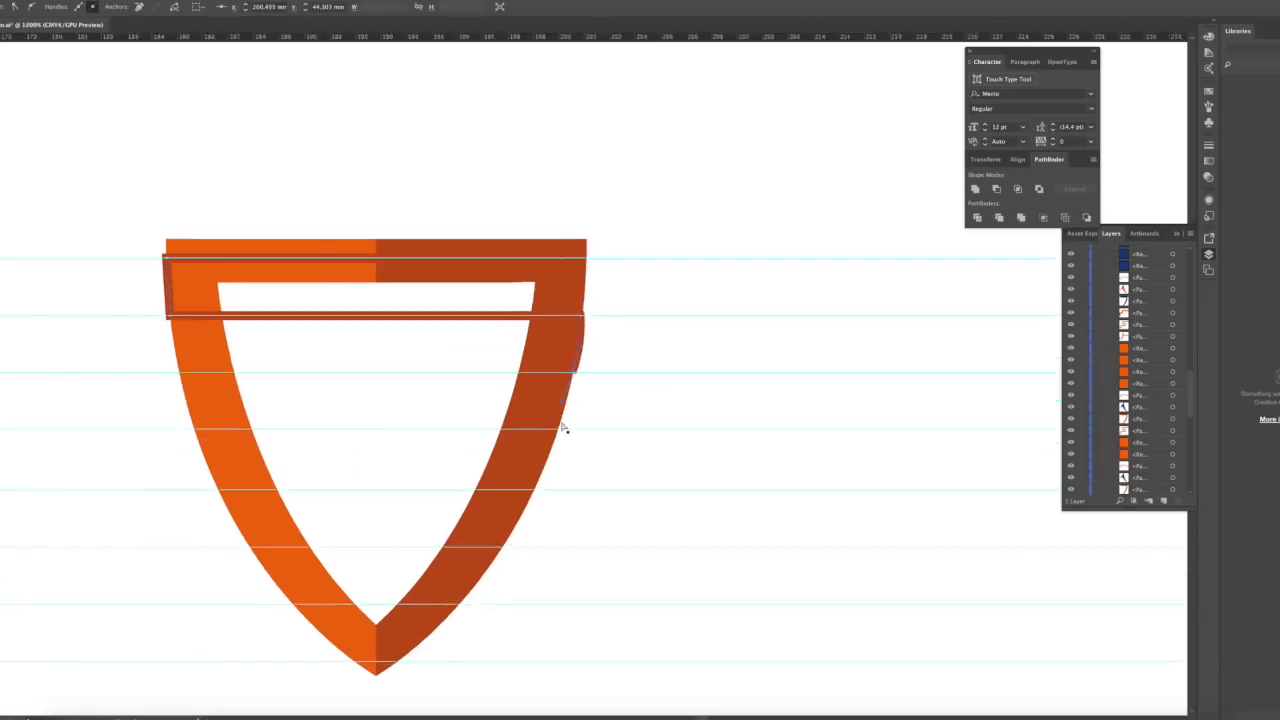
# Continue the zigzag path down the shield's alternating outer edges to the left end of the fifth guide
pyautogui.scroll(3, 563, 425)
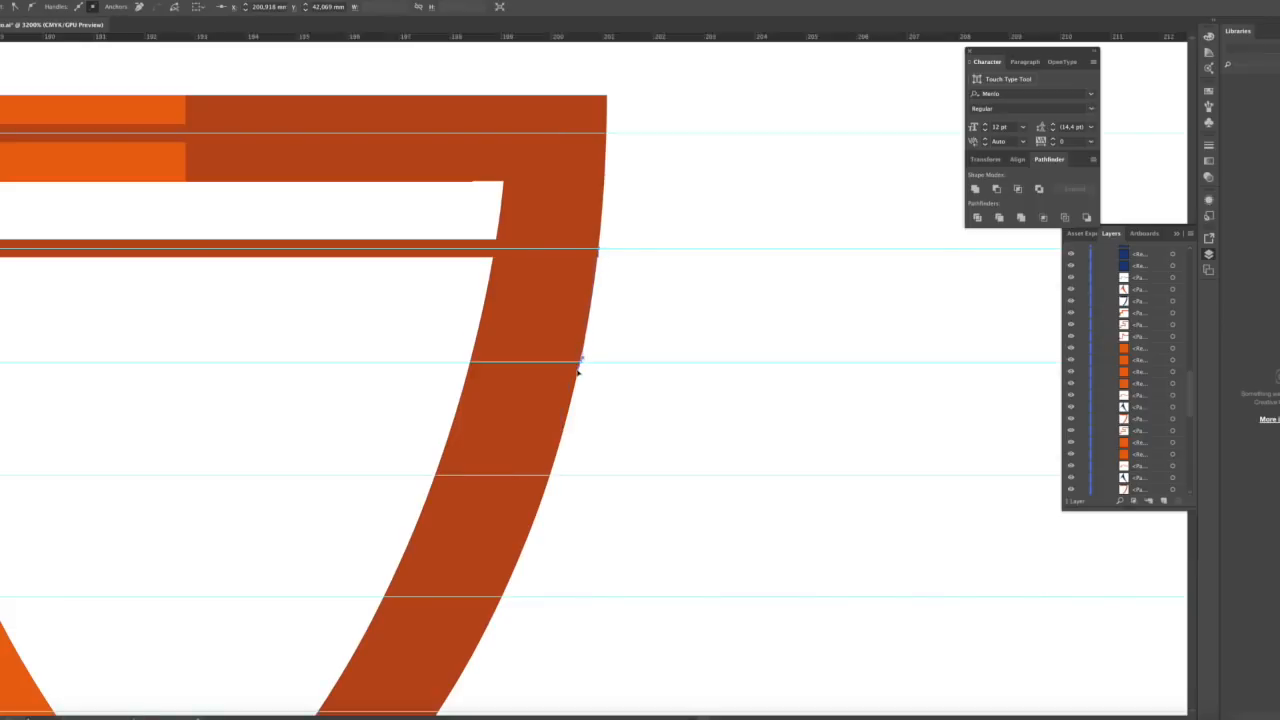
pyautogui.hscroll(-5, 576, 381)
pyautogui.click(207, 359)
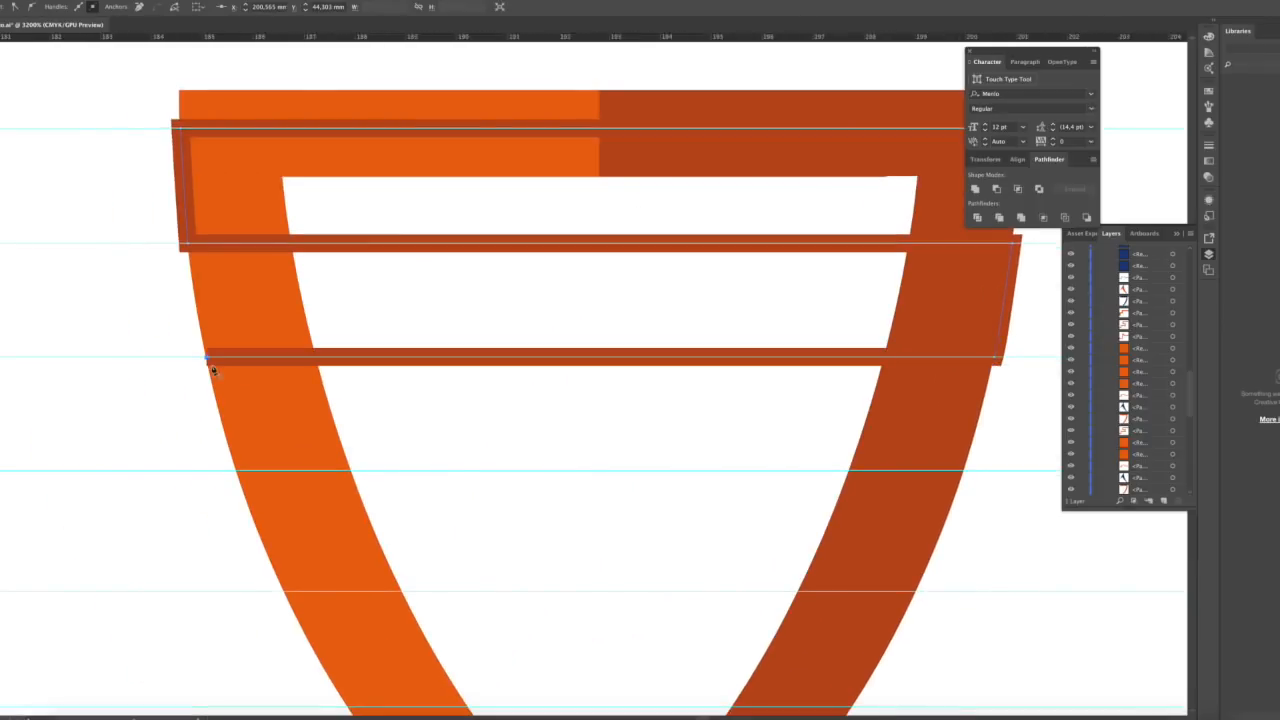
pyautogui.click(234, 472)
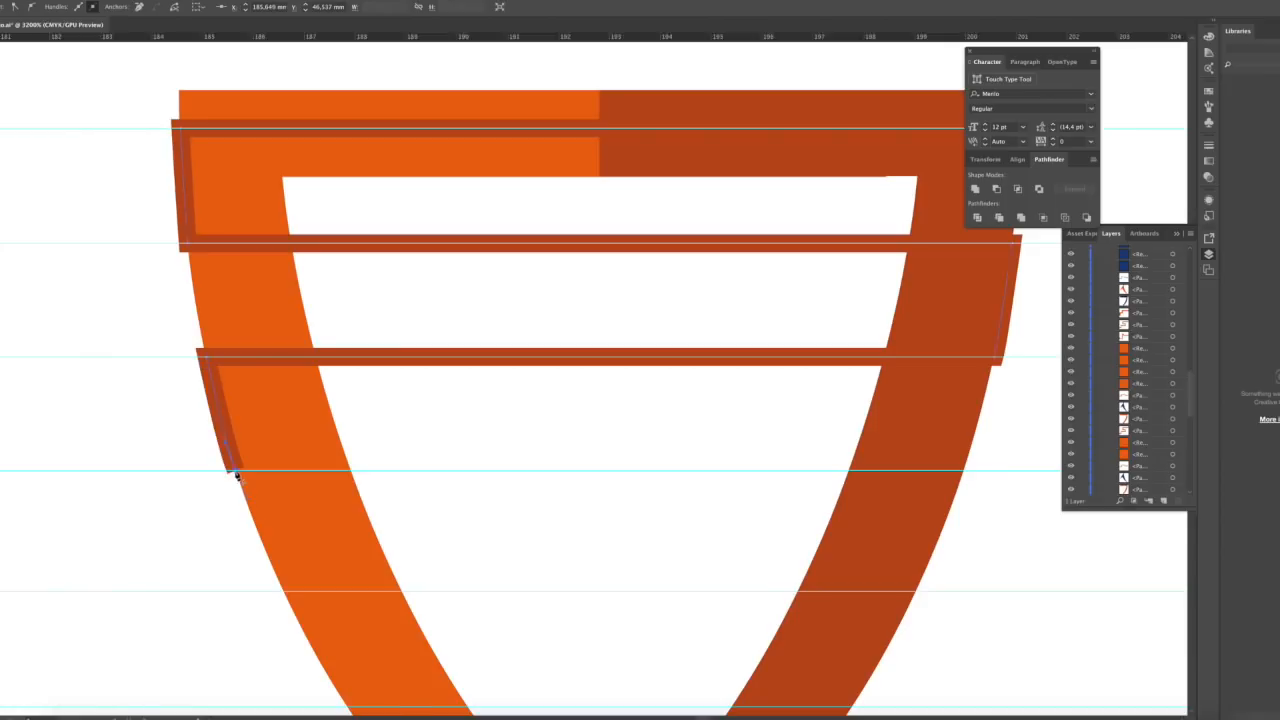
pyautogui.click(966, 472)
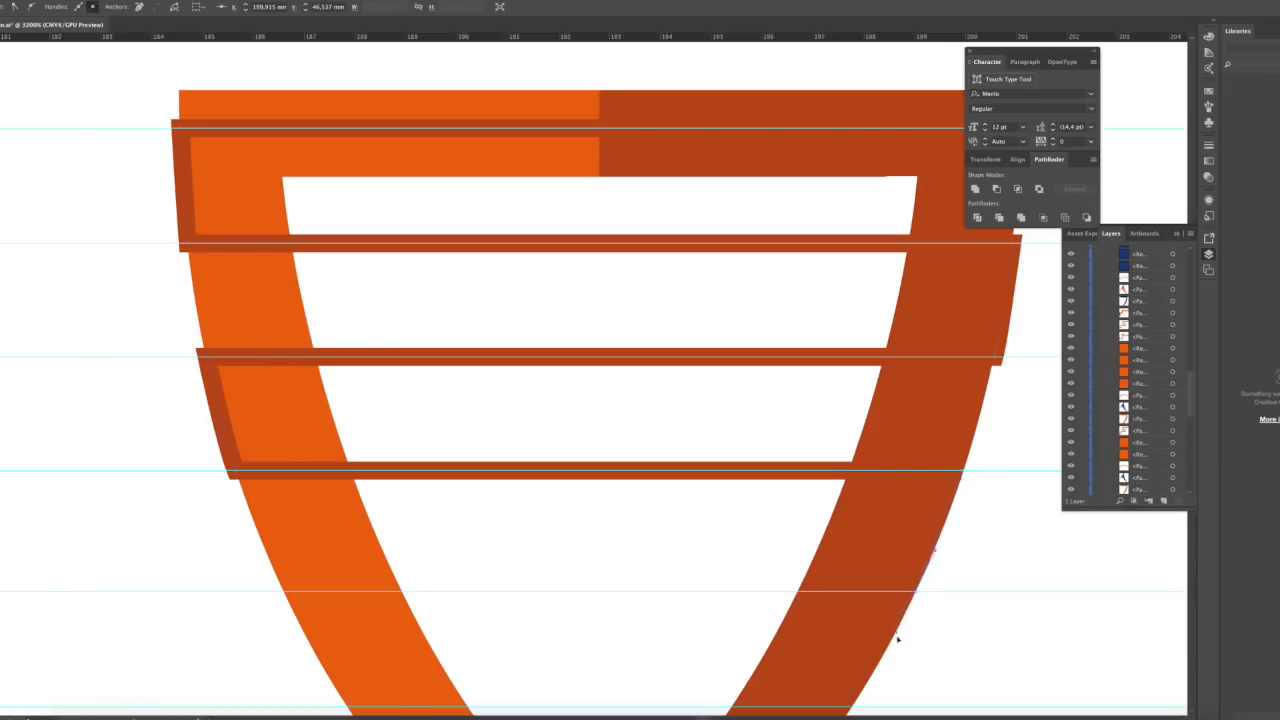
pyautogui.click(914, 594)
pyautogui.click(286, 594)
# Extend the zigzag path through the sixth and seventh guides and end it at the shield's centre on the lowest guide
pyautogui.scroll(-3, 487, 403)
pyautogui.scroll(-5, 487, 403)
pyautogui.click(304, 462)
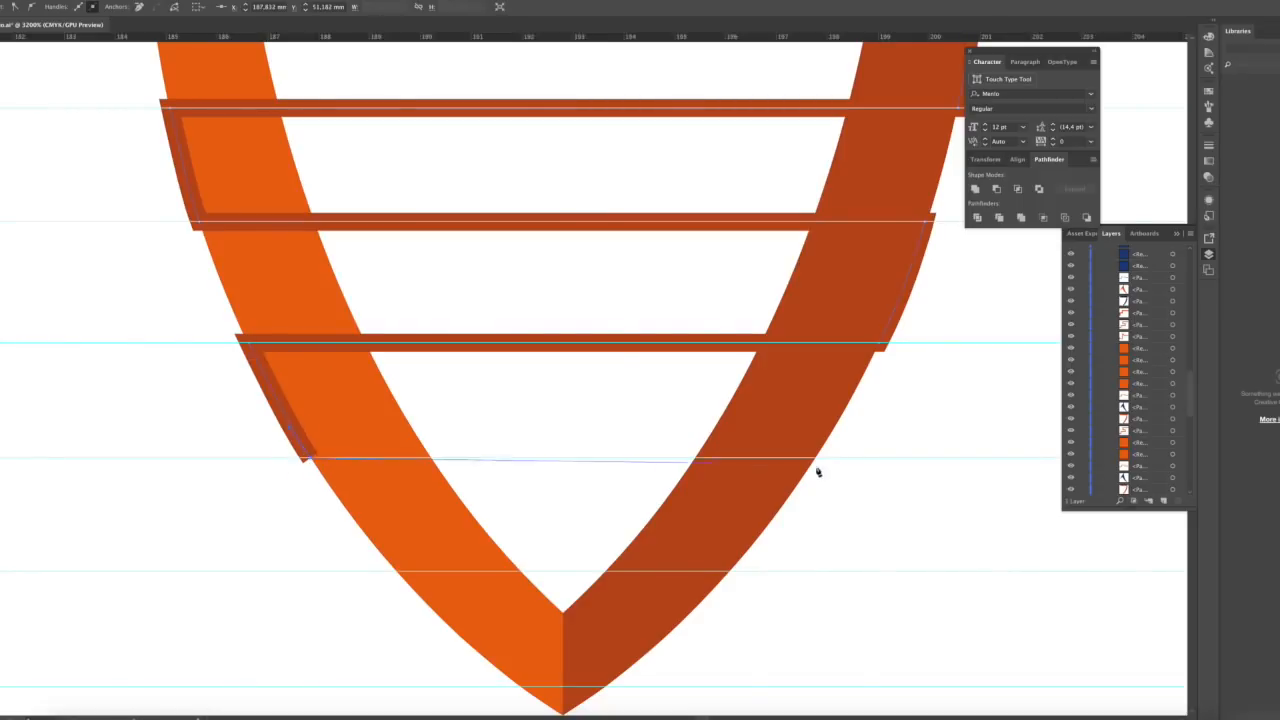
pyautogui.click(817, 463)
pyautogui.click(733, 572)
pyautogui.click(399, 572)
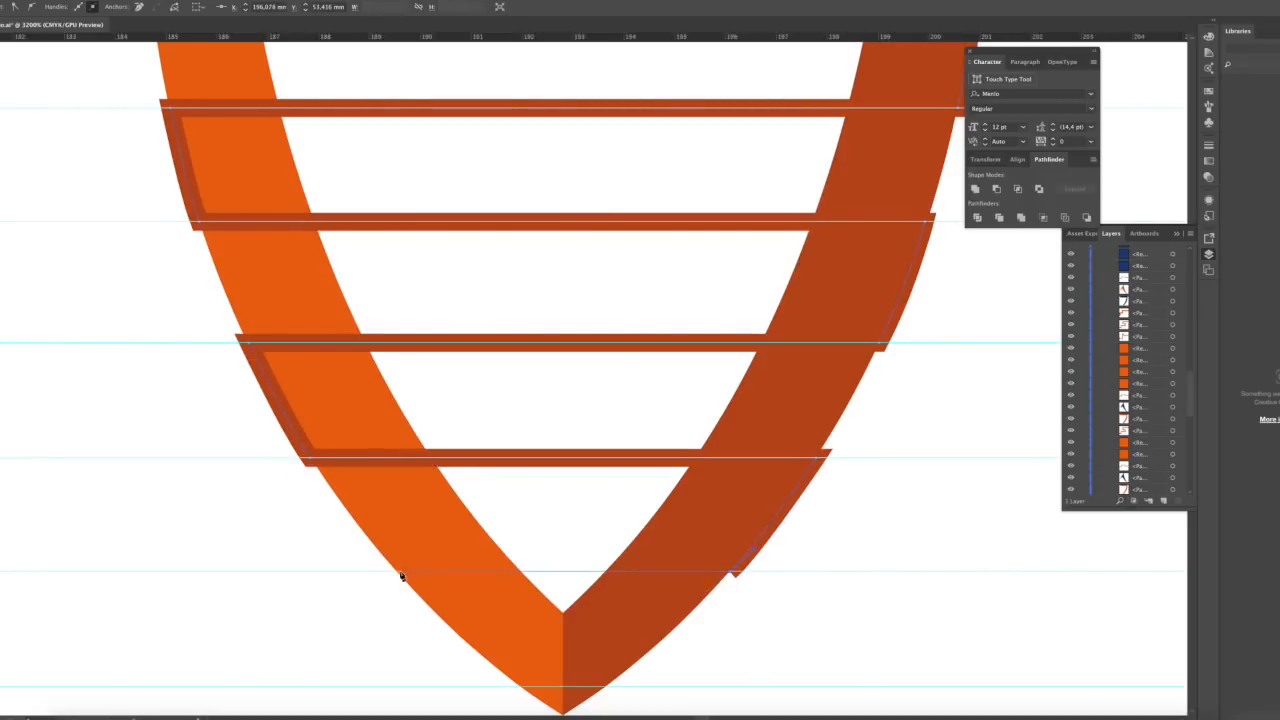
pyautogui.click(522, 691)
pyautogui.click(561, 688)
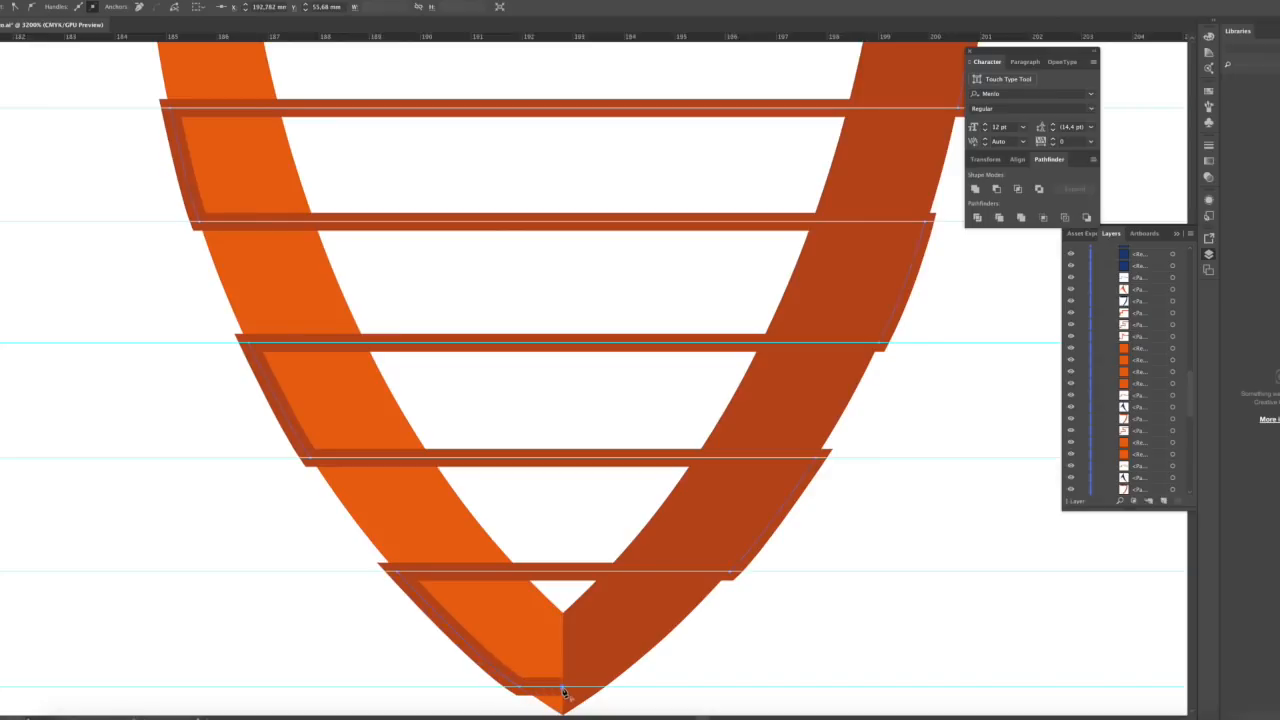
# Select both halves of the two-tone shield and move them left, clear of the zigzag path
pyautogui.press('super+minus')
pyautogui.press('super+minus')
pyautogui.press('super+minus')
pyautogui.scroll(1, 251, 327)
pyautogui.press('v')
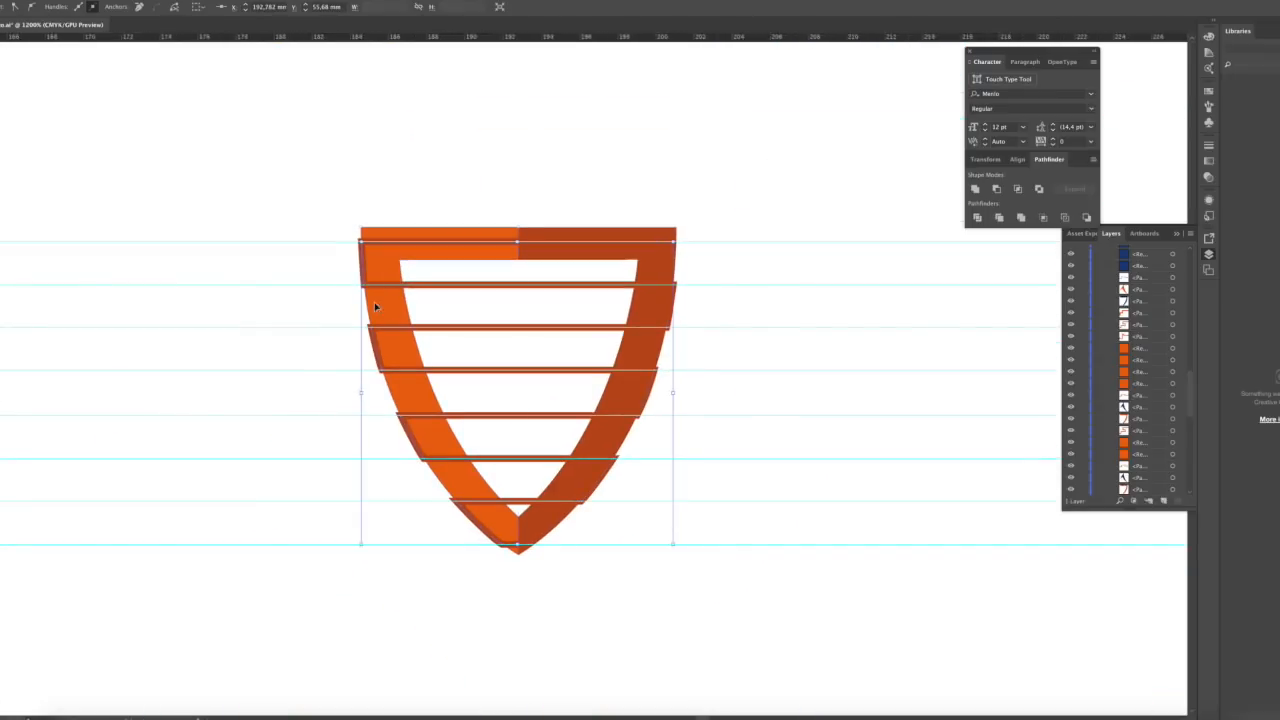
pyautogui.click(375, 304)
pyautogui.keyDown('shift'); pyautogui.click(590, 248); pyautogui.keyUp('shift')
pyautogui.hscroll(-5, 729, 224)
pyautogui.moveTo(699, 238); pyautogui.dragTo(397, 251)
pyautogui.press('super+z')
pyautogui.moveTo(804, 231); pyautogui.dragTo(367, 246)
pyautogui.hscroll(5, 600, 186)
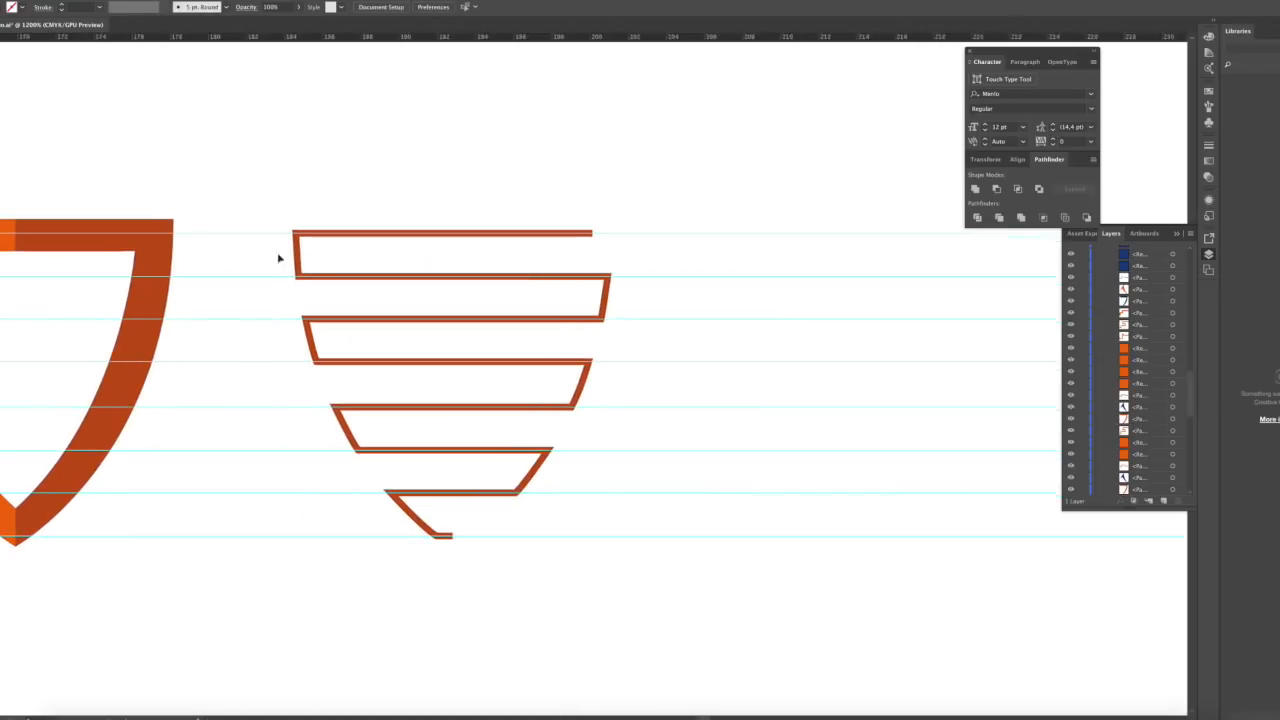
# Copy a small node square from a circuit shield below onto the upper end of the zigzag path
pyautogui.scroll(-8, 280, 259)
pyautogui.click(705, 522)
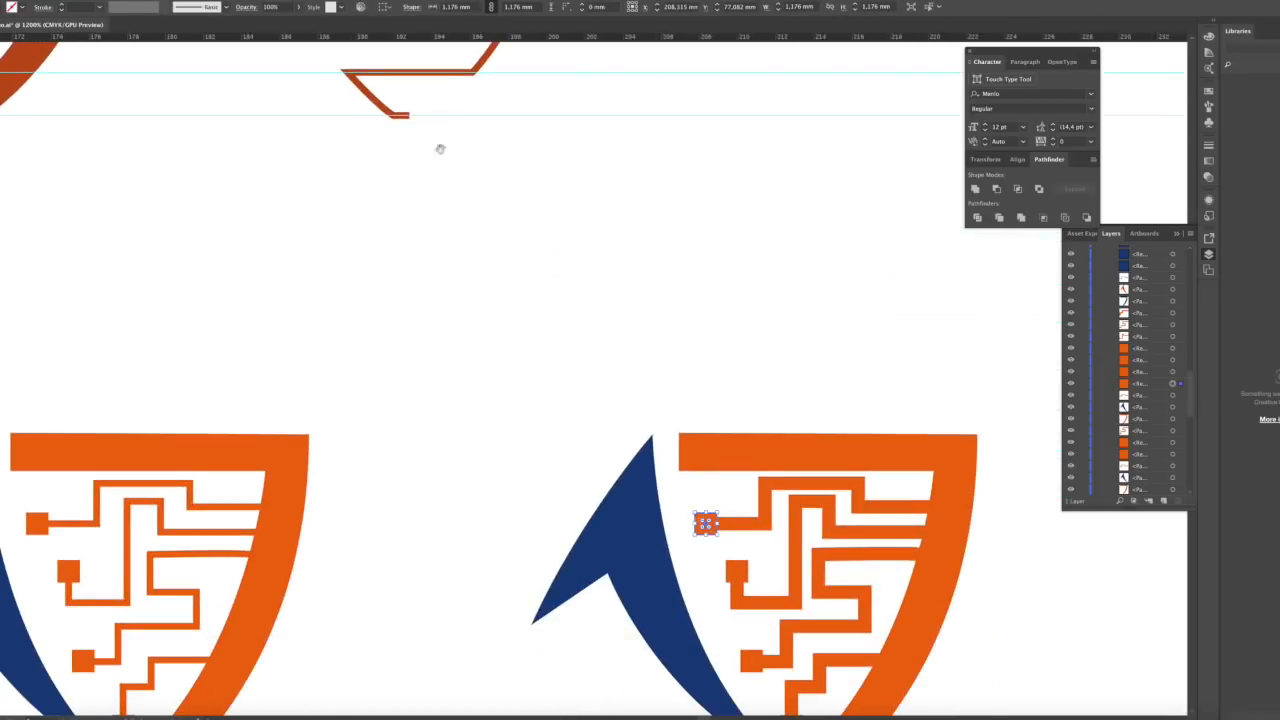
pyautogui.scroll(8, 440, 148)
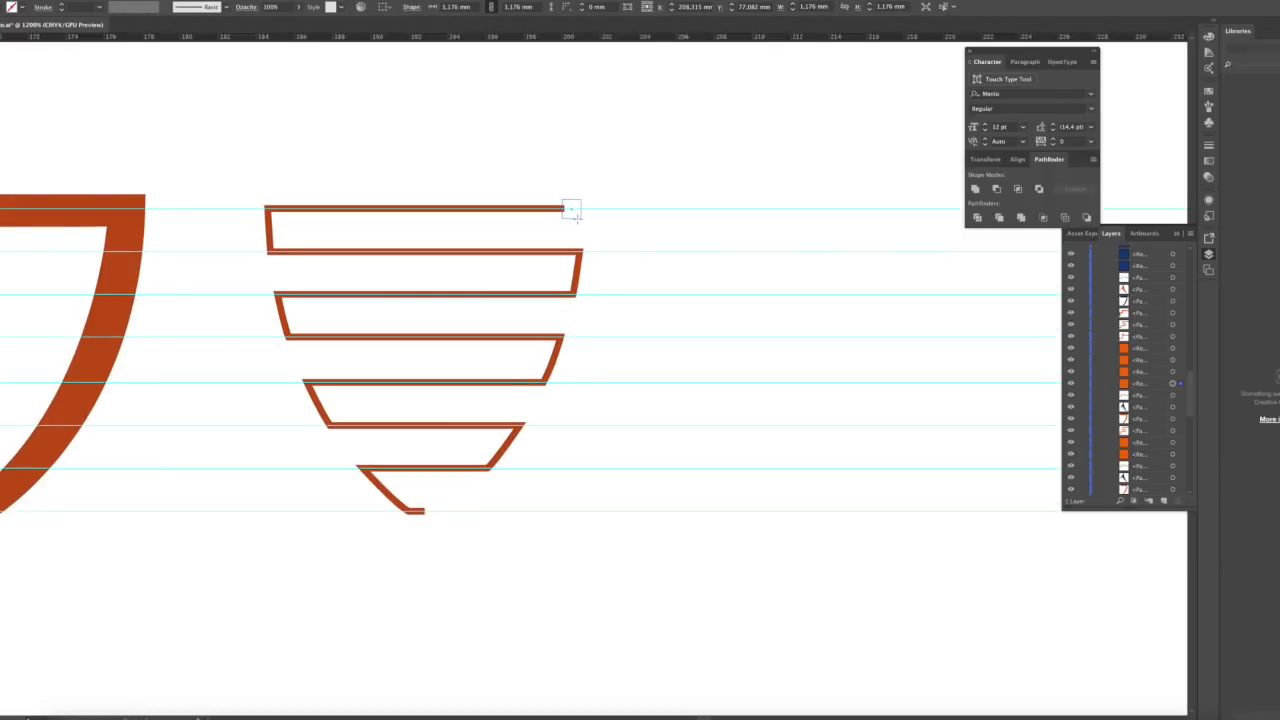
pyautogui.moveTo(577, 218); pyautogui.dragTo(579, 221)
pyautogui.press('Left')
pyautogui.press('Right')
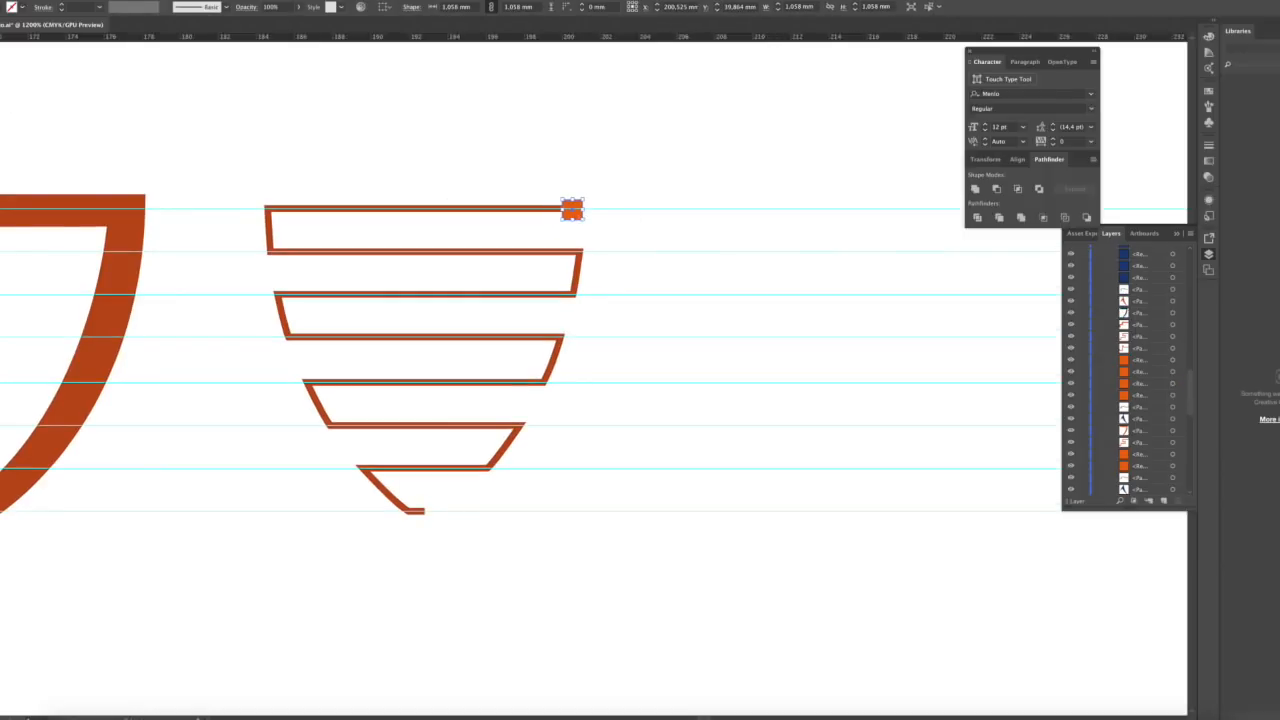
# Recolour the zigzag path bright orange and copy the node square onto its lower end
pyautogui.click(8, 7)
pyautogui.click(354, 207)
pyautogui.click(18, 9)
pyautogui.click(9, 58)
pyautogui.click(674, 216)
pyautogui.moveTo(418, 500); pyautogui.dragTo(443, 523)
# Over the two-tone shield, draw a Pen path leftward along the first guide, down the left edge and along the second guide with a step up
pyautogui.hotkey('ctrl', '-')
pyautogui.scroll(-2, 663, 502)
pyautogui.hscroll(2, 706, 380)
pyautogui.hscroll(-5, 606, 369)
pyautogui.scroll(4, 660, 402)
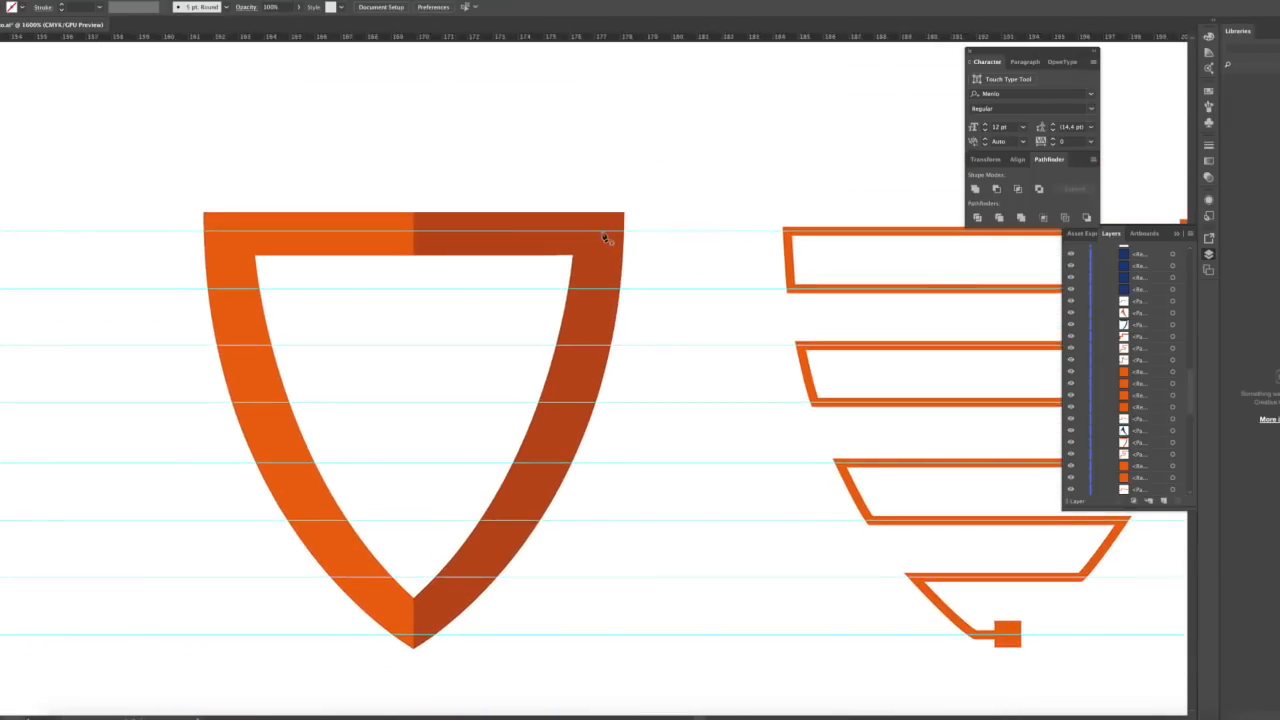
pyautogui.moveTo(605, 238); pyautogui.dragTo(218, 243)
pyautogui.click(205, 240)
pyautogui.click(206, 290)
pyautogui.click(323, 290)
pyautogui.click(323, 256)
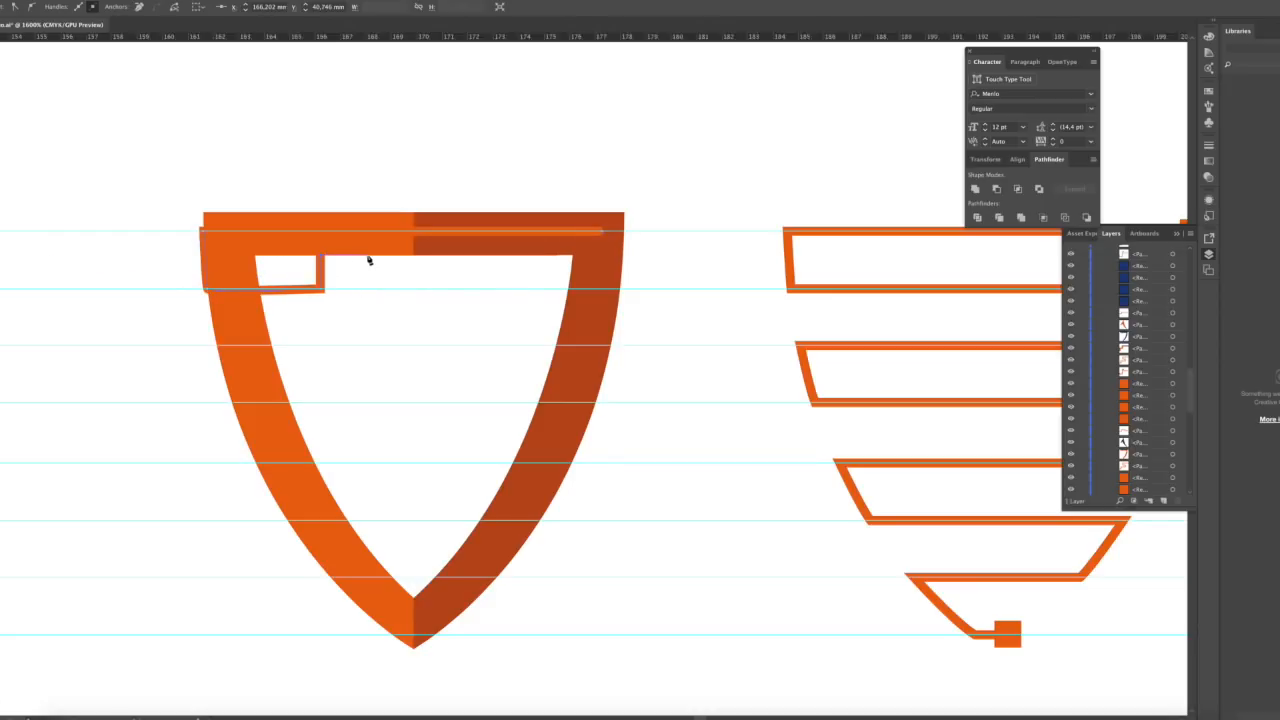
# Continue the path rightward with square steps between the shield's inner top and the second guide, and down the right edge to the third guide
pyautogui.click(366, 290)
pyautogui.click(497, 288)
pyautogui.click(499, 256)
pyautogui.click(621, 258)
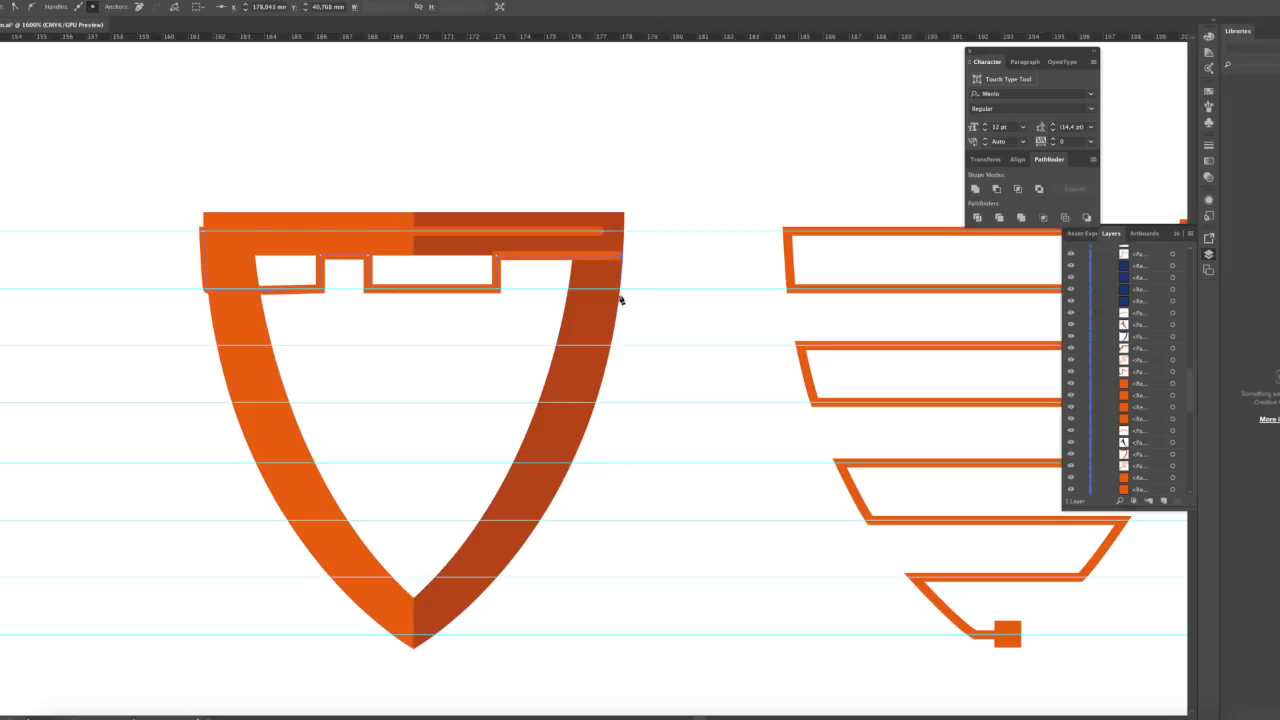
pyautogui.click(614, 346)
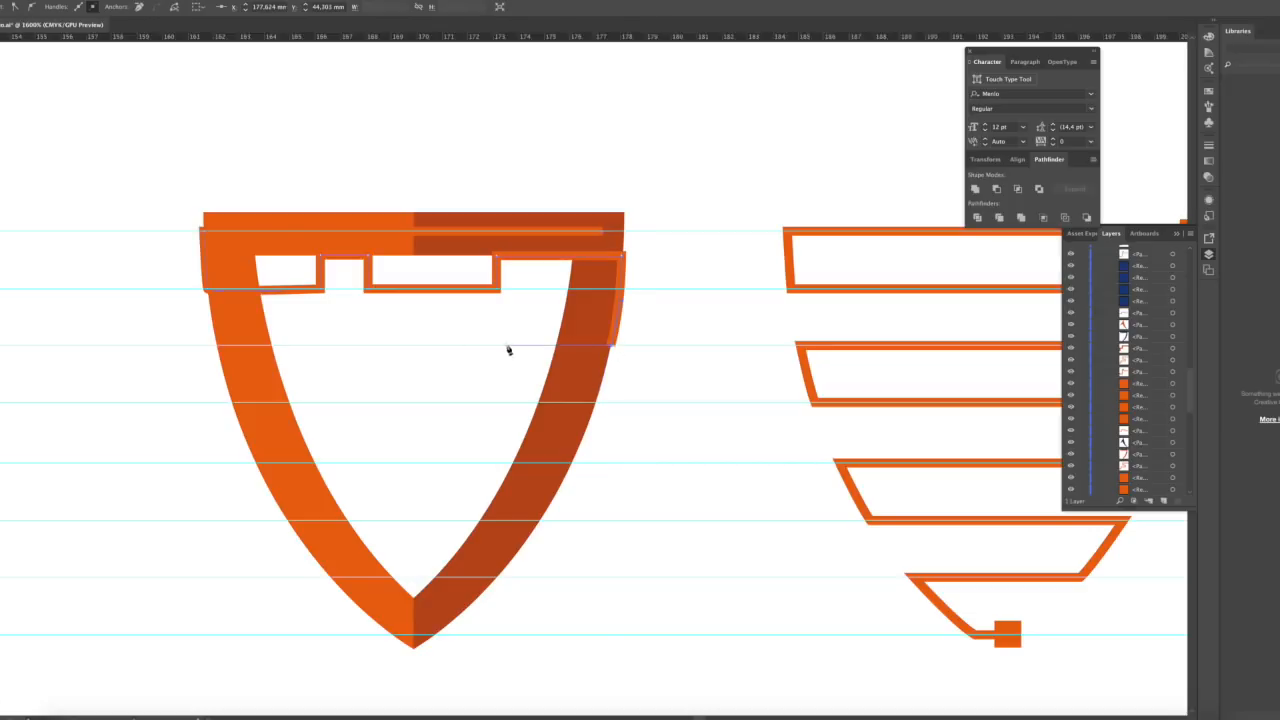
# Run the path back leftward along the third guide with two raised square steps, ending inside the shield's left band
pyautogui.click(562, 347)
pyautogui.click(562, 287)
pyautogui.click(524, 287)
pyautogui.click(526, 346)
pyautogui.click(435, 346)
pyautogui.click(437, 311)
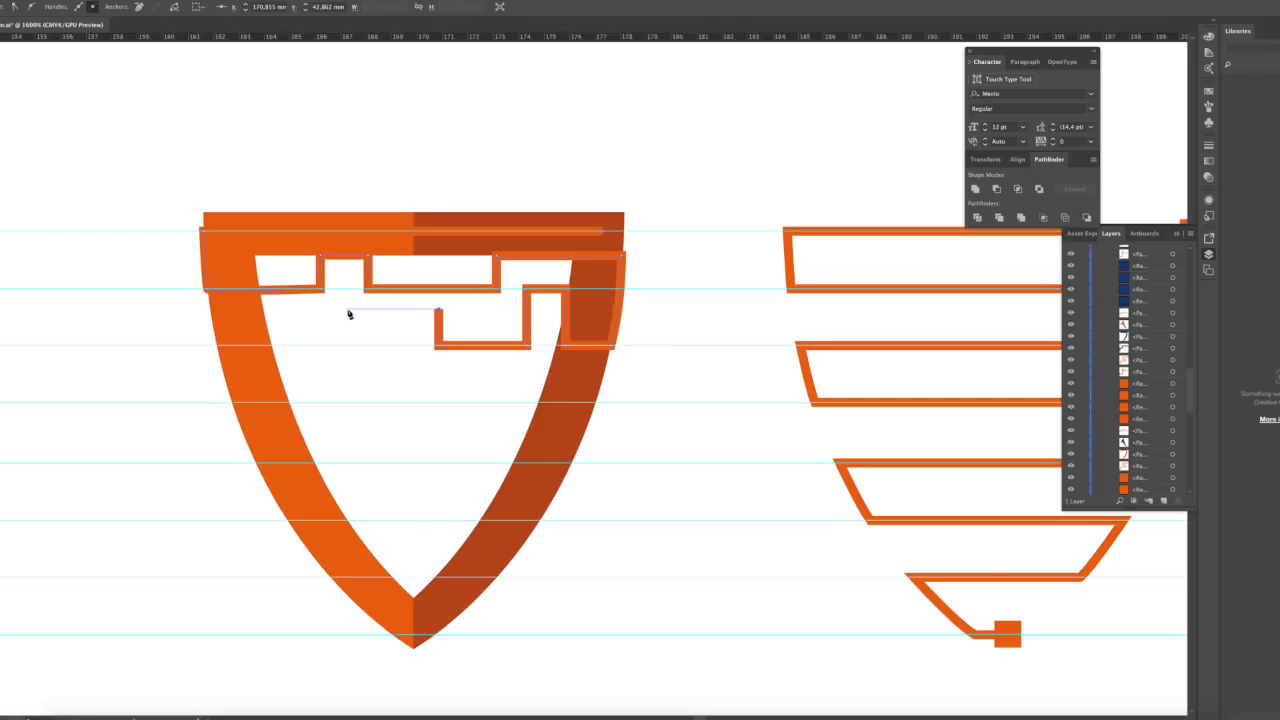
pyautogui.click(348, 310)
pyautogui.click(348, 346)
pyautogui.click(244, 346)
pyautogui.press('v')
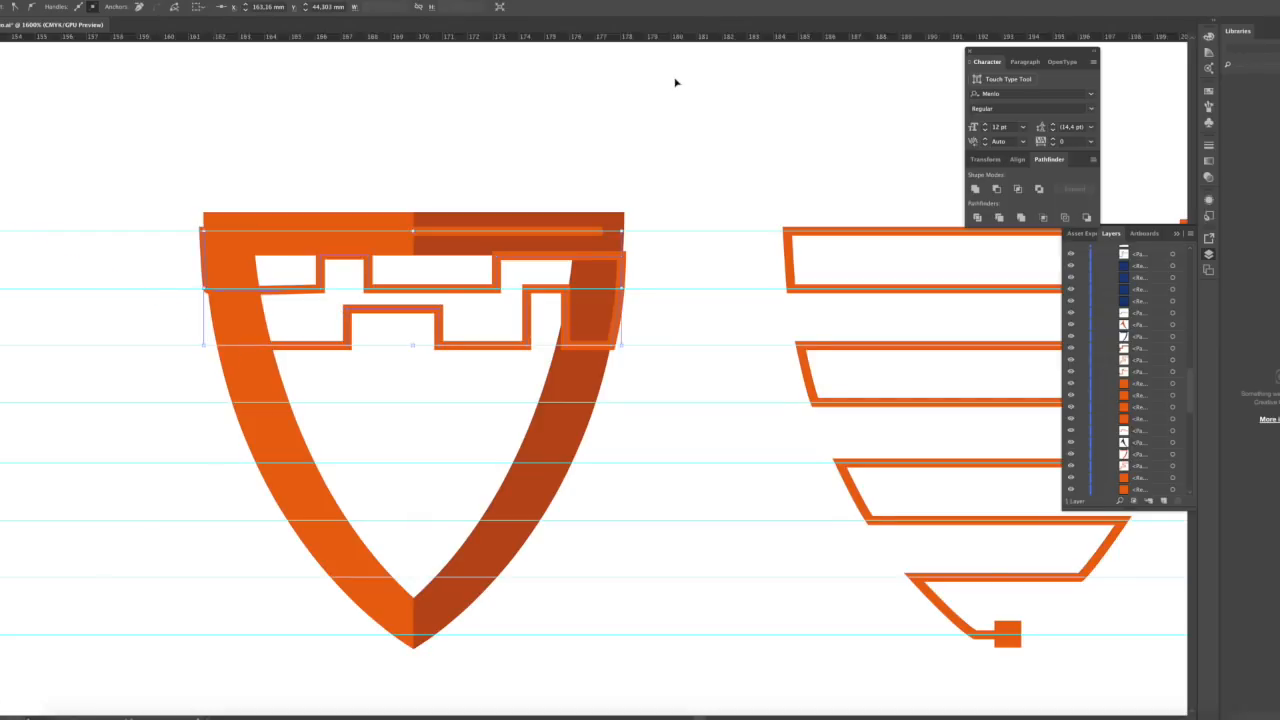
# Copy the zigzag path's upper node square onto the right end of the stepped path on the first guide
pyautogui.click(675, 82)
pyautogui.hscroll(5, 675, 82)
pyautogui.moveTo(938, 187); pyautogui.dragTo(359, 180)
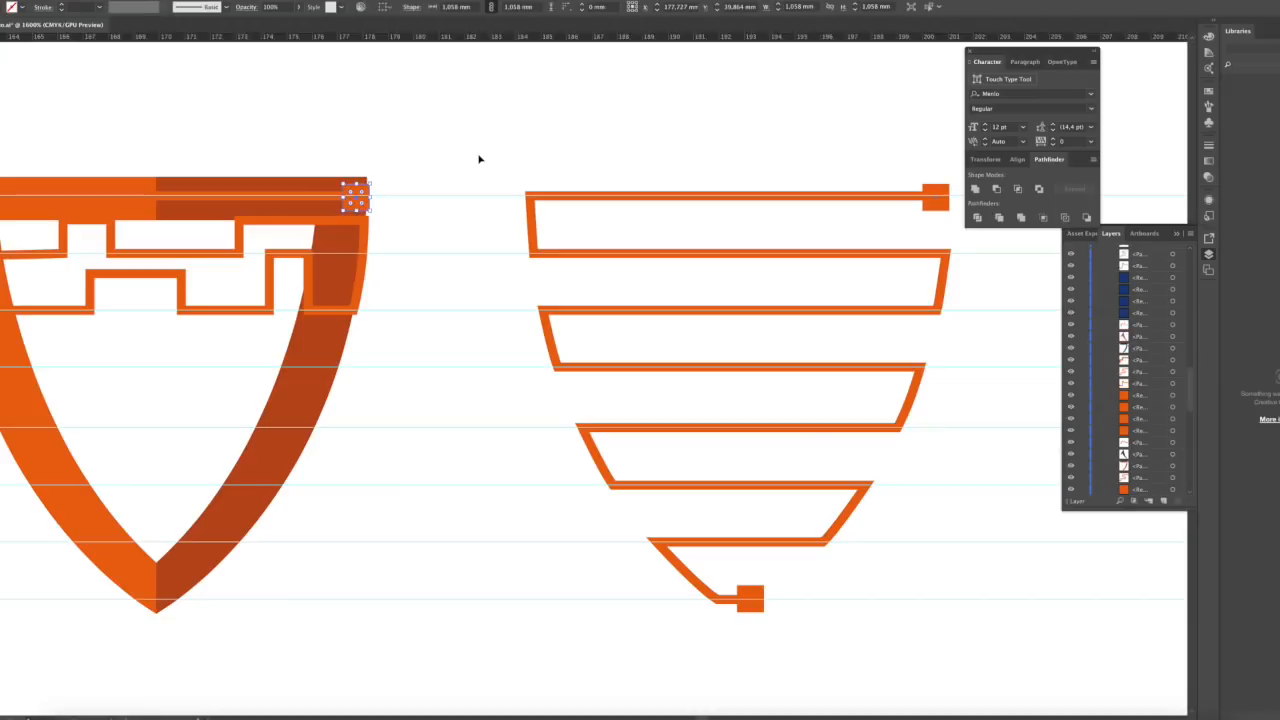
pyautogui.hscroll(-5, 477, 157)
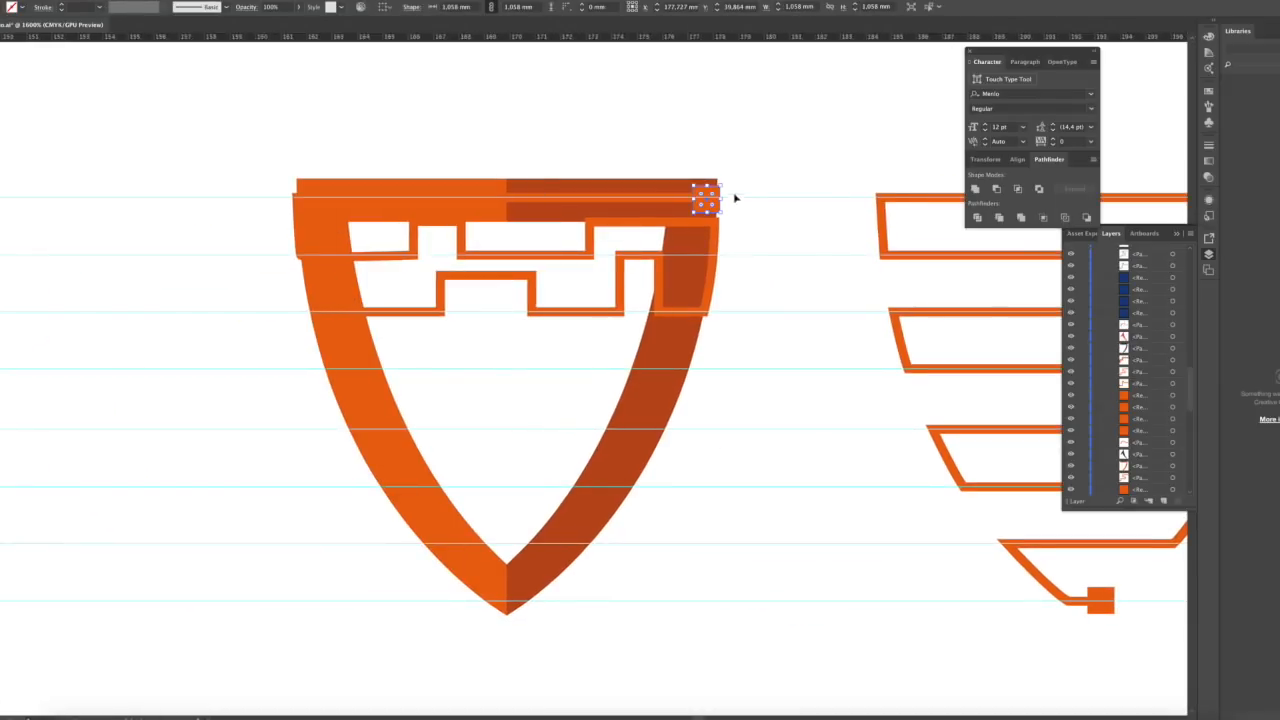
# Fill the shield's left half with the darker orange and copy a node square onto the stepped path's left end
pyautogui.click(338, 294)
pyautogui.click(3, 7)
pyautogui.click(12, 46)
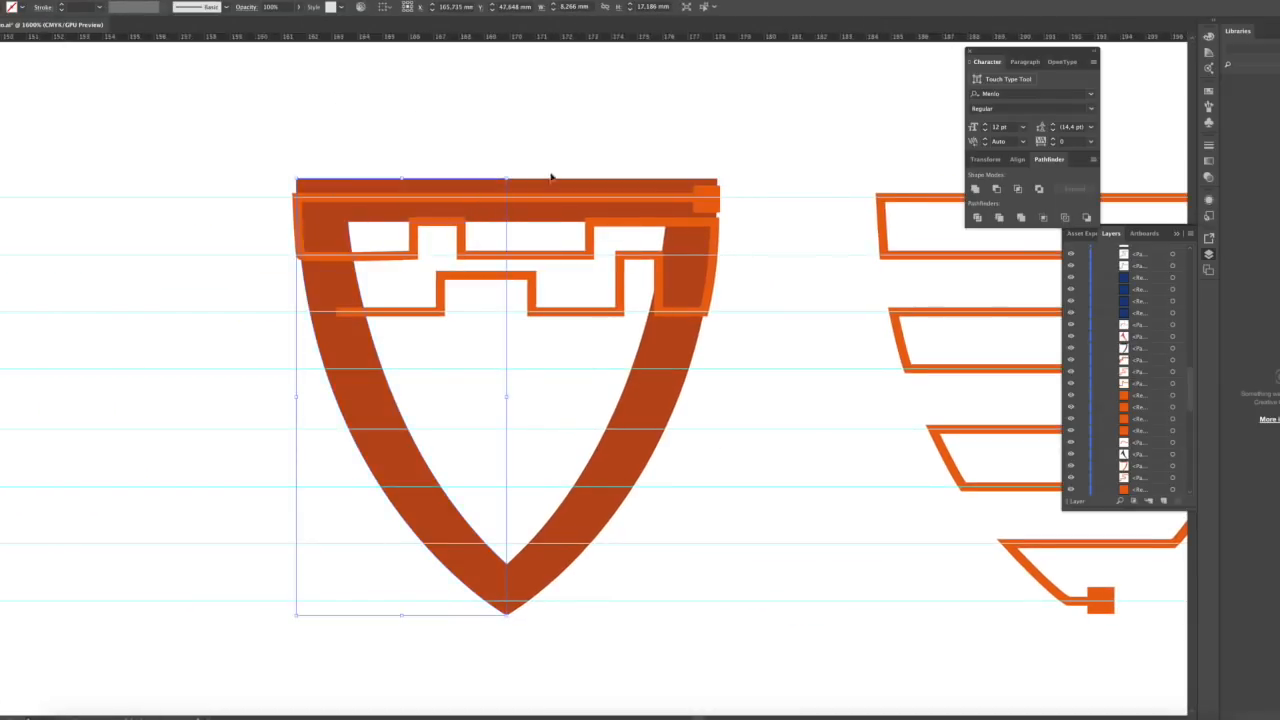
pyautogui.click(713, 207)
pyautogui.click(729, 234)
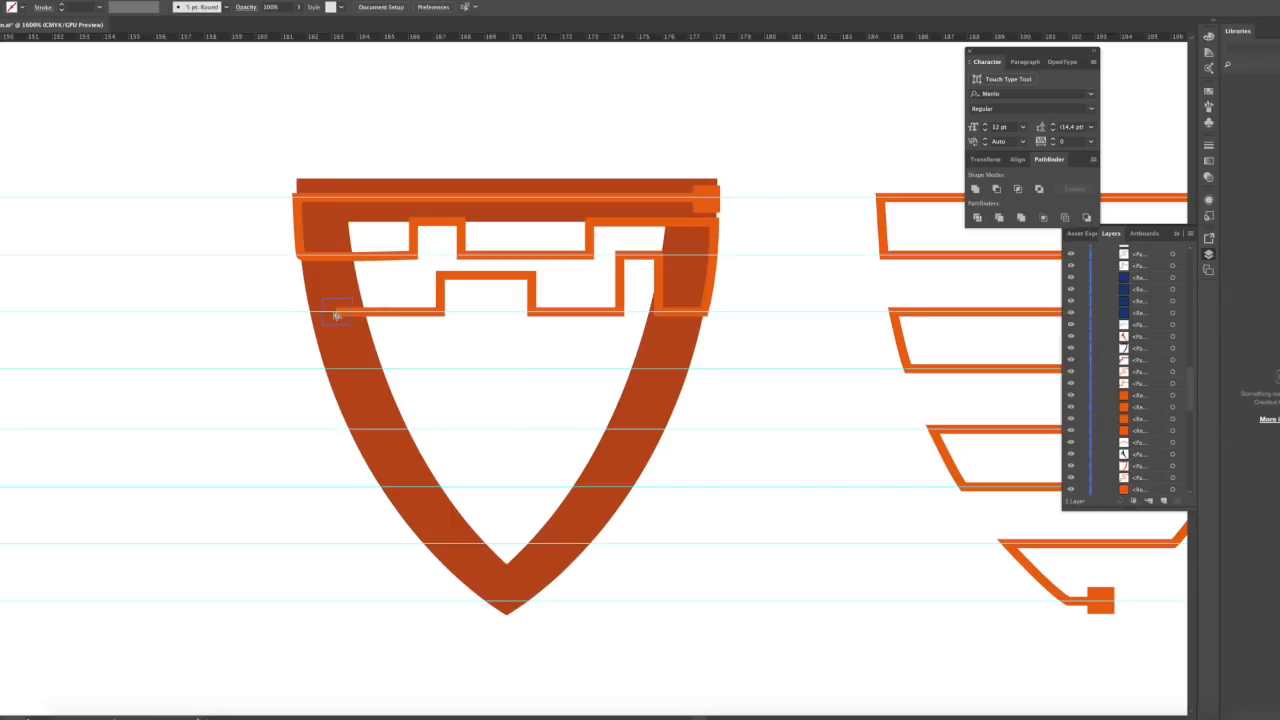
pyautogui.moveTo(334, 316); pyautogui.dragTo(333, 315)
pyautogui.click(236, 270)
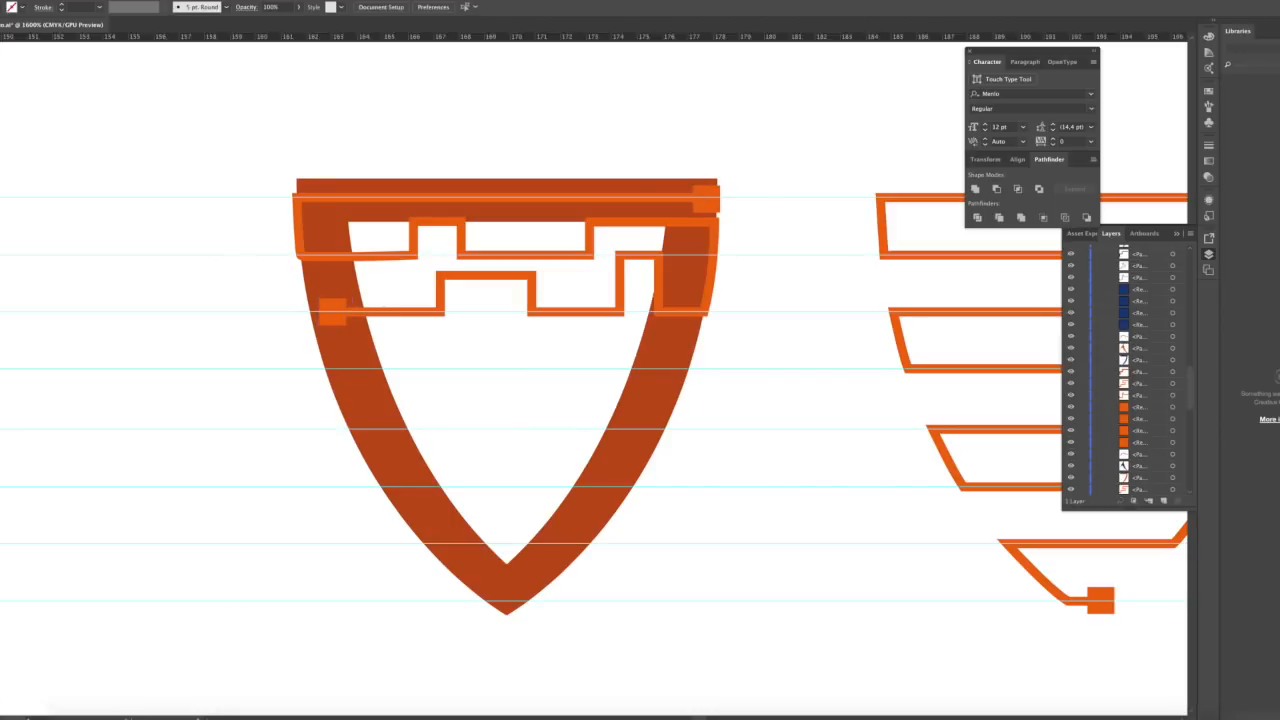
# Start a second stepped path in the right band just below the third guide, stepping leftward between the third and fourth guides
pyautogui.click(664, 347)
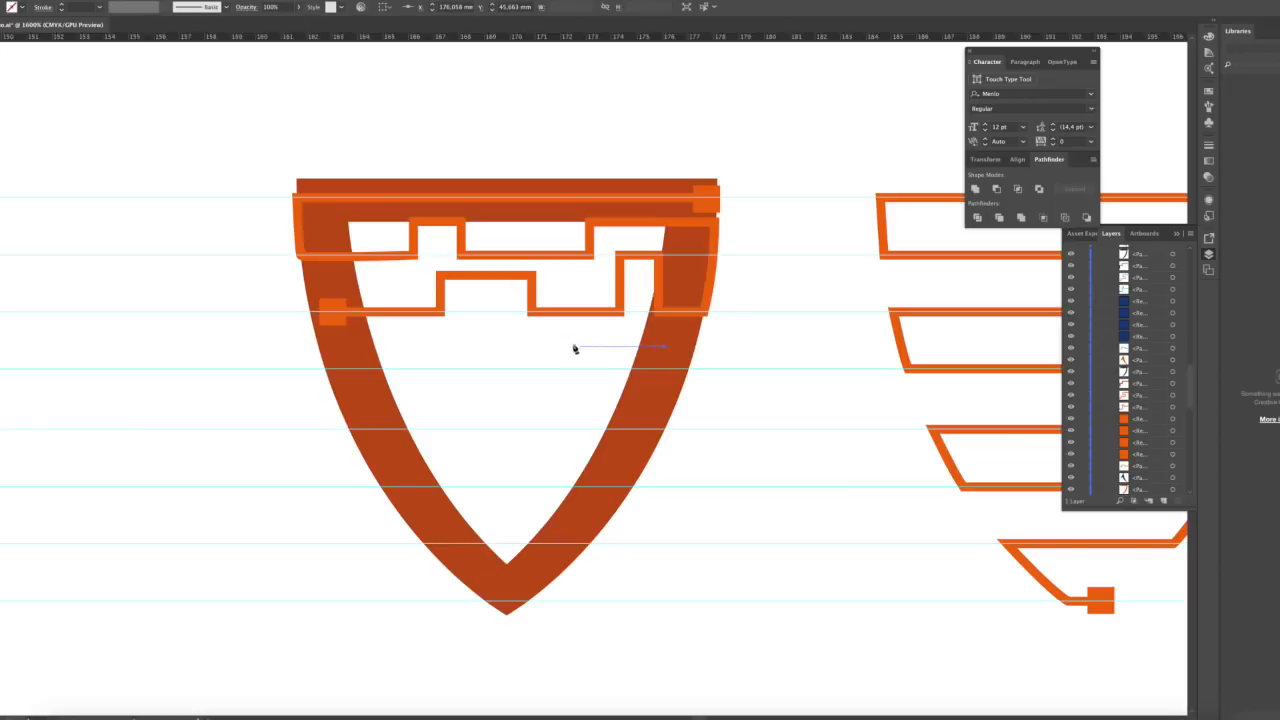
pyautogui.click(513, 346)
pyautogui.click(511, 312)
pyautogui.click(471, 313)
pyautogui.click(471, 366)
pyautogui.click(404, 367)
pyautogui.keyDown('shift'); pyautogui.click(402, 334); pyautogui.keyUp('shift')
pyautogui.keyDown('shift'); pyautogui.click(365, 347); pyautogui.keyUp('shift')
# Continue the second path down the shield's left edge to the fifth guide, swapping its fill and stroke
pyautogui.scroll(1, 360, 401)
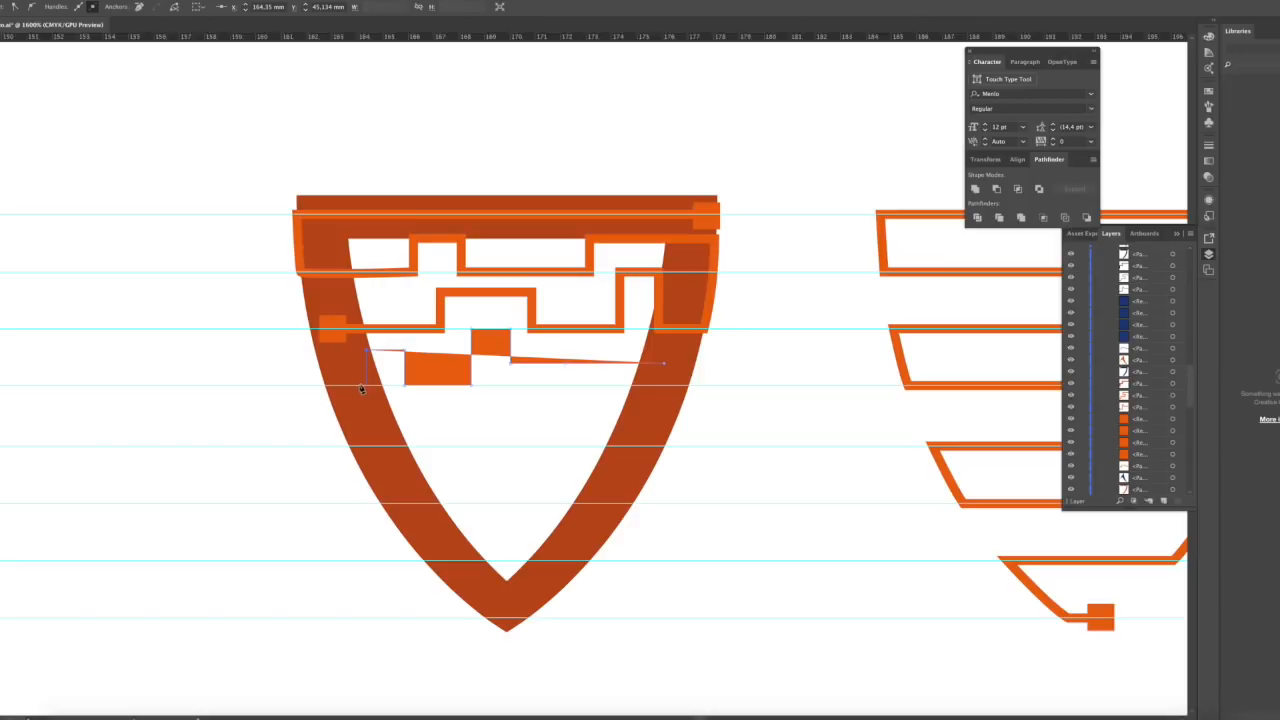
pyautogui.keyDown('shift'); pyautogui.click(365, 386); pyautogui.keyUp('shift')
pyautogui.click(326, 387)
pyautogui.click(349, 446)
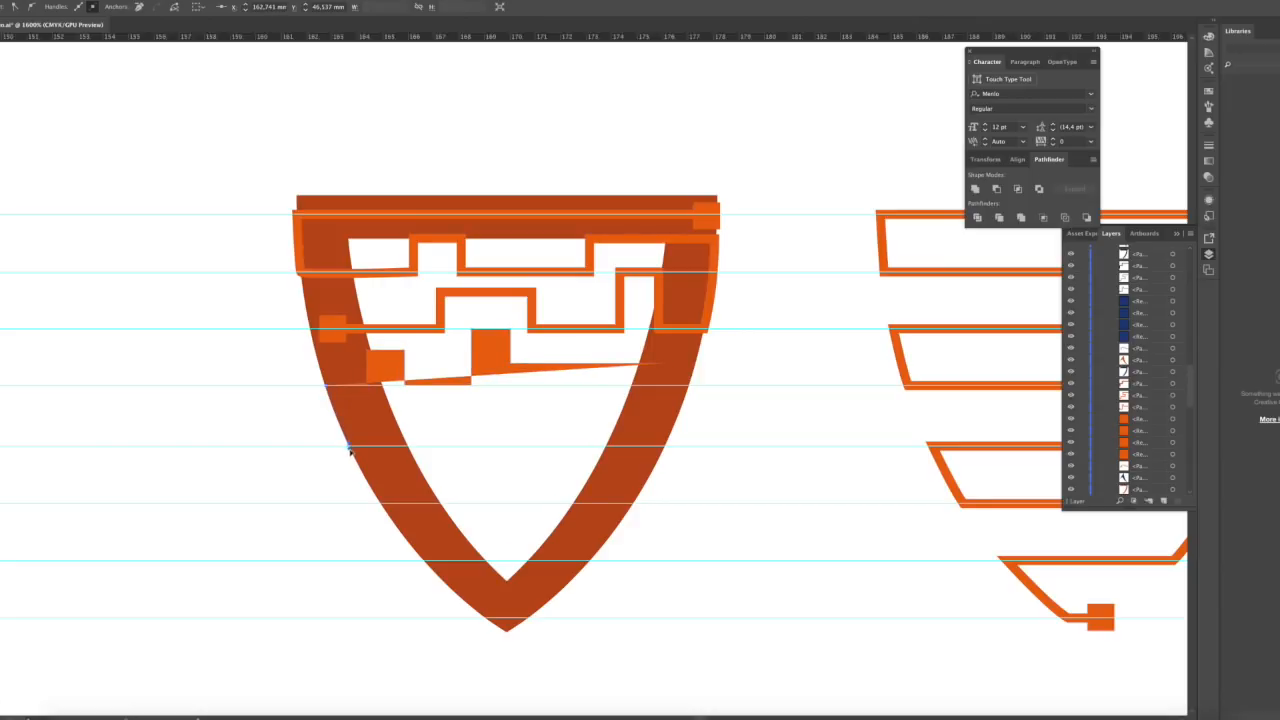
pyautogui.hotkey('shift', 'x')
pyautogui.click(422, 447)
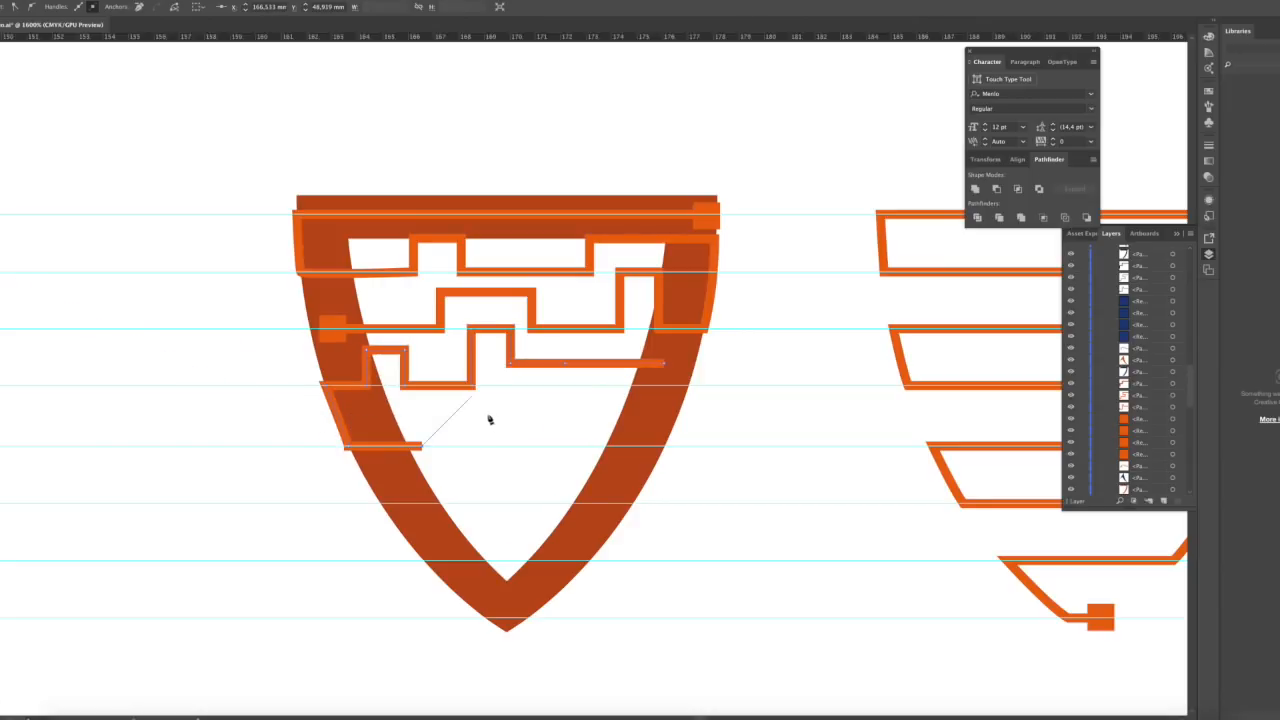
# Extend the second path rightward along the fifth guide with a square step up to the fourth guide and back
pyautogui.click(510, 446)
pyautogui.click(510, 385)
pyautogui.click(574, 385)
pyautogui.click(575, 446)
pyautogui.click(632, 446)
pyautogui.hotkey('ctrl', 'z')
pyautogui.click(591, 446)
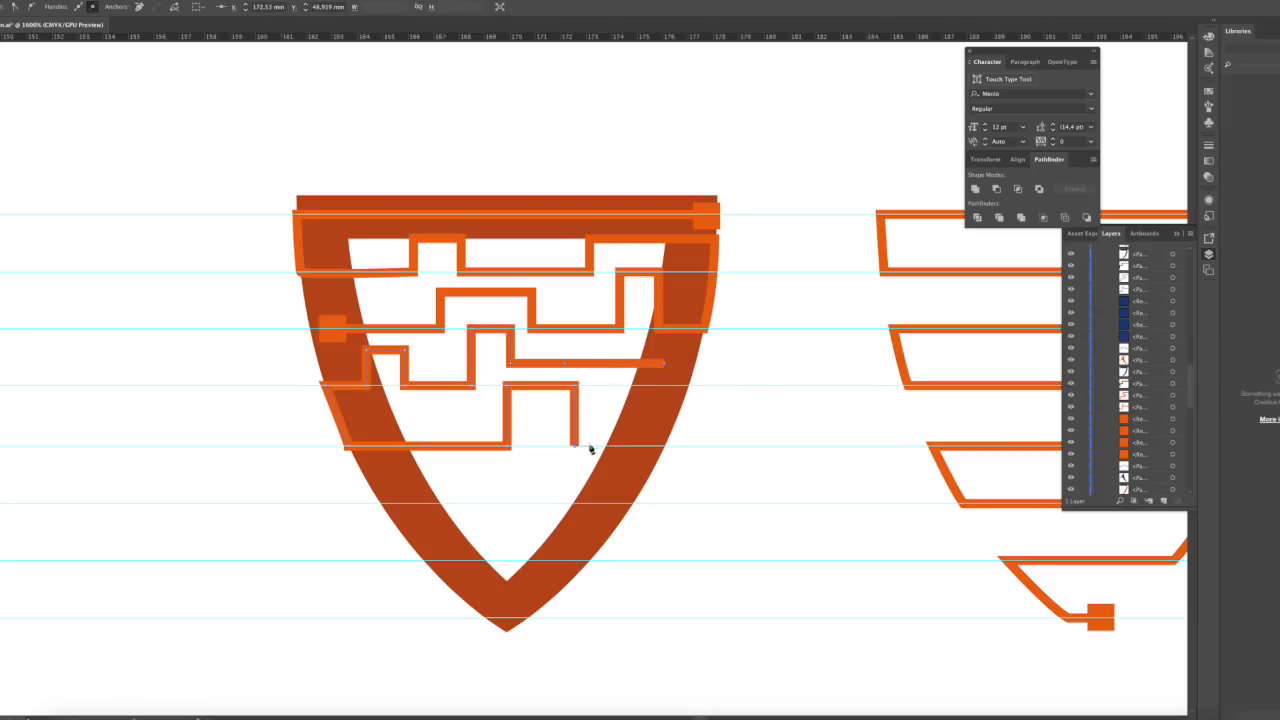
# Finish the second path along the fourth guide with a short drop in the right band, and copy node squares onto both ends
pyautogui.click(592, 385)
pyautogui.click(653, 385)
pyautogui.hotkey('ctrl', 'z')
pyautogui.click(632, 385)
pyautogui.press('v')
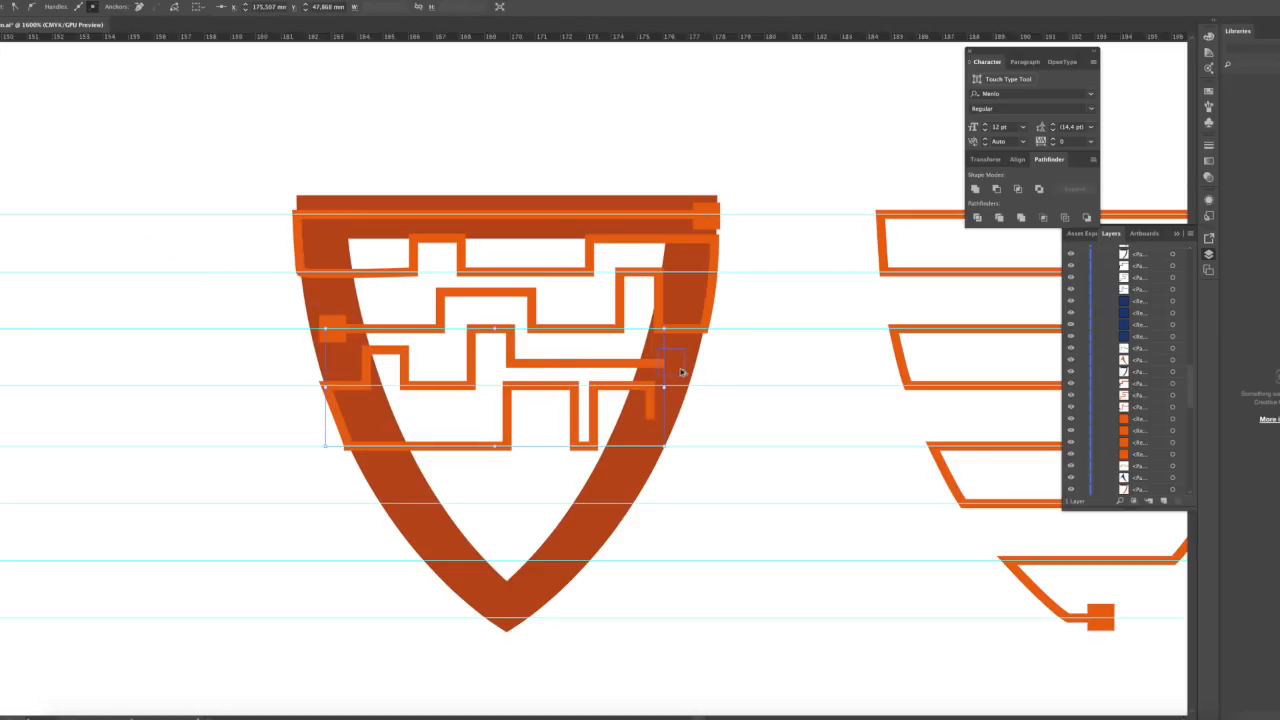
pyautogui.click(680, 372)
pyautogui.click(722, 375)
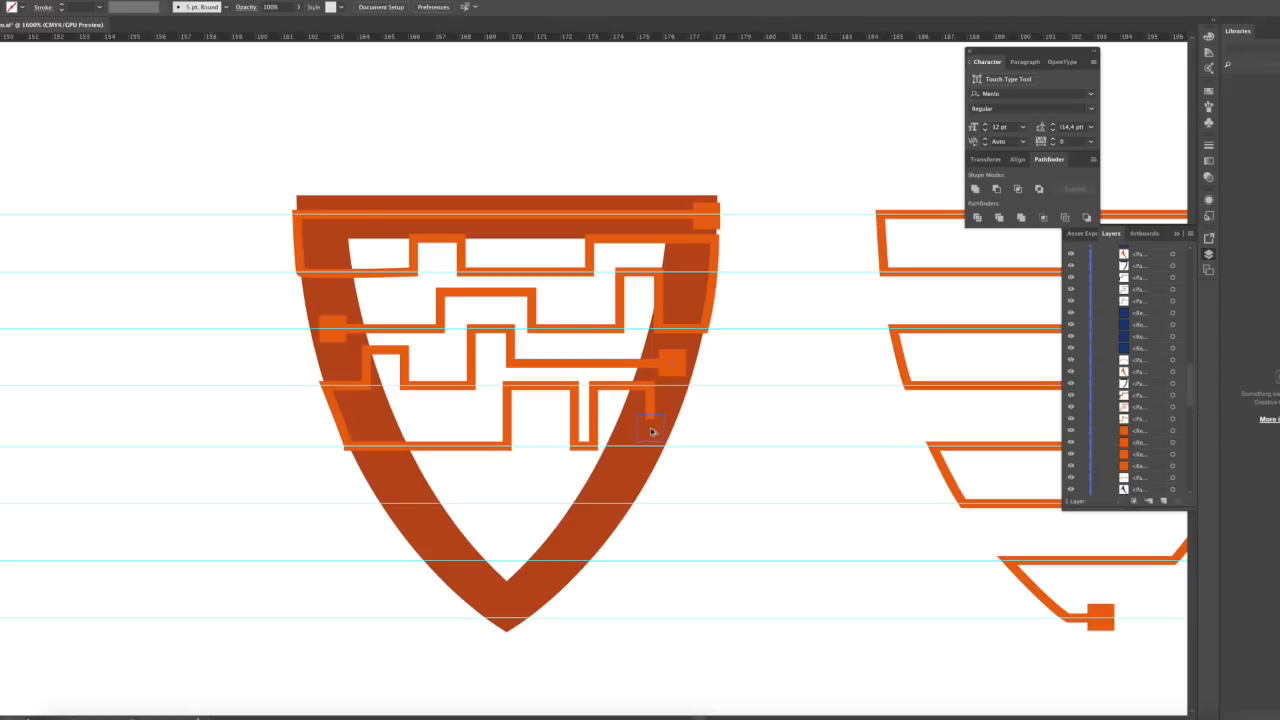
# Try removing both shield halves to judge the circuit lines alone, and undo the deletions
pyautogui.click(555, 454)
pyautogui.press('Delete')
pyautogui.click(381, 543)
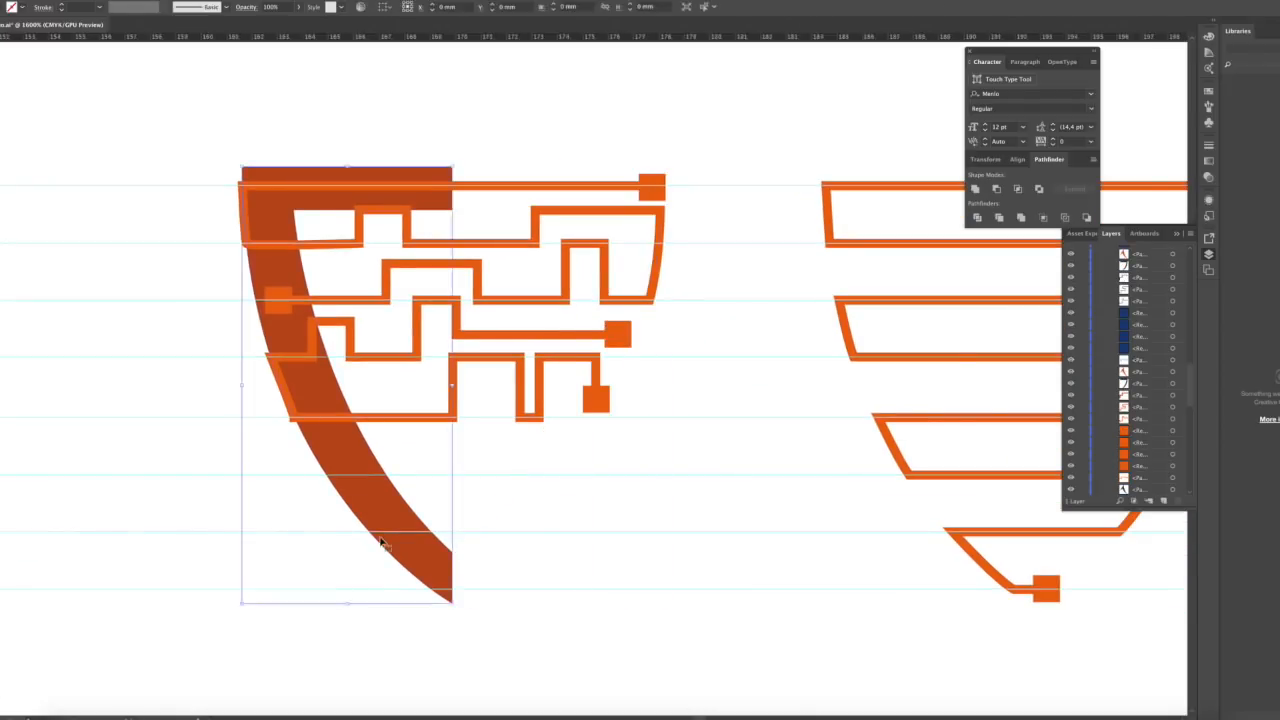
pyautogui.press('Delete')
pyautogui.press('super+minus')
pyautogui.press('super+minus')
pyautogui.press('super+minus')
pyautogui.press('super+z')
pyautogui.press('super+z')
pyautogui.press('super+equal')
pyautogui.press('super+equal')
pyautogui.press('super+equal')
pyautogui.moveTo(394, 491); pyautogui.dragTo(245, 433)
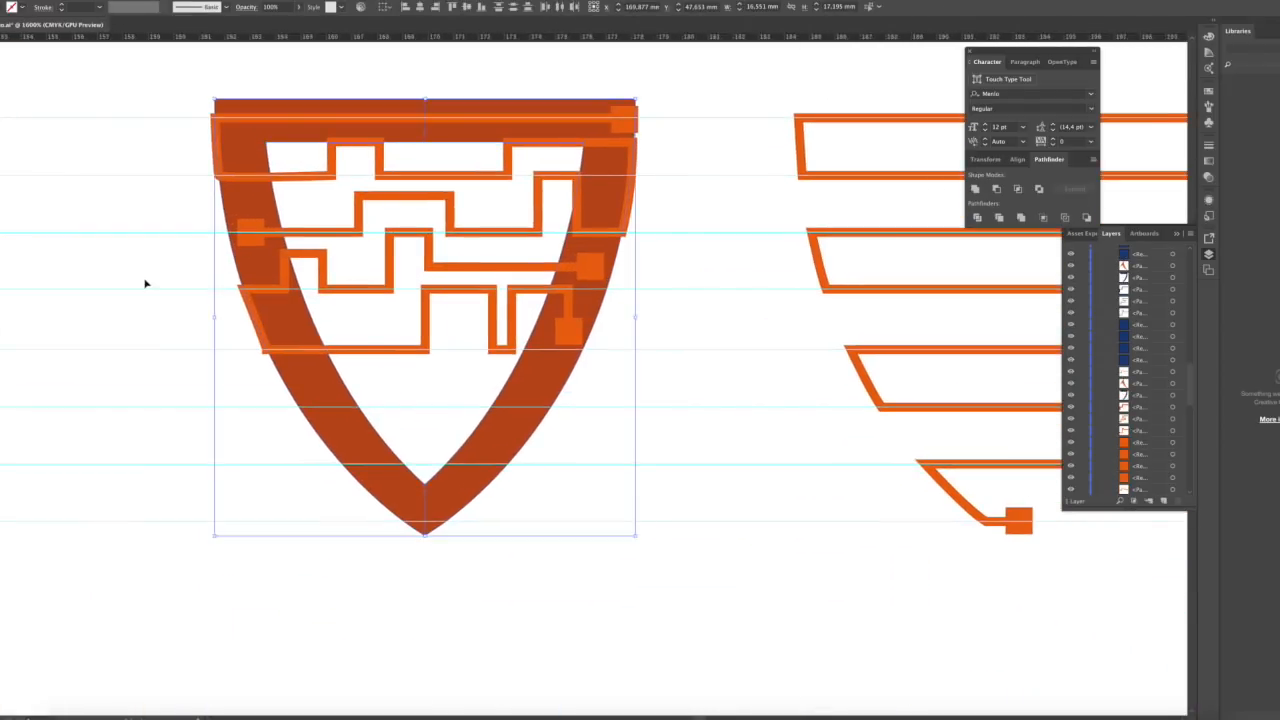
pyautogui.click(145, 284)
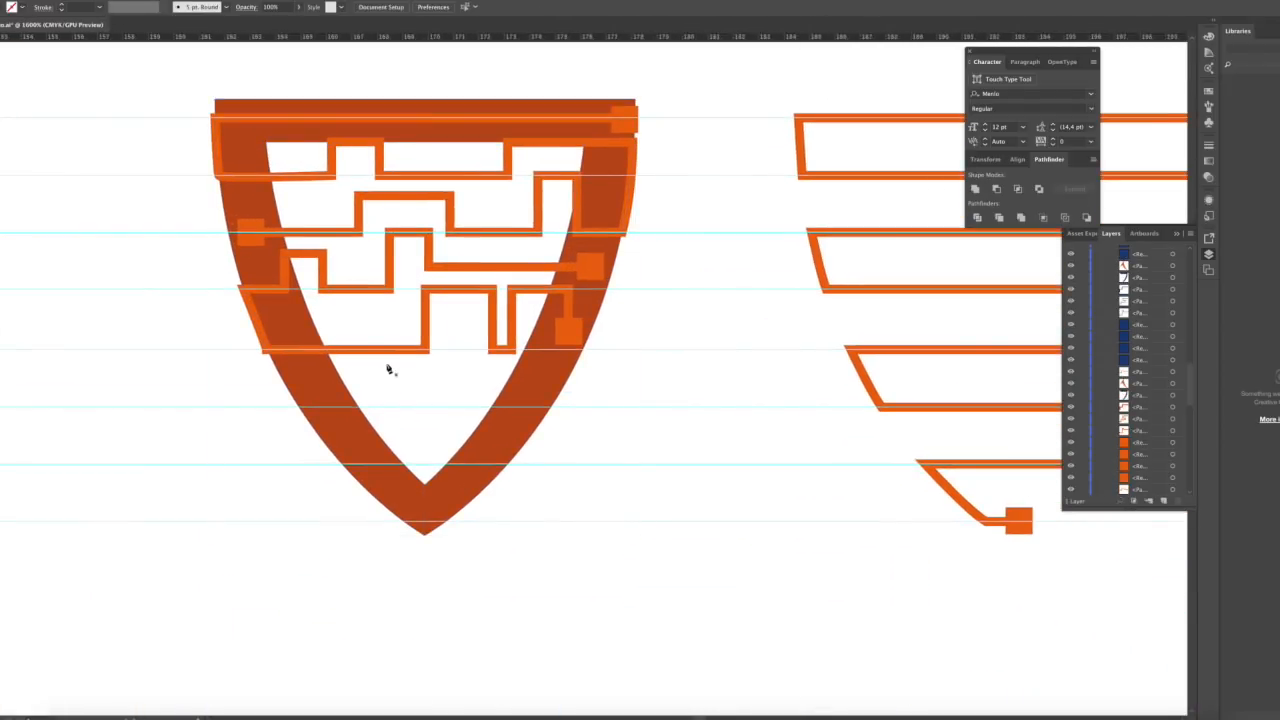
# Draw a third path from the left band, stepping rightward between the fifth and sixth guides, and down the right edge to the seventh guide
pyautogui.click(306, 381)
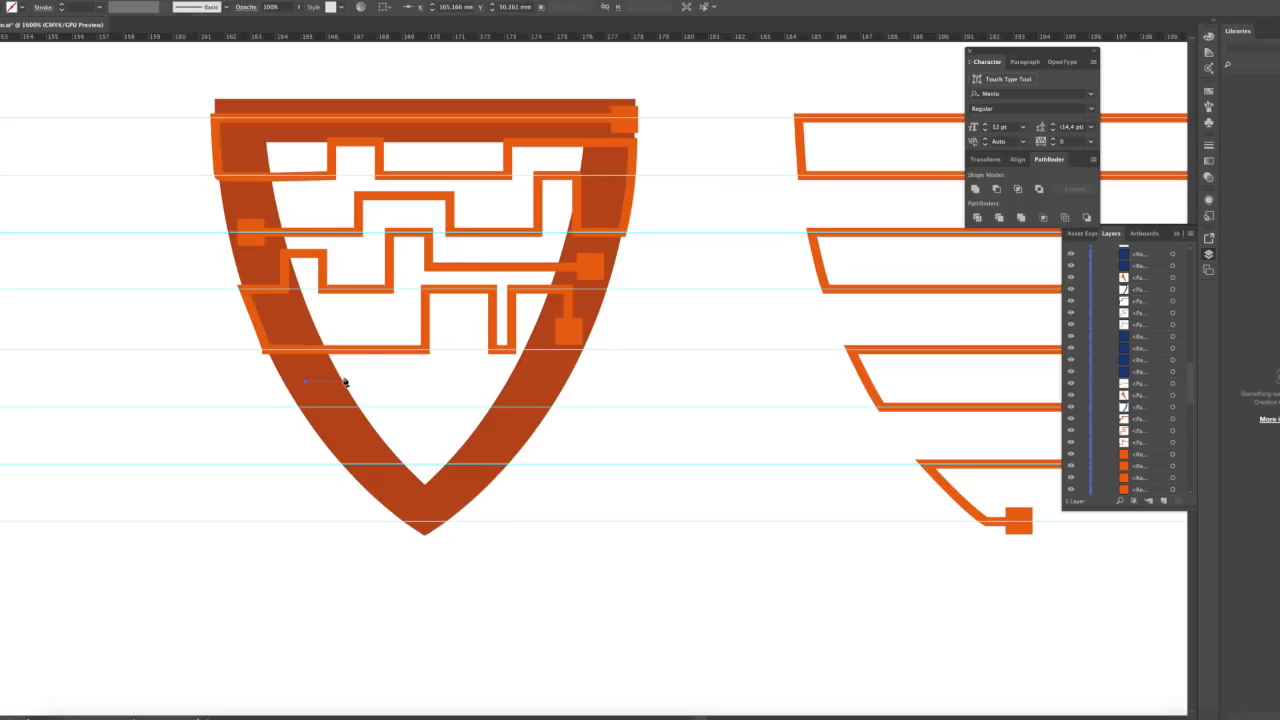
pyautogui.click(344, 381)
pyautogui.click(386, 375)
pyautogui.click(447, 372)
pyautogui.click(446, 350)
pyautogui.click(460, 350)
pyautogui.click(460, 406)
pyautogui.click(510, 406)
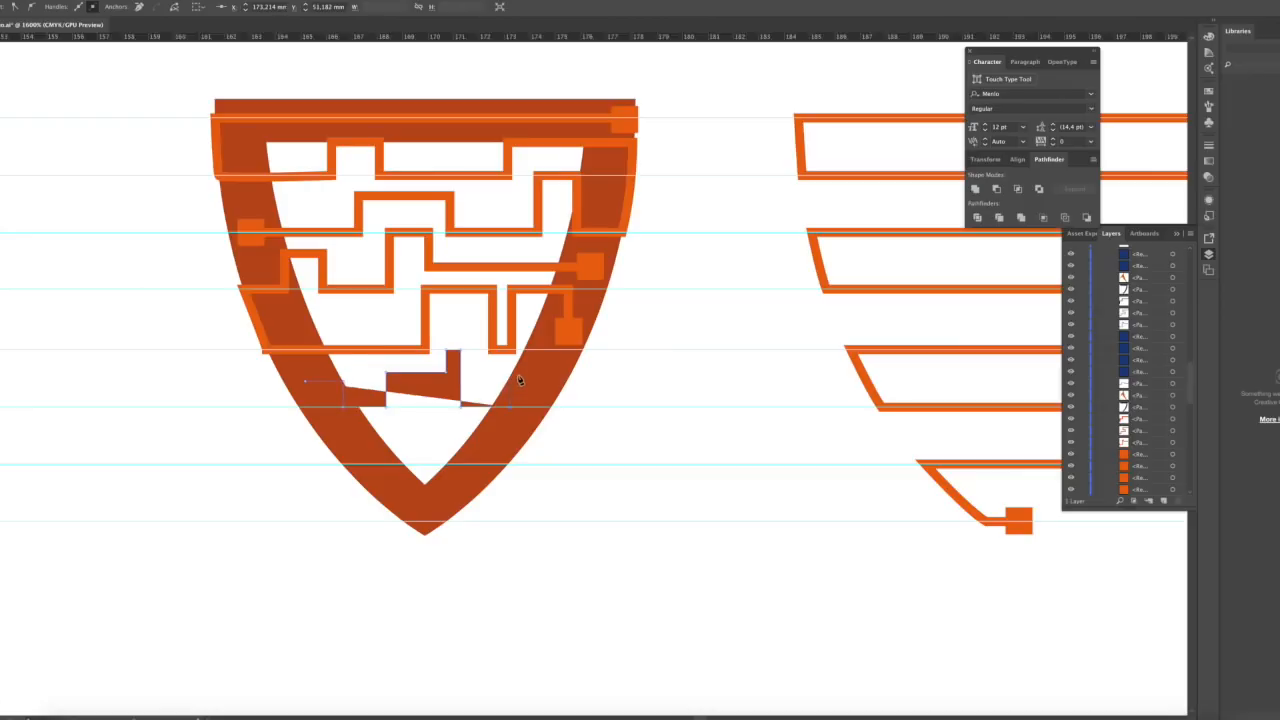
pyautogui.click(510, 377)
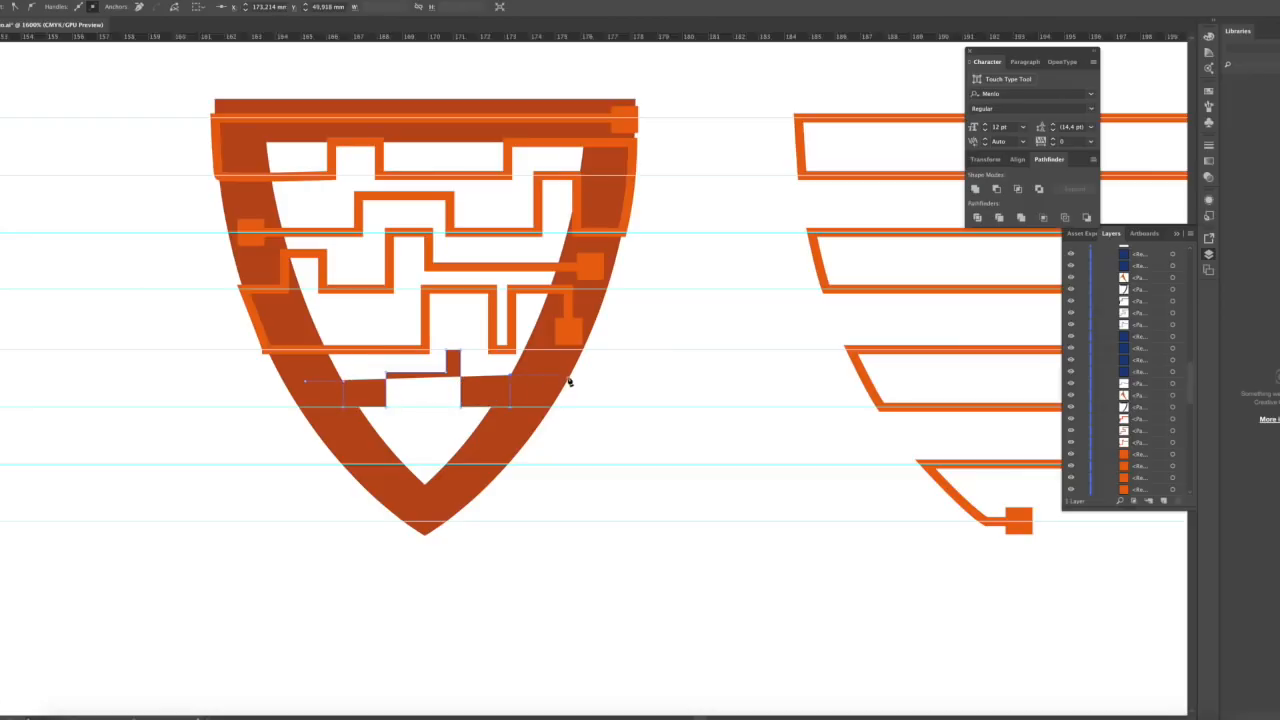
pyautogui.click(509, 465)
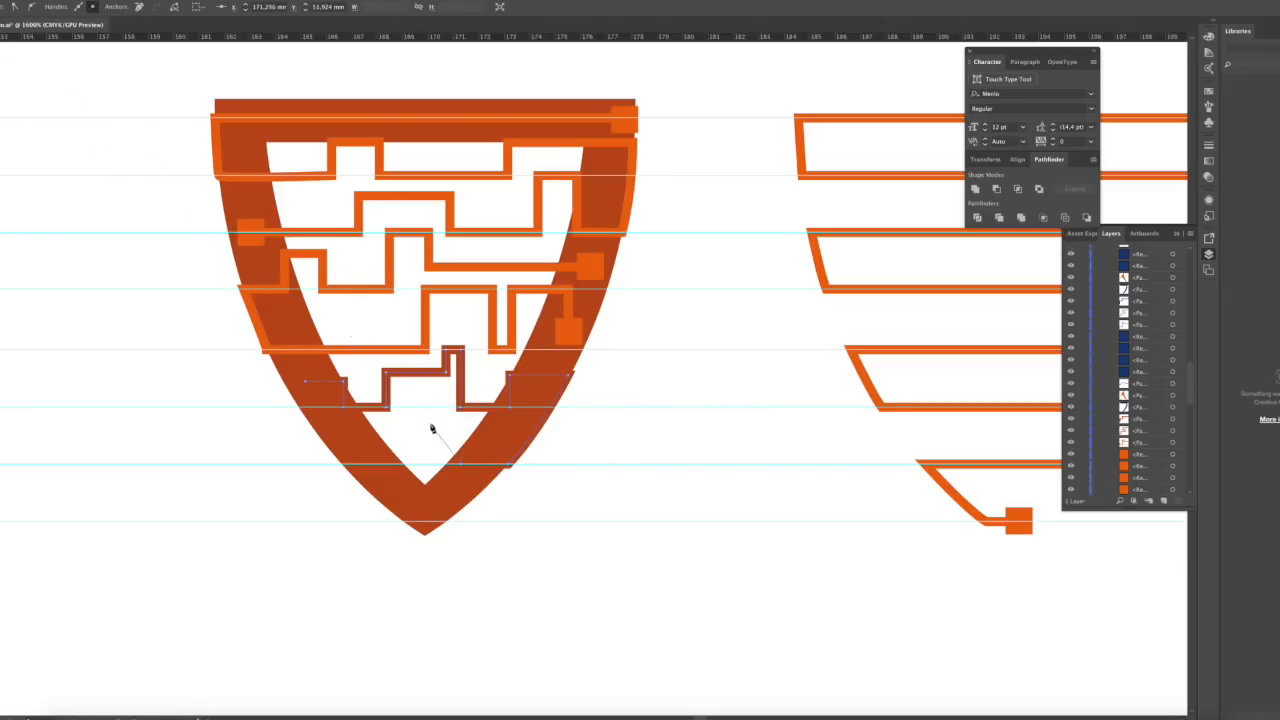
# Run the third path leftward along the seventh guide with one raised square step, ending with a short rise in the left band
pyautogui.click(464, 426)
pyautogui.click(424, 426)
pyautogui.click(424, 464)
pyautogui.click(361, 464)
pyautogui.click(356, 437)
# Colour the third path bright orange and copy node squares onto both of its ends
pyautogui.keyDown('super'); pyautogui.click(67, 305); pyautogui.keyUp('super')
pyautogui.click(424, 374)
pyautogui.click(21, 7)
pyautogui.click(4, 54)
pyautogui.click(668, 153)
pyautogui.moveTo(631, 129); pyautogui.dragTo(365, 445)
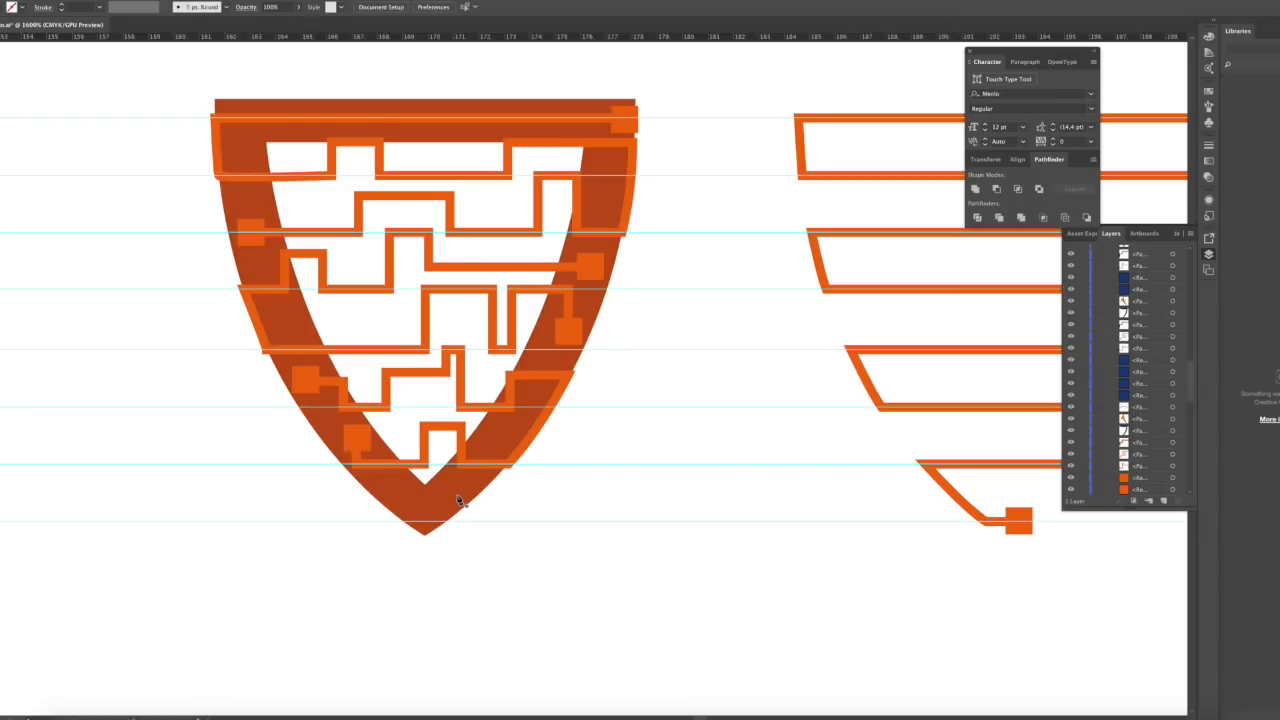
# Draw a short Pen path leftward above the shield's tip and around its point, and swap its fill to a stroke
pyautogui.moveTo(460, 500); pyautogui.dragTo(396, 498)
pyautogui.press('p')
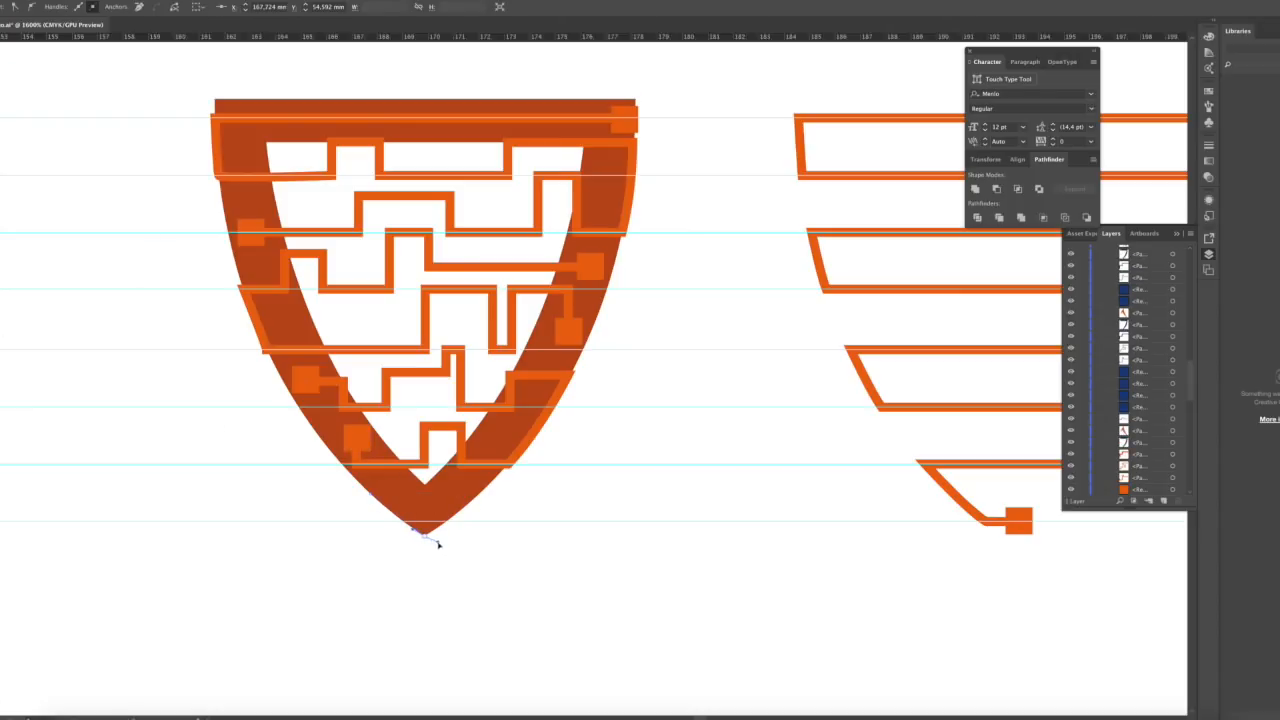
pyautogui.click(424, 532)
pyautogui.click(455, 517)
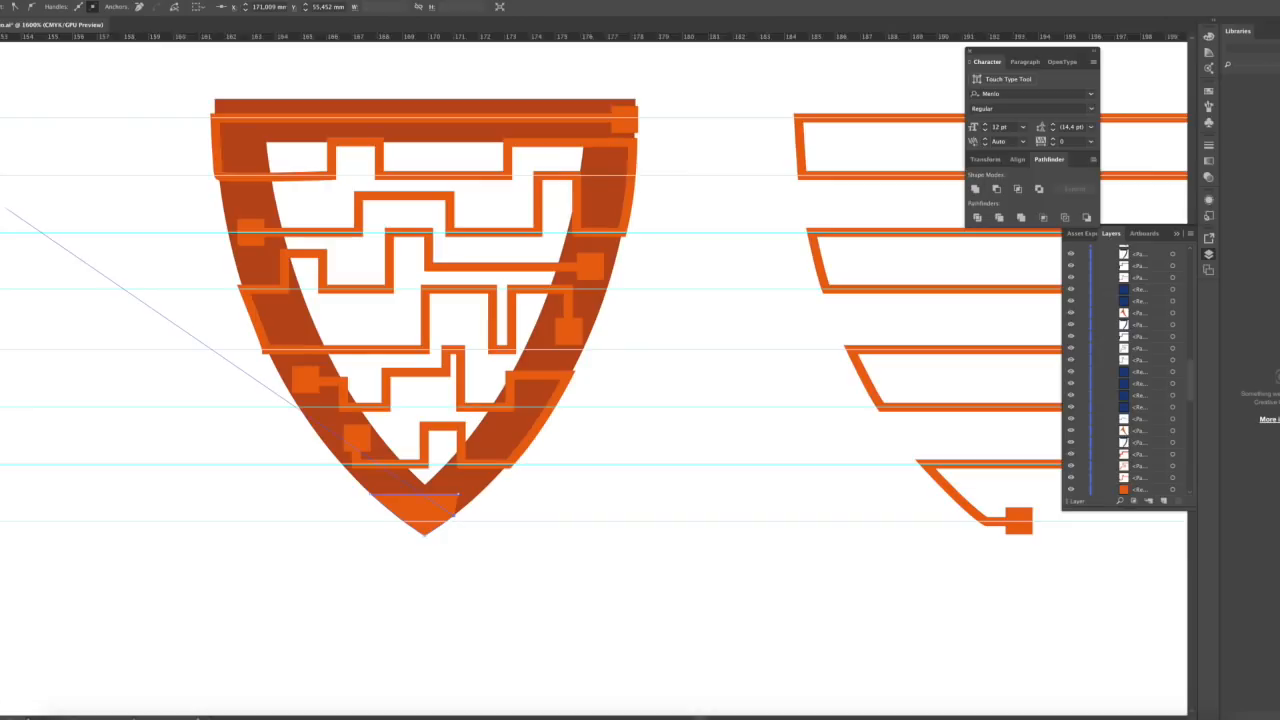
pyautogui.hotkey('shift', 'x')
pyautogui.press('v')
pyautogui.hotkey('ctrl', 'shift', 'a')
# Copy a node square onto the upper right end of the tip path, undoing an accidental move of the third path
pyautogui.moveTo(361, 446); pyautogui.dragTo(558, 531)
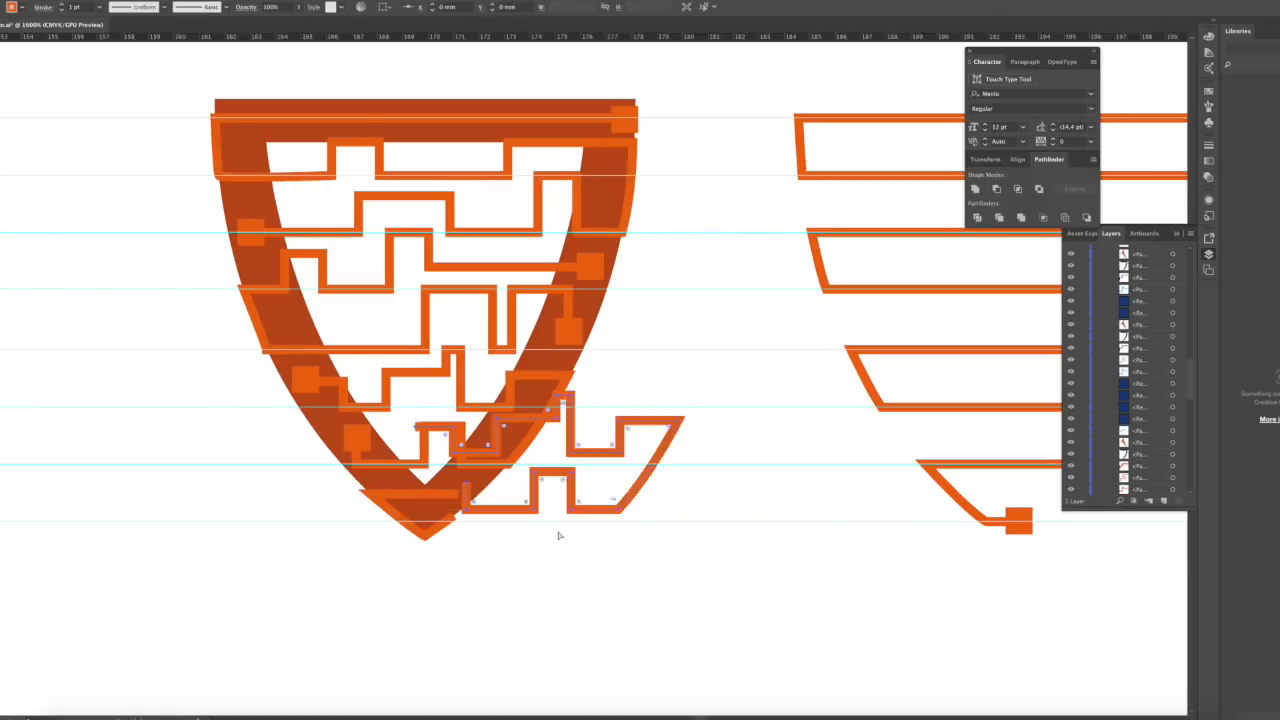
pyautogui.hotkey('ctrl', 'z')
pyautogui.click(360, 441)
pyautogui.hotkey('ctrl', 'shift', 'a')
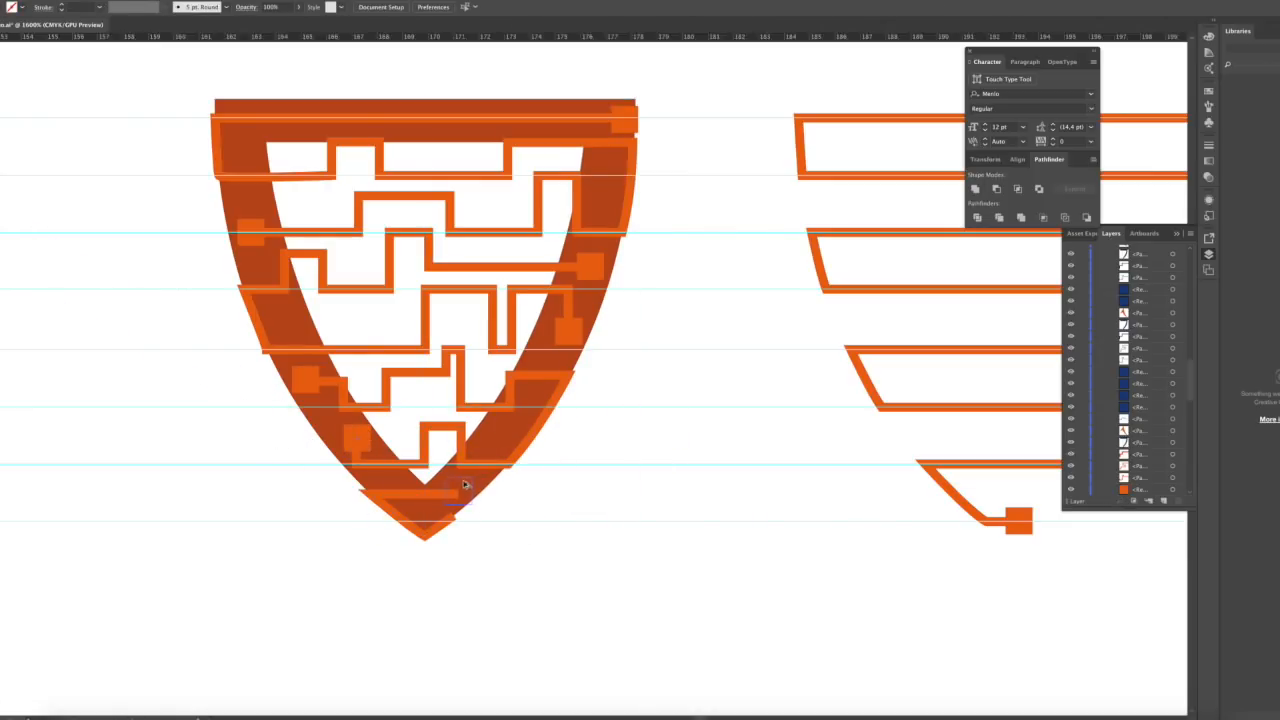
# Delete both dark halves of the shield behind the circuit lines
pyautogui.click(492, 482)
pyautogui.press('Delete')
pyautogui.click(397, 478)
pyautogui.press('Delete')
pyautogui.press('super+minus')
pyautogui.press('super+minus')
pyautogui.press('super+minus')
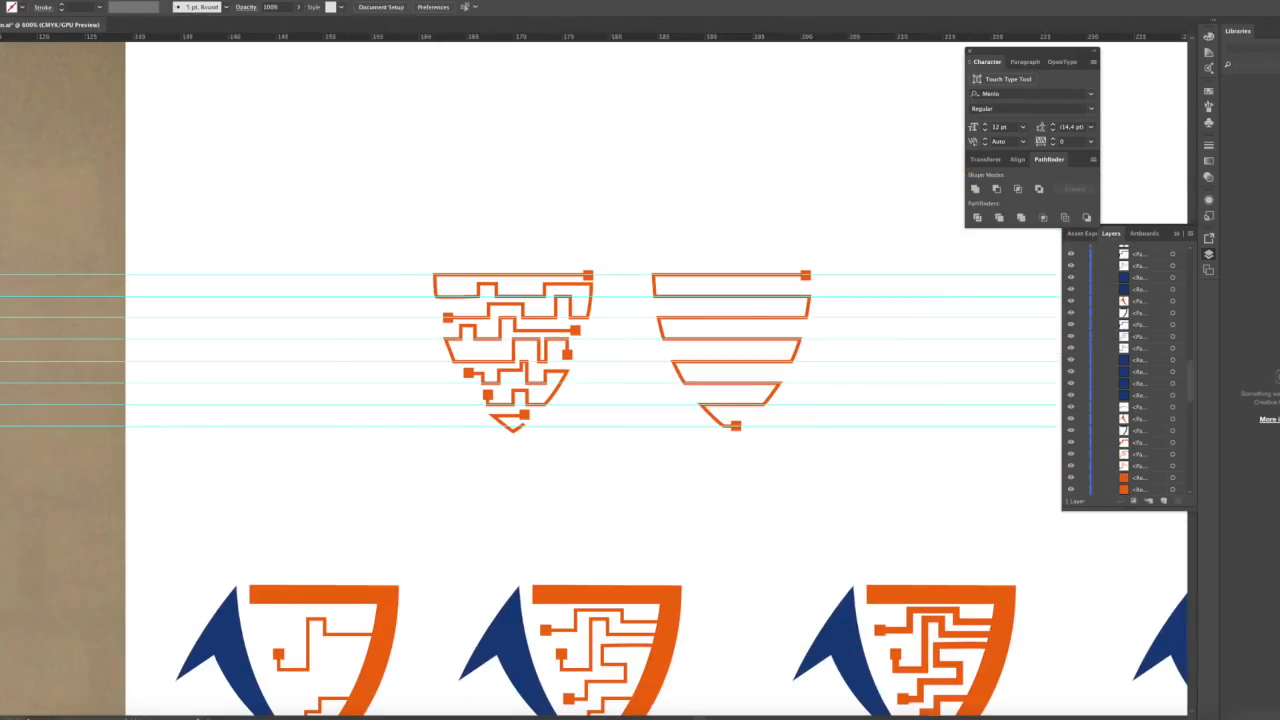
# Remove the horizontal guides from view
pyautogui.click(194, 1)
pyautogui.moveTo(232, 1)
pyautogui.moveTo(224, 299)
pyautogui.click(350, 343)
# Select the whole stepped circuit shield with its node squares and place a duplicate to its left
pyautogui.moveTo(738, 216); pyautogui.dragTo(546, 183)
pyautogui.press('super+minus')
pyautogui.moveTo(451, 206); pyautogui.dragTo(628, 371)
pyautogui.moveTo(295, 225); pyautogui.dragTo(423, 345)
pyautogui.moveTo(370, 313); pyautogui.dragTo(240, 308)
pyautogui.press('super+plus')
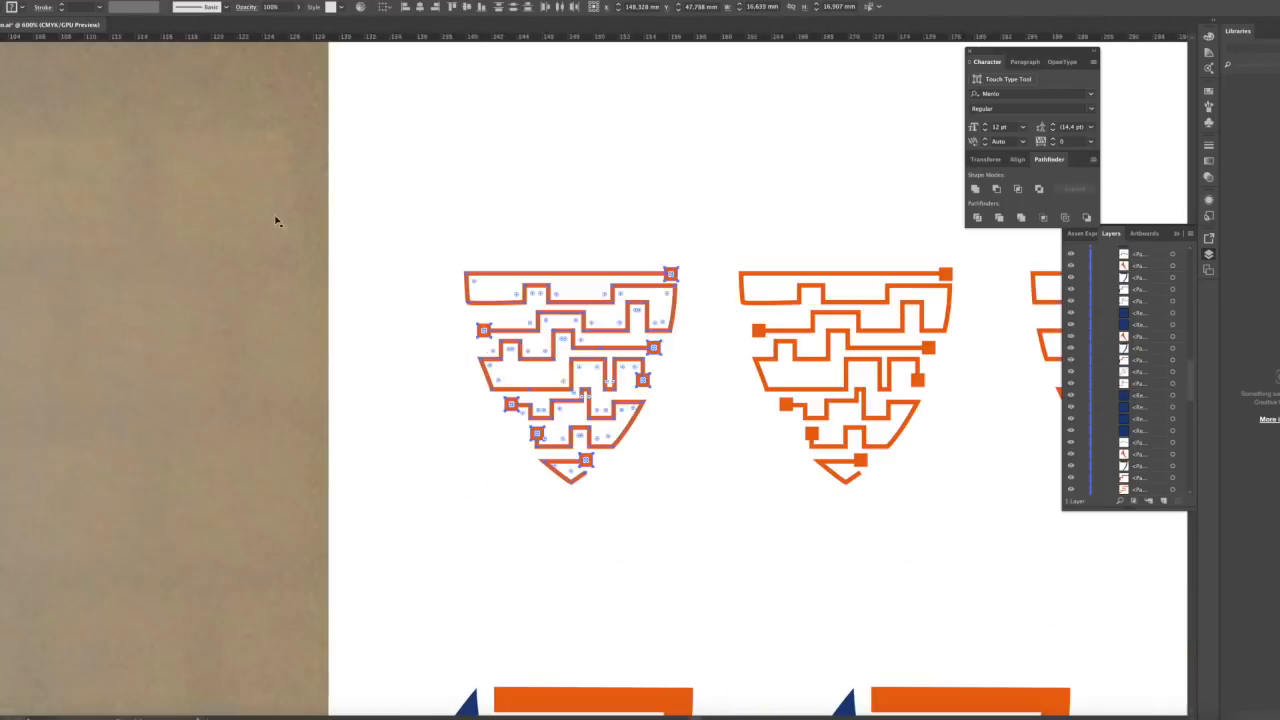
# Fill all node squares of the left duplicated circuit shield with dark blue
pyautogui.moveTo(596, 433); pyautogui.dragTo(597, 438)
pyautogui.keyDown('shift'); pyautogui.click(556, 461); pyautogui.keyUp('shift')
pyautogui.click(2, 7)
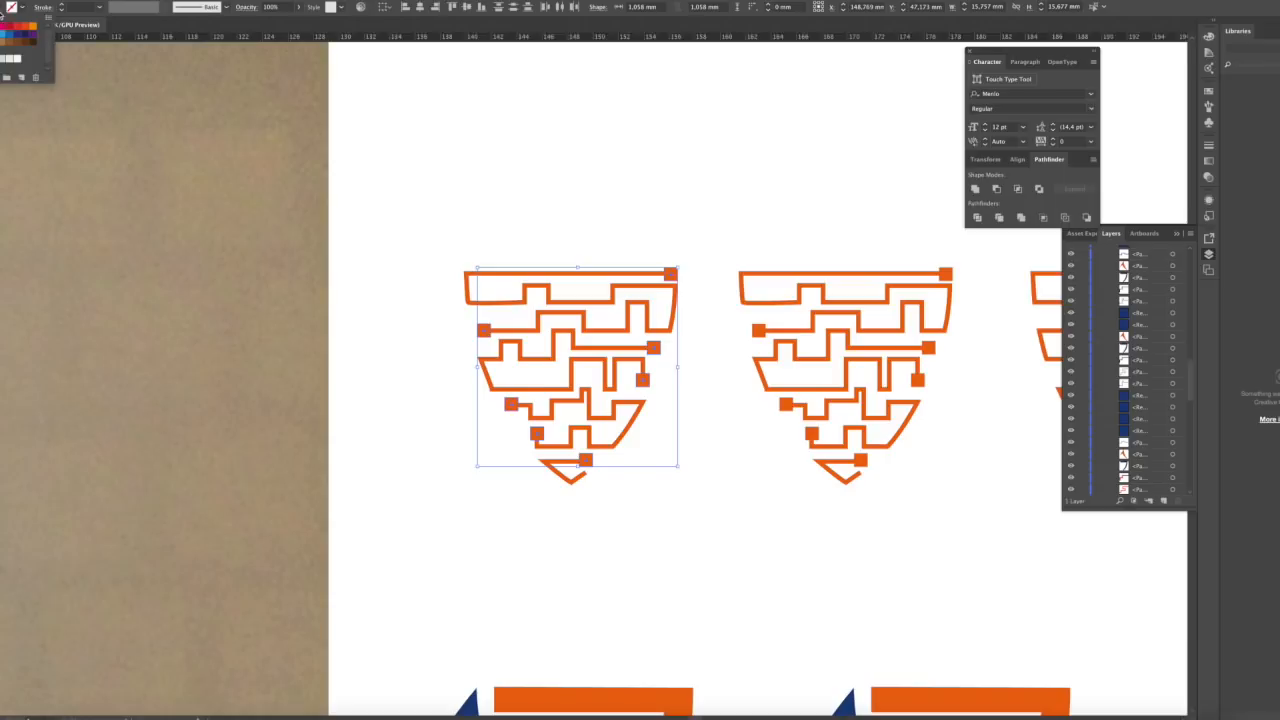
pyautogui.click(14, 36)
# Change the stroke of all stepped circuit lines in the left shield duplicate to dark blue
pyautogui.click(616, 224)
pyautogui.moveTo(534, 246)
pyautogui.mouseDown()
pyautogui.moveTo(616, 393)
pyautogui.moveTo(578, 430)
pyautogui.mouseUp()
pyautogui.keyDown('shift'); pyautogui.click(562, 463); pyautogui.keyUp('shift')
pyautogui.click(19, 7)
pyautogui.click(34, 36)
pyautogui.click(482, 130)
pyautogui.press('super+minus')
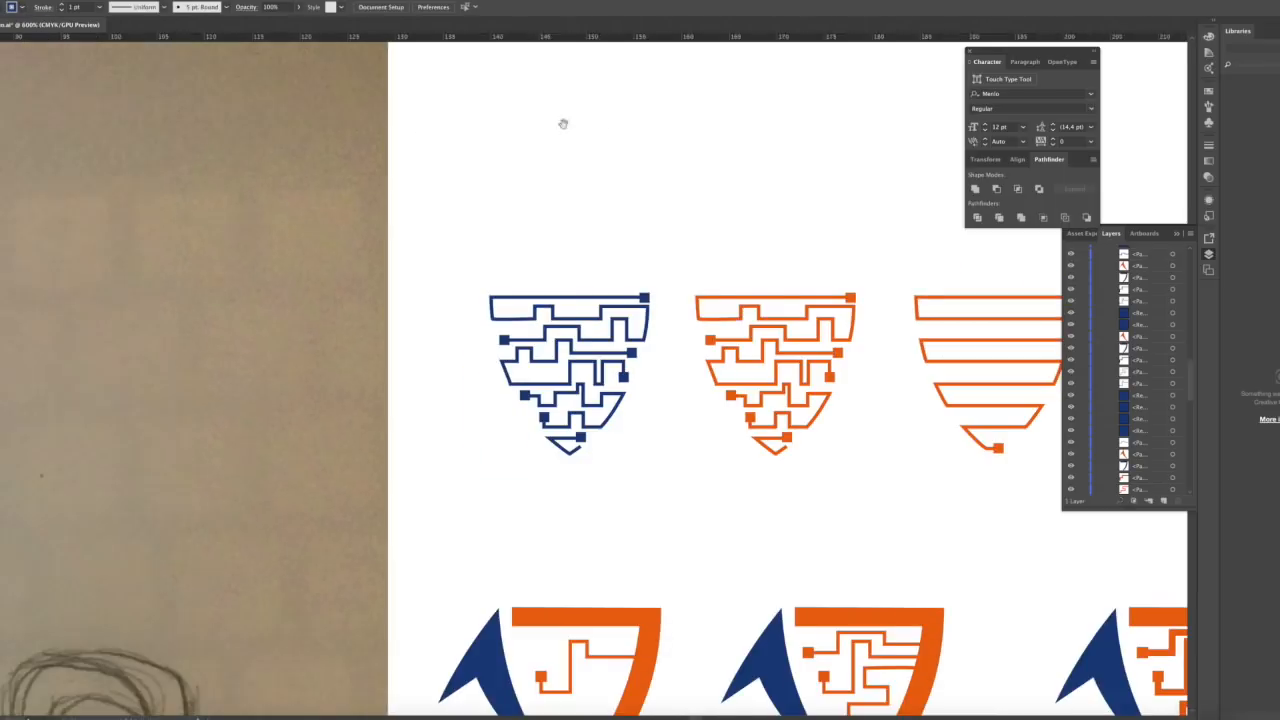
# Duplicate the orange zigzag-line shield to its right and fill the copy's node squares with dark blue
pyautogui.click(722, 346)
pyautogui.moveTo(722, 346); pyautogui.dragTo(951, 348)
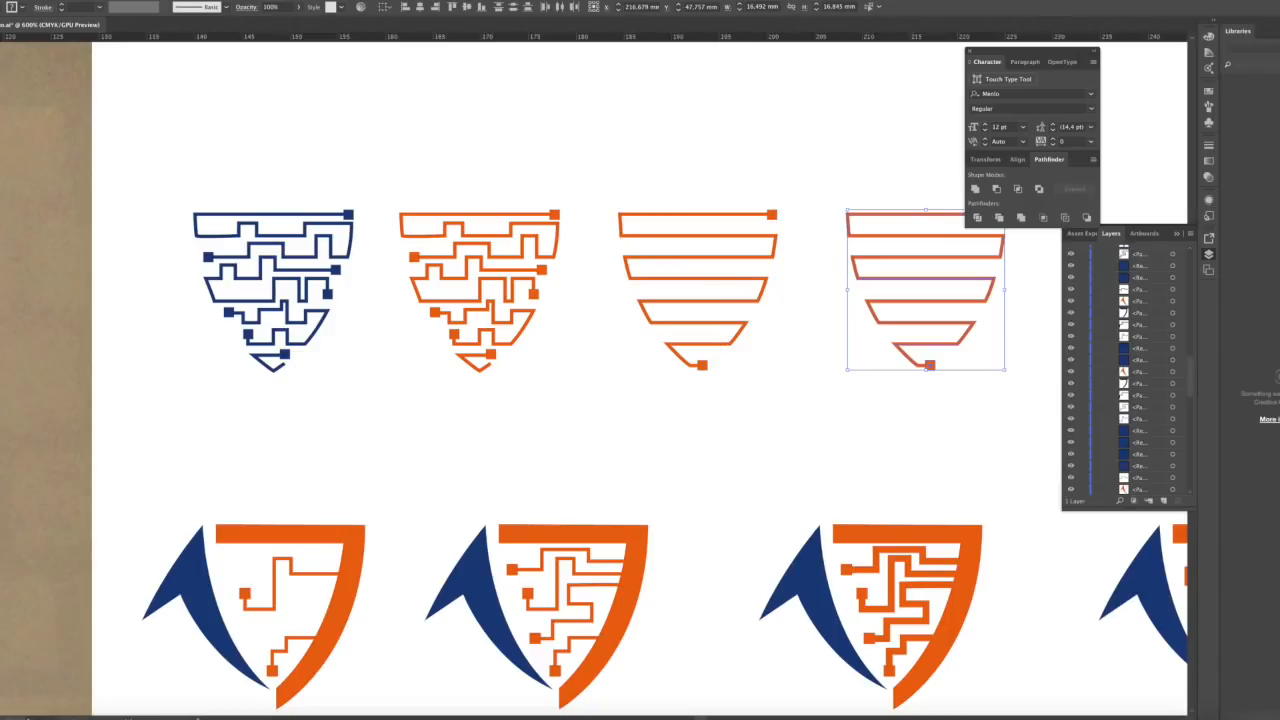
pyautogui.hscroll(5, 374, 107)
pyautogui.keyDown('shift'); pyautogui.click(723, 198); pyautogui.keyUp('shift')
pyautogui.keyDown('shift'); pyautogui.click(654, 348); pyautogui.keyUp('shift')
pyautogui.click(20, 7)
pyautogui.click(18, 34)
# Change the line stroke of the duplicated zigzag shield to dark blue
pyautogui.keyDown('shift'); pyautogui.click(723, 198); pyautogui.keyUp('shift')
pyautogui.keyDown('shift'); pyautogui.click(654, 348); pyautogui.keyUp('shift')
pyautogui.keyDown('shift'); pyautogui.click(655, 284); pyautogui.keyUp('shift')
pyautogui.click(20, 7)
pyautogui.click(18, 34)
pyautogui.click(593, 105)
# Delete the right arm of the lower orange chevron emblem and apply drop shadows to its remaining diagonal bands
pyautogui.press('super+minus')
pyautogui.press('super+minus')
pyautogui.moveTo(617, 226); pyautogui.dragTo(689, 43)
pyautogui.scroll(-2, 820, 183)
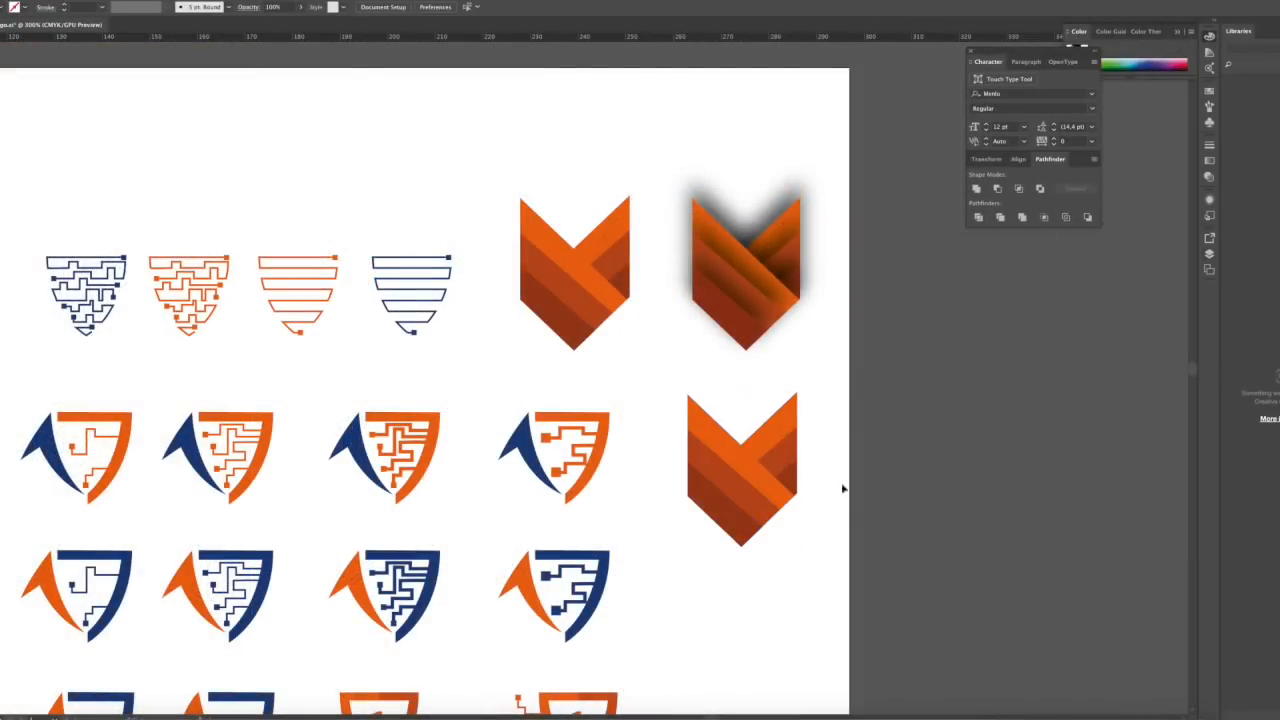
pyautogui.press('Delete')
pyautogui.click(734, 452)
pyautogui.click(722, 480)
pyautogui.click(165, 2)
pyautogui.moveTo(182, 115)
pyautogui.click(342, 114)
pyautogui.click(724, 513)
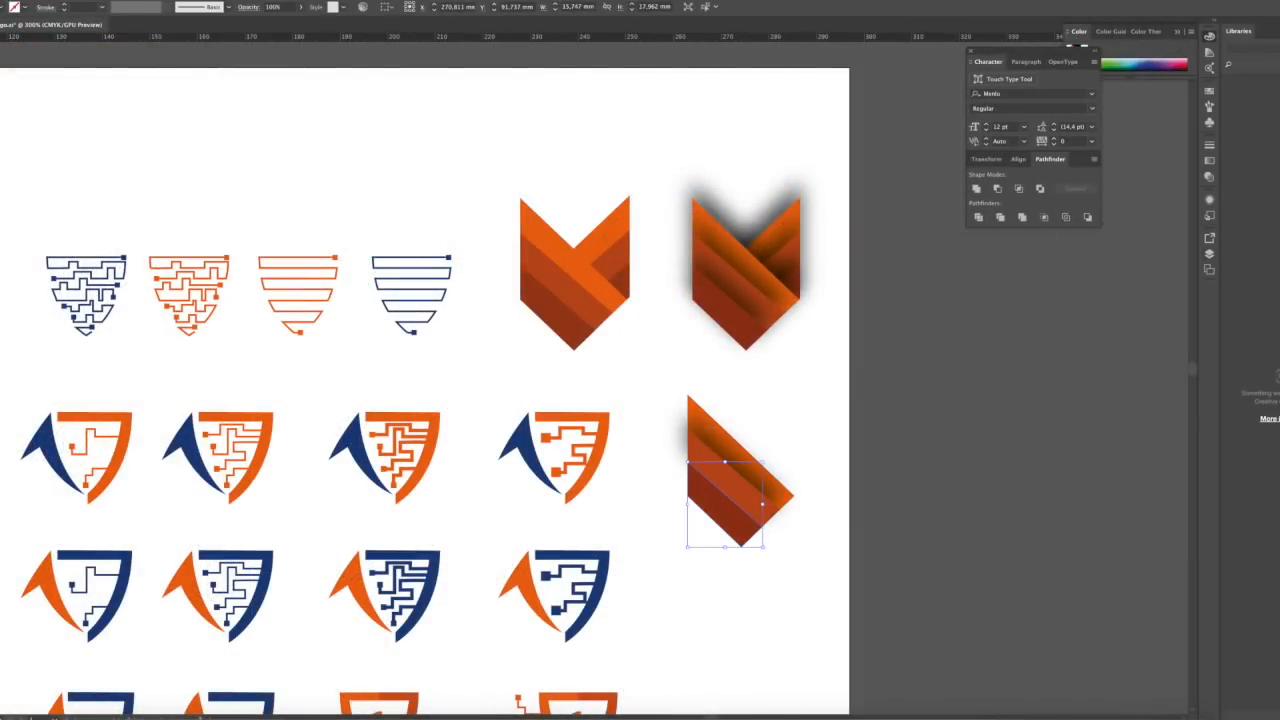
pyautogui.click(165, 2)
pyautogui.click(342, 114)
# Mirror a copy of the shadowed bands to form the chevron's right arm and send it to the back
pyautogui.moveTo(880, 538); pyautogui.dragTo(715, 440)
pyautogui.rightClick(789, 472)
pyautogui.moveTo(722, 472); pyautogui.dragTo(781, 468)
pyautogui.moveTo(823, 620)
pyautogui.click(914, 657)
pyautogui.rightClick(746, 493)
pyautogui.moveTo(783, 652)
pyautogui.click(884, 684)
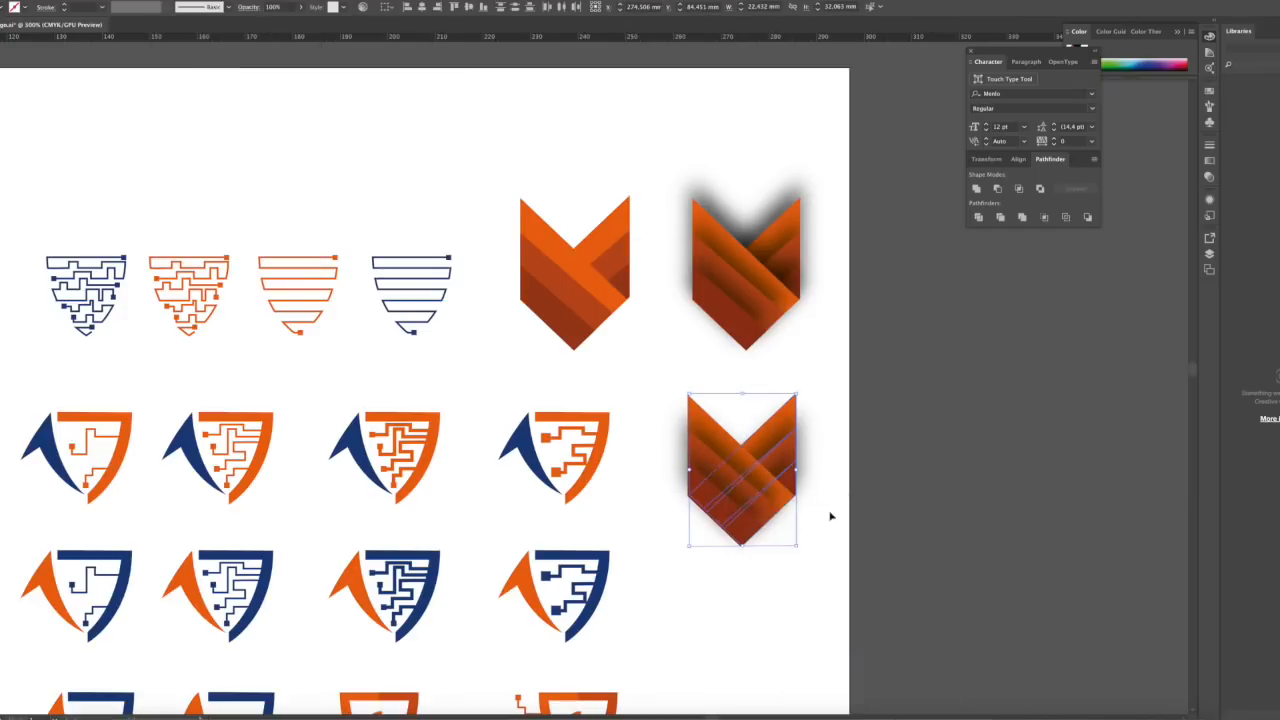
pyautogui.click(850, 509)
# Move the second blue-and-orange circuit shield below the shadowed chevrons and select its orange frame
pyautogui.moveTo(932, 447); pyautogui.dragTo(846, 440)
pyautogui.press('super+minus')
pyautogui.moveTo(785, 370); pyautogui.dragTo(955, 237)
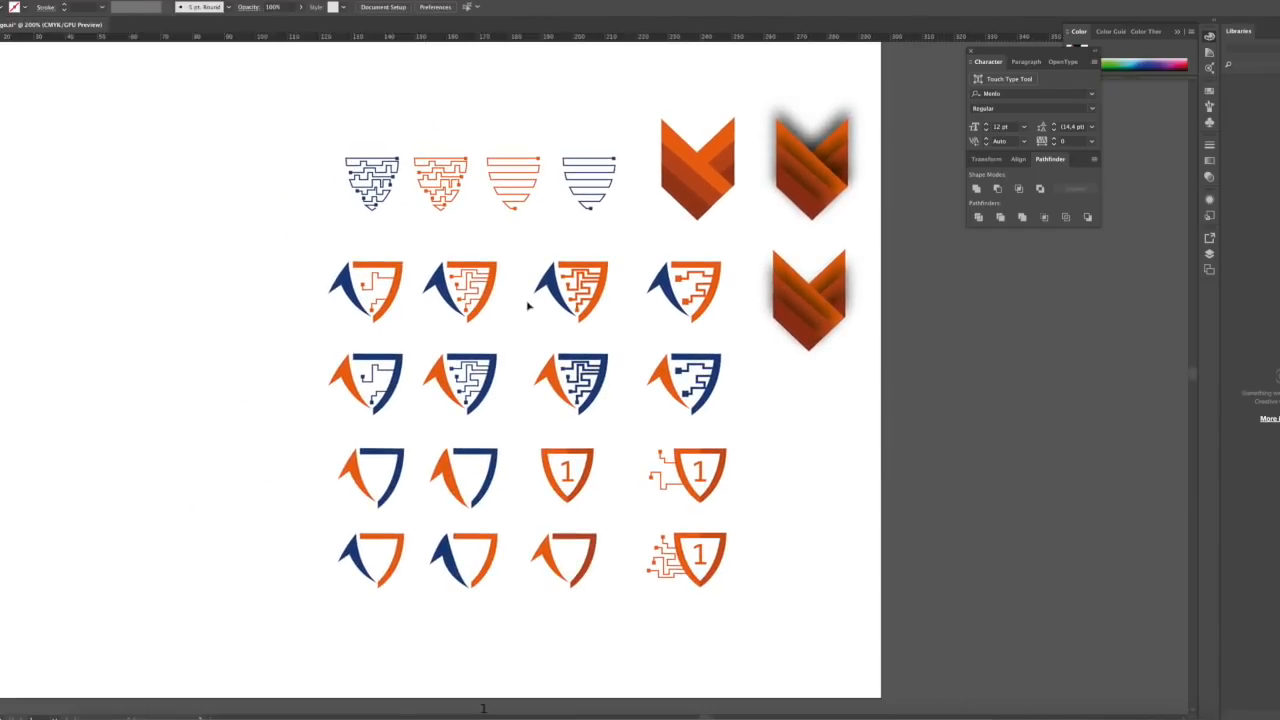
pyautogui.moveTo(491, 322); pyautogui.dragTo(492, 323)
pyautogui.moveTo(484, 304); pyautogui.dragTo(838, 471)
pyautogui.click(842, 464)
# Try 3D effects on the orange frame of the moved circuit shield
pyautogui.click(170, 2)
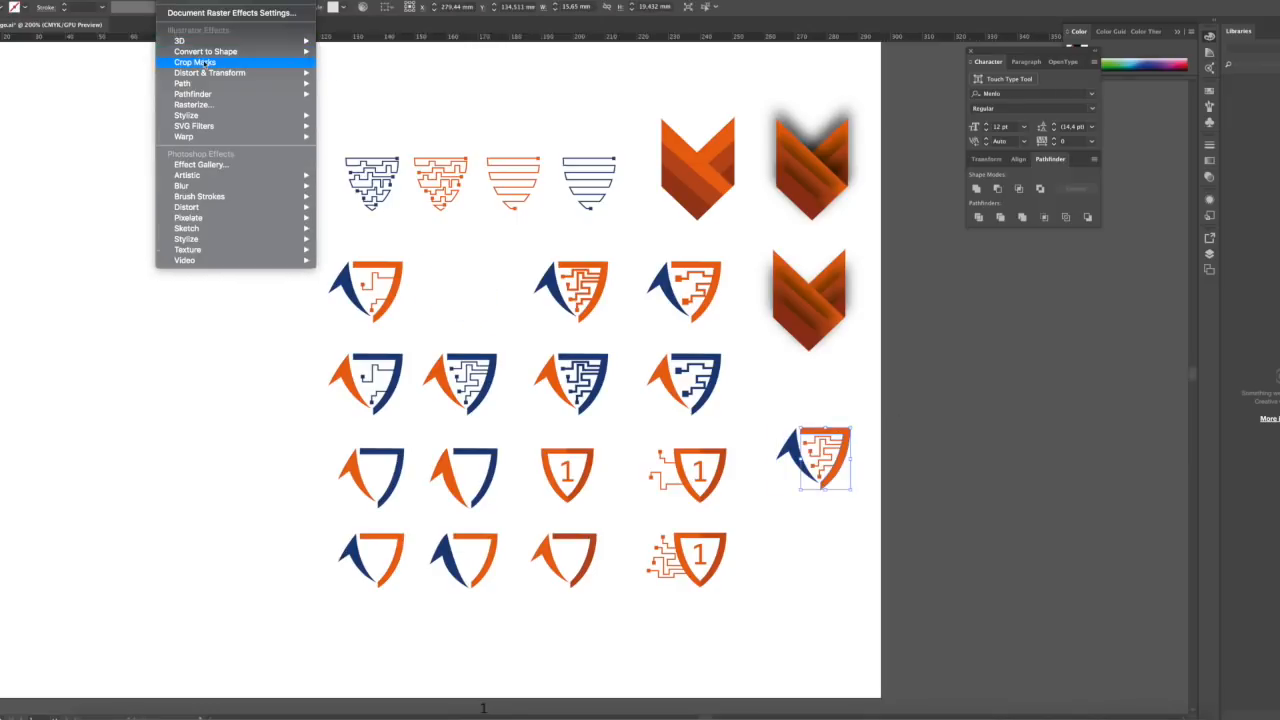
pyautogui.moveTo(220, 41)
pyautogui.click(342, 53)
pyautogui.click(265, 463)
pyautogui.click(455, 463)
pyautogui.click(170, 2)
pyautogui.click(342, 65)
pyautogui.click(279, 405)
pyautogui.click(509, 404)
# Try a drop shadow and an inner glow on the moved shield's orange frame, then undo the trial changes
pyautogui.click(170, 2)
pyautogui.moveTo(200, 116)
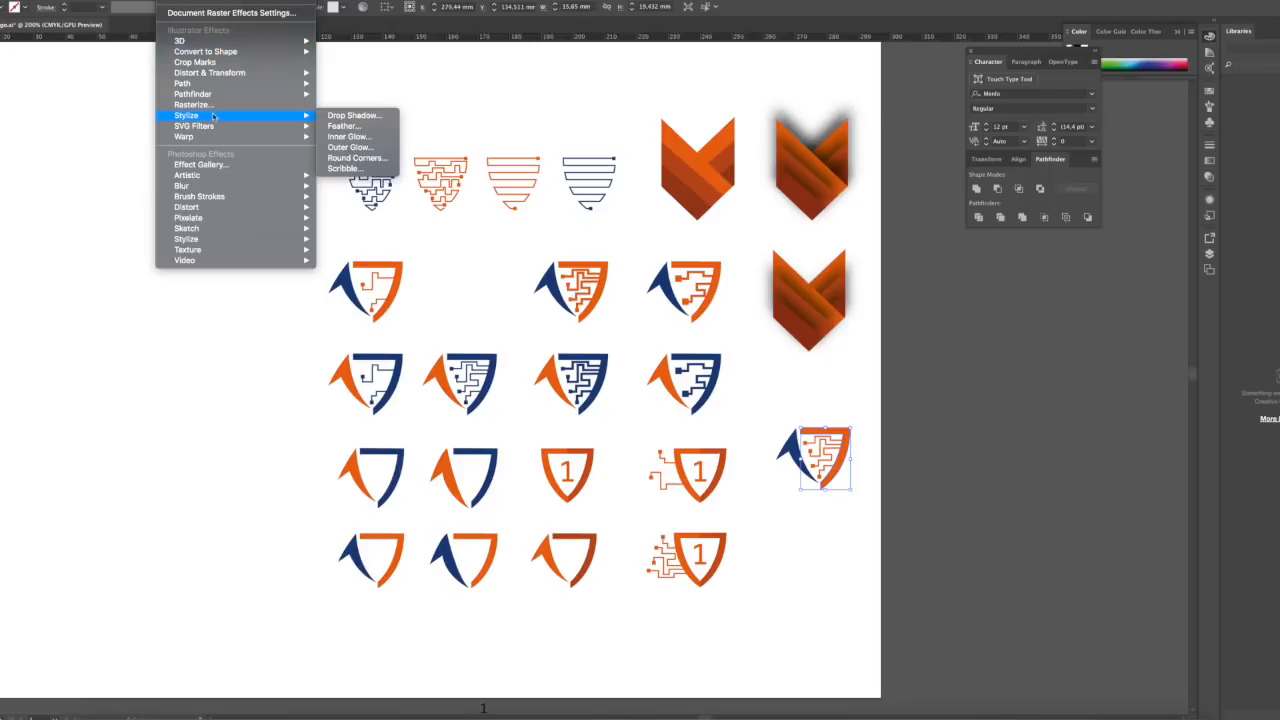
pyautogui.click(350, 116)
pyautogui.click(296, 257)
pyautogui.click(168, 0)
pyautogui.moveTo(239, 115)
pyautogui.click(348, 134)
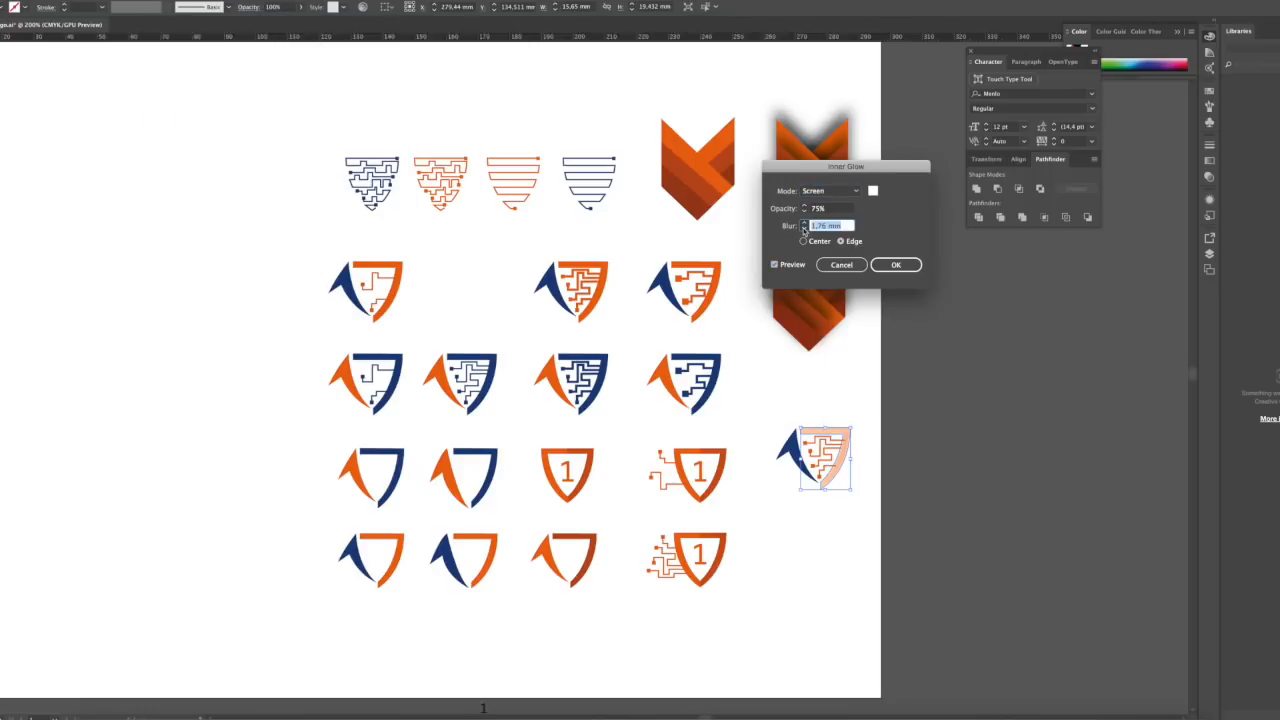
pyautogui.click(866, 266)
pyautogui.press('super+z')
# Duplicate the lower shadowed chevron downward and try a Screen inner glow at 75% with 0.5 mm blur on its lower band
pyautogui.moveTo(979, 383); pyautogui.dragTo(907, 404)
pyautogui.moveTo(756, 347); pyautogui.dragTo(756, 482)
pyautogui.click(743, 503)
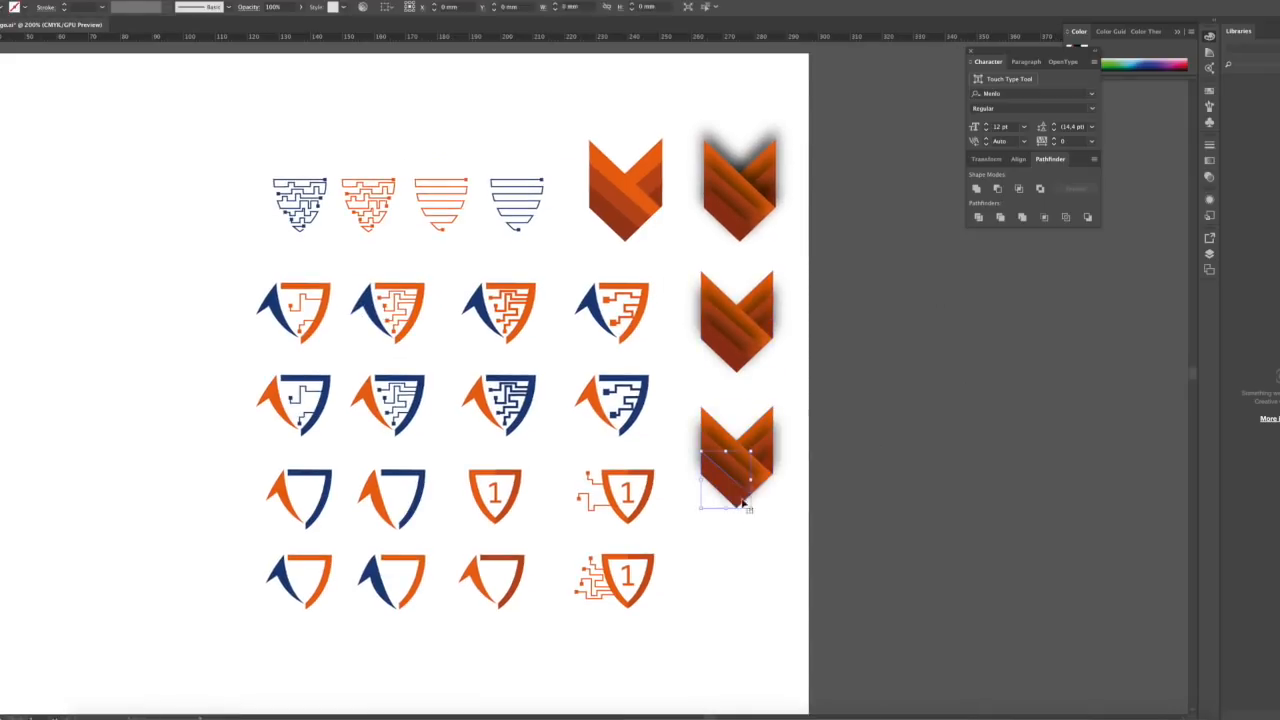
pyautogui.click(168, 0)
pyautogui.moveTo(239, 125)
pyautogui.click(348, 136)
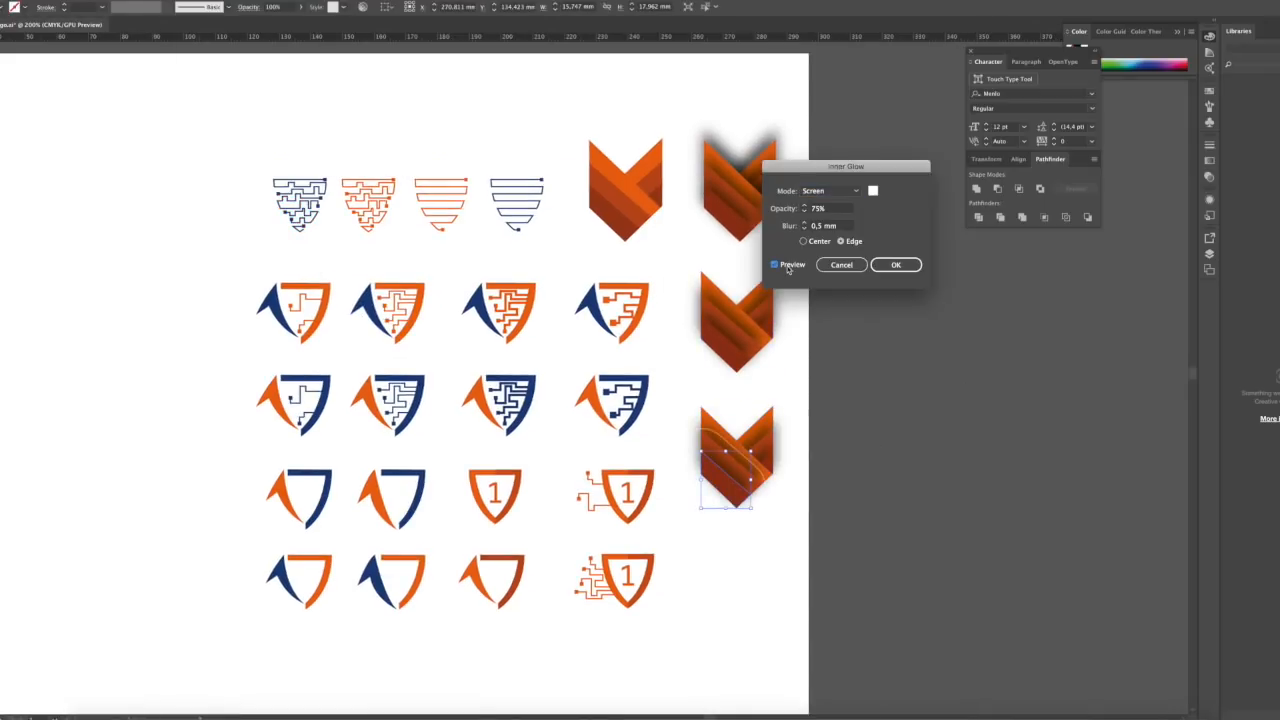
pyautogui.click(836, 266)
pyautogui.press('super+z')
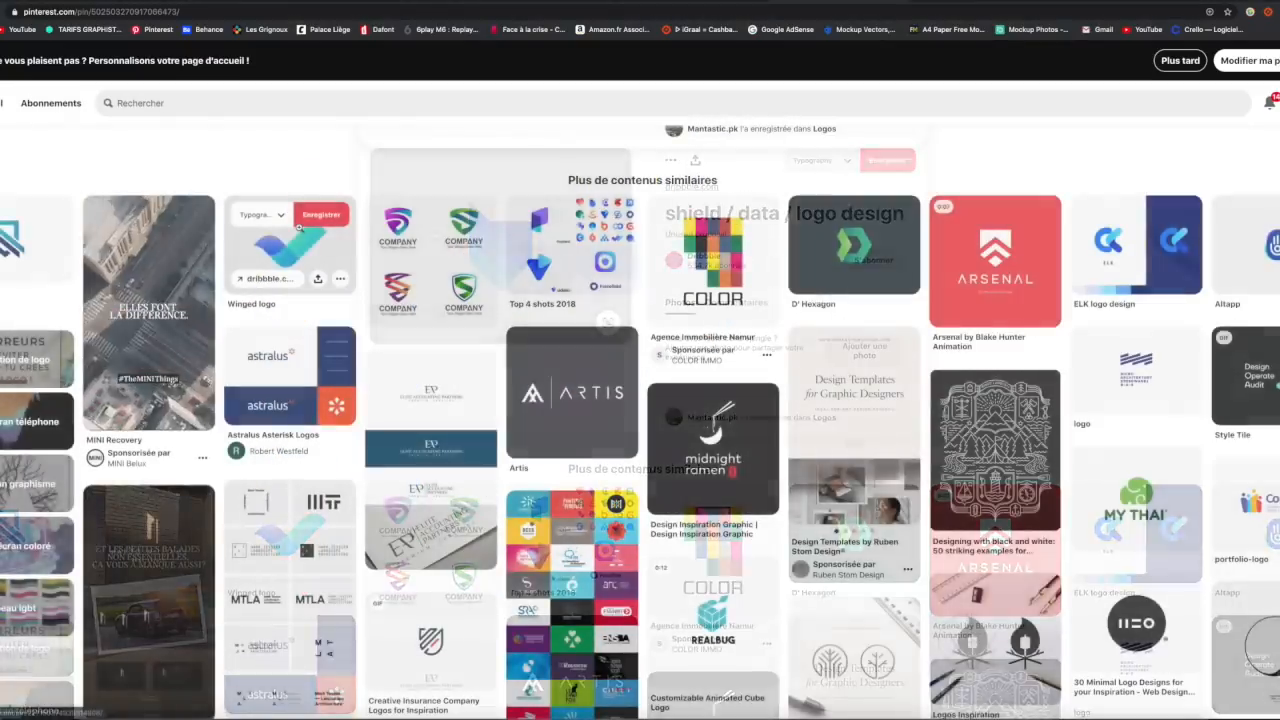
# Switch to Pinterest in the browser and open the pins for the four COMPANY shield logos and the green D' Hexagon logo
pyautogui.scroll(2, 299, 228)
pyautogui.click(450, 410)
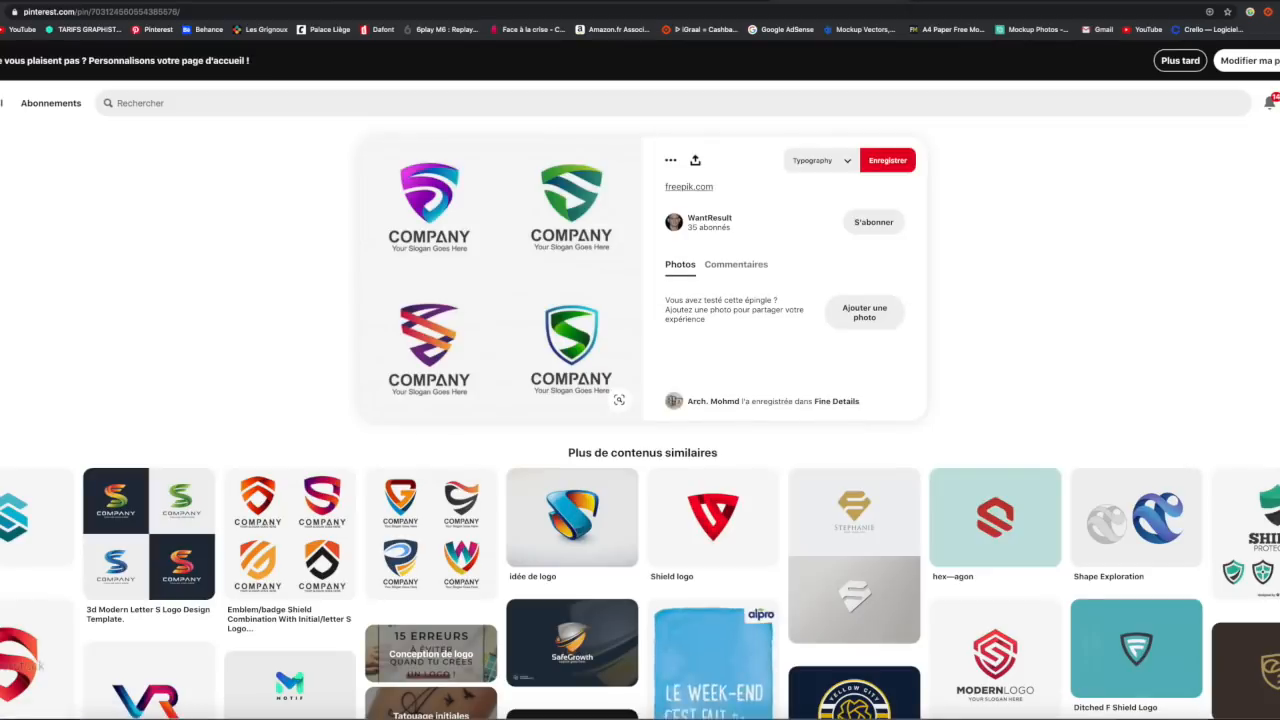
pyautogui.click(970, 295)
pyautogui.rightClick(868, 440)
pyautogui.click(854, 416)
# Save the green hexagon logo image as a JPEG in the project's Inspiration folder
pyautogui.rightClick(490, 201)
pyautogui.click(545, 287)
pyautogui.click(668, 76)
pyautogui.click(666, 187)
pyautogui.scroll(10, 678, 158)
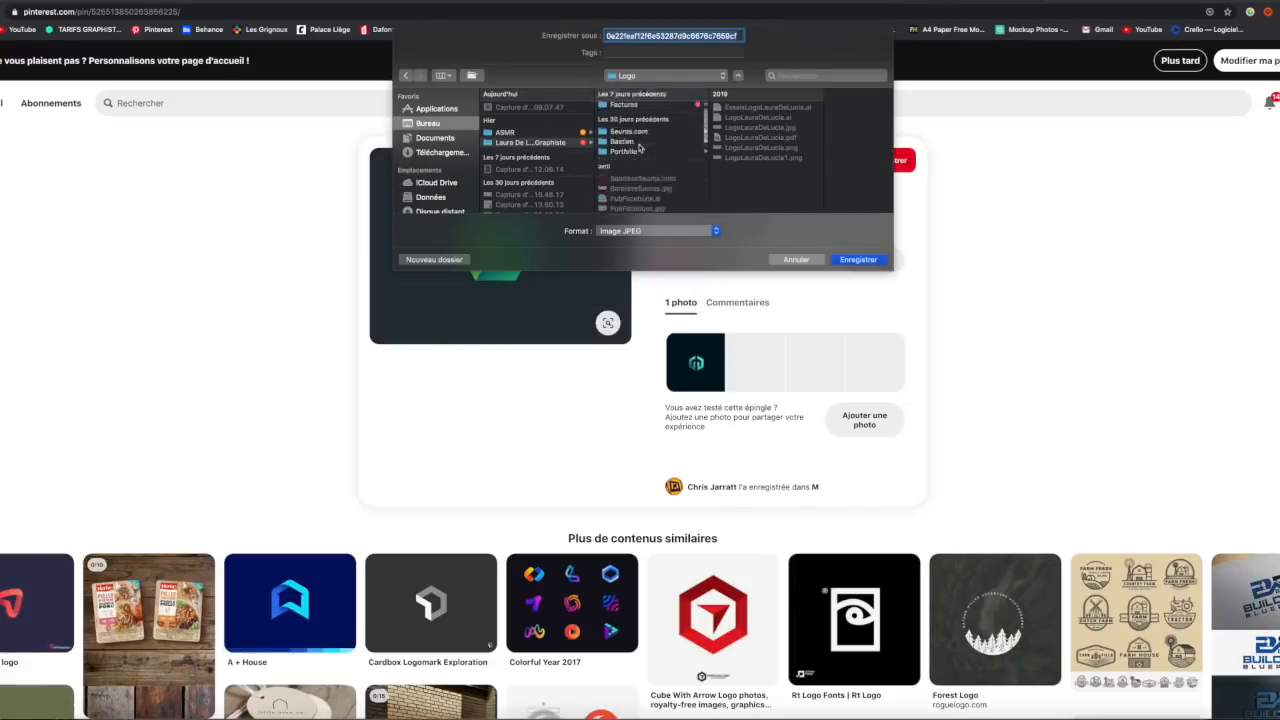
pyautogui.click(634, 133)
pyautogui.click(735, 108)
pyautogui.click(811, 135)
pyautogui.click(858, 260)
# Save the four COMPANY shield logos image to the same folder and return to Illustrator
pyautogui.click(983, 3)
pyautogui.rightClick(505, 211)
pyautogui.click(558, 297)
pyautogui.click(857, 260)
pyautogui.click(707, 3)
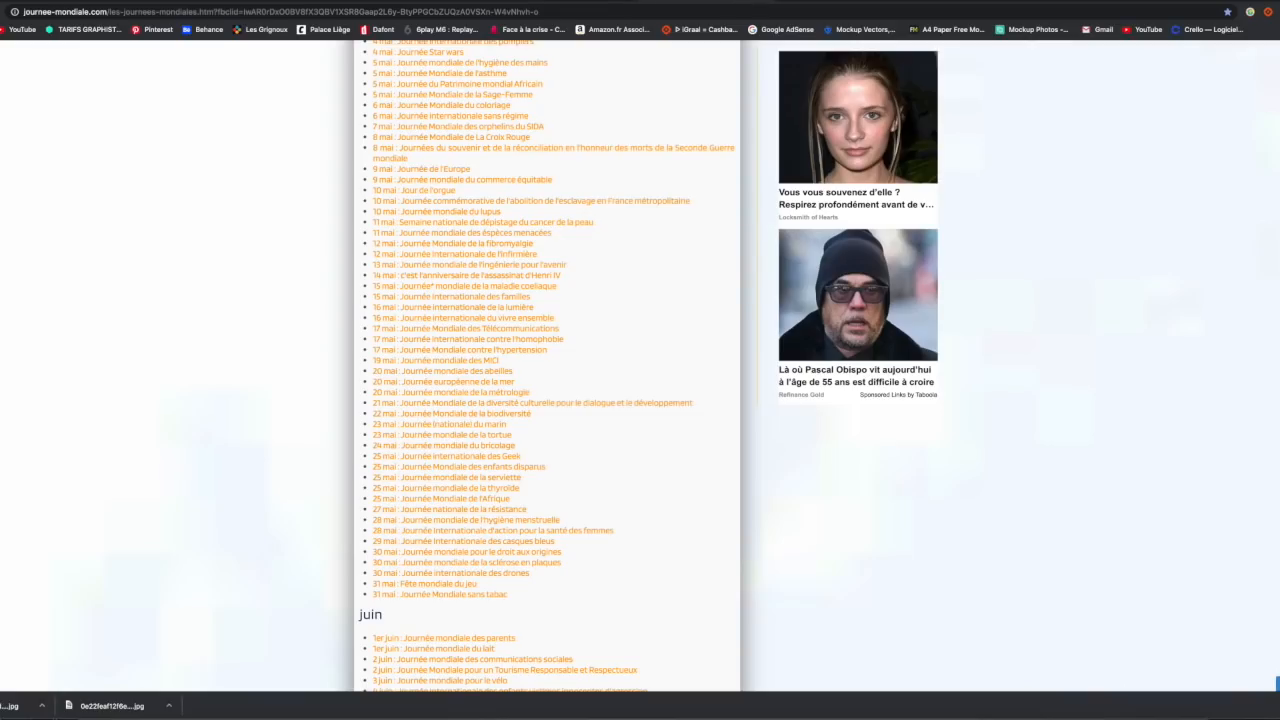
pyautogui.click(592, 717)
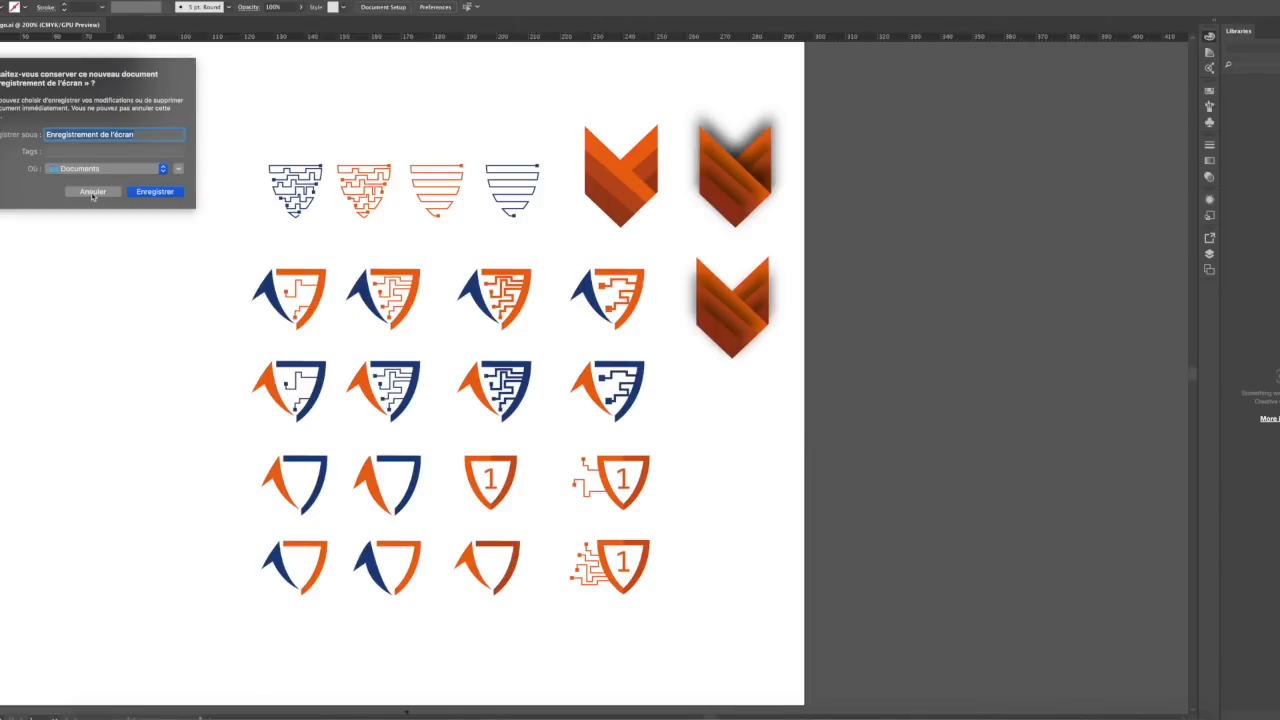
pyautogui.click(92, 192)
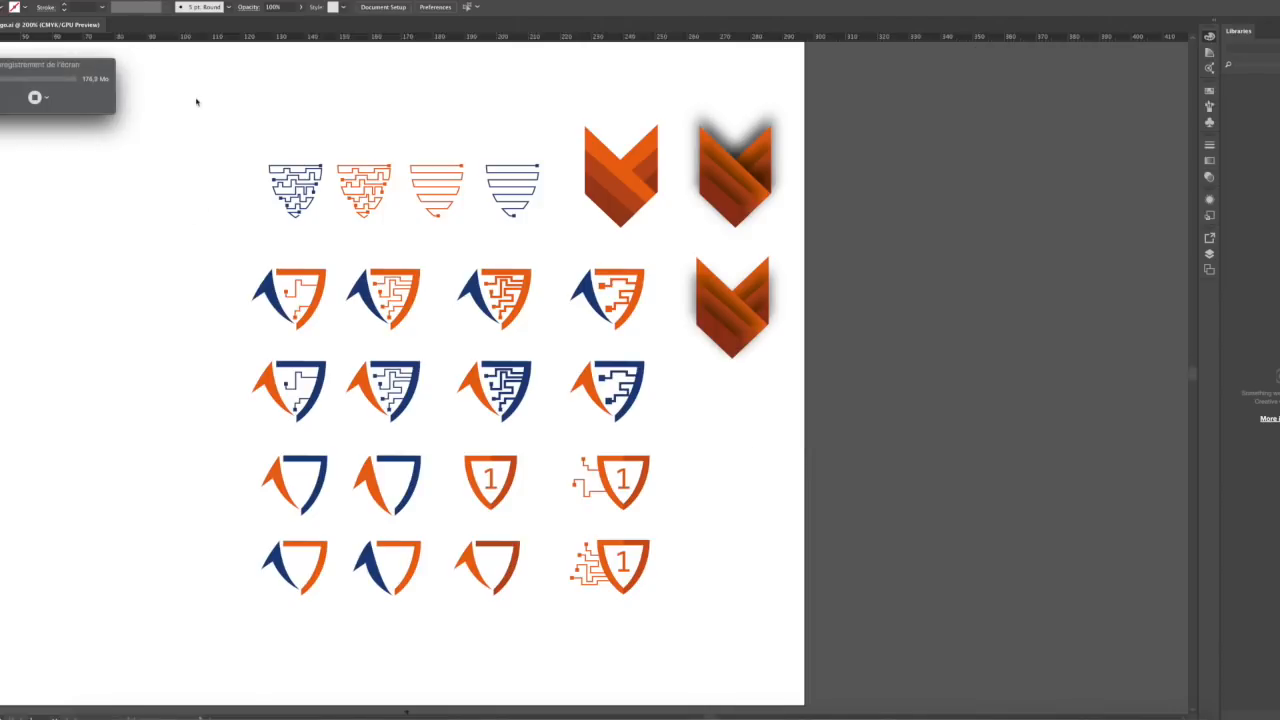
# Preview the saved images in the Inspiration folder and place the four COMPANY shield logos image on the artboard
pyautogui.click(100, 717)
pyautogui.click(255, 83)
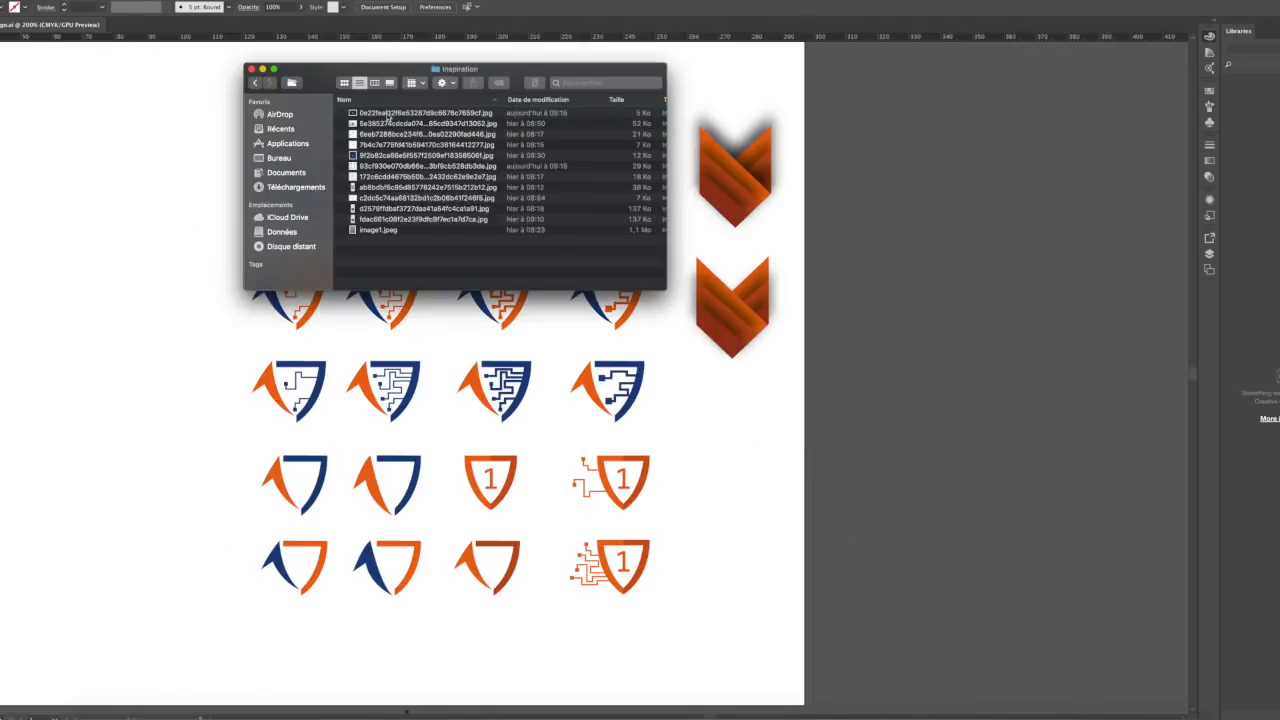
pyautogui.click(388, 115)
pyautogui.press('space')
pyautogui.press('Down')
pyautogui.press('Down')
pyautogui.press('space')
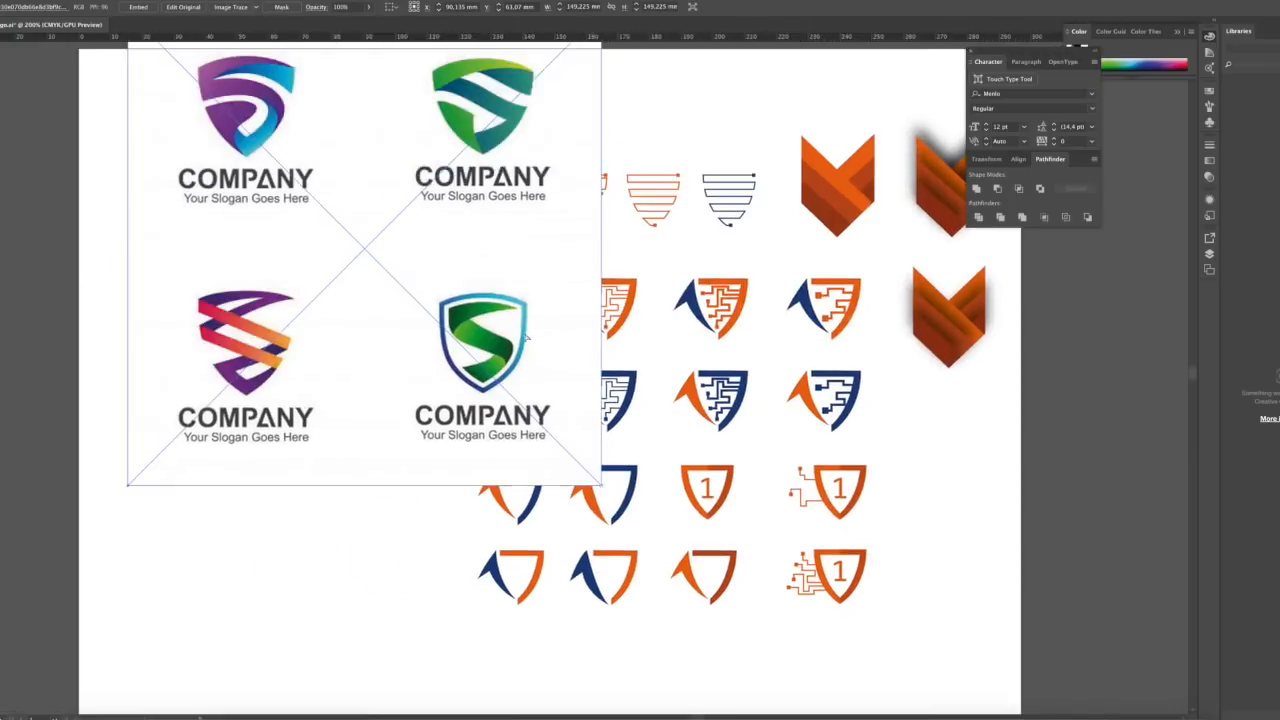
# Lock the placed image and trace the arched top and right side of the green S shield with the Pen tool
pyautogui.press('super+equal')
pyautogui.press('super+equal')
pyautogui.press('super+2')
pyautogui.click(282, 322)
pyautogui.moveTo(455, 322); pyautogui.dragTo(554, 367)
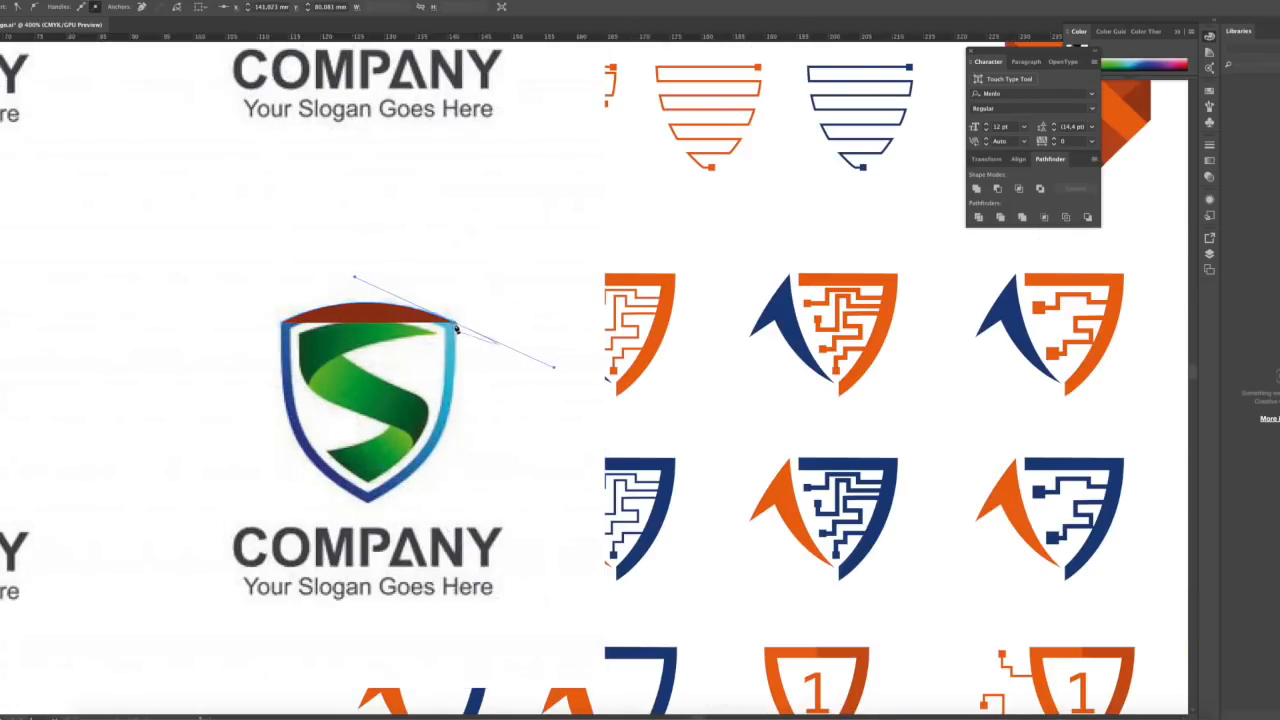
pyautogui.click(453, 405)
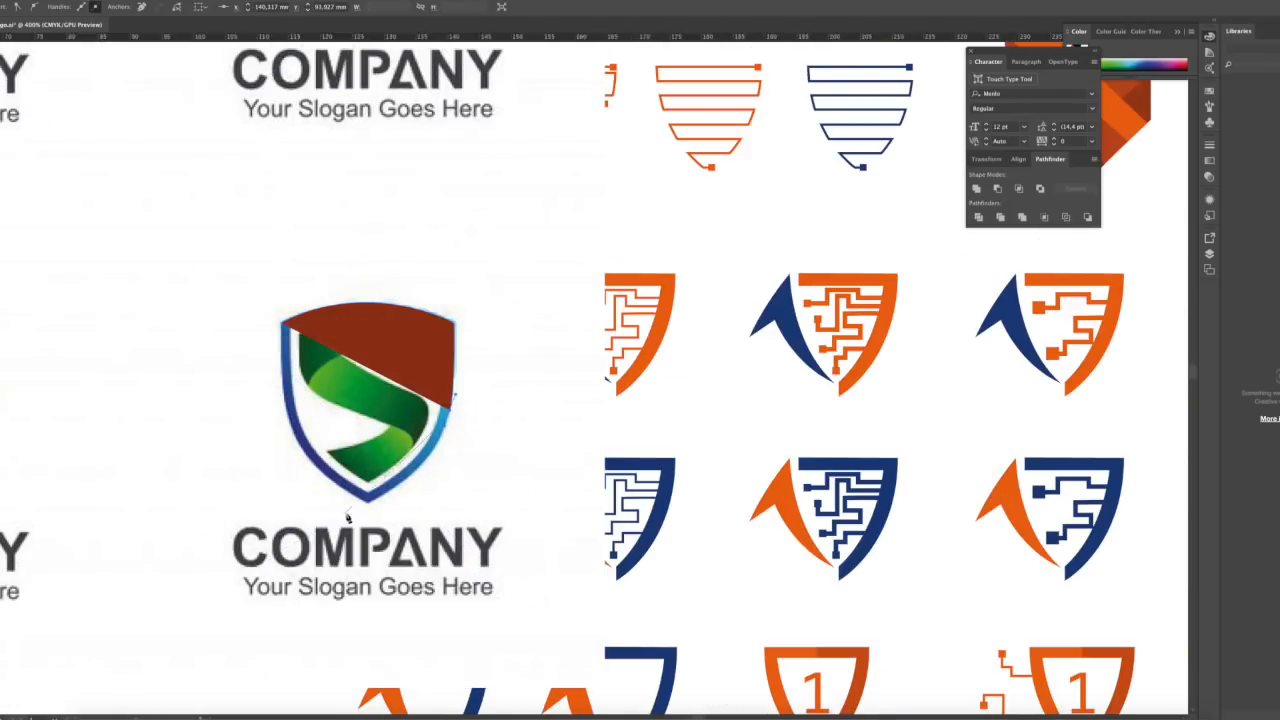
pyautogui.moveTo(306, 537); pyautogui.dragTo(302, 540)
# Delete the reference image and reflect a copy of the traced shape to complete a symmetrical shield
pyautogui.click(326, 109)
pyautogui.press('Delete')
pyautogui.moveTo(411, 367); pyautogui.dragTo(143, 237)
pyautogui.moveTo(143, 237); pyautogui.dragTo(528, 276)
pyautogui.moveTo(528, 276)
pyautogui.mouseDown()
pyautogui.moveTo(431, 274)
pyautogui.moveTo(509, 283)
pyautogui.mouseUp()
pyautogui.rightClick(397, 269)
pyautogui.moveTo(440, 428)
pyautogui.click(522, 466)
pyautogui.press('Return')
pyautogui.click(526, 454)
# Join the open endpoints at the red shield's bottom tip and at the middle of its arched top
pyautogui.press('a')
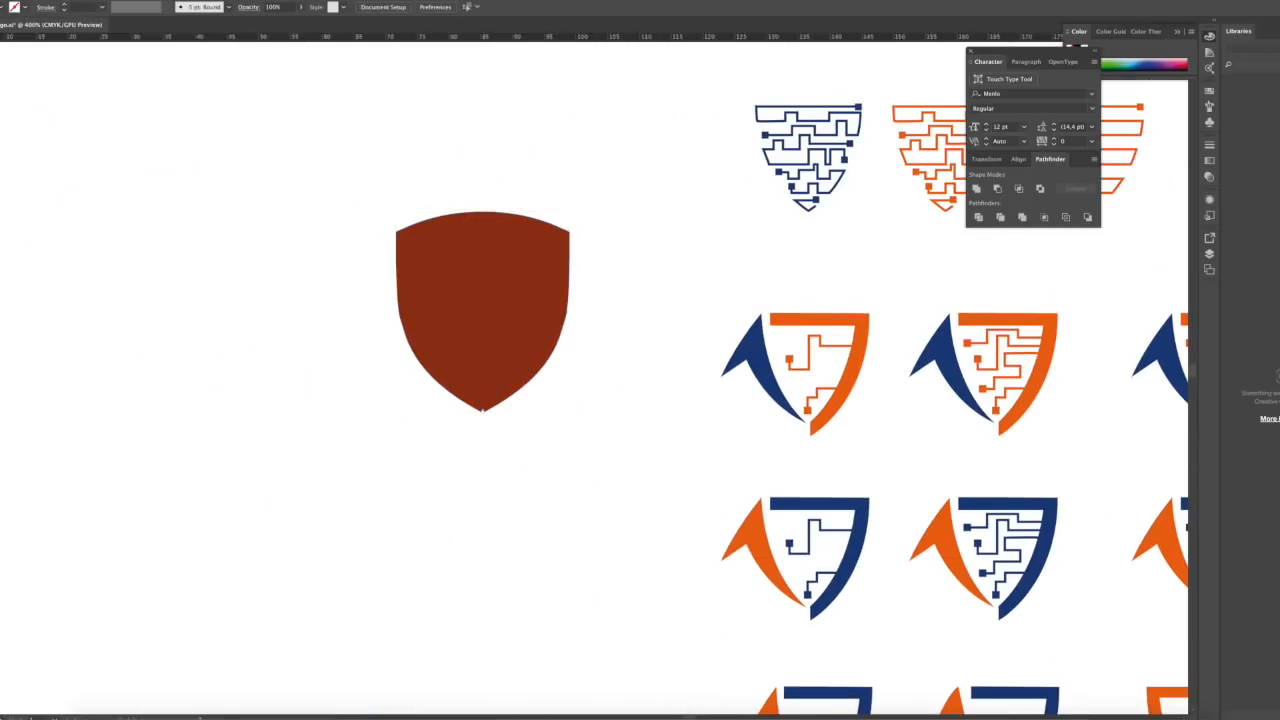
pyautogui.moveTo(526, 452); pyautogui.dragTo(445, 388)
pyautogui.press('super+j')
pyautogui.moveTo(454, 184); pyautogui.dragTo(506, 237)
pyautogui.press('super+j')
# Try to join the anchor points at the red shield's upper left corner
pyautogui.moveTo(374, 206); pyautogui.dragTo(426, 264)
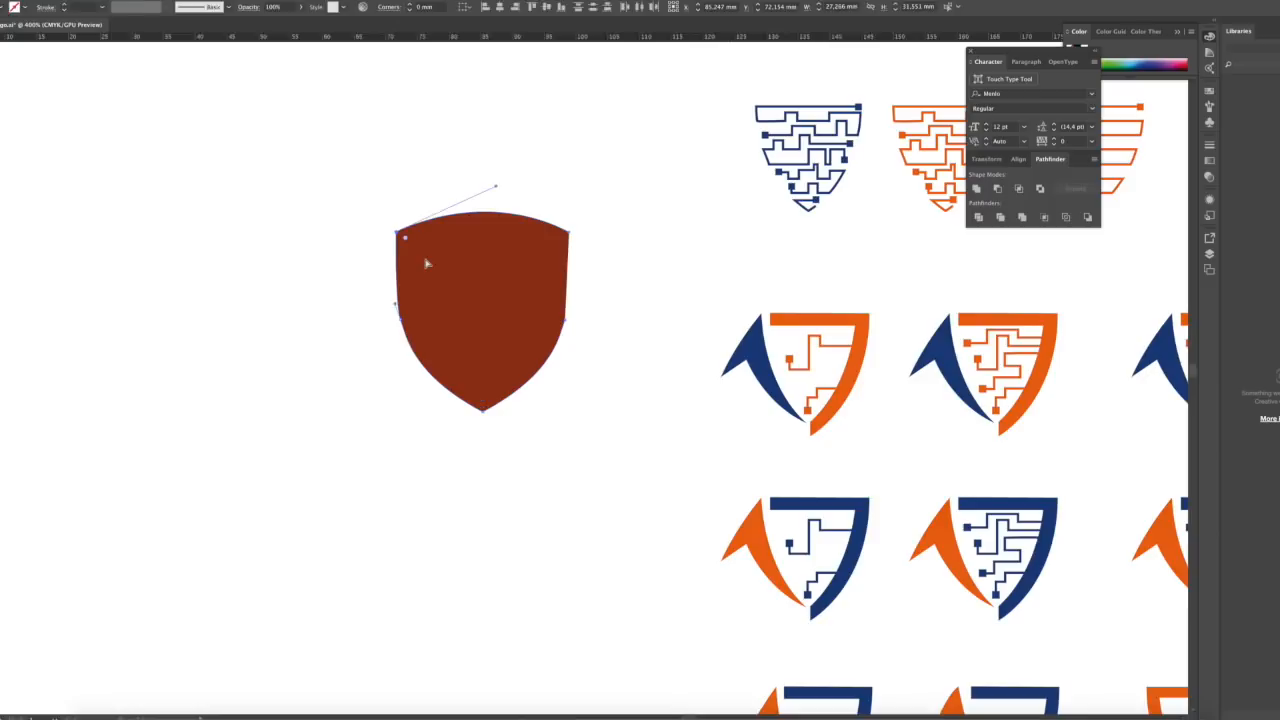
pyautogui.press('super+j')
pyautogui.press('Return')
pyautogui.press('super+j')
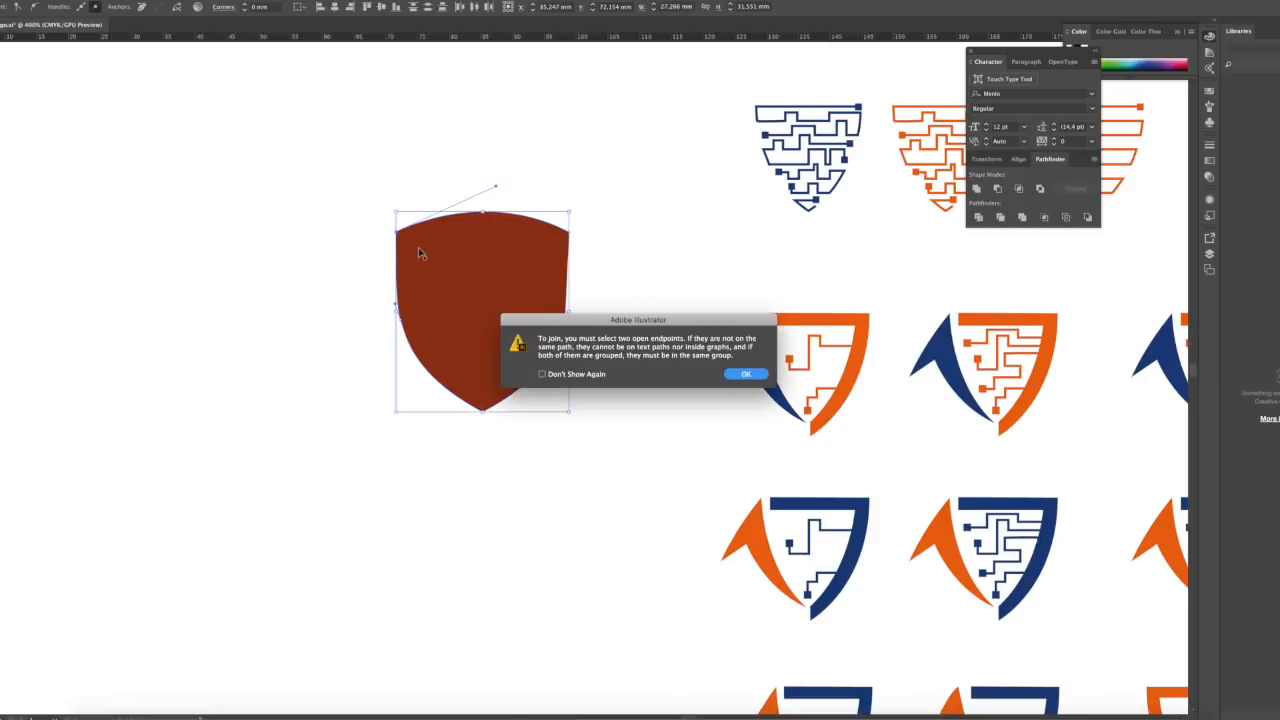
pyautogui.click(748, 377)
pyautogui.scroll(5, 491, 223)
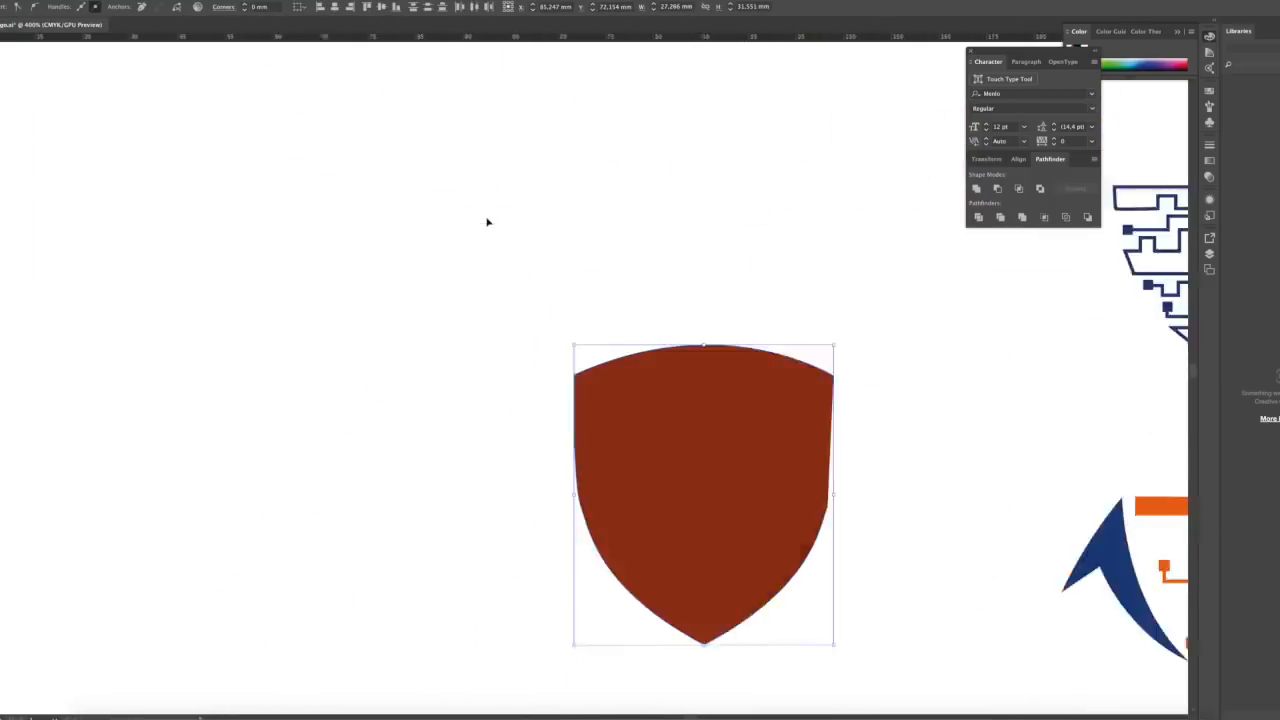
pyautogui.moveTo(561, 366); pyautogui.dragTo(591, 397)
pyautogui.press('super+j')
pyautogui.moveTo(681, 327); pyautogui.dragTo(475, 297)
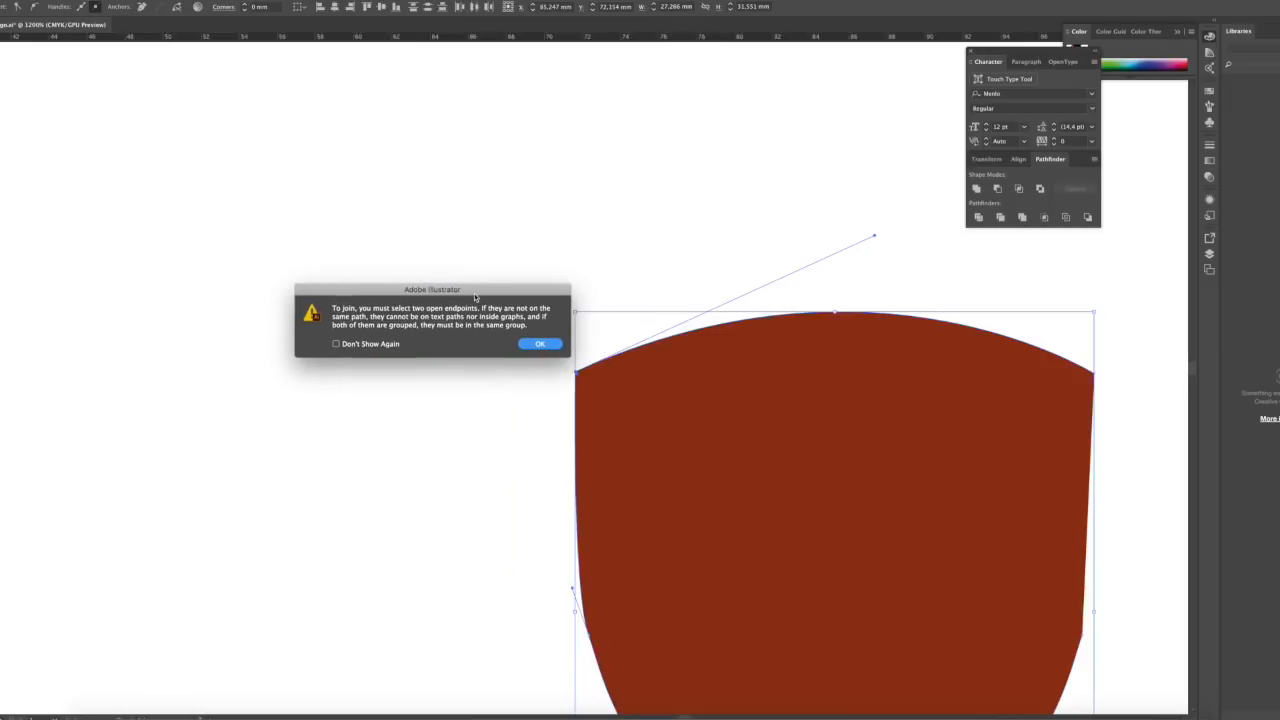
pyautogui.click(538, 348)
# Show the layer list and try to close the red shield's outline at its upper left corner
pyautogui.press('F7')
pyautogui.click(578, 376)
pyautogui.click(575, 377)
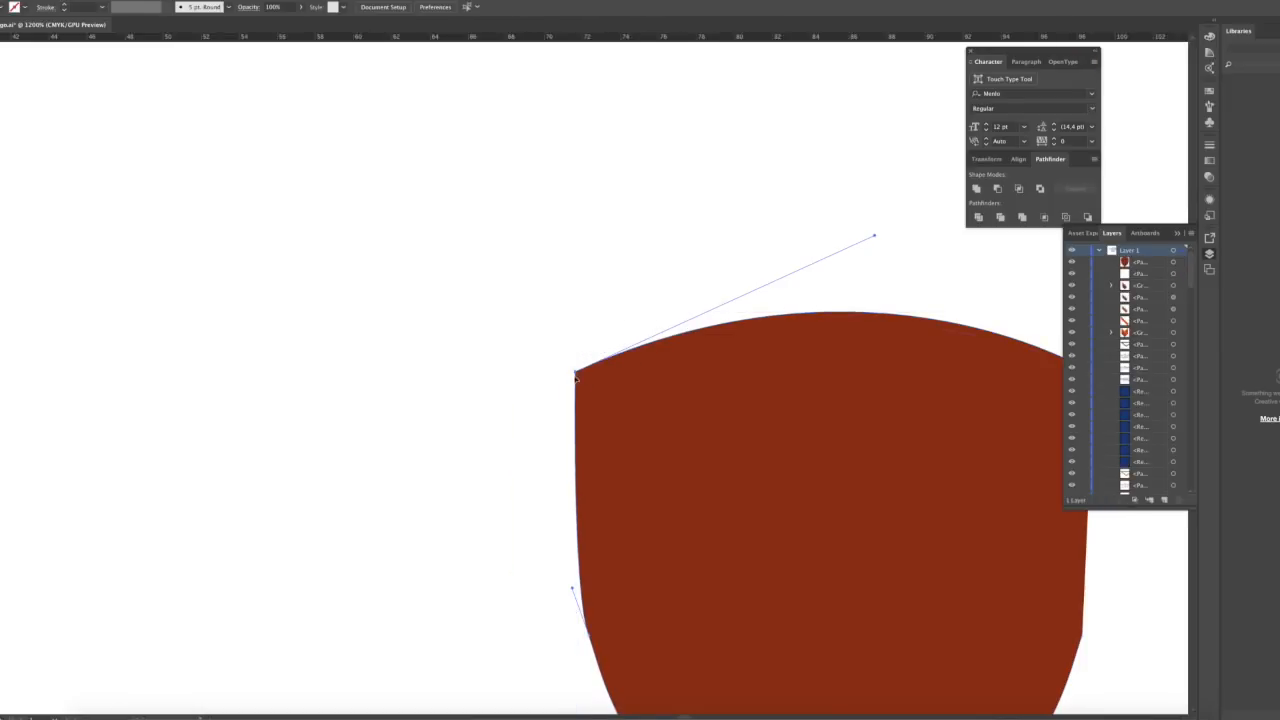
pyautogui.press('super+minus')
pyautogui.press('super+minus')
pyautogui.press('super+minus')
pyautogui.click(394, 220)
# Place the green hexagon logo image from the Inspiration folder on the artboard, scaled to 97 mm wide
pyautogui.hscroll(5, 394, 220)
pyautogui.click(100, 716)
pyautogui.click(385, 156)
pyautogui.press('space')
pyautogui.press('Down')
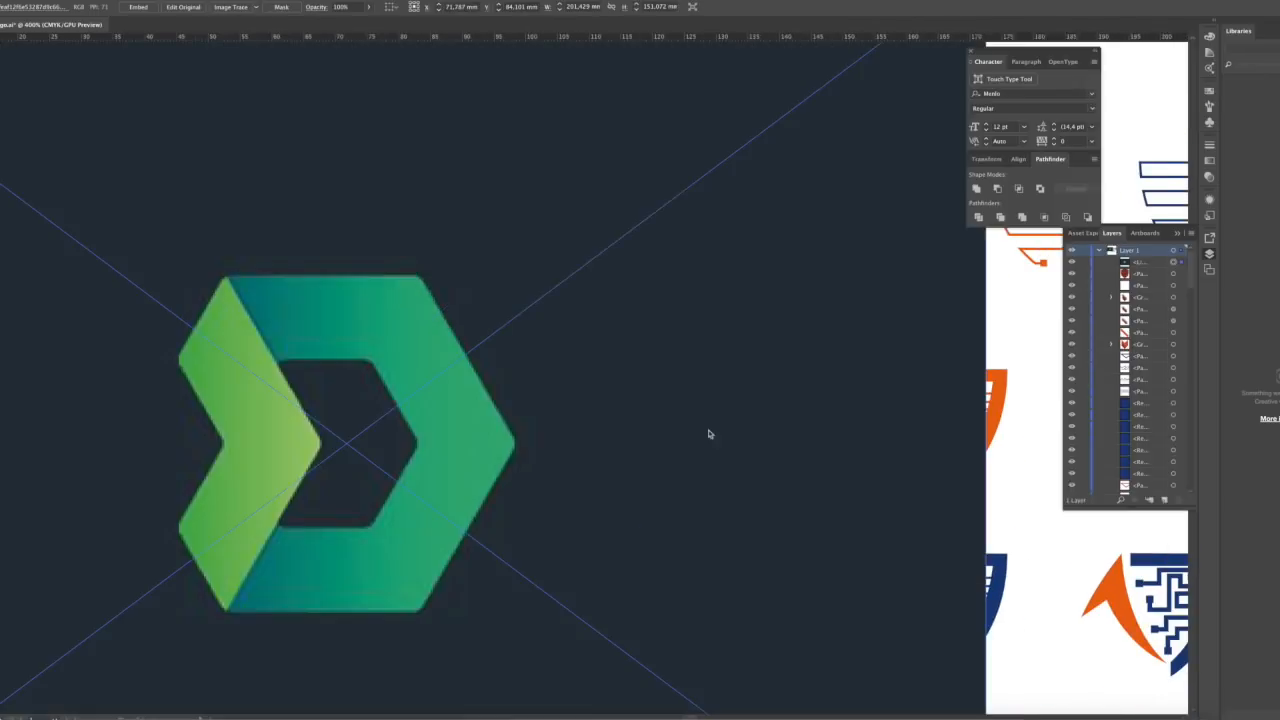
pyautogui.press('super+minus')
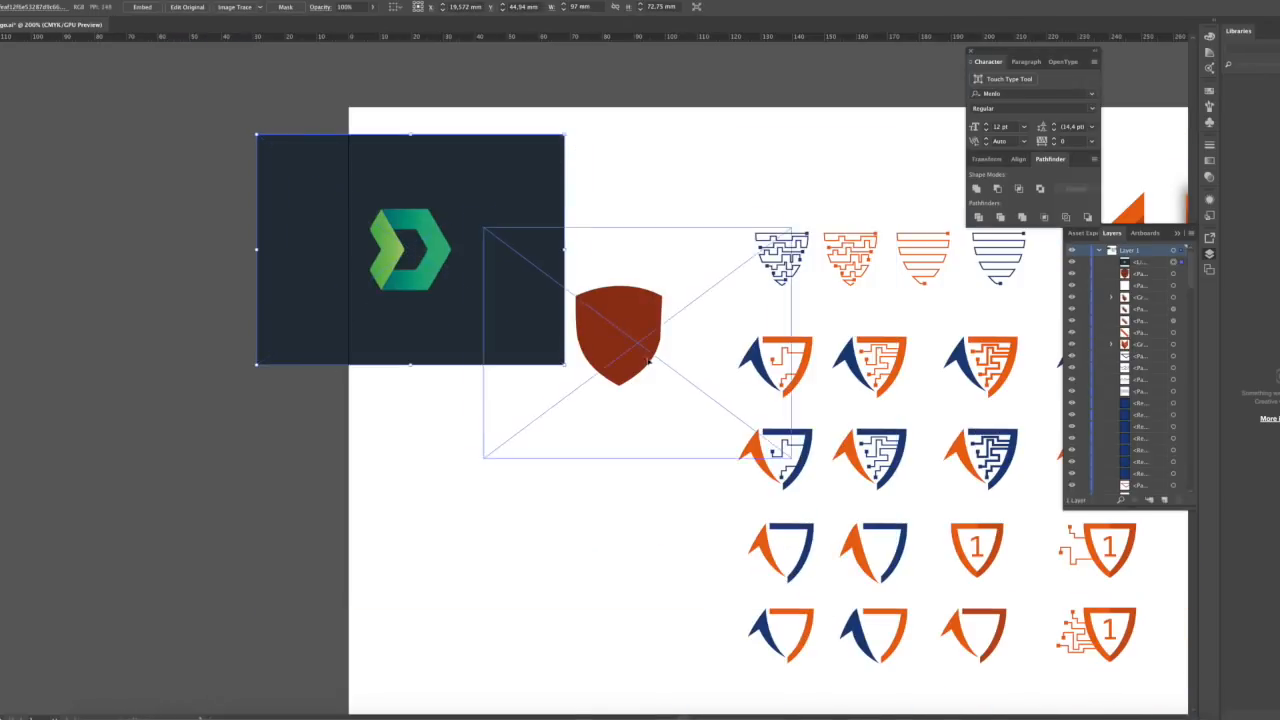
# Trace the hexagon logo's light green chevron with the Pen tool and place it in orange on the red shield's left side
pyautogui.press('super+plus')
pyautogui.press('super+plus')
pyautogui.press('super+plus')
pyautogui.press('super+plus')
pyautogui.click(415, 287)
pyautogui.moveTo(418, 307); pyautogui.dragTo(422, 315)
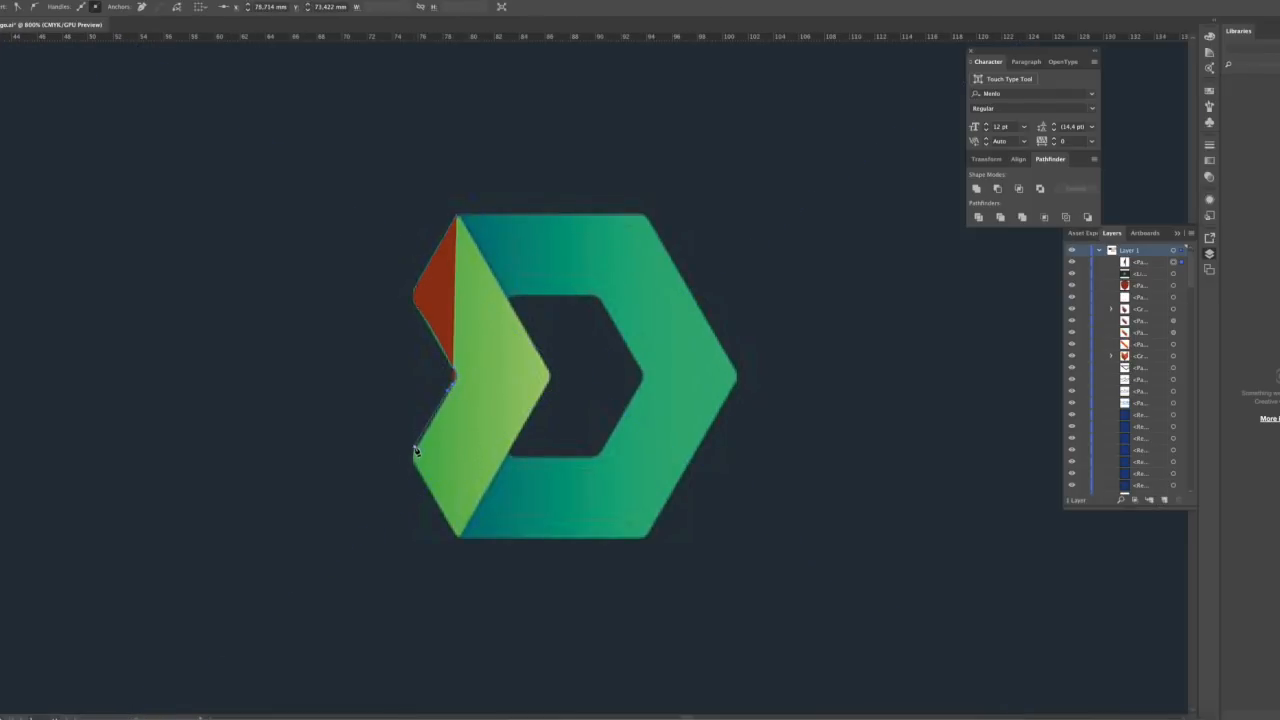
pyautogui.click(458, 537)
pyautogui.click(545, 378)
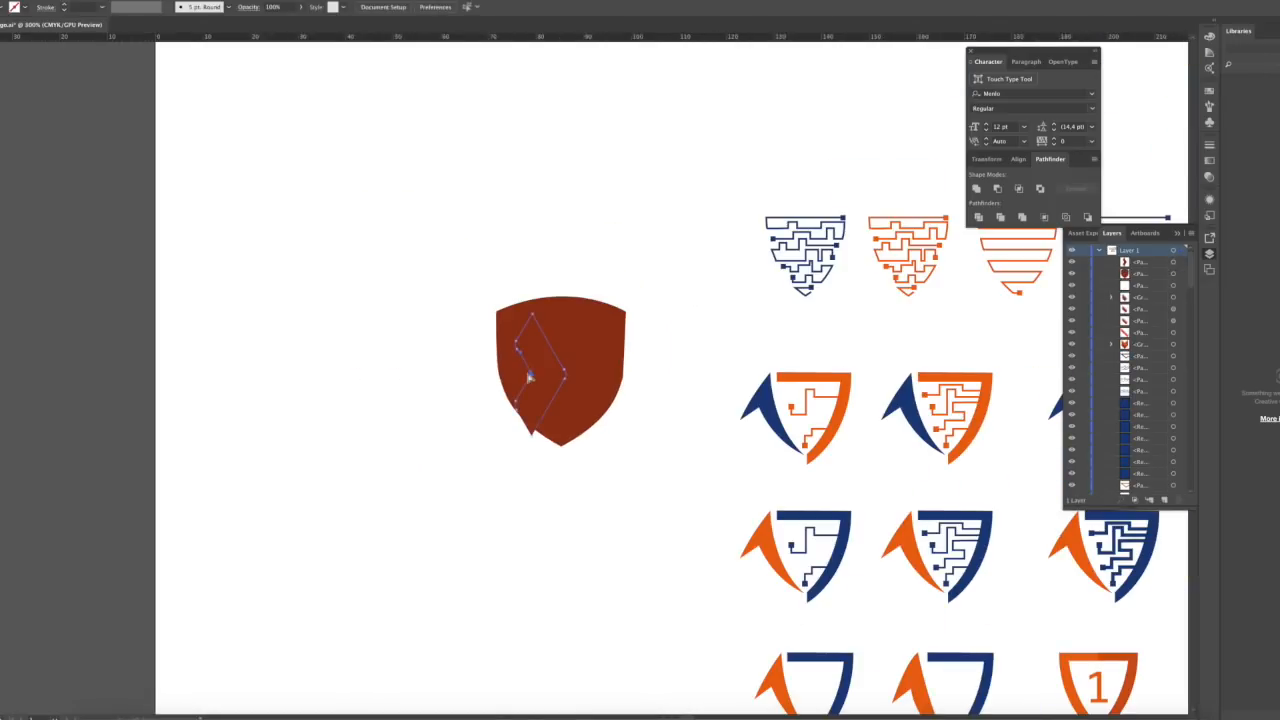
pyautogui.hotkey('ctrl', 'v')
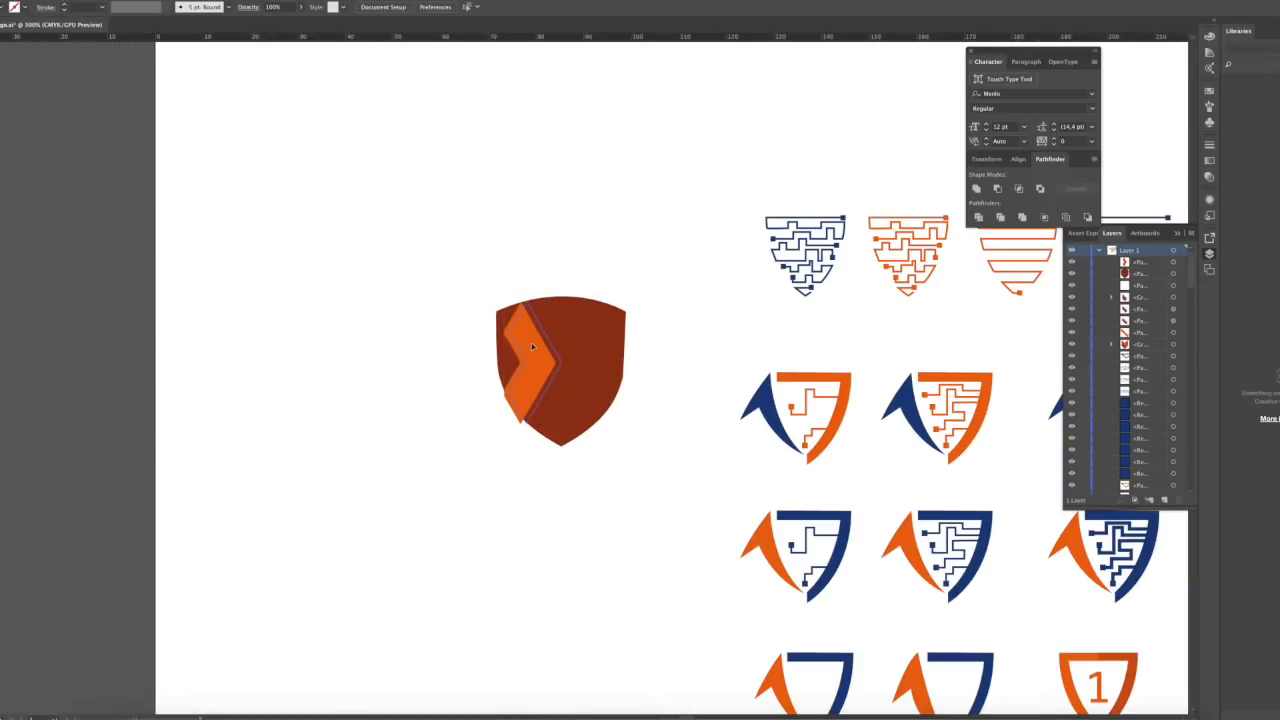
# Place a copy of the orange chevron on the empty artboard beside the red shield's left edge
pyautogui.click(521, 338)
pyautogui.keyDown('shift'); pyautogui.click(590, 330); pyautogui.keyUp('shift')
pyautogui.moveTo(530, 345); pyautogui.dragTo(424, 339)
# Try to subtract the chevron from the red shield with Minus Front and delete the leftover piece on the shield's left
pyautogui.moveTo(648, 289); pyautogui.dragTo(540, 380)
pyautogui.click(997, 188)
pyautogui.click(700, 250)
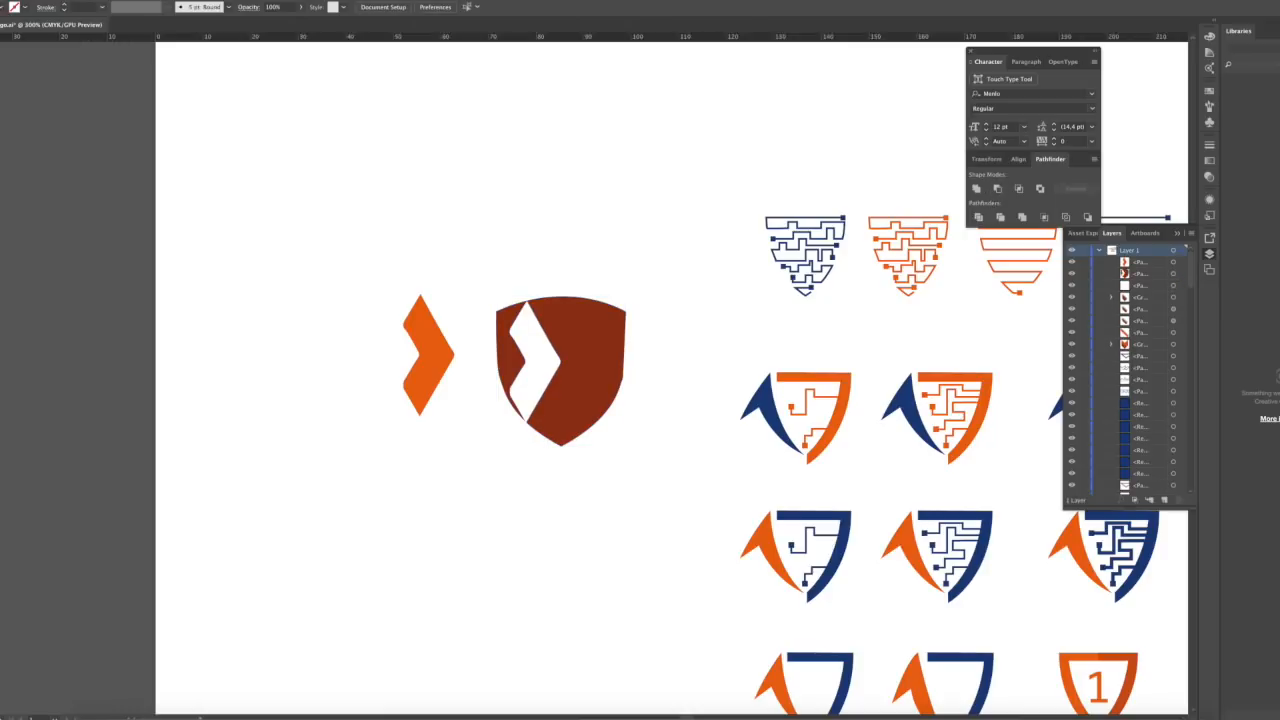
pyautogui.moveTo(485, 285); pyautogui.dragTo(513, 388)
pyautogui.press('Delete')
pyautogui.hotkey('ctrl', 'z')
pyautogui.hotkey('ctrl', 'z')
# Try the Pathfinder operations Exclude, Trim, Divide and Crop on the shield and its overlapping chevron
pyautogui.moveTo(531, 295); pyautogui.dragTo(524, 290)
pyautogui.click(1040, 188)
pyautogui.press('Return')
pyautogui.hotkey('ctrl', 'z')
pyautogui.click(1000, 217)
pyautogui.hotkey('ctrl', 'z')
pyautogui.click(978, 217)
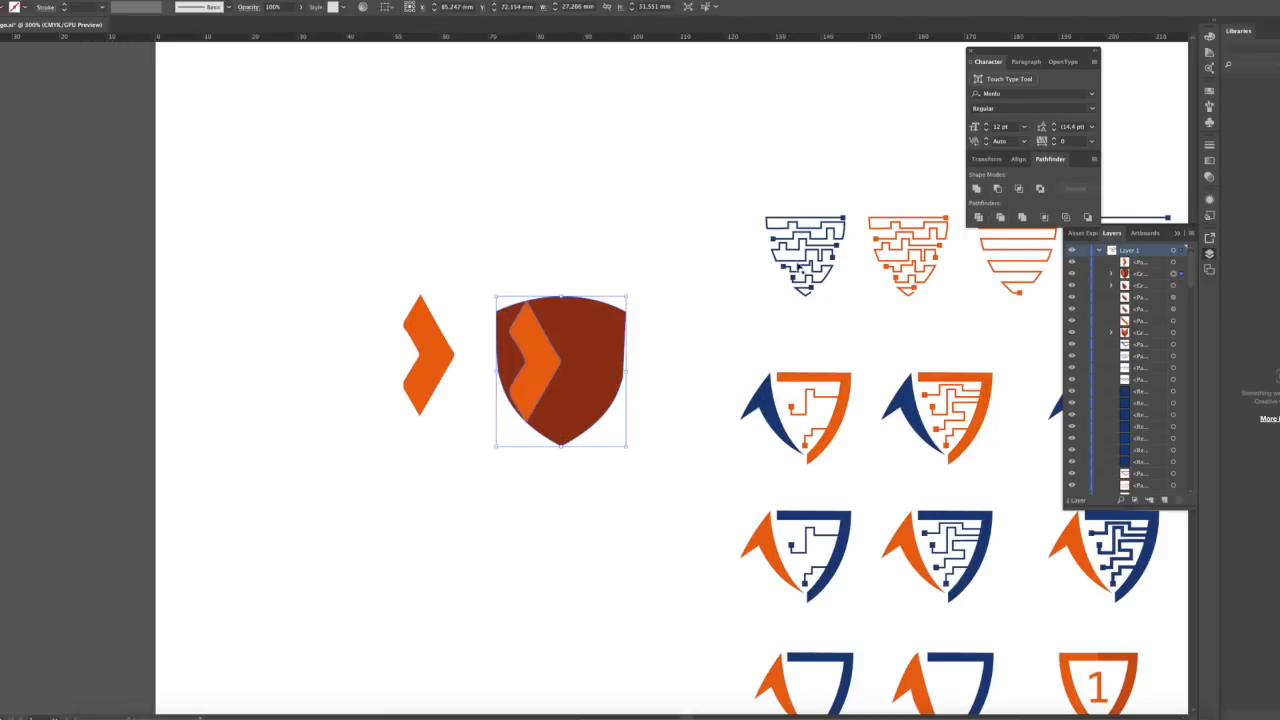
pyautogui.click(519, 311)
pyautogui.click(1044, 217)
pyautogui.hotkey('ctrl', 'z')
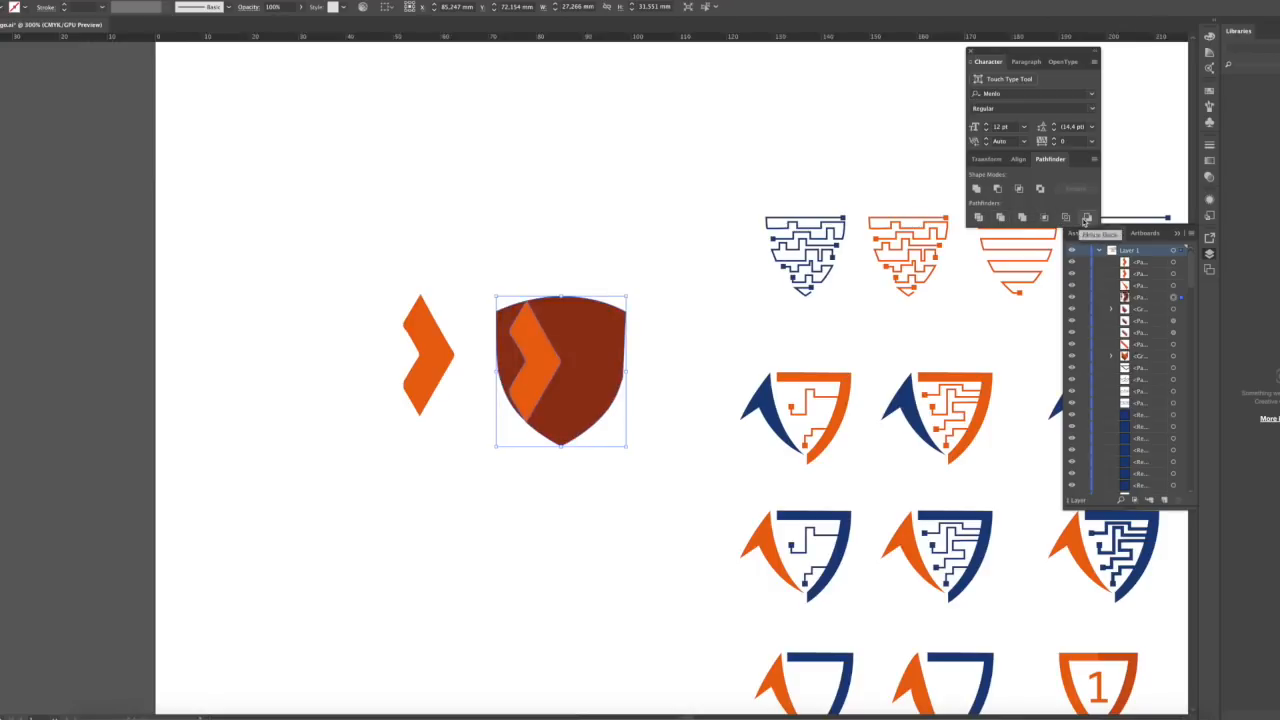
# Try to remove the shield area left of the chevron by deleting parts and anchor points of the cut shield
pyautogui.click(526, 332)
pyautogui.press('Delete')
pyautogui.hotkey('ctrl', '=')
pyautogui.hotkey('ctrl', '=')
pyautogui.hotkey('ctrl', '=')
pyautogui.click(363, 208)
pyautogui.press('Delete')
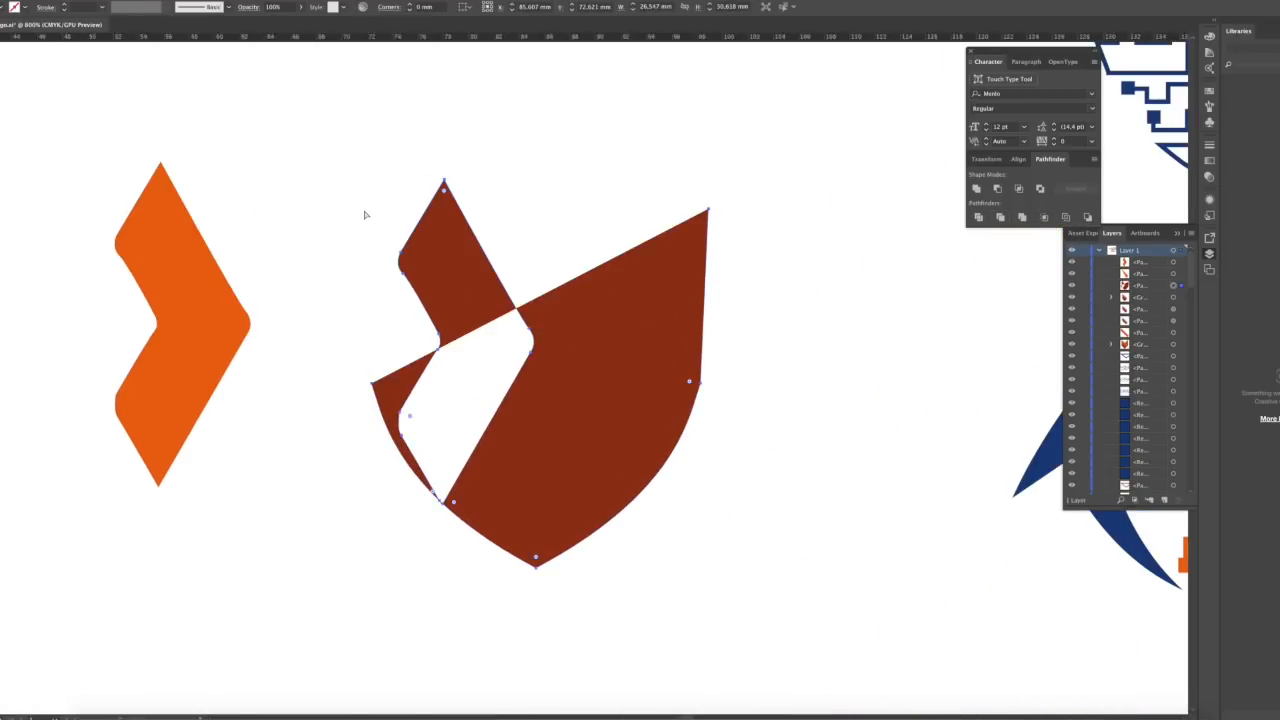
pyautogui.hotkey('ctrl', 'z')
pyautogui.hotkey('ctrl', 'z')
pyautogui.hotkey('ctrl', 'z')
# Draw a closed Pen tool shape over the shield area left of the chevron and subtract it from the shield with Minus Front
pyautogui.click(445, 181)
pyautogui.click(477, 306)
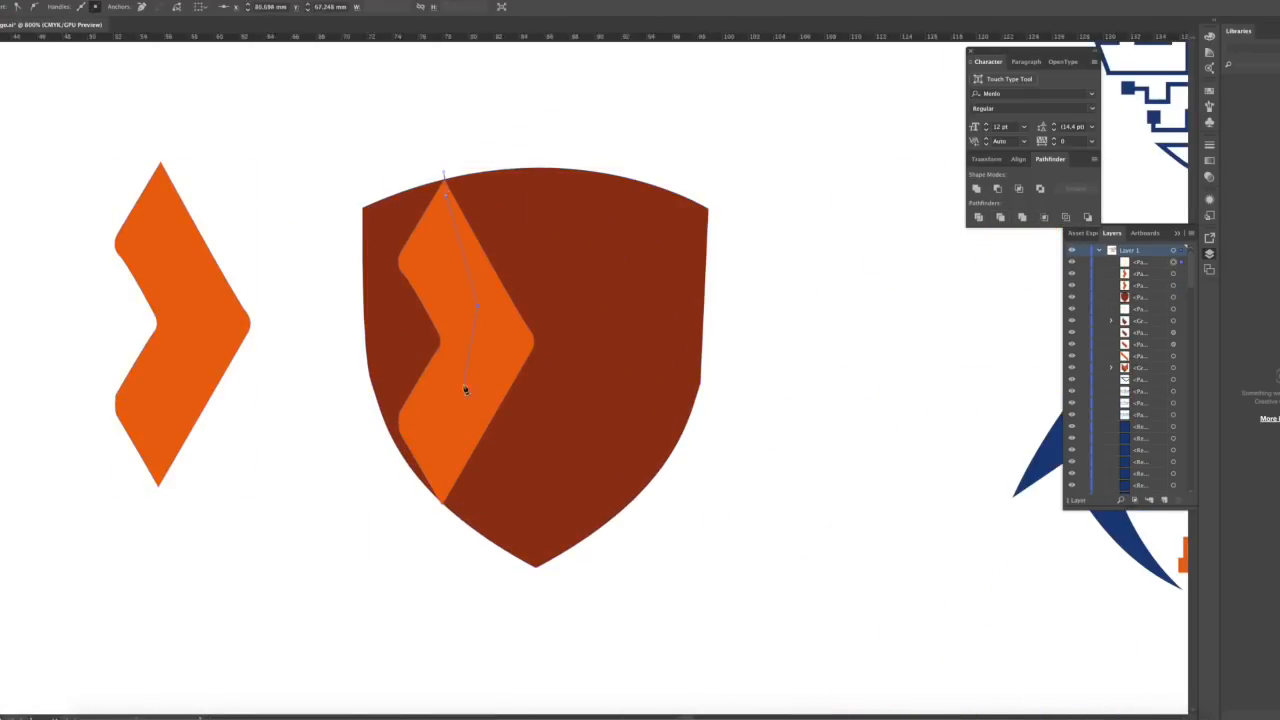
pyautogui.click(443, 503)
pyautogui.click(379, 502)
pyautogui.click(325, 158)
pyautogui.click(357, 130)
pyautogui.click(445, 181)
pyautogui.click(998, 188)
pyautogui.hotkey('ctrl', '-')
pyautogui.rightClick(471, 290)
pyautogui.press('Escape')
pyautogui.hotkey('ctrl', '-')
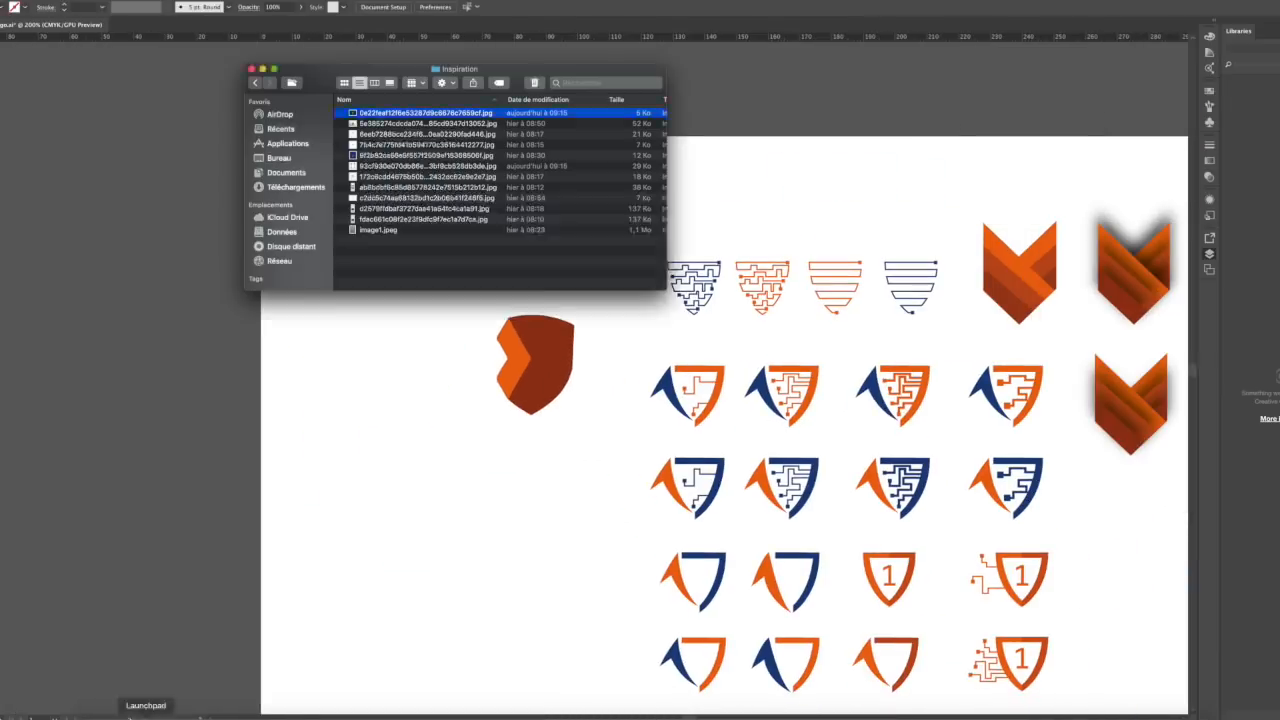
# Add a Multiply drop shadow to the orange chevron with 70% opacity, 3 mm X offset and 2 mm blur
pyautogui.press('space')
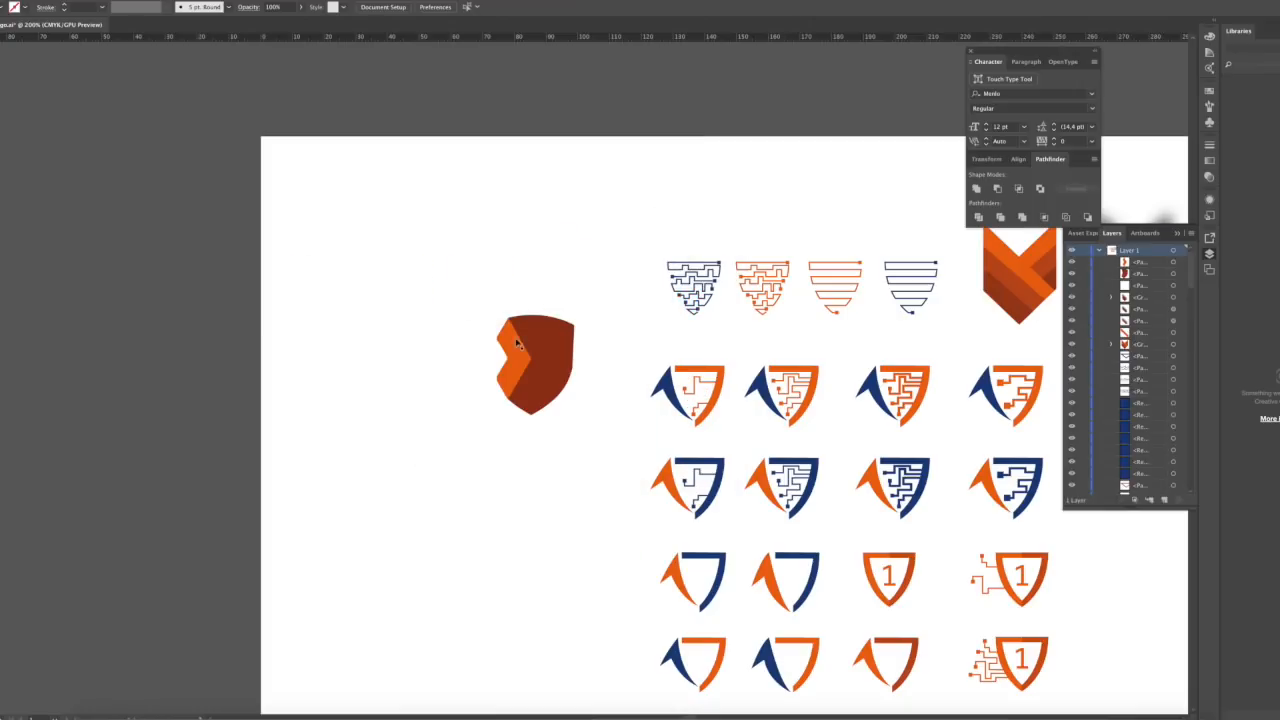
pyautogui.moveTo(200, 114)
pyautogui.click(352, 114)
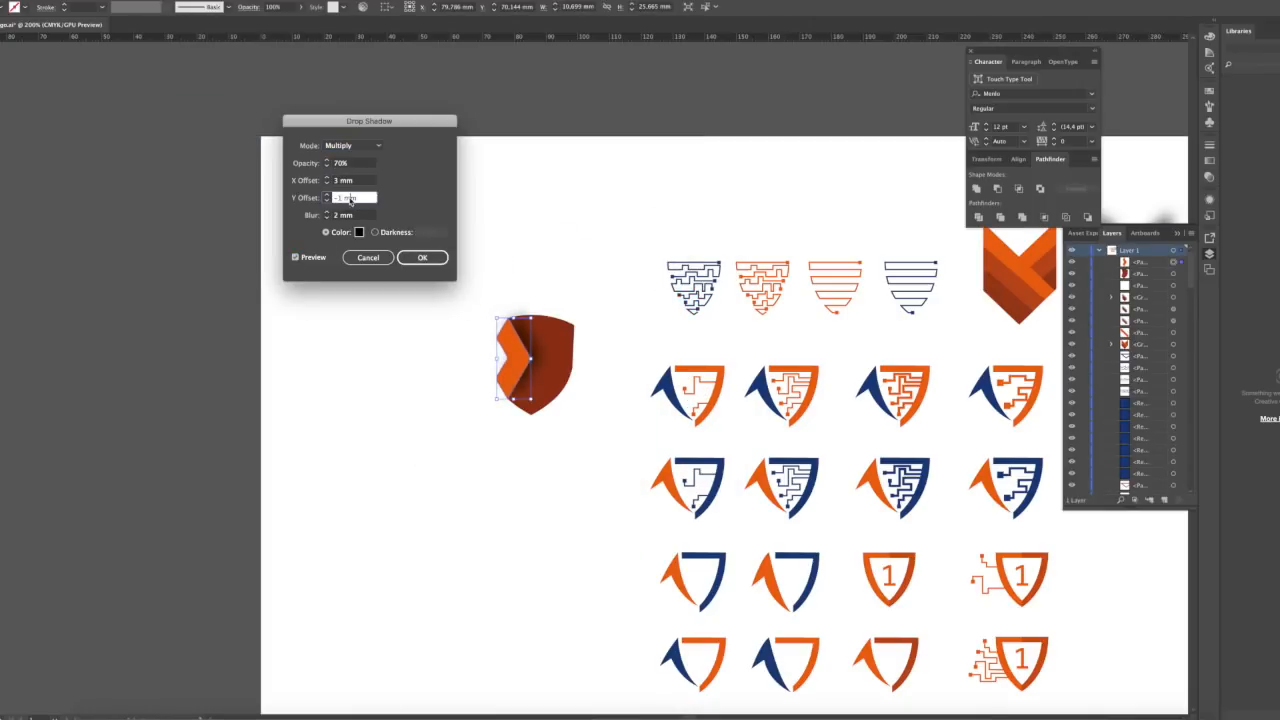
pyautogui.click(422, 257)
pyautogui.click(512, 211)
pyautogui.press('super+plus')
pyautogui.hscroll(2, 481, 320)
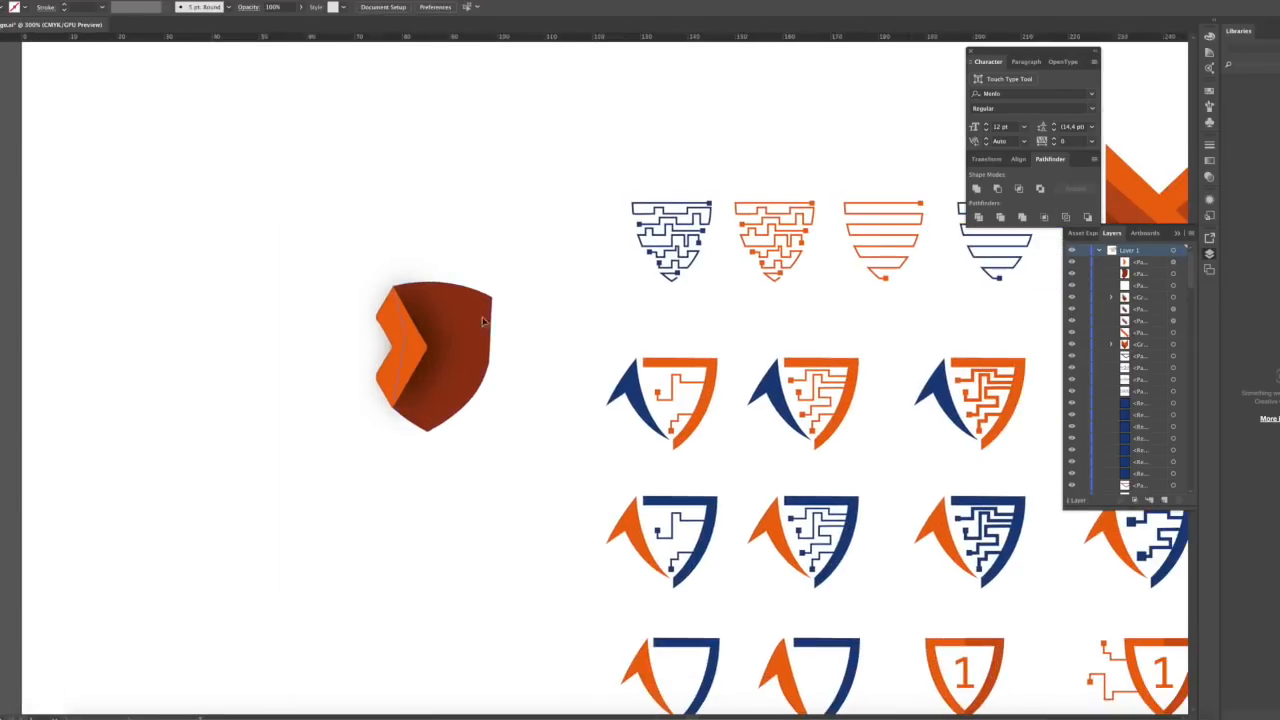
# Try to turn the red shield's solid fill into an outline with a thicker stroke
pyautogui.click(481, 320)
pyautogui.hotkey('shift', 'x')
pyautogui.click(103, 8)
pyautogui.click(123, 148)
pyautogui.press('super+z')
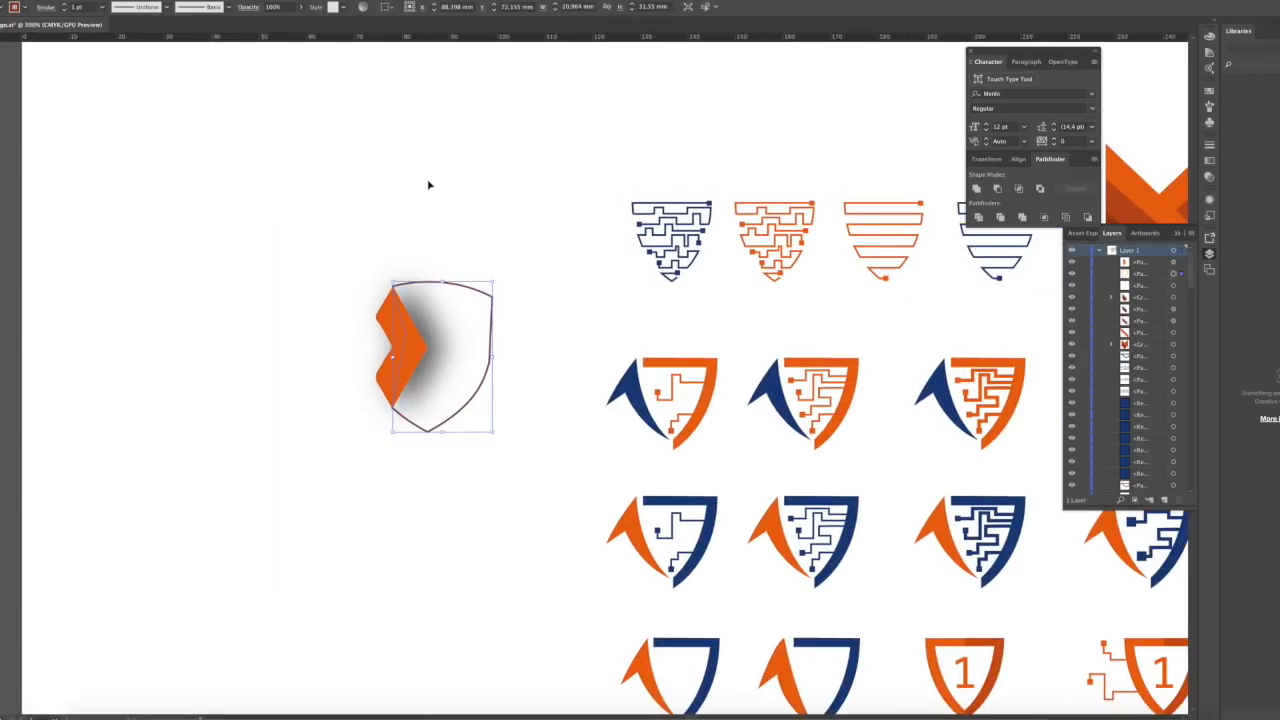
pyautogui.press('super+z')
# Preview the saved logo images in the Inspiration folder, from the green hexagon logo to the four colored company shields
pyautogui.press('super+minus')
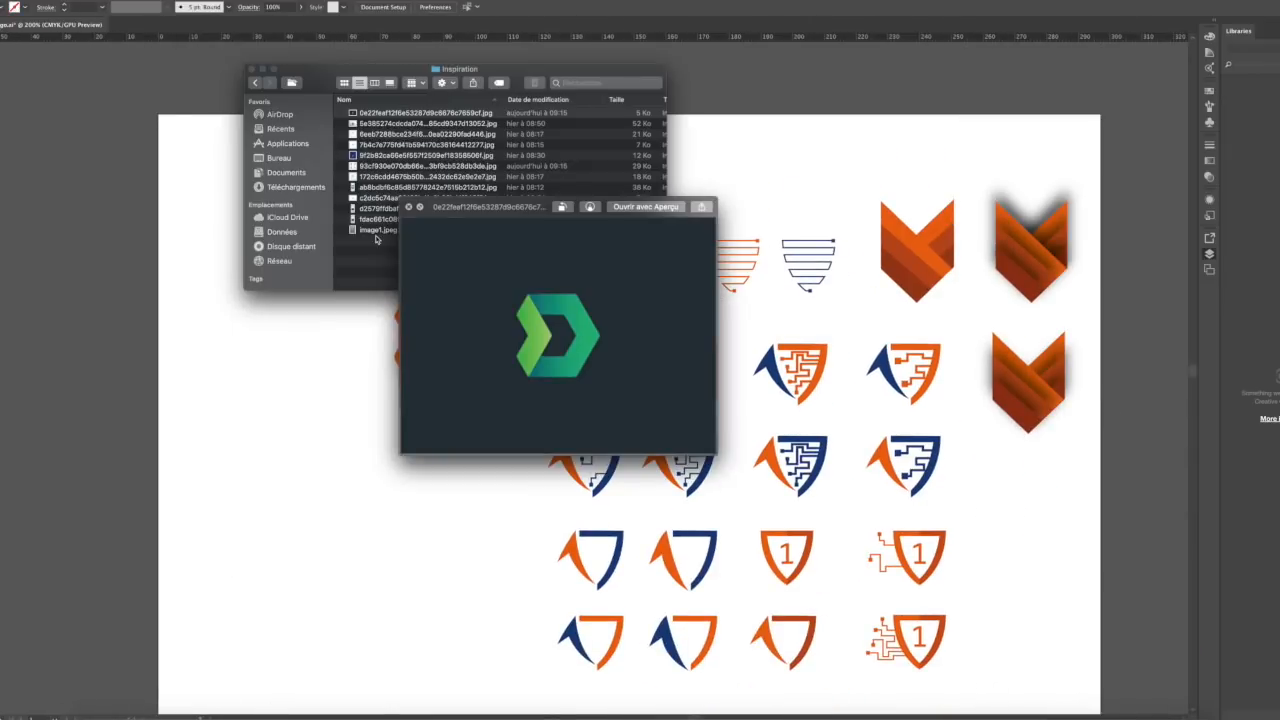
pyautogui.press('Down')
pyautogui.press('Down')
pyautogui.press('Down')
pyautogui.press('Down')
pyautogui.press('Down')
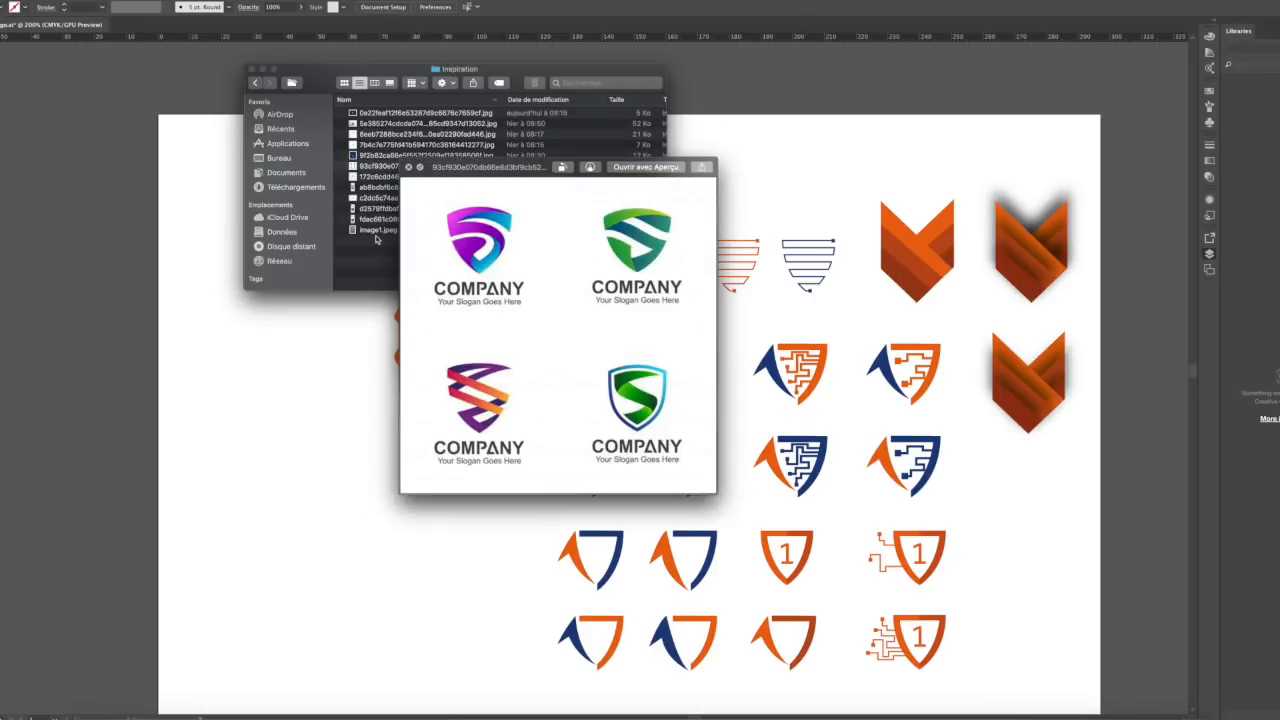
pyautogui.press('Up')
pyautogui.press('Up')
pyautogui.press('Up')
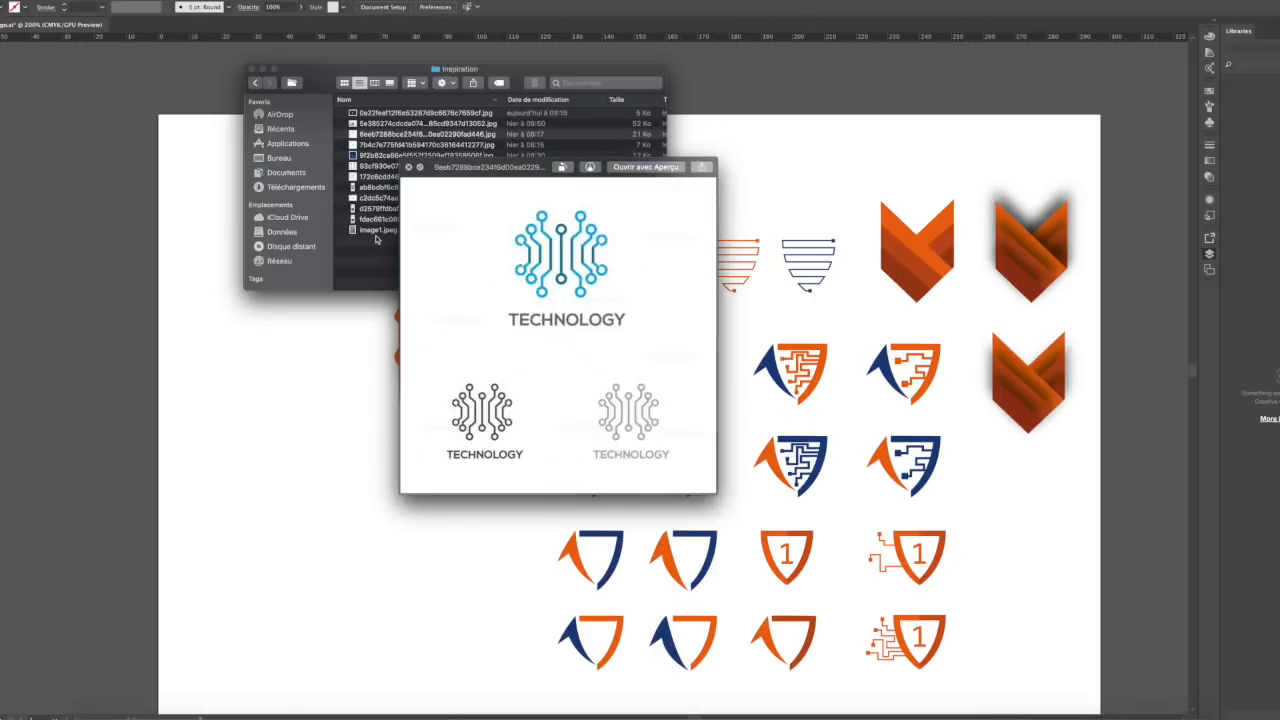
pyautogui.press('Up')
pyautogui.press('Up')
pyautogui.press('space')
pyautogui.press('space')
pyautogui.press('Down')
pyautogui.press('Down')
pyautogui.press('Down')
pyautogui.press('Down')
pyautogui.press('Down')
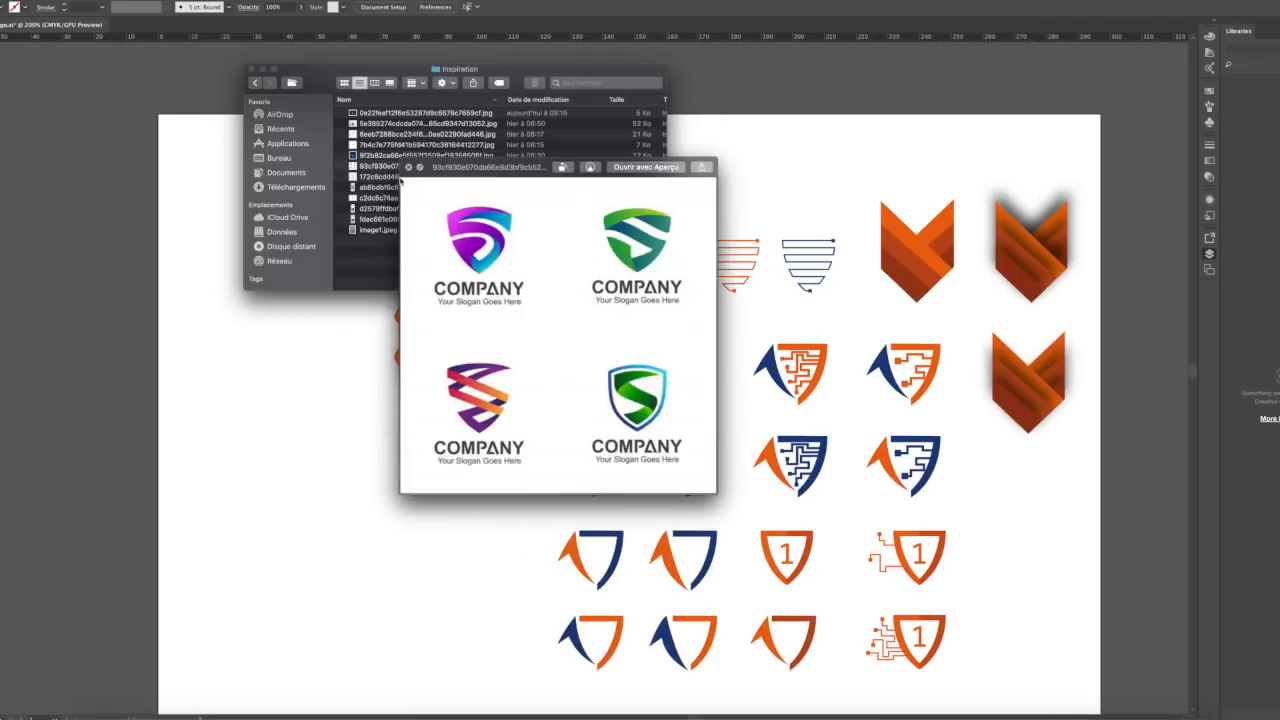
pyautogui.press('Up')
pyautogui.press('Up')
pyautogui.press('Up')
pyautogui.press('Up')
pyautogui.press('Up')
pyautogui.press('space')
# Fill the shield behind the chevron with an orange linear gradient at 0° and adjust its end stop
pyautogui.click(346, 354)
pyautogui.scroll(1, 420, 300)
pyautogui.click(398, 320)
pyautogui.hscroll(1, 398, 320)
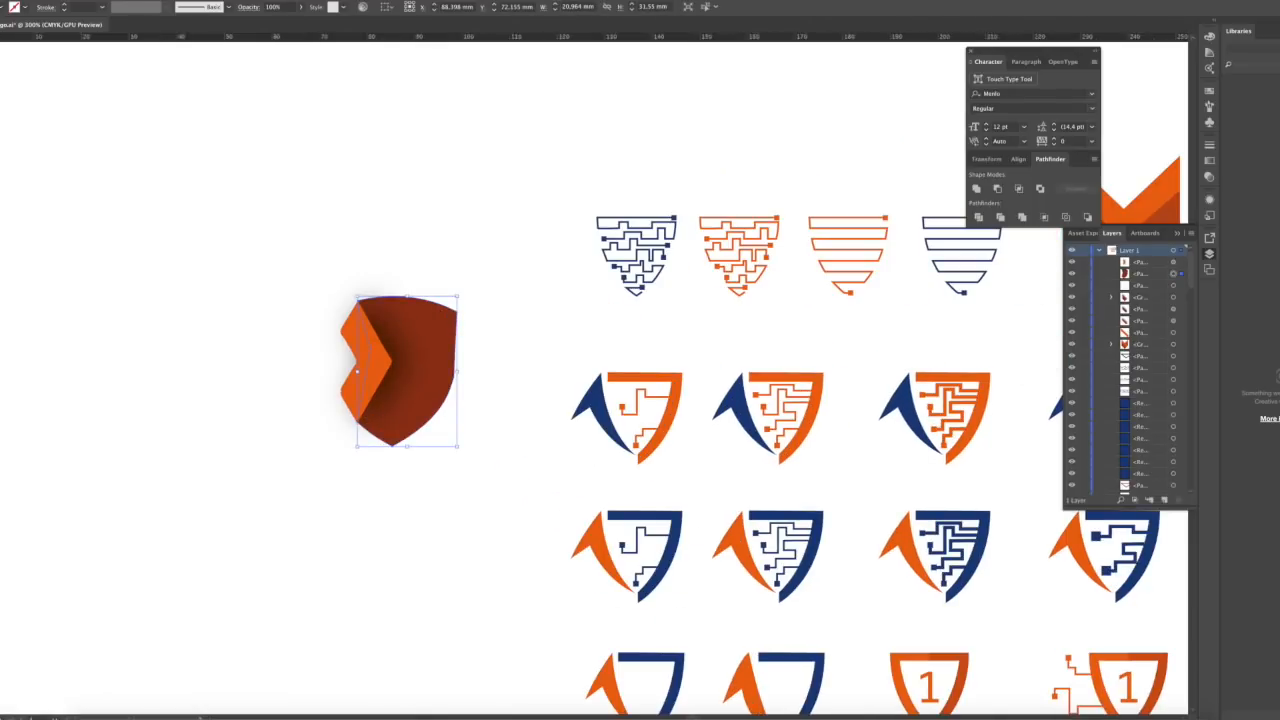
pyautogui.click(1209, 160)
pyautogui.click(1129, 222)
pyautogui.click(2, 7)
pyautogui.moveTo(1071, 231); pyautogui.dragTo(1180, 234)
pyautogui.click(763, 171)
pyautogui.press('super+minus')
pyautogui.press('super+minus')
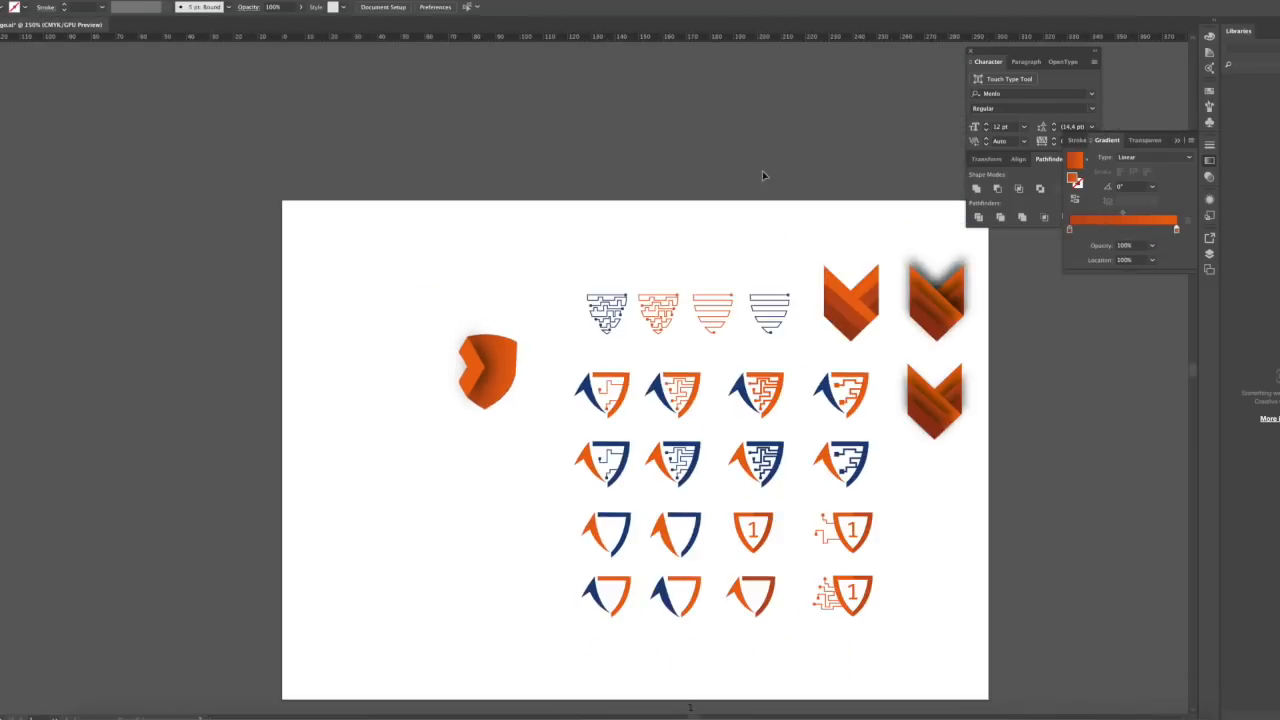
pyautogui.press('super+plus')
pyautogui.hscroll(1, 660, 186)
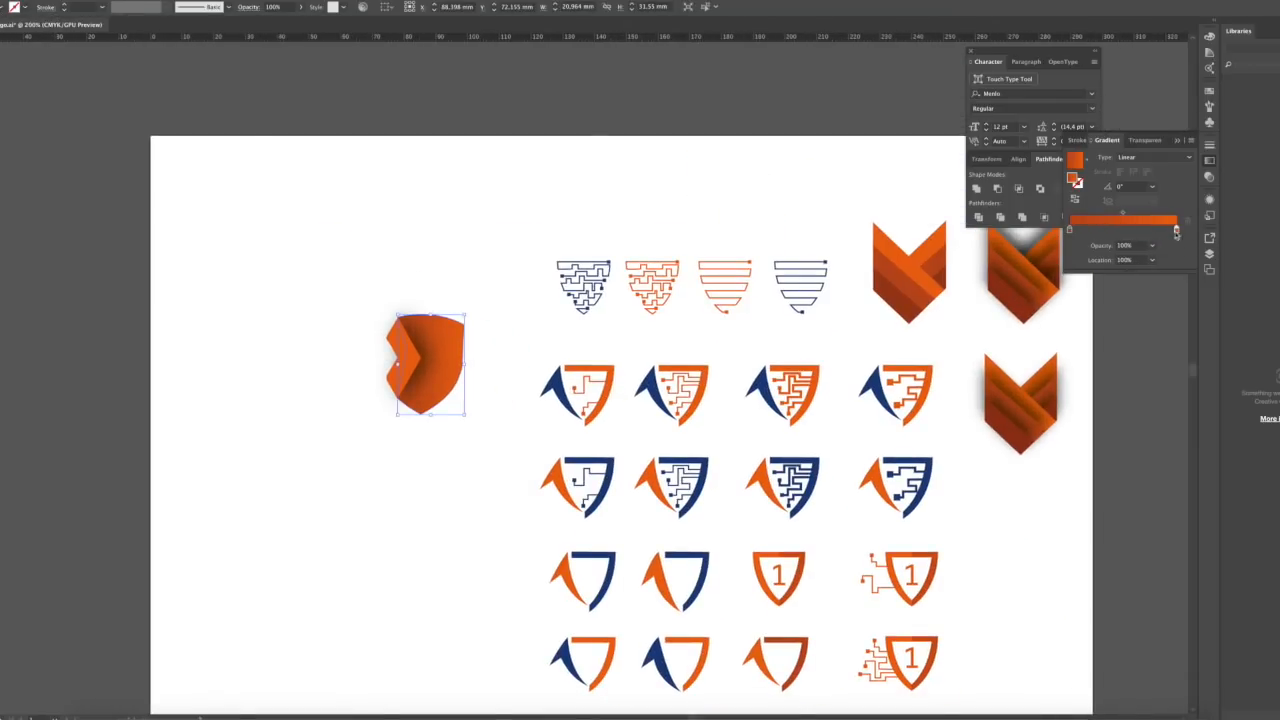
# Adjust the color of the right-hand stop in the shield's orange gradient
pyautogui.click(2, 7)
pyautogui.doubleClick(1176, 231)
pyautogui.click(1177, 232)
pyautogui.doubleClick(1072, 178)
pyautogui.click(778, 181)
pyautogui.click(2, 7)
pyautogui.doubleClick(10, 45)
pyautogui.click(646, 438)
# Set the chevron's fill to #F98443 and move the shield gradient's middle stop to about 56%
pyautogui.click(400, 350)
pyautogui.click(400, 350)
pyautogui.doubleClick(1072, 178)
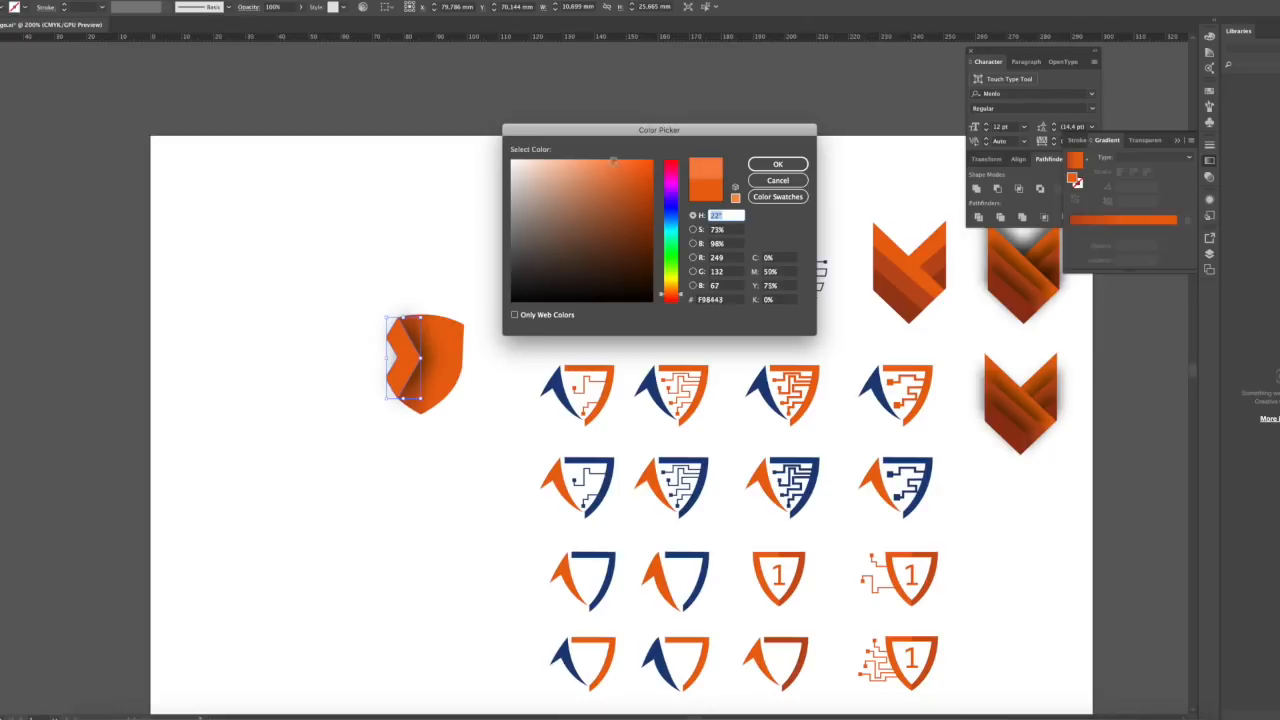
pyautogui.click(778, 164)
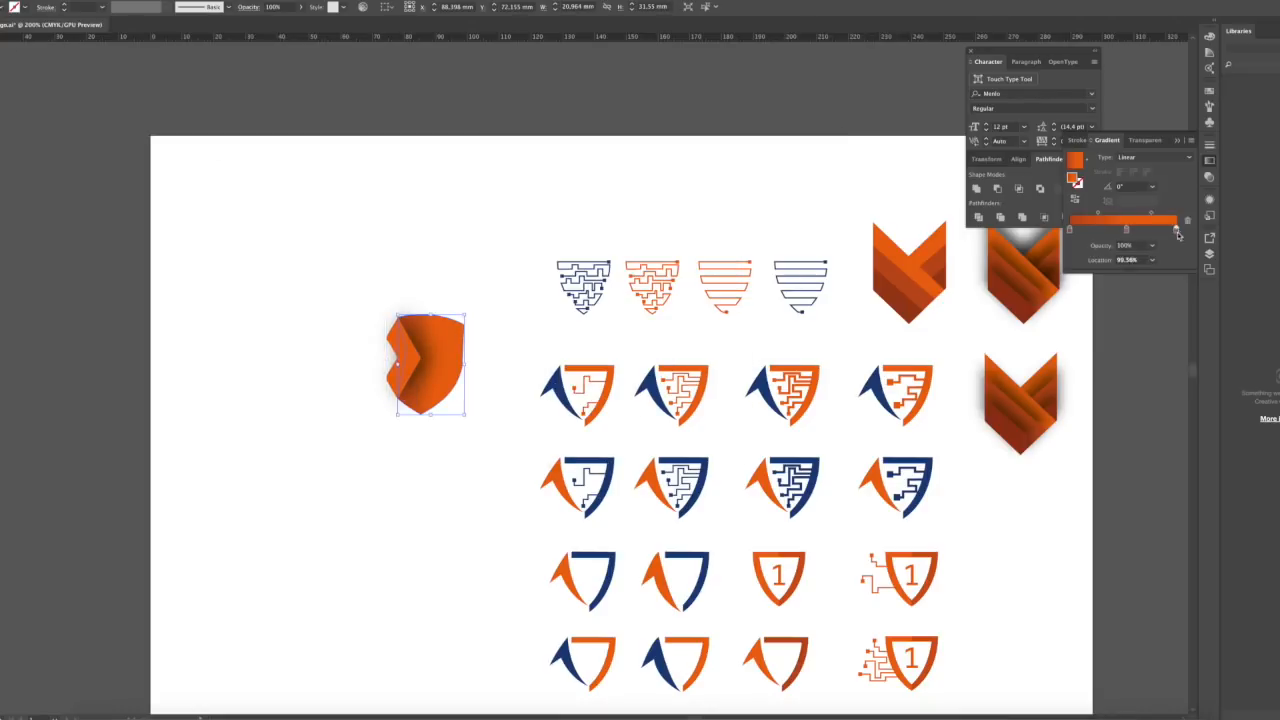
pyautogui.click(1128, 230)
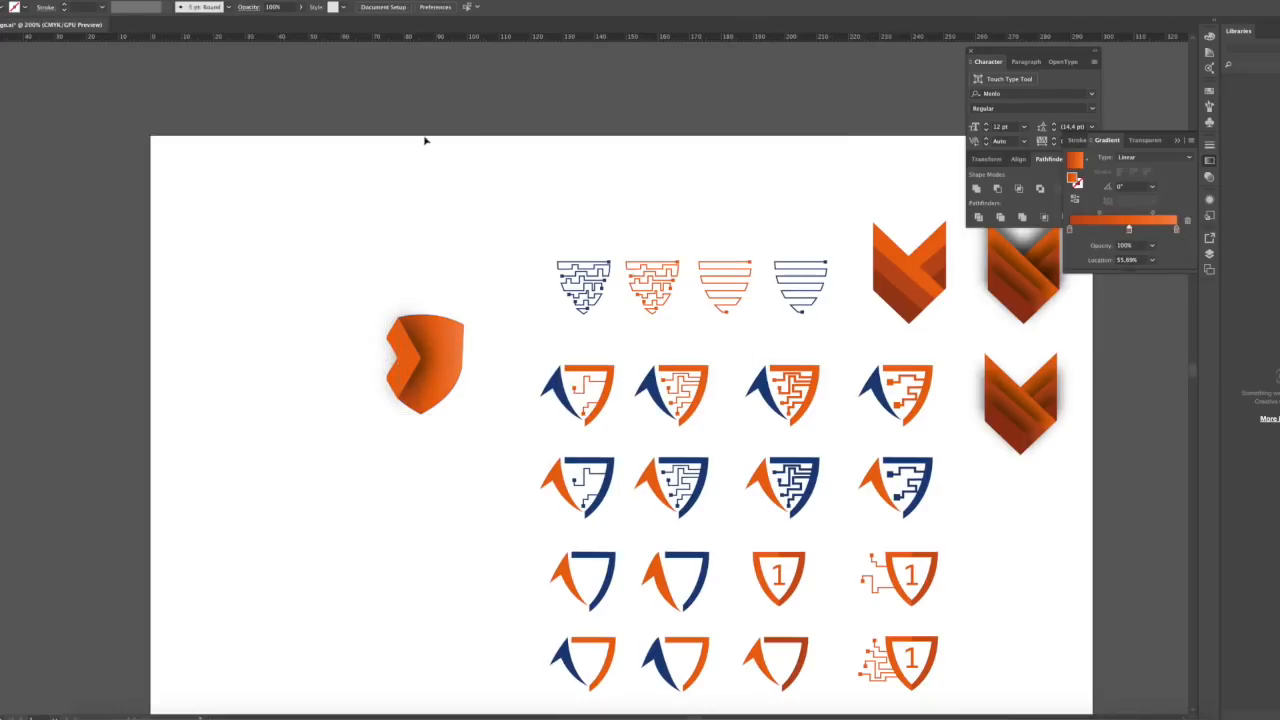
# Scale down the shield-and-chevron emblem and move it above the row of circuit-line shields
pyautogui.hscroll(3, 627, 152)
pyautogui.moveTo(519, 249); pyautogui.dragTo(281, 419)
pyautogui.moveTo(367, 304); pyautogui.dragTo(352, 320)
pyautogui.moveTo(341, 354); pyautogui.dragTo(366, 263)
pyautogui.click(425, 223)
pyautogui.press('super+z')
pyautogui.press('super+z')
pyautogui.moveTo(348, 324); pyautogui.dragTo(380, 217)
pyautogui.moveTo(373, 238); pyautogui.dragTo(697, 170)
# Duplicate the four line shields to the left and give the blue striped copy a 70% drop shadow with 3 mm X offset and 0,5 mm blur
pyautogui.moveTo(404, 234); pyautogui.dragTo(758, 305)
pyautogui.moveTo(705, 291); pyautogui.dragTo(374, 291)
pyautogui.moveTo(336, 236); pyautogui.dragTo(416, 334)
pyautogui.click(170, 1)
pyautogui.moveTo(190, 118)
pyautogui.click(350, 118)
pyautogui.click(321, 257)
pyautogui.moveTo(407, 127); pyautogui.dragTo(666, 133)
pyautogui.click(622, 221)
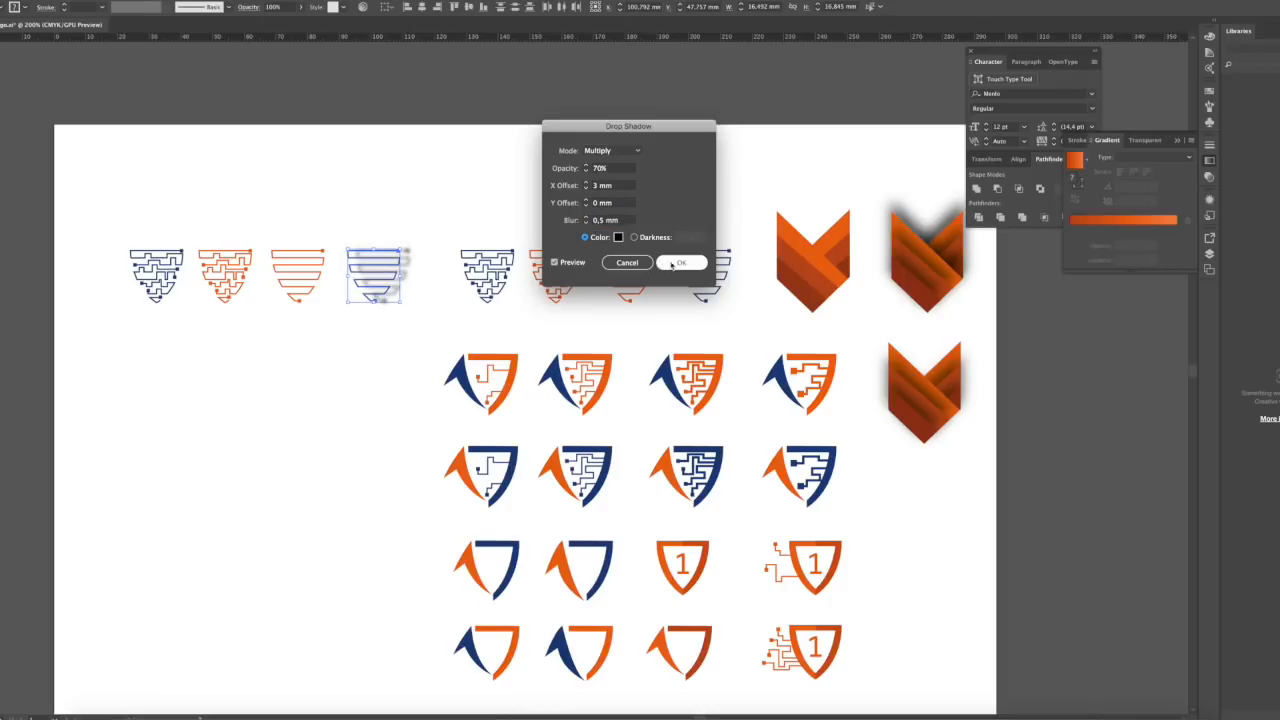
pyautogui.click(672, 264)
pyautogui.click(370, 203)
# Delete the orange striped copy and add a drop shadow to the orange circuit-line copy
pyautogui.click(271, 269)
pyautogui.press('Delete')
pyautogui.click(243, 269)
pyautogui.click(170, 1)
pyautogui.moveTo(218, 114)
pyautogui.click(350, 118)
pyautogui.click(672, 264)
# Delete the blue and orange circuit-line copies, keeping only the shadowed blue striped shield
pyautogui.moveTo(104, 220); pyautogui.dragTo(232, 368)
pyautogui.press('Delete')
pyautogui.hscroll(3, 232, 368)
pyautogui.moveTo(292, 217); pyautogui.dragTo(348, 264)
pyautogui.click(270, 380)
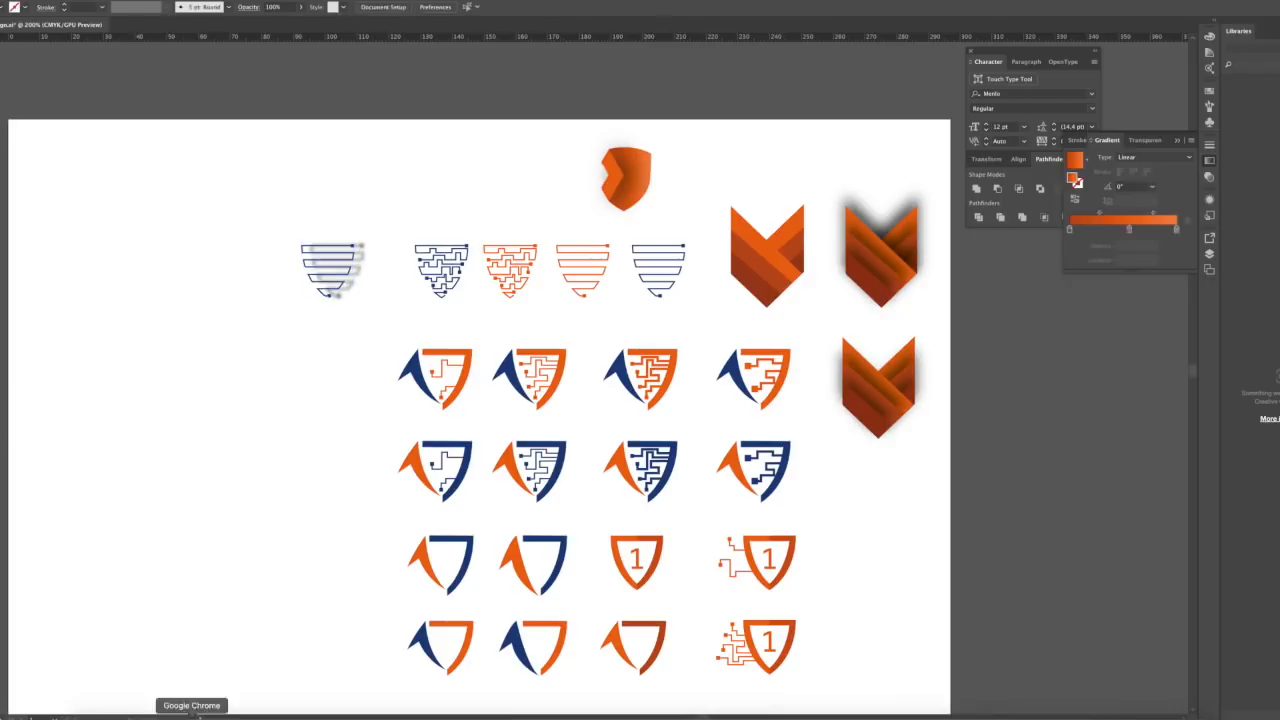
# Switch to Pinterest in Chrome and search for "logo bouclier"
pyautogui.click(198, 717)
pyautogui.click(571, 2)
pyautogui.click(152, 30)
pyautogui.click(411, 102)
pyautogui.write('logo bouclier')
pyautogui.press('Return')
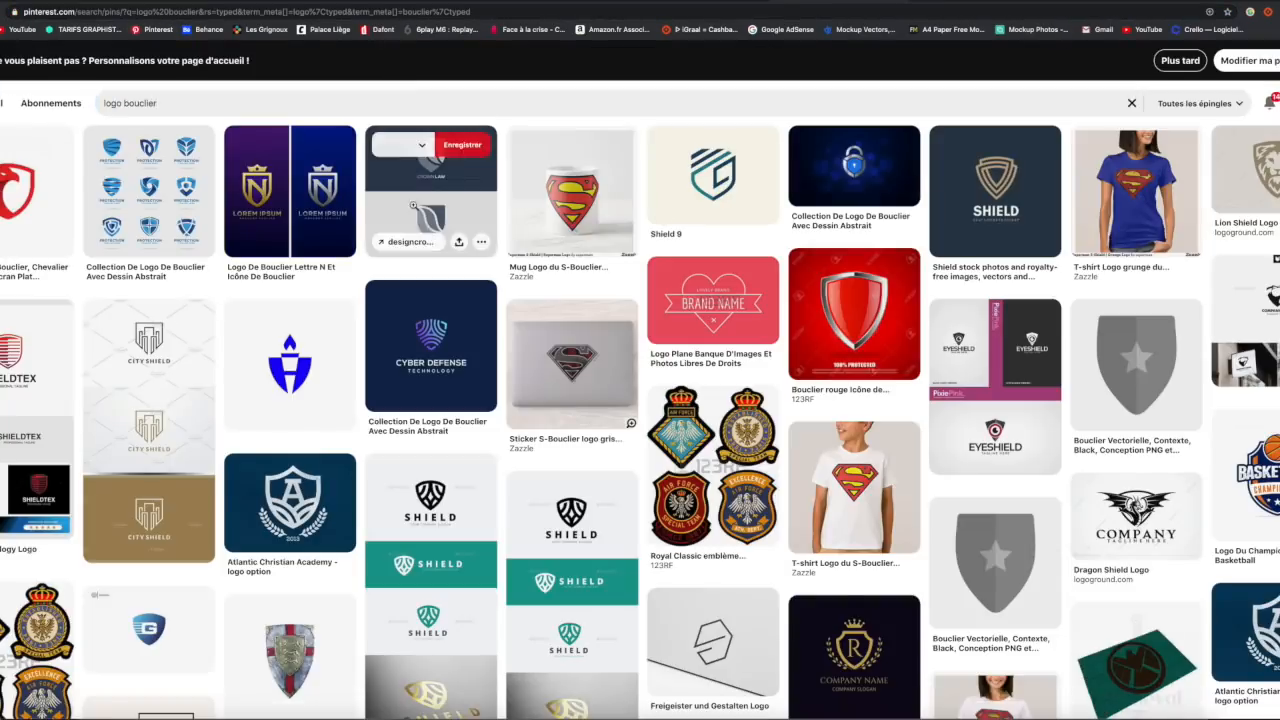
# Change the Pinterest search to "logo cadenas"
pyautogui.click(501, 104)
pyautogui.press('BackSpace')
pyautogui.press('BackSpace')
pyautogui.press('BackSpace')
pyautogui.press('BackSpace')
pyautogui.press('BackSpace')
pyautogui.press('BackSpace')
pyautogui.press('BackSpace')
pyautogui.press('BackSpace')
pyautogui.write('cadenas')
pyautogui.press('Return')
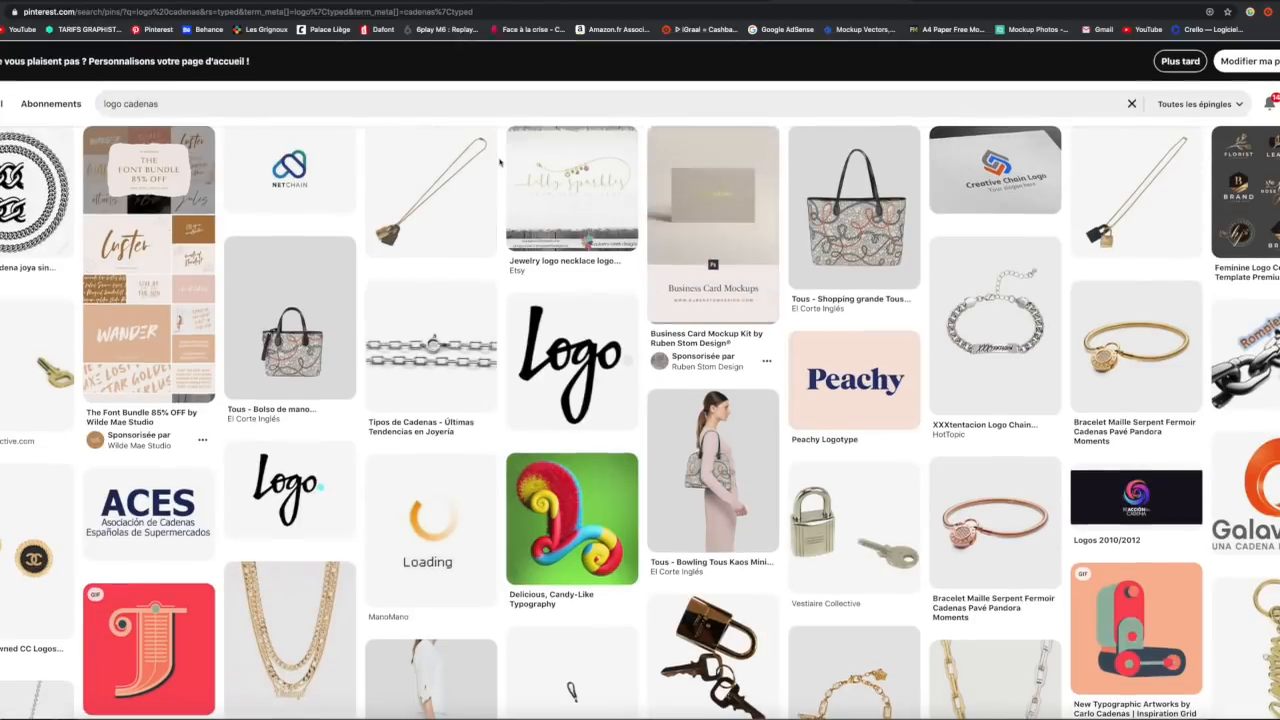
# Search Pinterest for the suggested "logo de cadenas" and browse the pins for padlock logo ideas
pyautogui.click(499, 103)
pyautogui.click(497, 146)
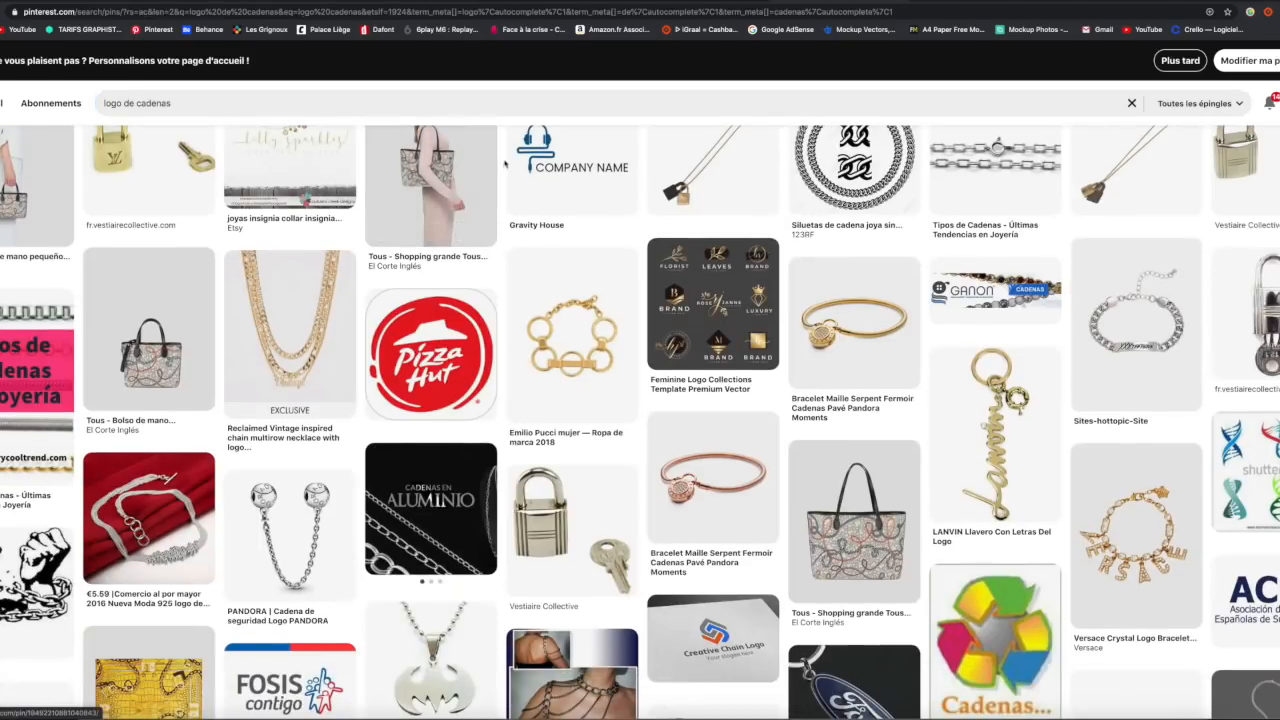
pyautogui.scroll(-10, 500, 150)
pyautogui.scroll(-1, 504, 164)
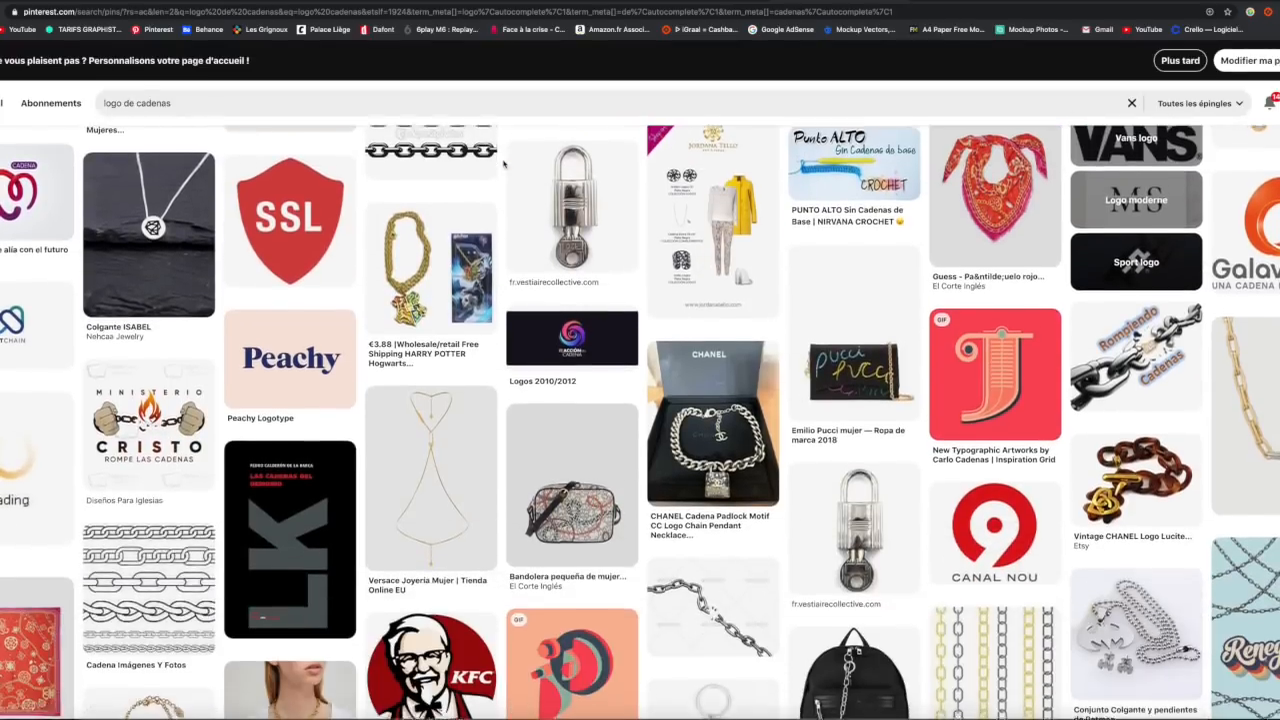
# Change the Pinterest search to "logo cadena" and browse the pins for padlock logo ideas
pyautogui.doubleClick(504, 104)
pyautogui.press('BackSpace')
pyautogui.press('BackSpace')
pyautogui.press('BackSpace')
pyautogui.press('BackSpace')
pyautogui.write('cadena')
pyautogui.press('Return')
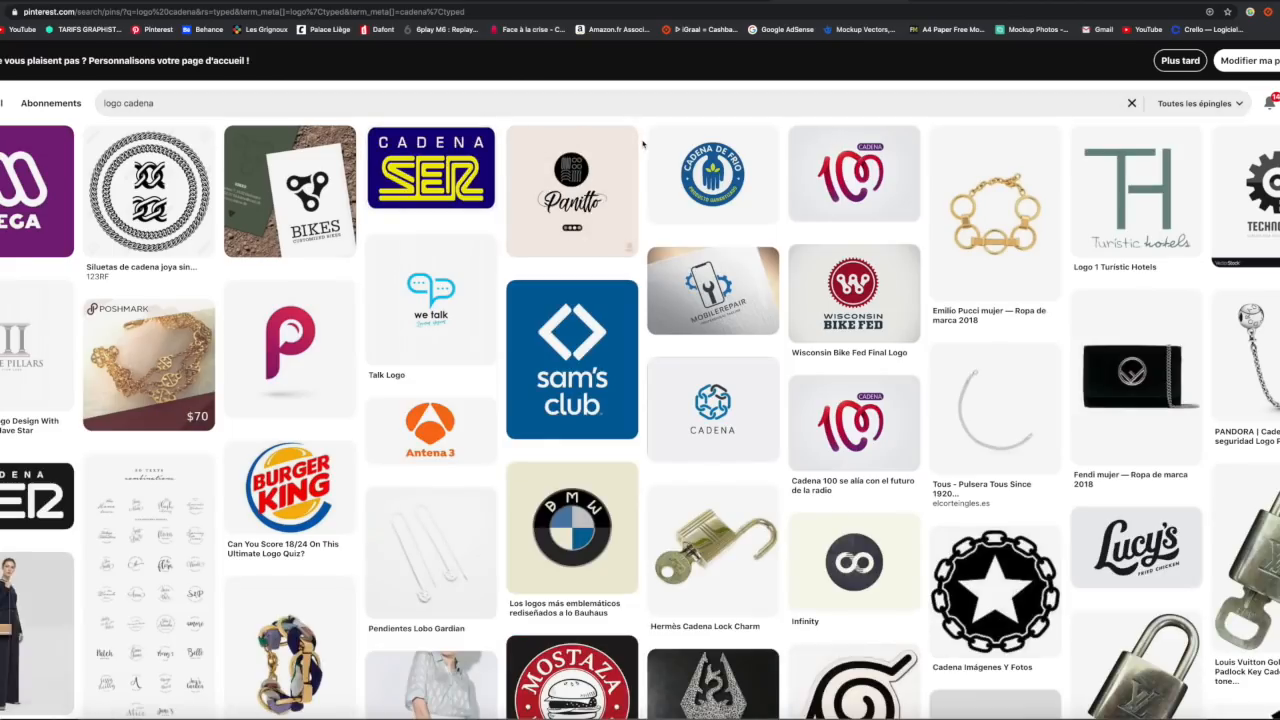
pyautogui.scroll(-8, 642, 145)
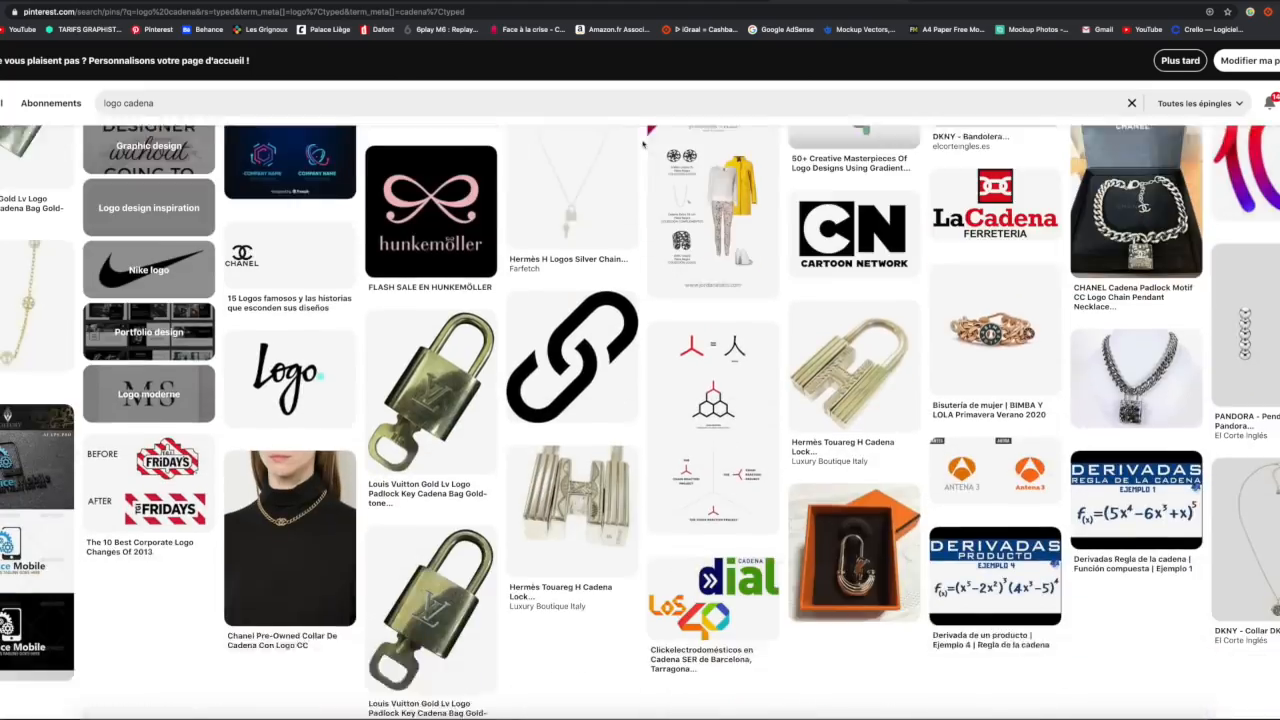
pyautogui.scroll(-10, 642, 145)
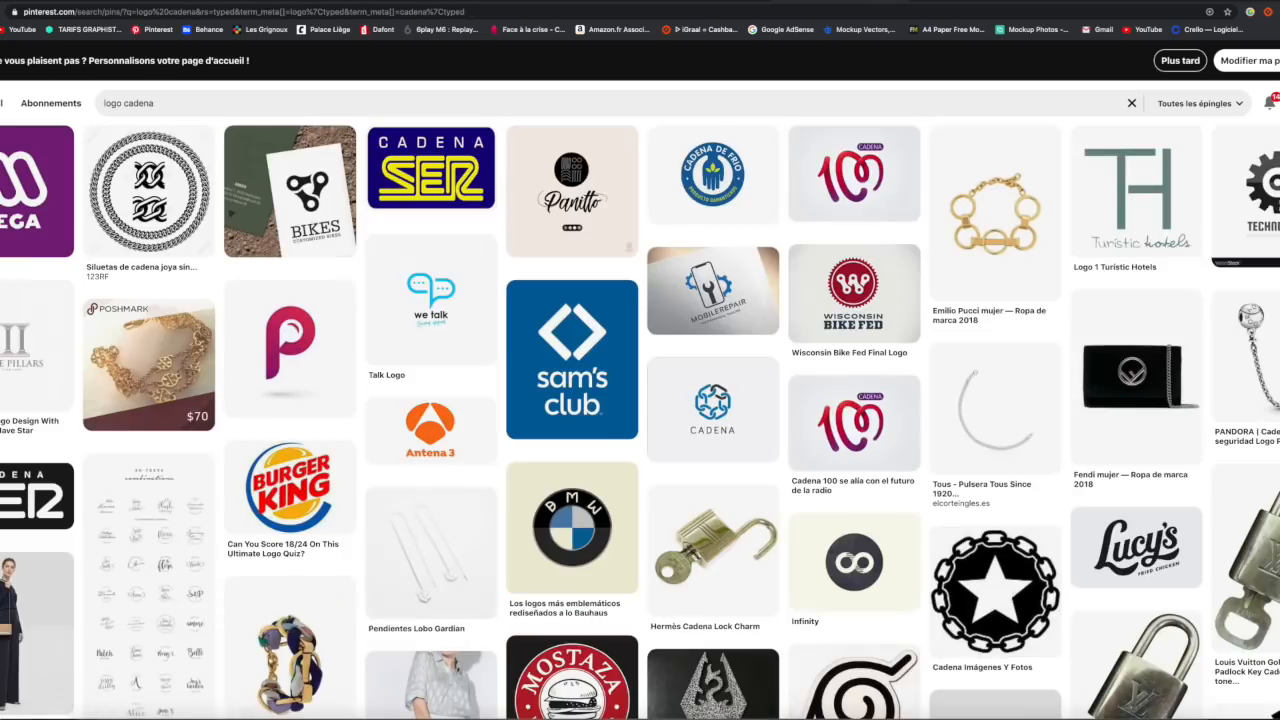
# Save the technology gear logo pin and the blue padlock-shield pin from the "logo bouclier" results as inspiration images
pyautogui.rightClick(1265, 193)
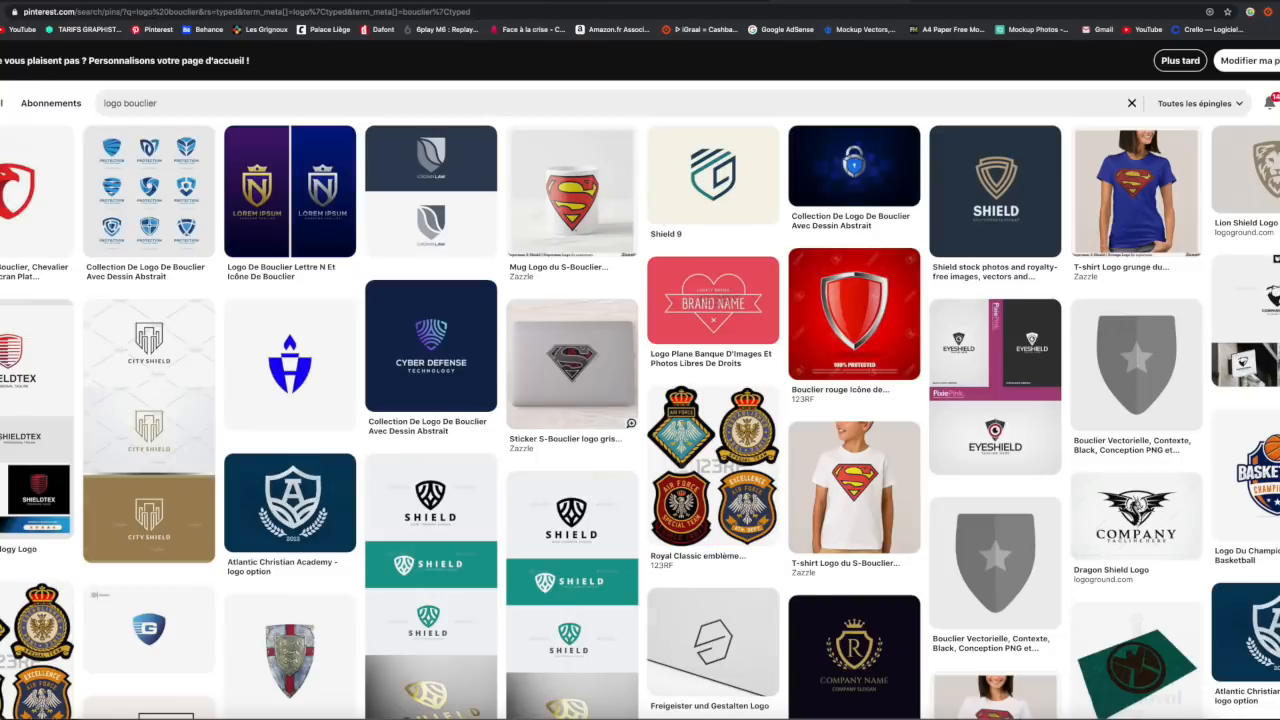
pyautogui.rightClick(794, 128)
pyautogui.press('Escape')
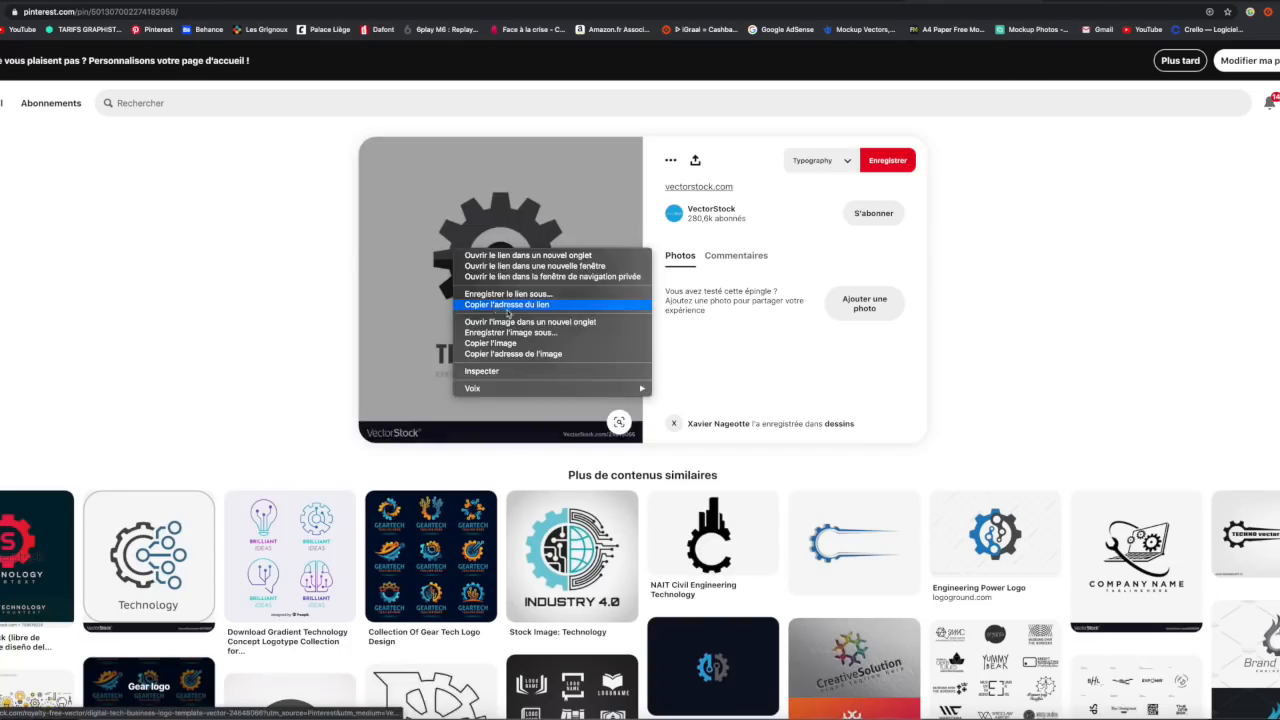
pyautogui.click(510, 332)
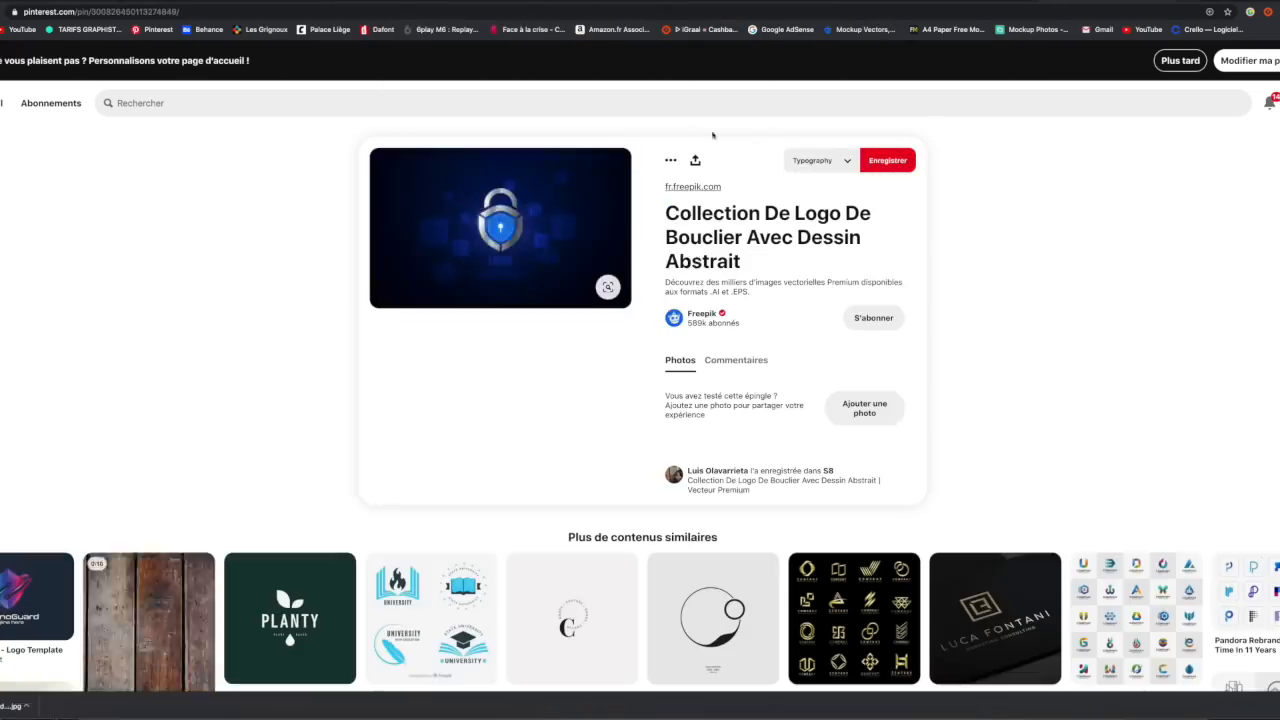
pyautogui.rightClick(503, 220)
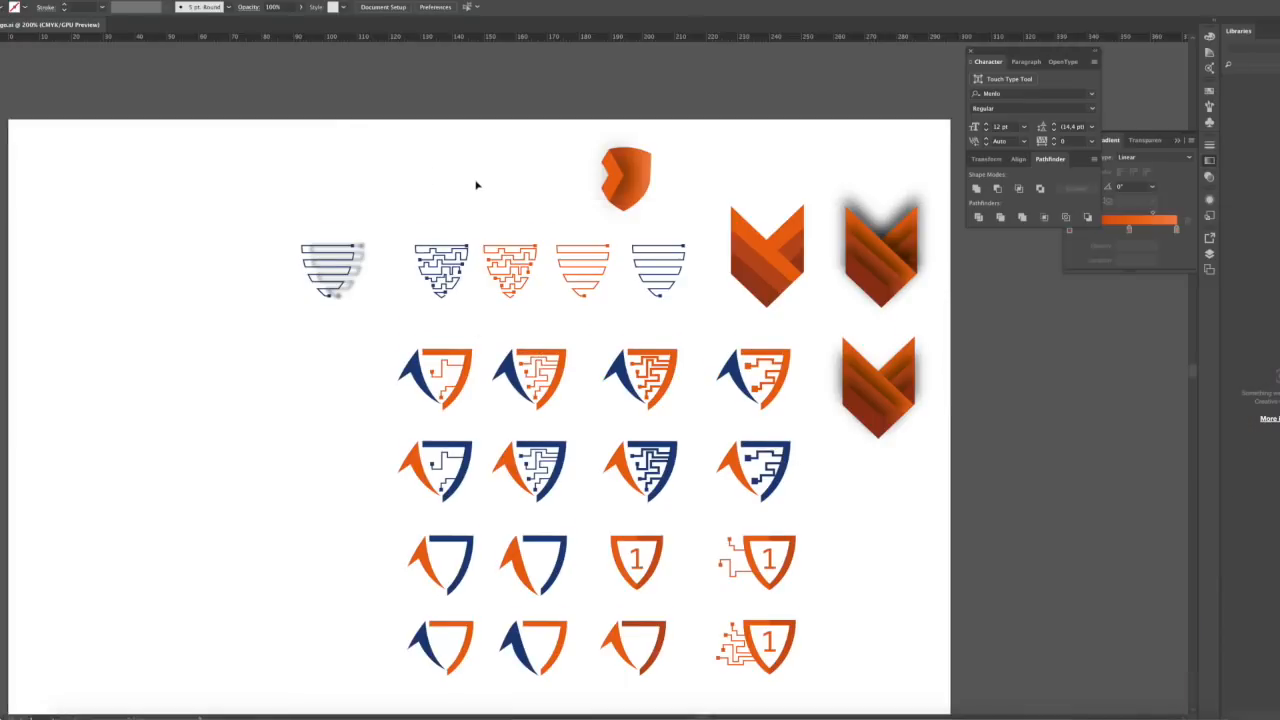
# Switch to Illustrator and copy the lower two-tone arrow shields, in both colourings, into the empty space beside their rows
pyautogui.scroll(-2, 466, 180)
pyautogui.hotkey('ctrl', '-')
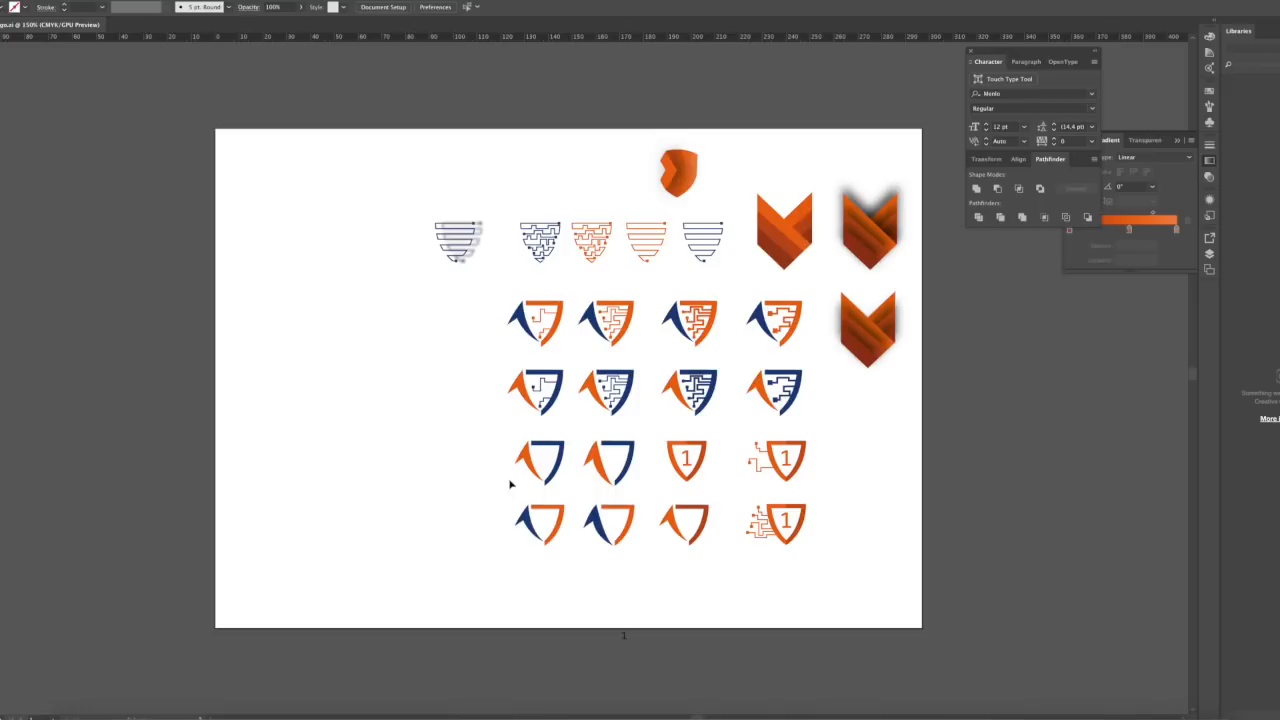
pyautogui.moveTo(543, 503); pyautogui.dragTo(548, 515)
pyautogui.moveTo(560, 508); pyautogui.dragTo(471, 491)
pyautogui.press('super+plus')
pyautogui.press('super+plus')
pyautogui.press('super+plus')
pyautogui.press('super+plus')
pyautogui.hscroll(5, 489, 480)
# Place the saved padlock-shield image from the Inspiration folder and trace its keyhole with a circle about 4.1 mm wide and a rounded bar
pyautogui.click(40, 103)
pyautogui.press('super+Tab')
pyautogui.press('space')
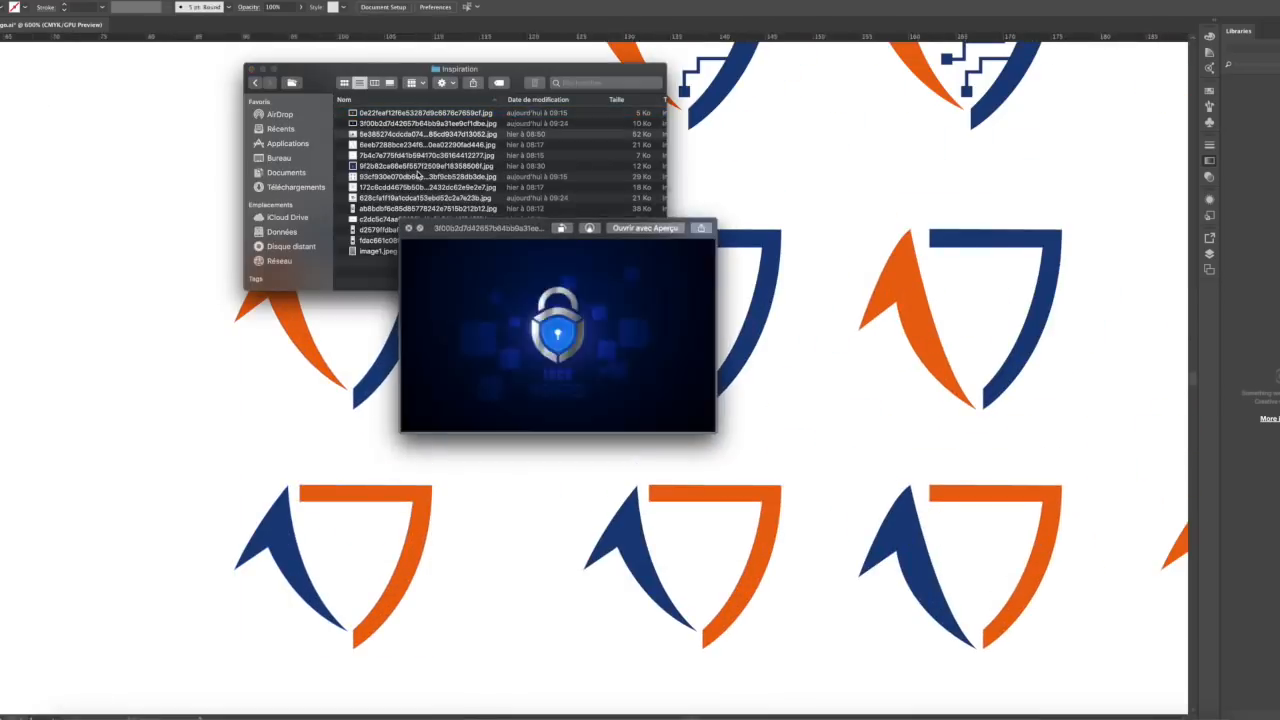
pyautogui.press('space')
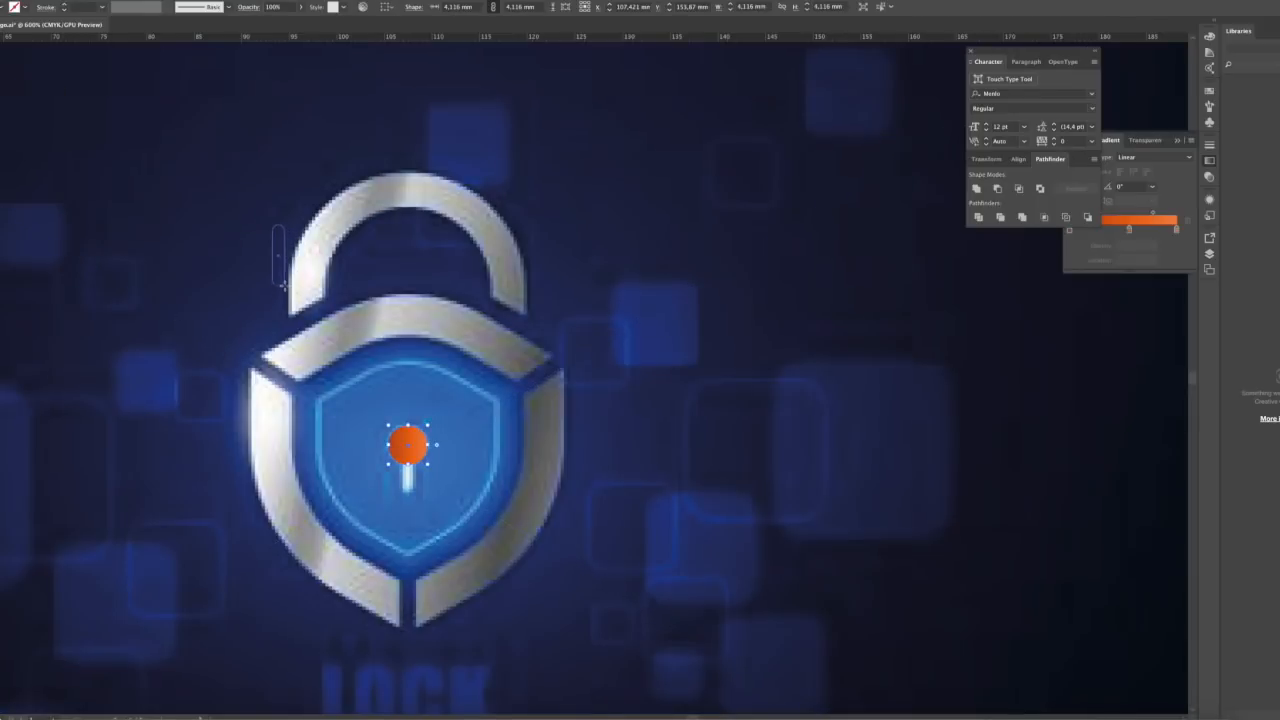
pyautogui.moveTo(407, 450); pyautogui.dragTo(407, 451)
pyautogui.keyDown('shift'); pyautogui.click(418, 444); pyautogui.keyUp('shift')
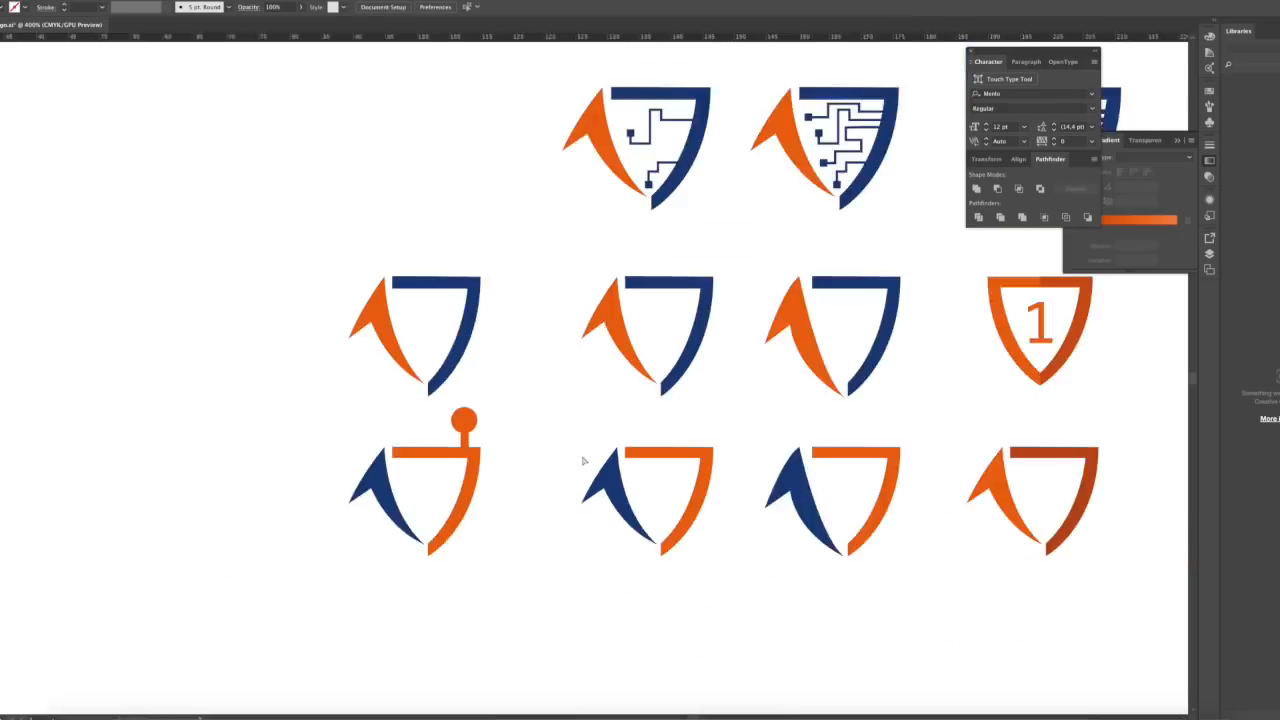
# Move the orange keyhole inside the copied blue-arrow shield and line it up above the shield's lower tip
pyautogui.press('super+minus')
pyautogui.press('super+plus')
pyautogui.press('super+plus')
pyautogui.press('super+plus')
pyautogui.moveTo(508, 398); pyautogui.dragTo(485, 426)
pyautogui.click(486, 352)
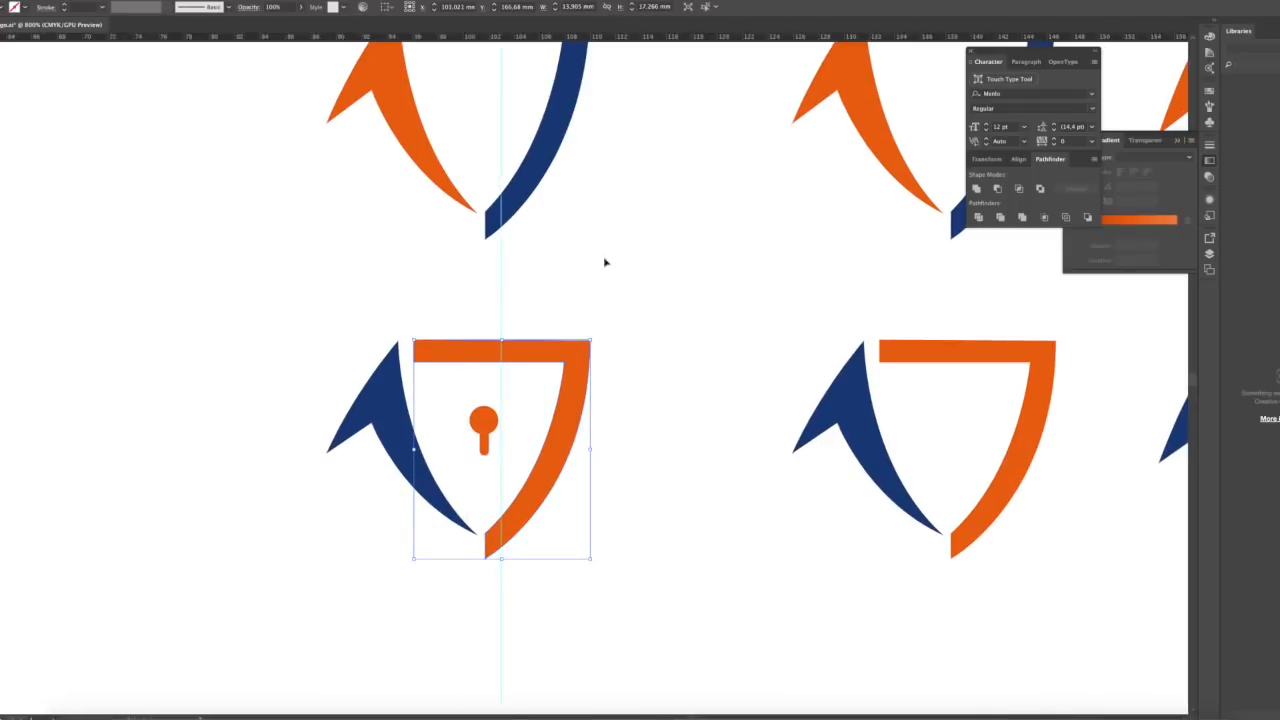
pyautogui.click(486, 444)
pyautogui.press('super+z')
pyautogui.moveTo(503, 449); pyautogui.dragTo(492, 424)
pyautogui.click(628, 421)
pyautogui.click(489, 411)
pyautogui.press('super+z')
# Move the orange-arrow shield copy higher to leave space above the shield with the keyhole
pyautogui.press('super+minus')
pyautogui.press('super+minus')
pyautogui.moveTo(553, 290); pyautogui.dragTo(567, 243)
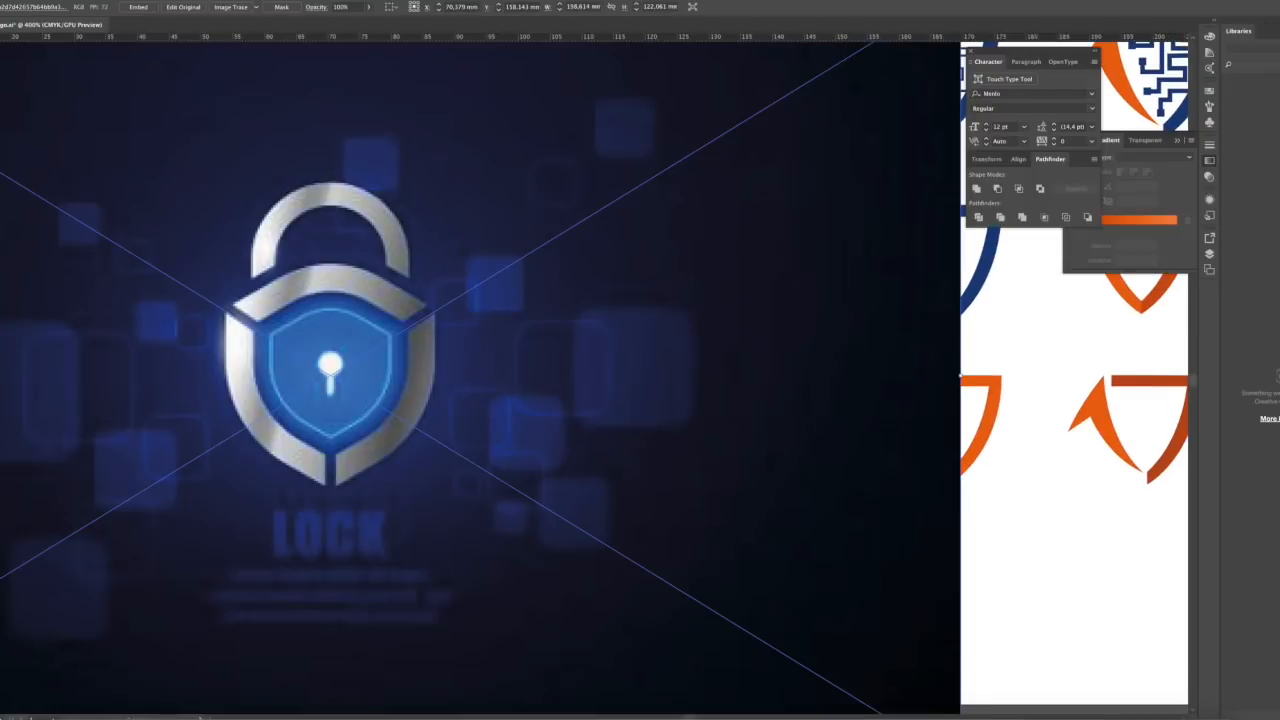
# Trace the padlock's shackle from the reference image with the Pen tool as an orange arch
pyautogui.click(277, 266)
pyautogui.moveTo(330, 204); pyautogui.dragTo(387, 204)
pyautogui.click(387, 264)
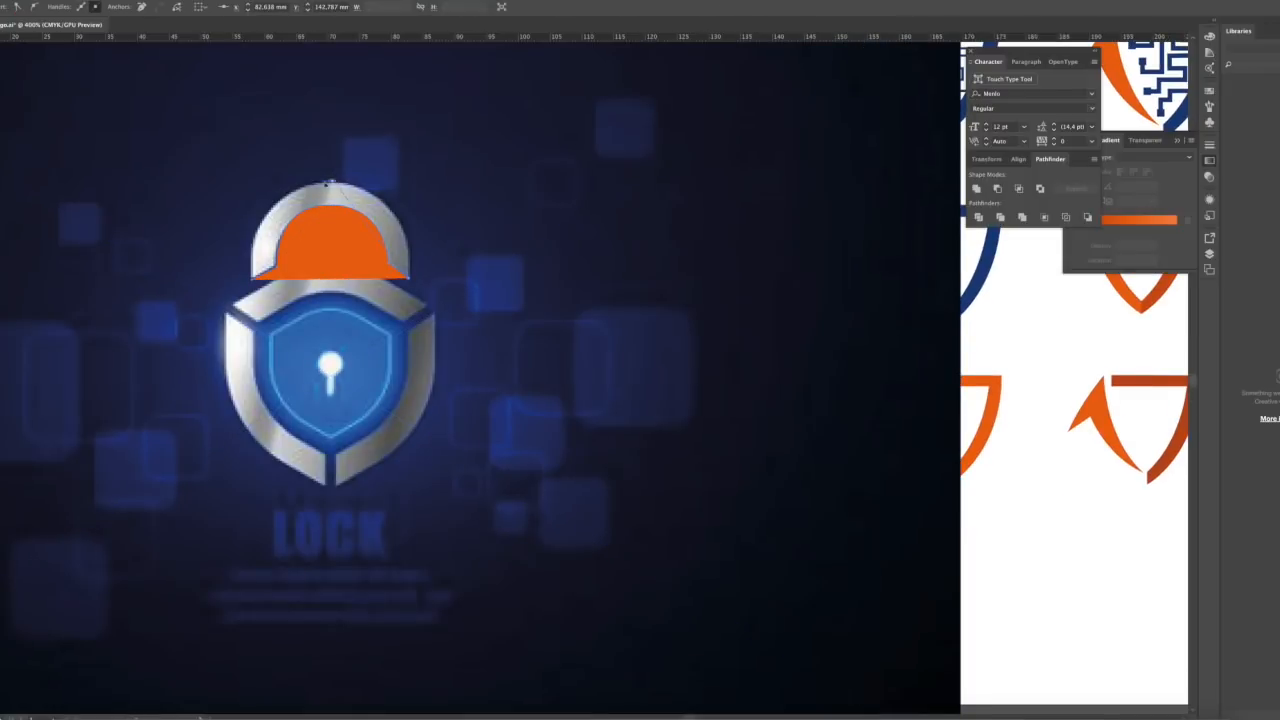
pyautogui.click(260, 276)
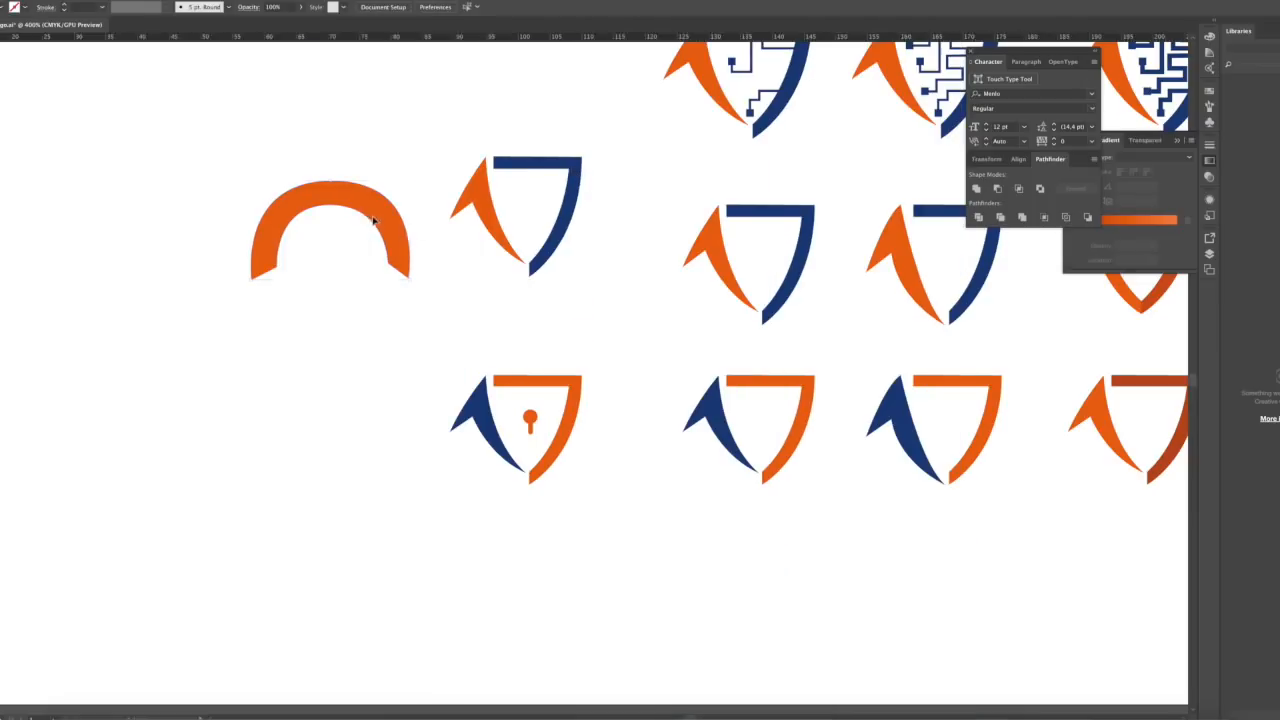
# Place the shackle above the keyhole shield and scale it to about 9.8 mm wide and 6.1 mm high
pyautogui.moveTo(337, 228); pyautogui.dragTo(552, 349)
pyautogui.click(656, 344)
pyautogui.press('super+minus')
pyautogui.hscroll(1, 656, 344)
pyautogui.click(541, 350)
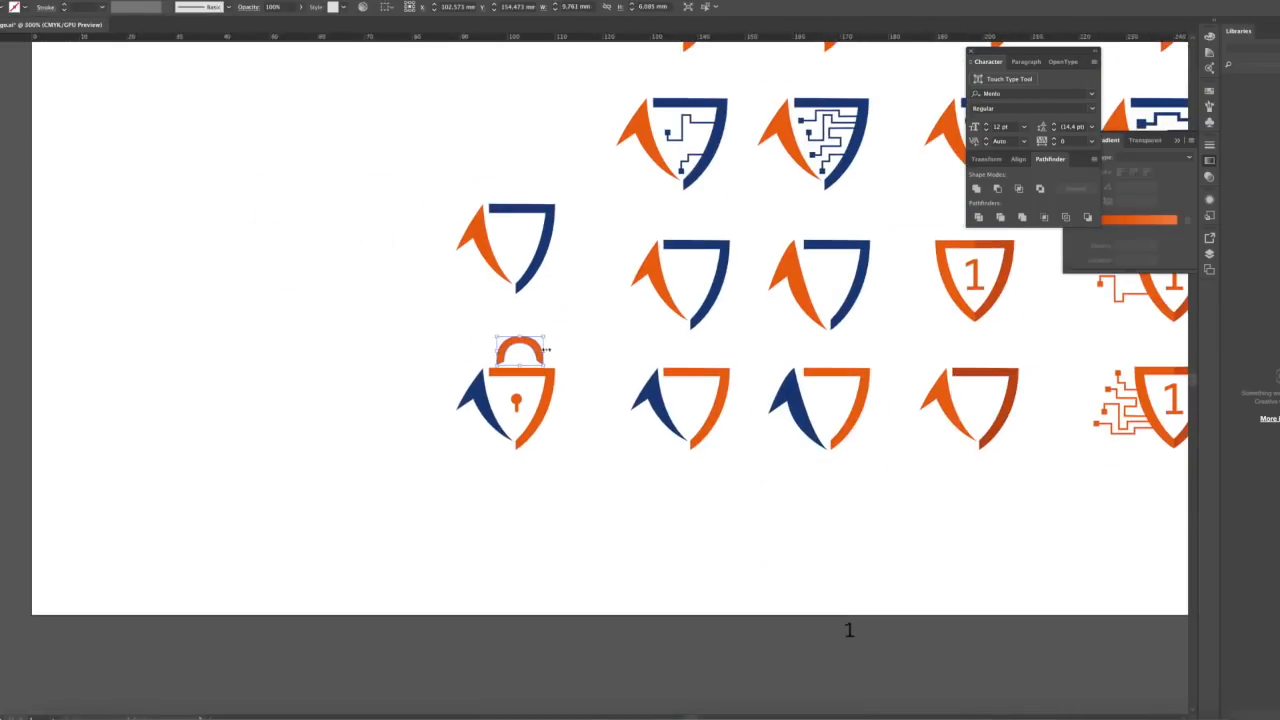
# Duplicate the padlock shield into a set of two rows, keeping the lower-left copy without a shackle
pyautogui.press('super+minus')
pyautogui.moveTo(544, 347); pyautogui.dragTo(402, 347)
pyautogui.press('Delete')
pyautogui.moveTo(548, 336); pyautogui.dragTo(478, 408)
pyautogui.moveTo(526, 371); pyautogui.dragTo(420, 277)
# Recolour the upper padlock pair with orange arrows and blue shields, keyholes and shackles, and delete the shackle from the left one
pyautogui.click(408, 291)
pyautogui.keyDown('shift'); pyautogui.click(499, 291); pyautogui.keyUp('shift')
pyautogui.press('i')
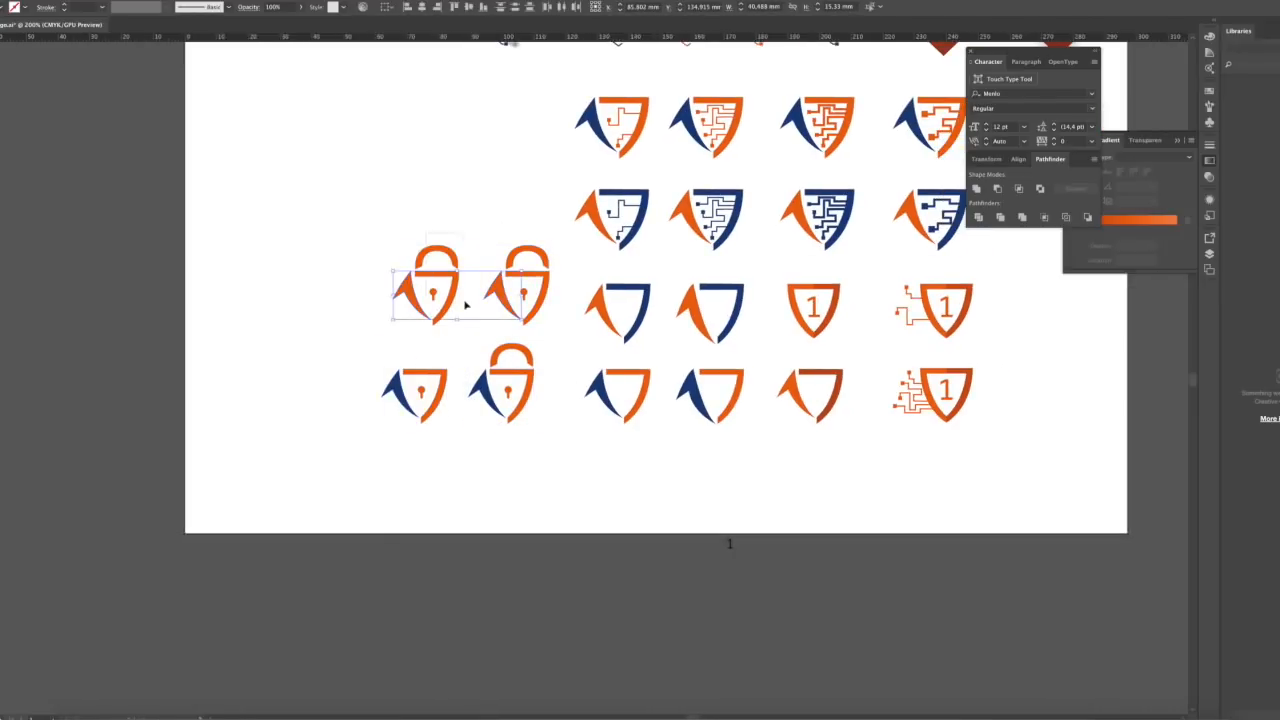
pyautogui.click(27, 34)
pyautogui.click(387, 238)
pyautogui.scroll(2, 387, 238)
pyautogui.hscroll(2, 387, 238)
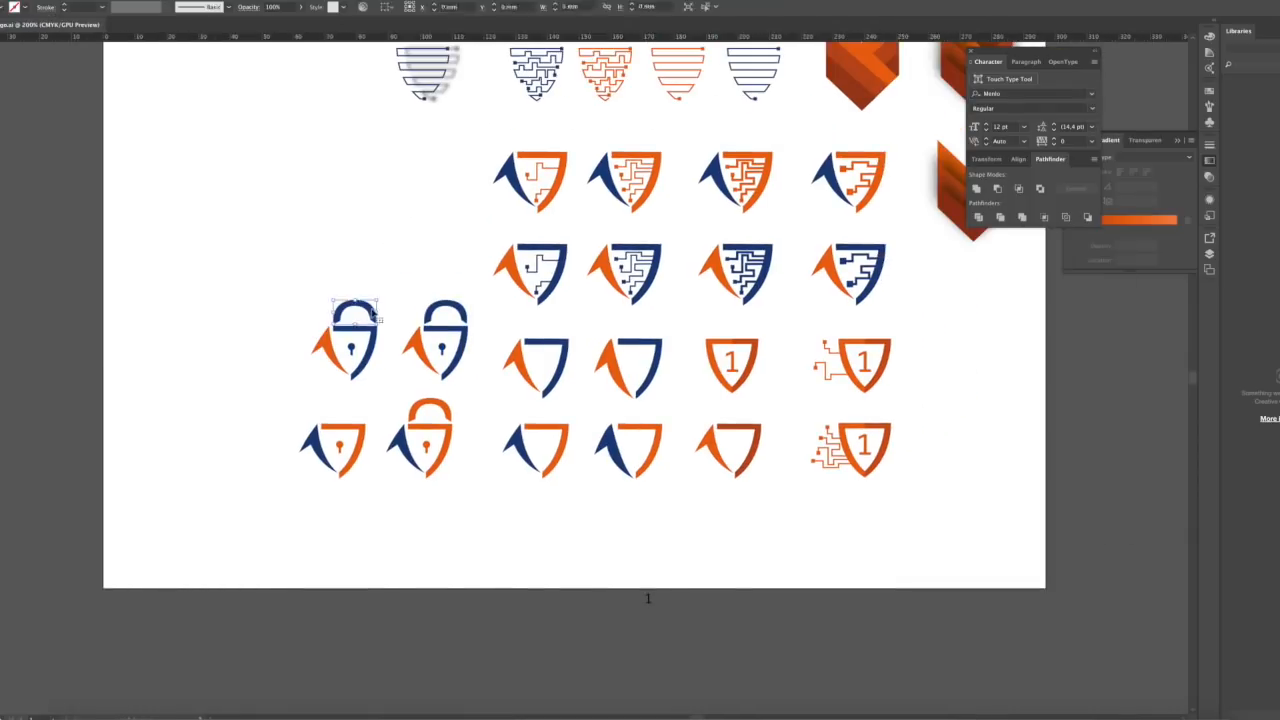
pyautogui.scroll(2, 416, 248)
pyautogui.hscroll(3, 427, 317)
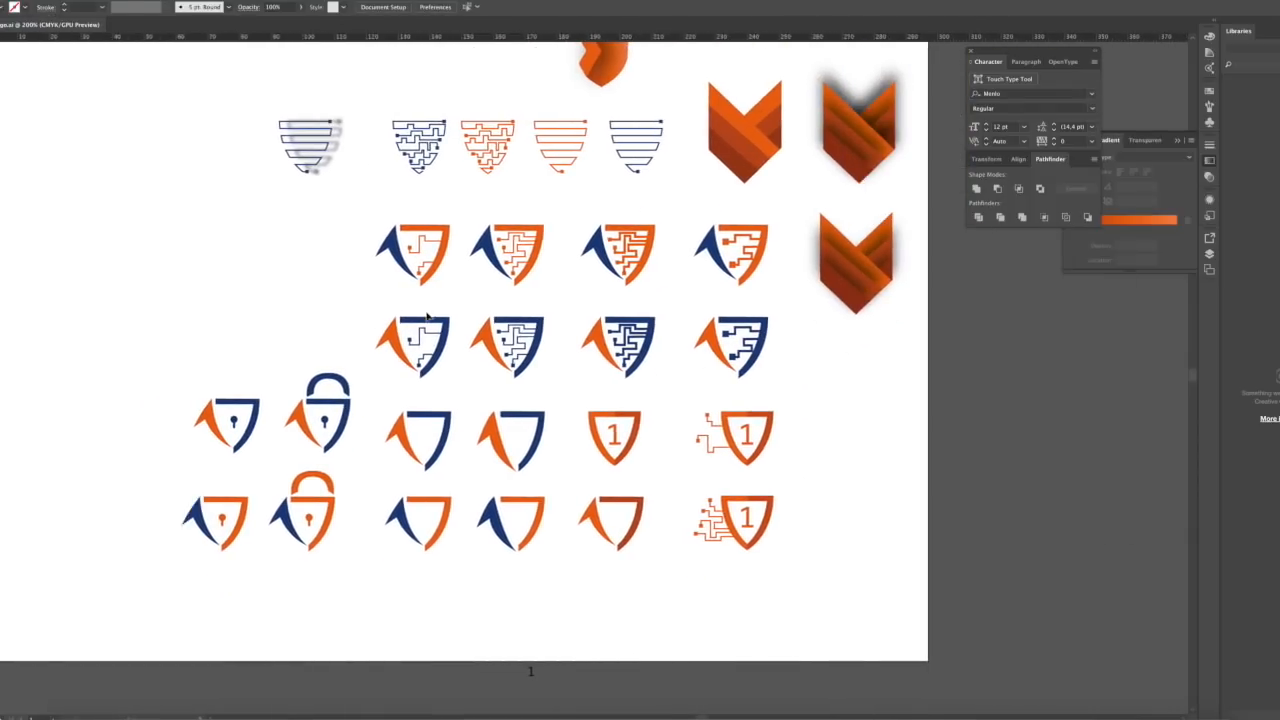
# Move the lower shadowed chevron down and place an enlarged white copy of the keyhole on it
pyautogui.scroll(2, 908, 411)
pyautogui.moveTo(866, 357); pyautogui.dragTo(866, 477)
pyautogui.click(221, 597)
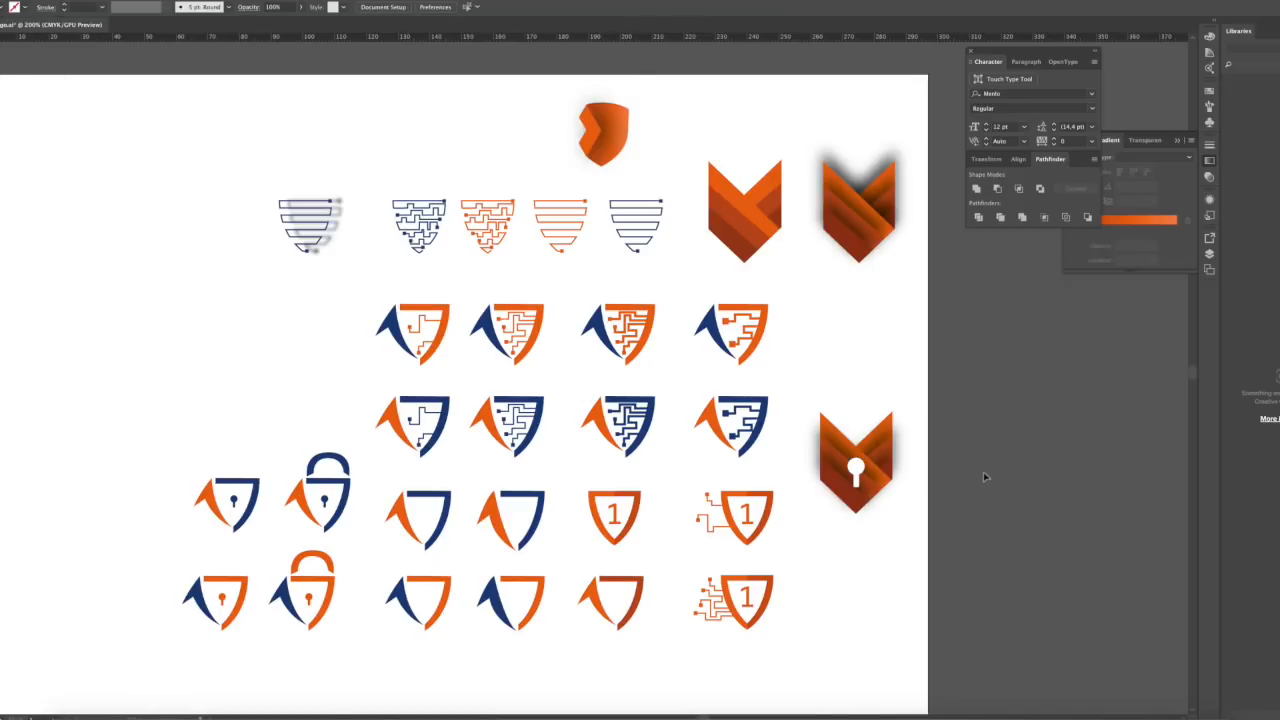
# Copy the keyhole chevron upward and delete the keyhole from the upper copy
pyautogui.press('super+plus')
pyautogui.click(620, 537)
pyautogui.moveTo(669, 477); pyautogui.dragTo(670, 290)
pyautogui.click(617, 340)
pyautogui.press('Delete')
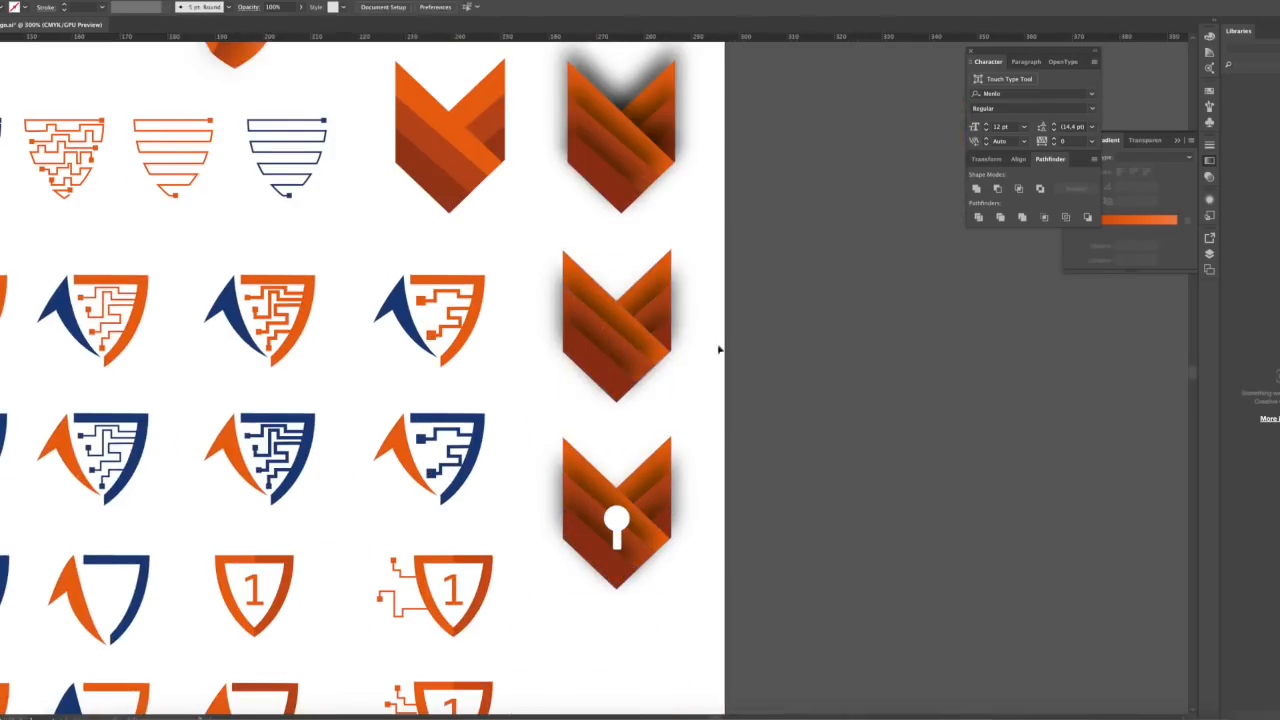
# Centre the white keyhole on the lower chevron with guides through the chevron's middle and small nudges
pyautogui.scroll(-2, 617, 340)
pyautogui.hscroll(1, 617, 340)
pyautogui.click(589, 432)
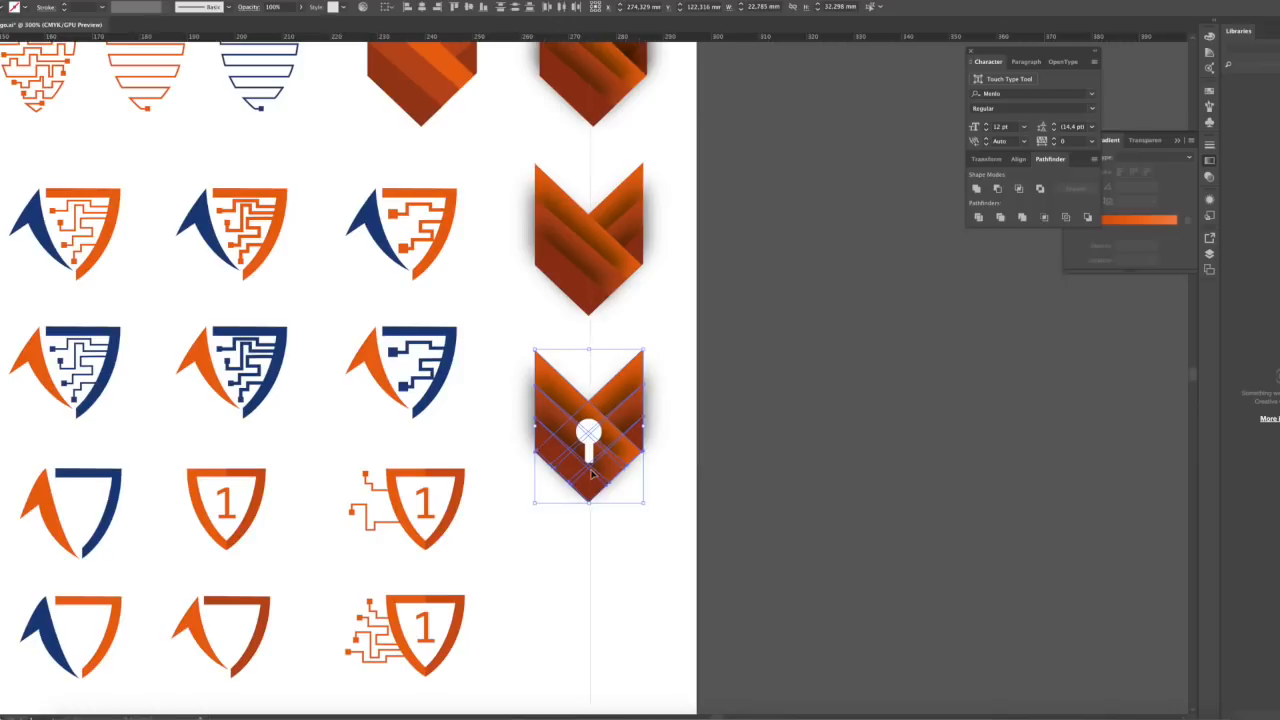
pyautogui.click(588, 432)
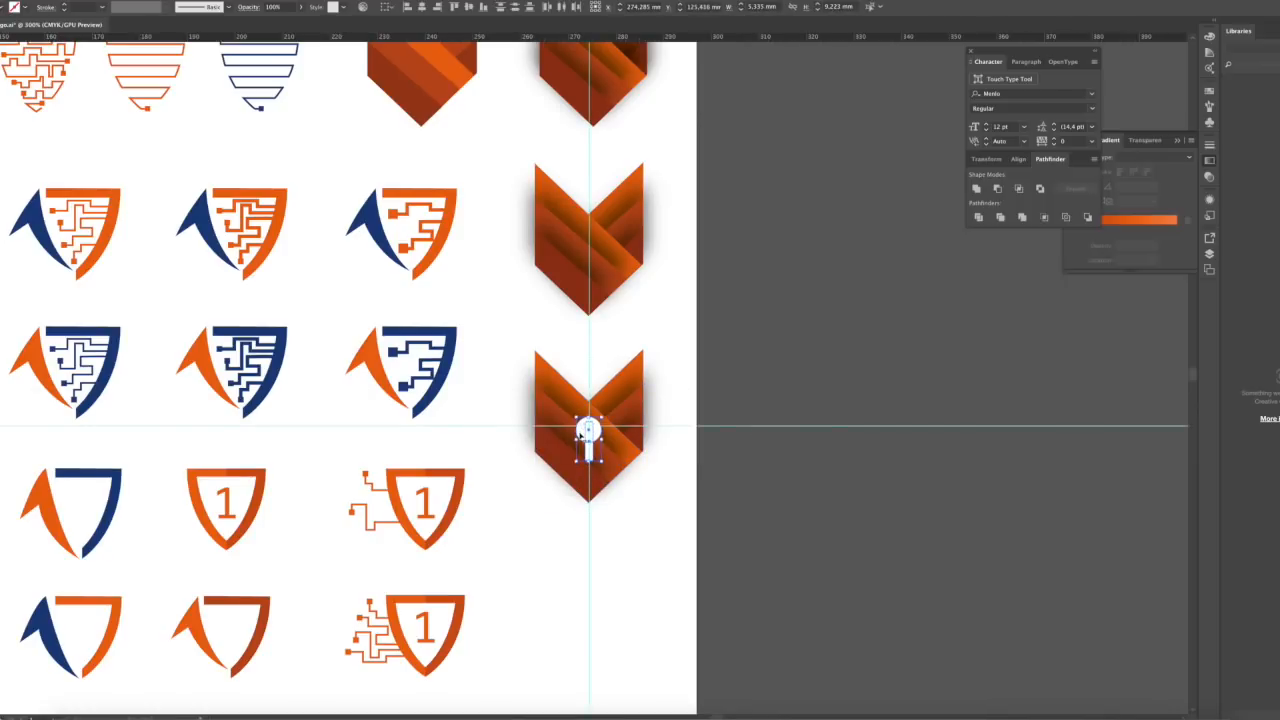
pyautogui.press('Down')
pyautogui.press('super+plus')
pyautogui.press('super+plus')
pyautogui.press('super+plus')
pyautogui.press('Left')
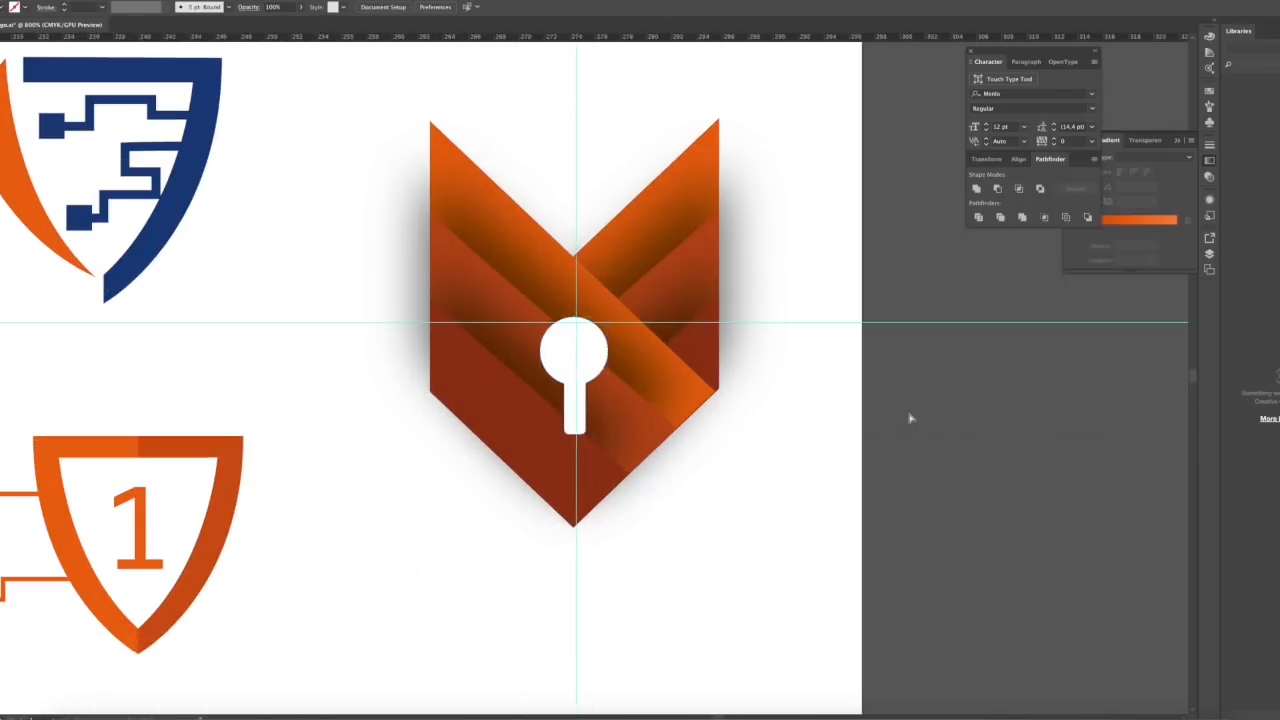
pyautogui.click(911, 417)
# Unite the circle and bar of the white keyhole on the chevron into one shape
pyautogui.press('super+minus')
pyautogui.press('super+minus')
pyautogui.press('super+minus')
pyautogui.press('super+minus')
pyautogui.moveTo(801, 317); pyautogui.dragTo(927, 356)
pyautogui.moveTo(822, 388); pyautogui.dragTo(929, 382)
pyautogui.click(806, 408)
pyautogui.press('super+plus')
pyautogui.press('super+plus')
pyautogui.press('super+plus')
pyautogui.keyDown('shift'); pyautogui.click(598, 350); pyautogui.keyUp('shift')
pyautogui.click(977, 189)
# Apply a Multiply drop shadow to the keyhole with 70% opacity, 0 mm Y offset and 0.5 mm blur, reducing the X offset
pyautogui.click(171, 1)
pyautogui.moveTo(186, 115)
pyautogui.click(352, 118)
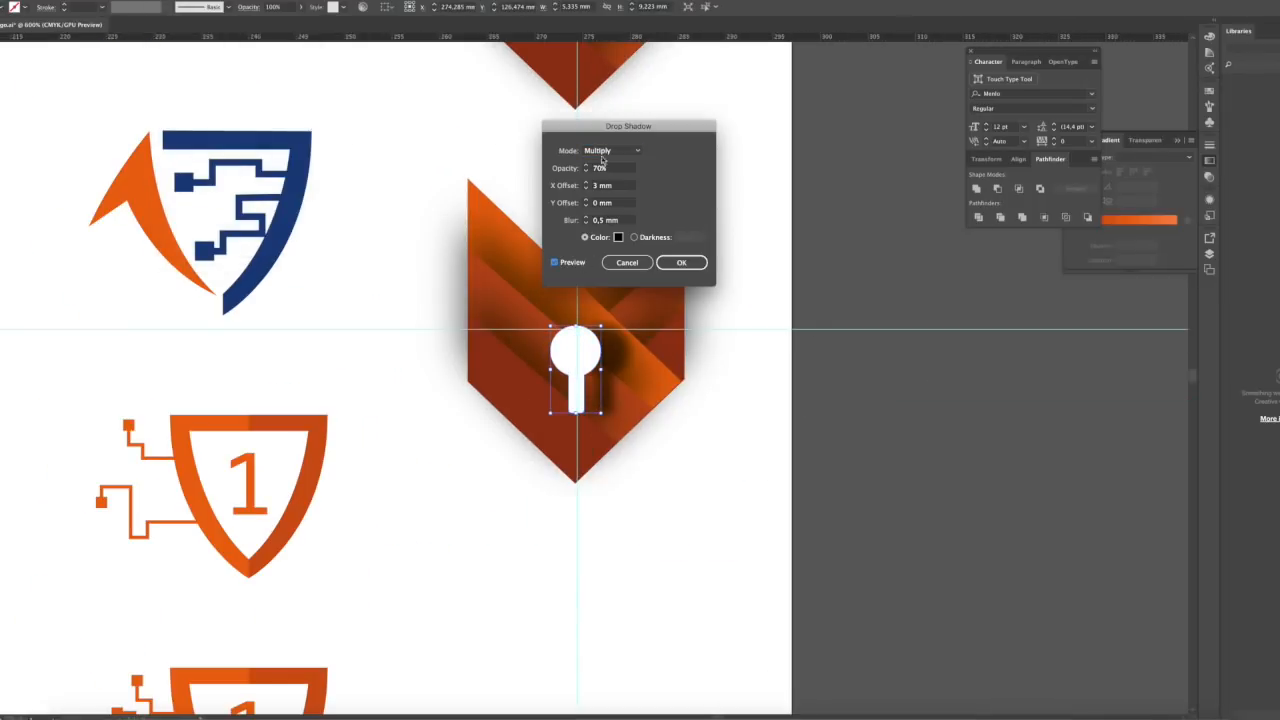
pyautogui.click(613, 187)
pyautogui.press('Down')
pyautogui.press('Down')
pyautogui.press('Down')
pyautogui.click(681, 262)
pyautogui.click(769, 260)
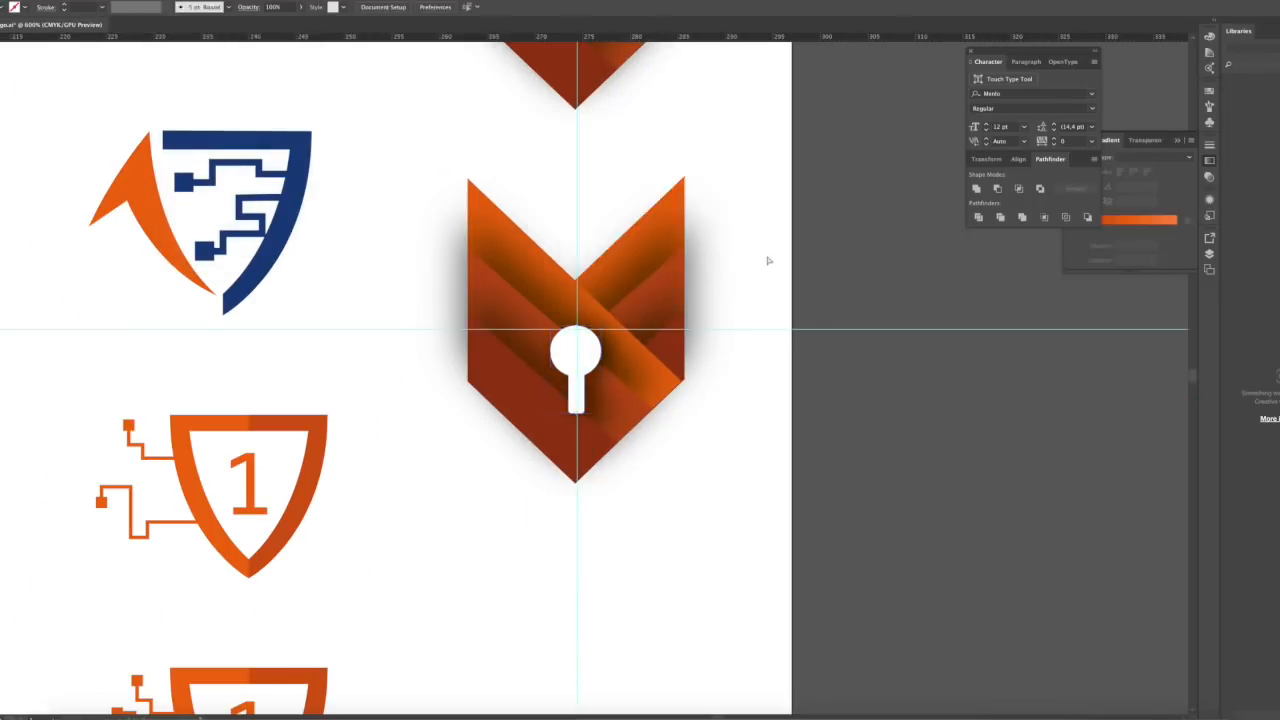
# Duplicate the chevron with the shadowed keyhole directly below the original
pyautogui.press('super+minus')
pyautogui.press('super+minus')
pyautogui.moveTo(769, 260); pyautogui.dragTo(560, 388)
pyautogui.moveTo(600, 401); pyautogui.dragTo(600, 581)
# Add another drop shadow to the keyhole of the duplicated chevron, accepting the dialog's settings
pyautogui.click(570, 537)
pyautogui.click(168, 1)
pyautogui.moveTo(186, 116)
pyautogui.click(356, 117)
pyautogui.click(682, 263)
pyautogui.click(738, 318)
pyautogui.press('super+minus')
pyautogui.moveTo(712, 296); pyautogui.dragTo(966, 366)
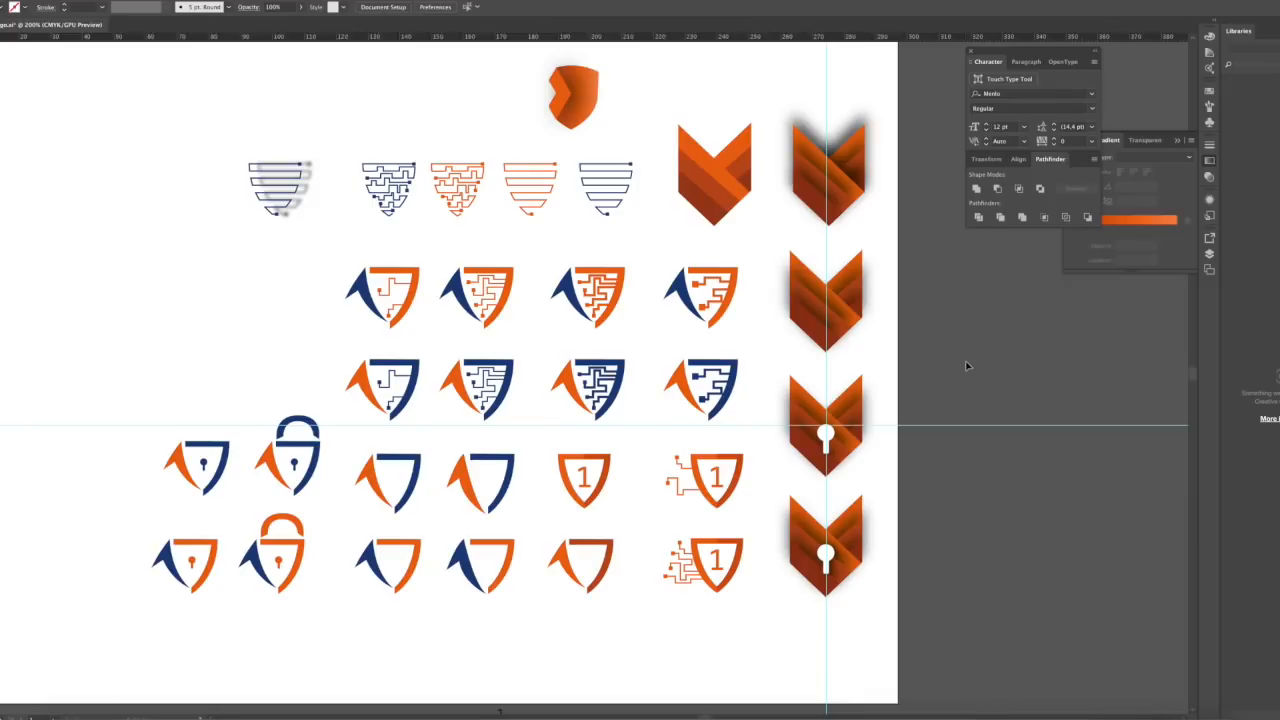
# Switch to Pinterest in Chrome and search for "dessin cadena"
pyautogui.press('super+Tab')
pyautogui.tripleClick(234, 100)
pyautogui.write('dessin cadena')
pyautogui.press('Return')
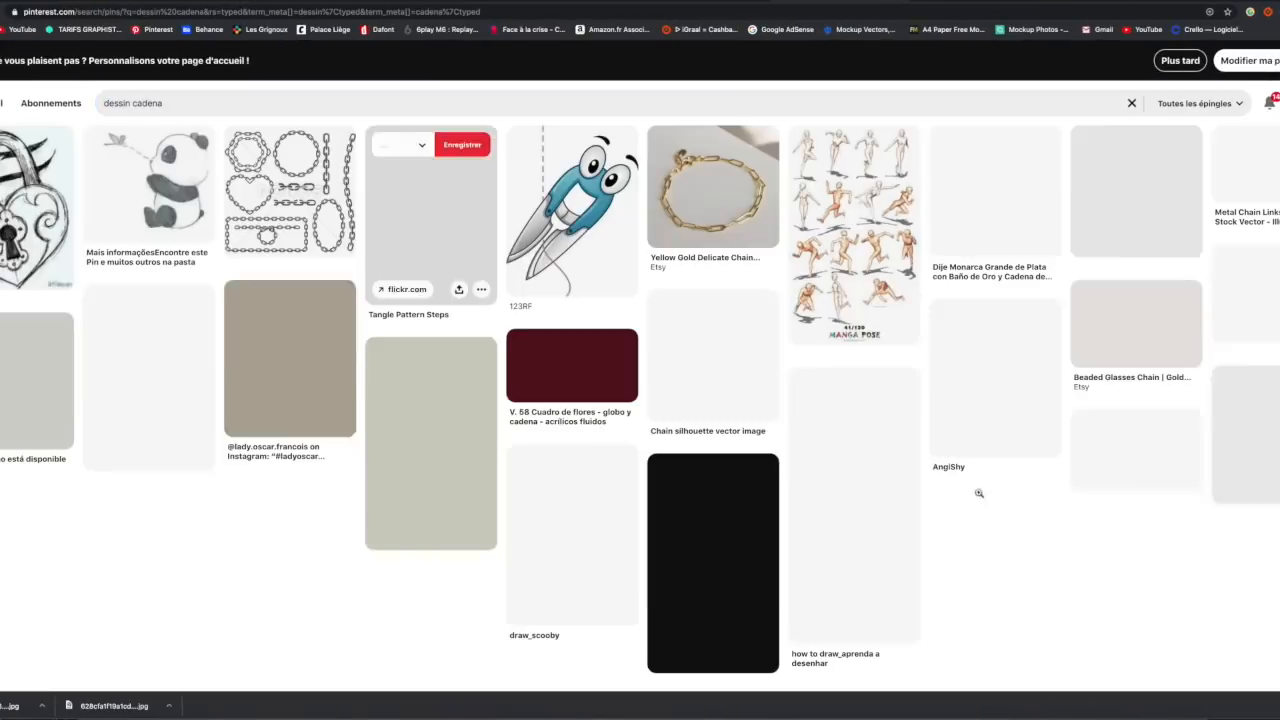
pyautogui.click(150, 103)
pyautogui.press('BackSpace')
pyautogui.press('Return')
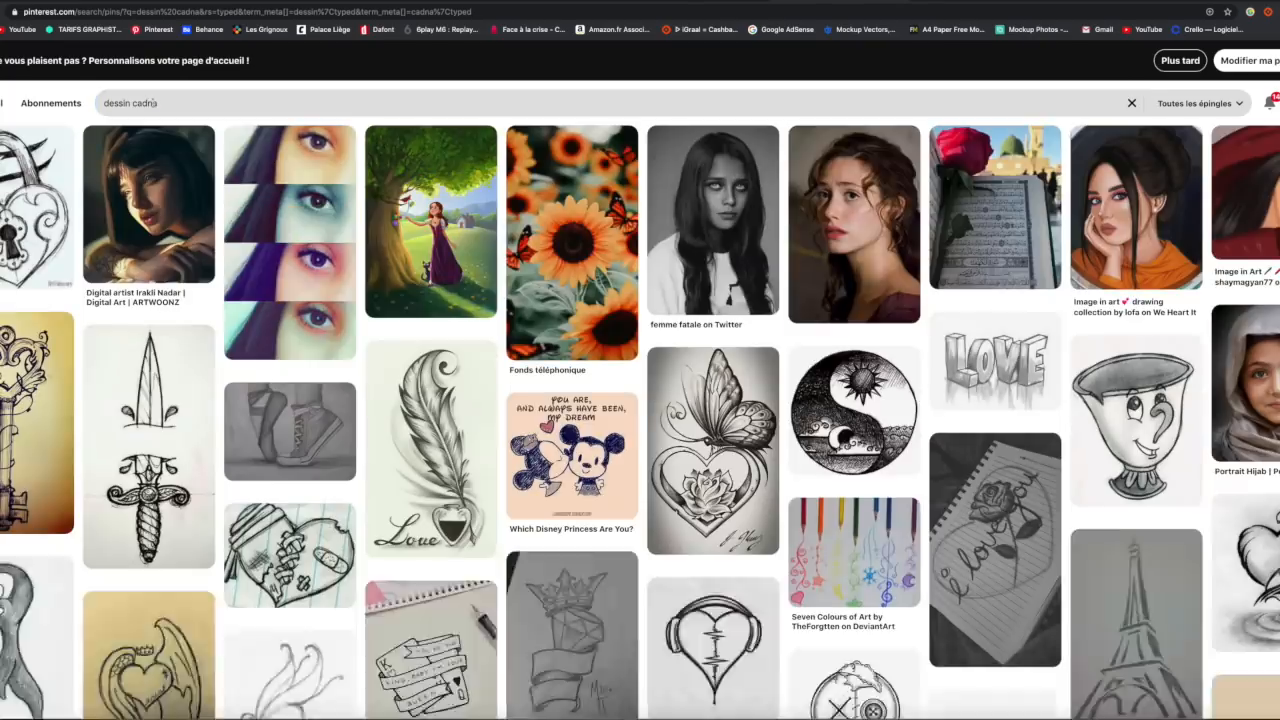
pyautogui.write('e')
pyautogui.press('Return')
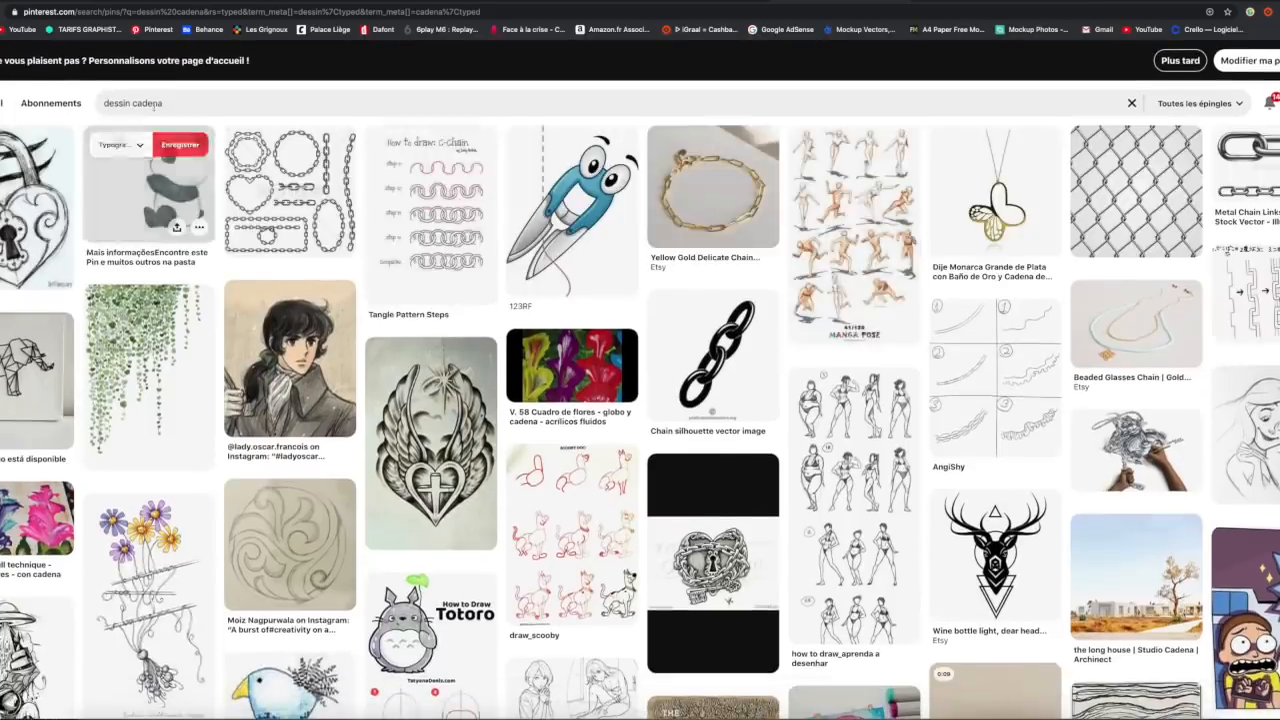
# Change the Pinterest search to "logo cadenas" and browse the resulting pins
pyautogui.doubleClick(154, 106)
pyautogui.click(197, 136)
pyautogui.scroll(-3, 777, 168)
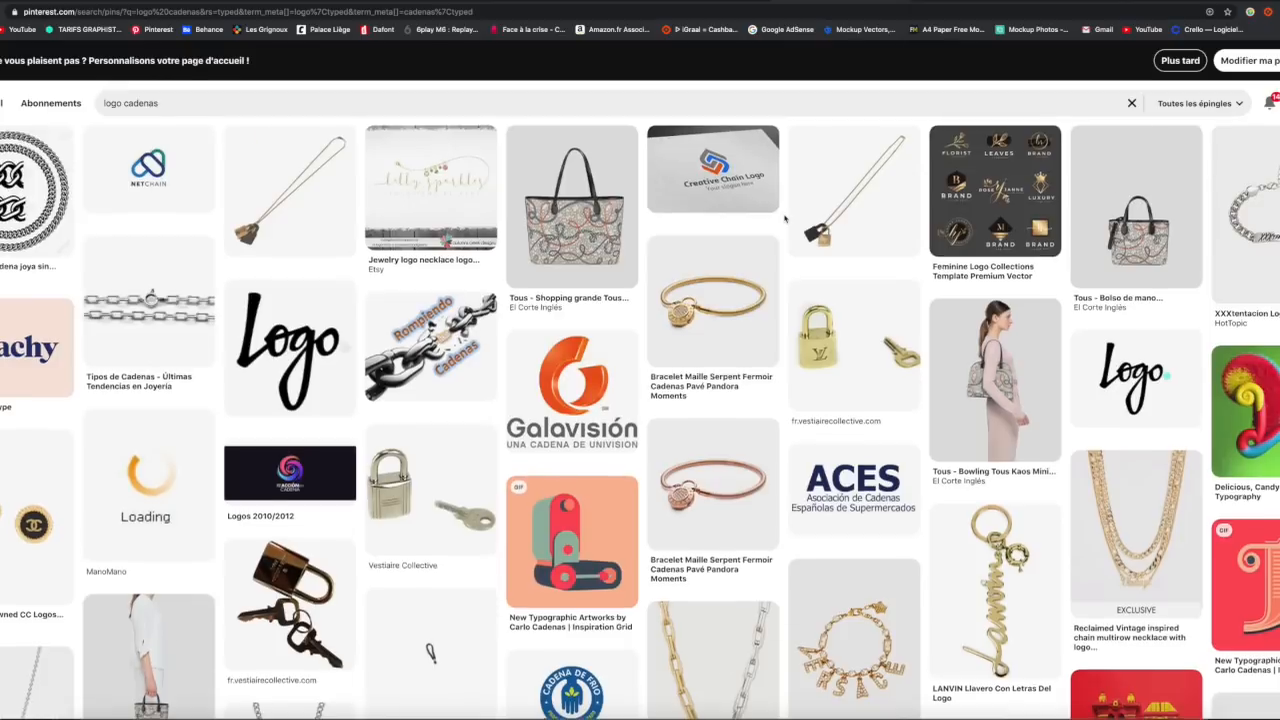
pyautogui.scroll(-10, 785, 218)
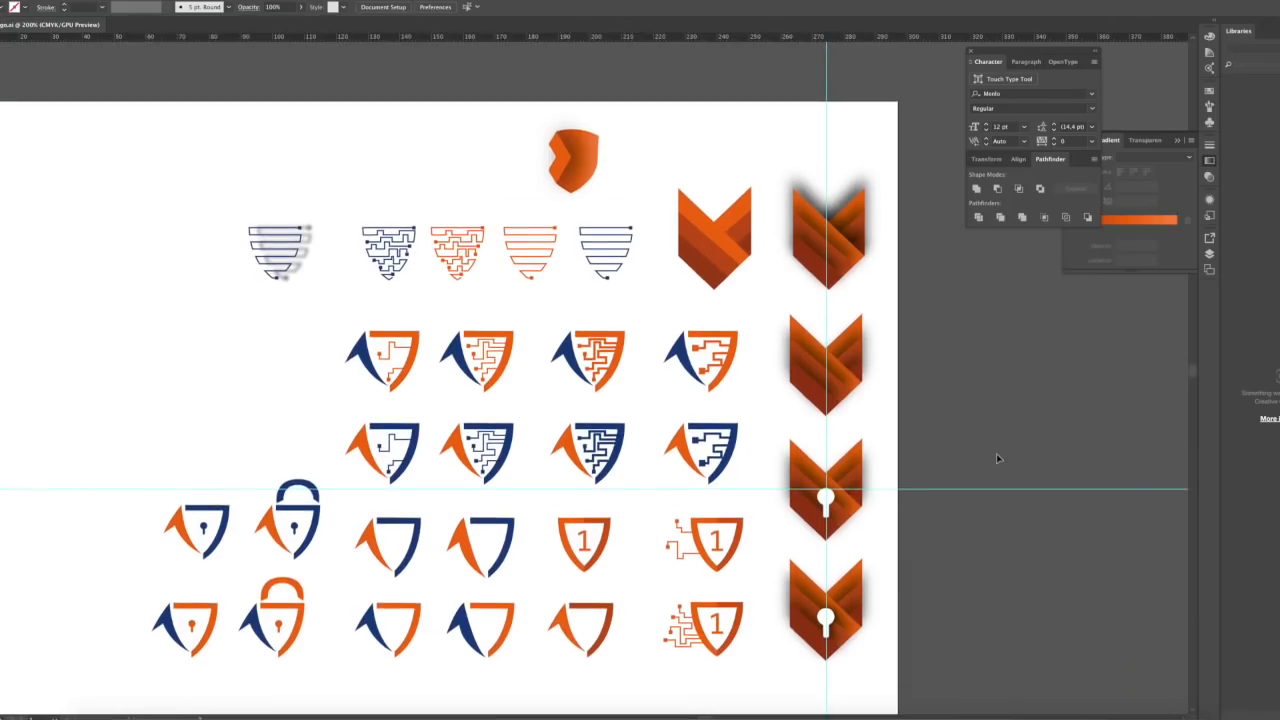
# Switch to Illustrator and position a copy of the white shadowed keyhole on the orange gradient shield-and-chevron emblem
pyautogui.scroll(-1, 997, 458)
pyautogui.moveTo(574, 145); pyautogui.dragTo(576, 146)
pyautogui.press('super+plus')
pyautogui.press('super+plus')
pyautogui.press('super+plus')
pyautogui.press('super+plus')
pyautogui.moveTo(608, 317); pyautogui.dragTo(584, 358)
pyautogui.moveTo(565, 375); pyautogui.dragTo(580, 351)
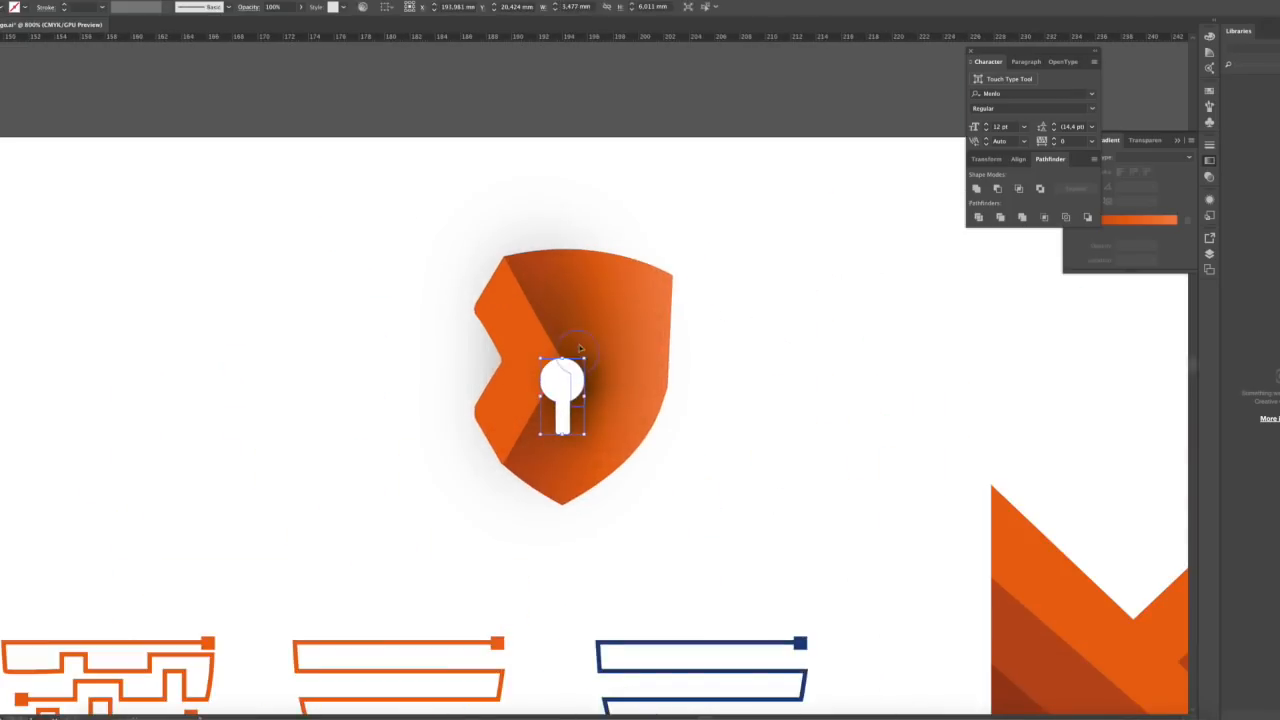
pyautogui.click(586, 360)
# Rearrange the stacking order of the emblem's left chevron piece and duplicate the keyhole emblem beside the original
pyautogui.rightClick(514, 338)
pyautogui.moveTo(541, 508)
pyautogui.click(660, 508)
pyautogui.click(845, 423)
pyautogui.press('super+minus')
pyautogui.press('super+minus')
pyautogui.press('super+minus')
pyautogui.press('super+minus')
pyautogui.press('super+minus')
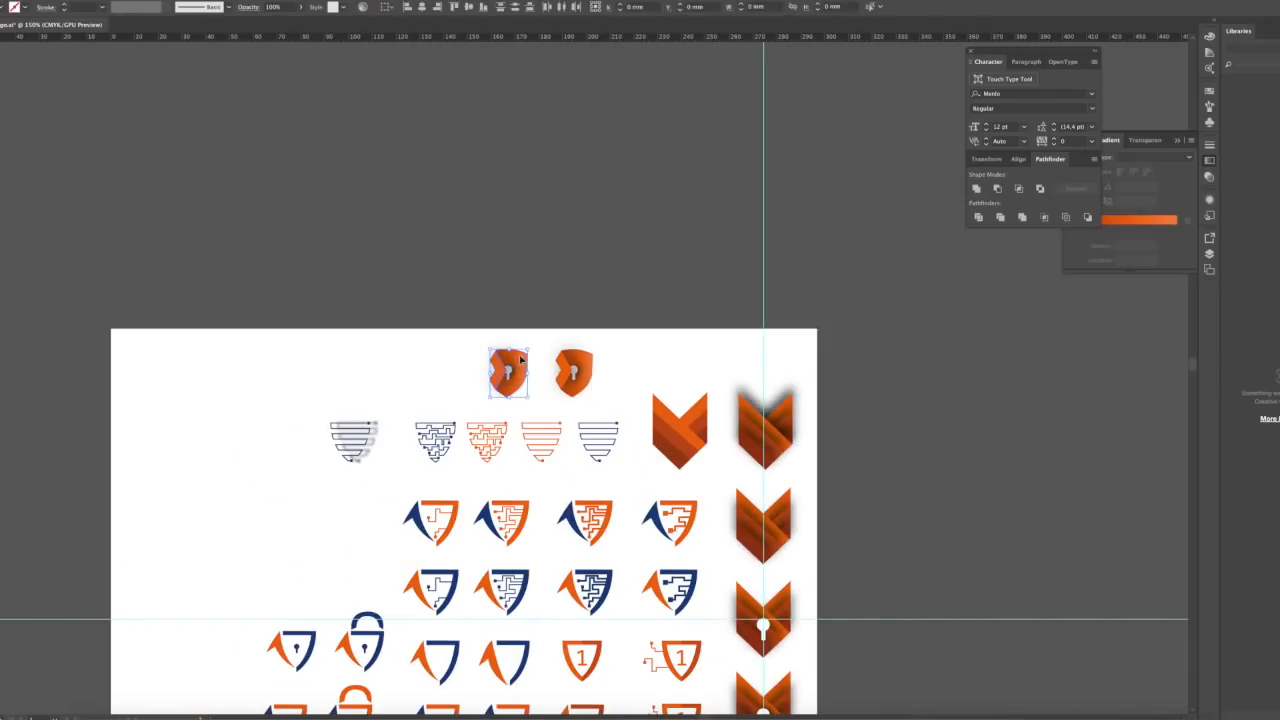
# Copy the orange gradient shield outline into the empty artboard area and delete the number 1 inside it
pyautogui.press('super+plus')
pyautogui.press('super+plus')
pyautogui.click(576, 366)
pyautogui.press('Delete')
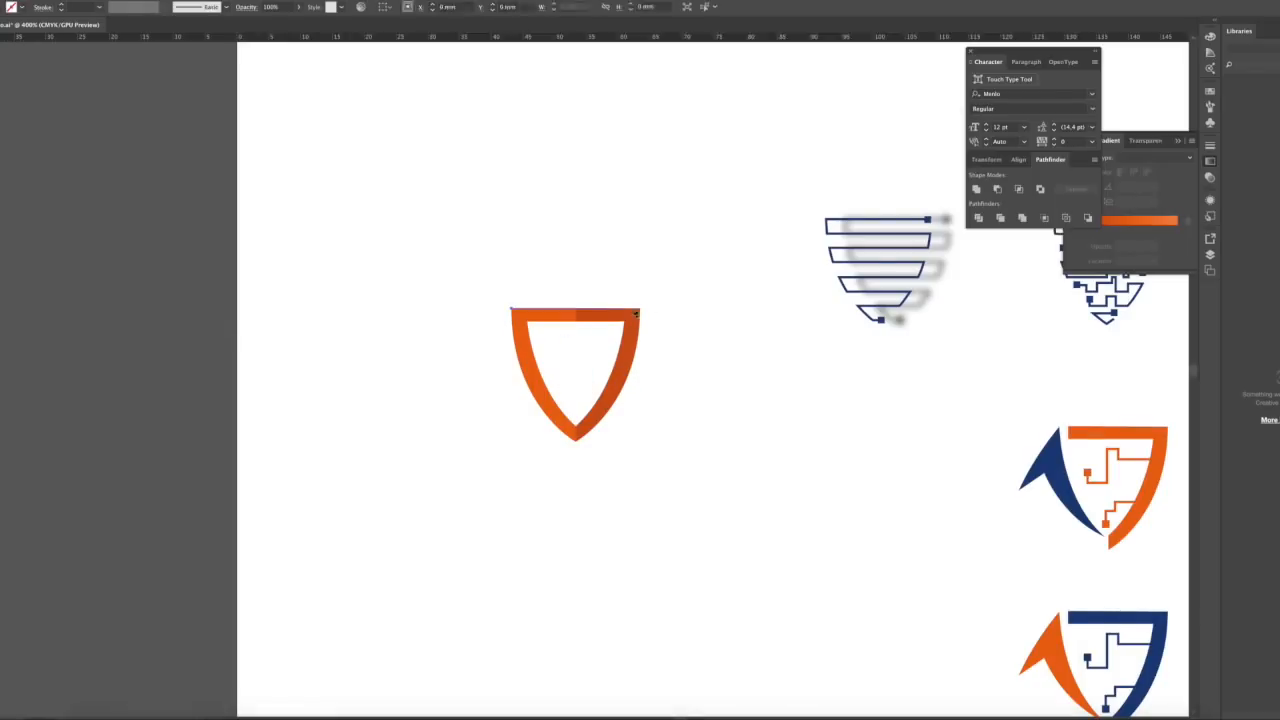
# Turn the copied orange gradient shield outline into one solid dark orange shield
pyautogui.click(566, 311)
pyautogui.moveTo(517, 181); pyautogui.dragTo(668, 455)
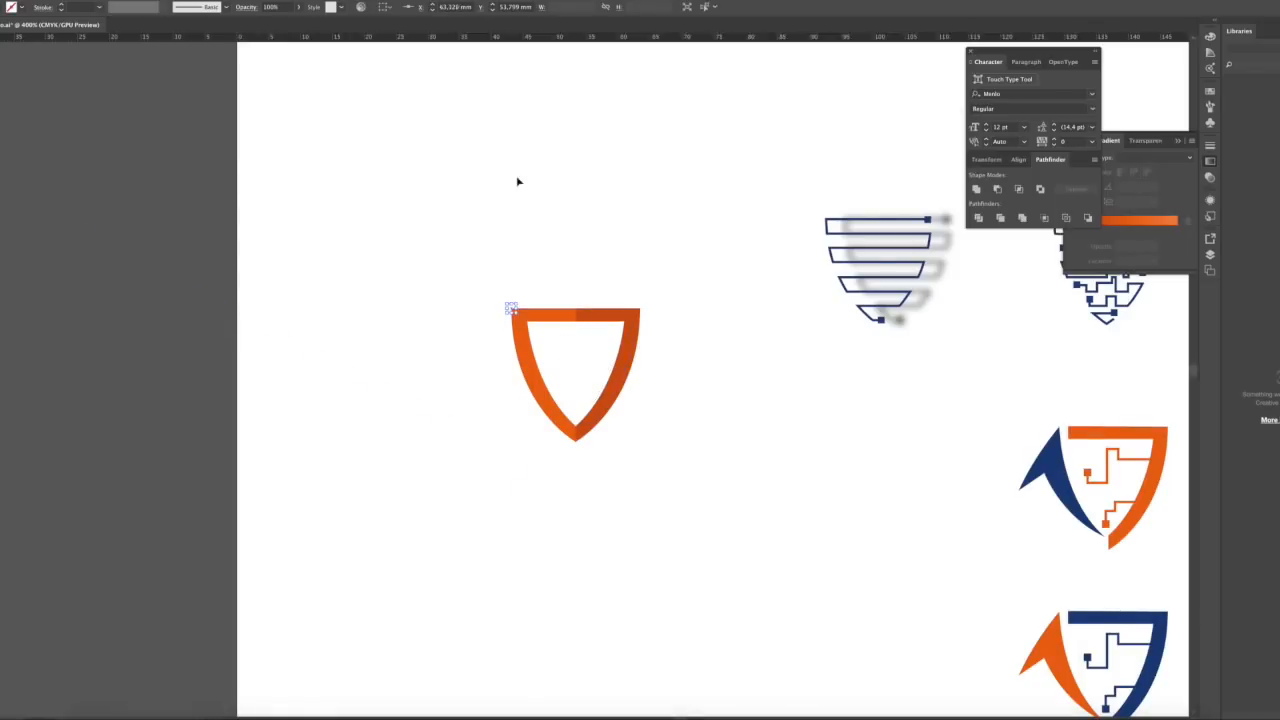
pyautogui.click(996, 189)
pyautogui.click(646, 273)
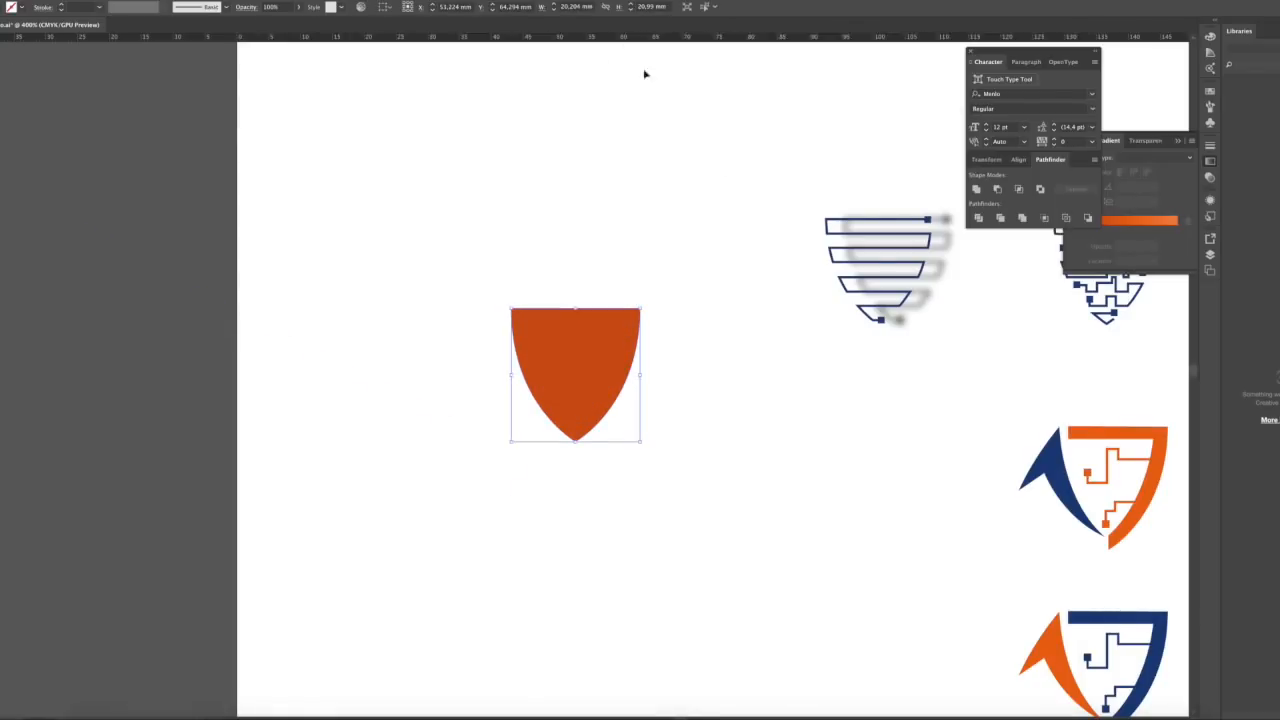
# Split the solid shield along a horizontal line through its middle and open a narrow gap between the two pieces
pyautogui.click(623, 338)
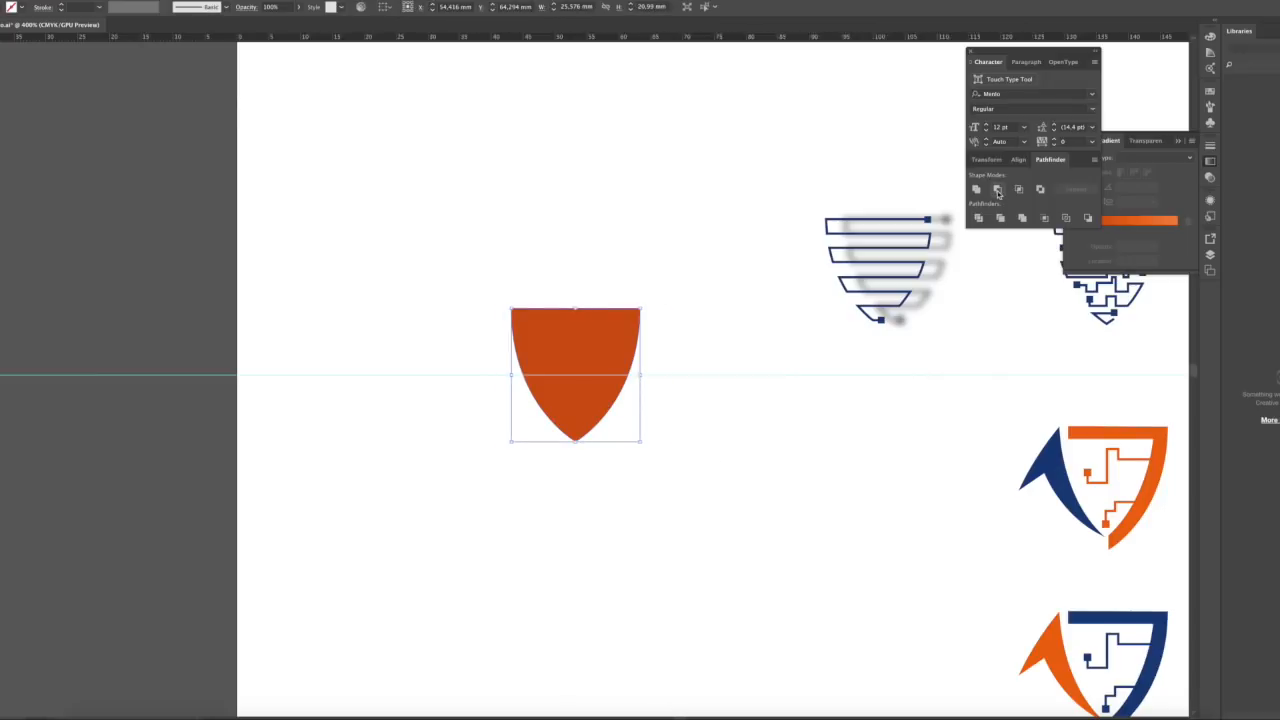
pyautogui.moveTo(680, 335); pyautogui.dragTo(600, 400)
pyautogui.click(650, 375)
pyautogui.click(22, 7)
pyautogui.click(30, 50)
pyautogui.click(99, 7)
pyautogui.click(120, 20)
pyautogui.moveTo(490, 285); pyautogui.dragTo(675, 420)
pyautogui.click(978, 217)
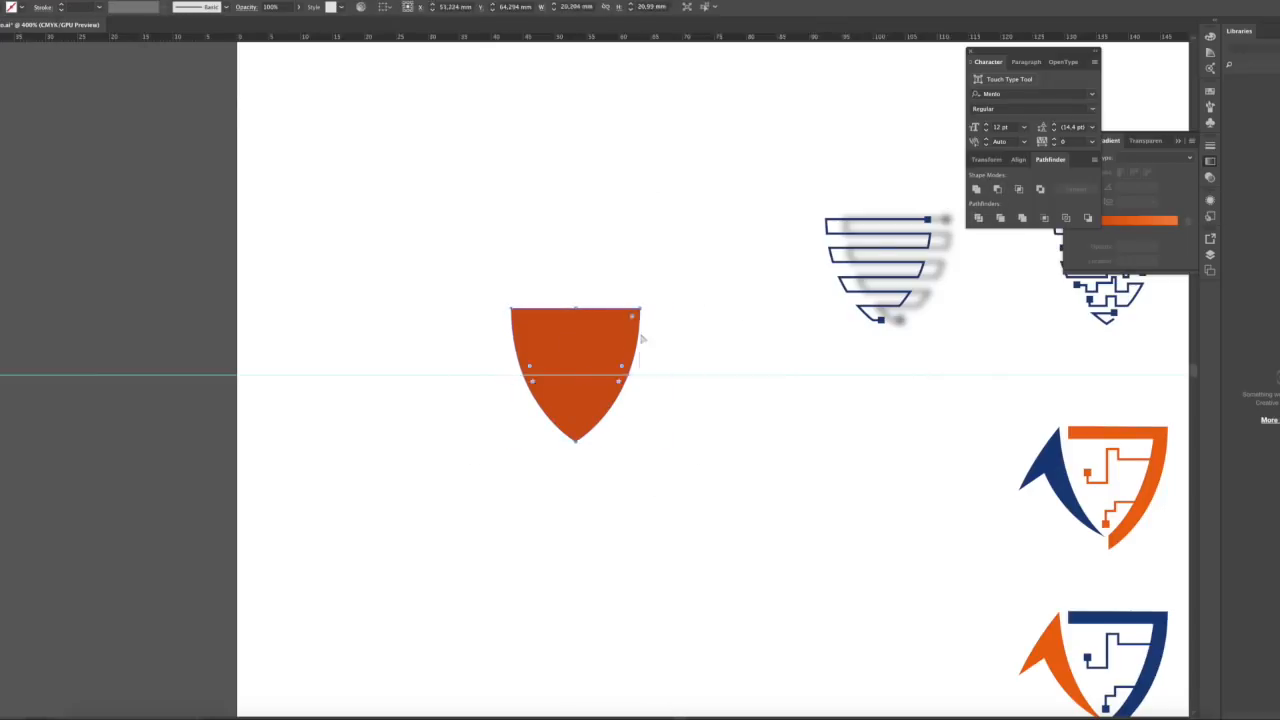
pyautogui.click(198, 1)
pyautogui.moveTo(215, 301)
pyautogui.click(352, 350)
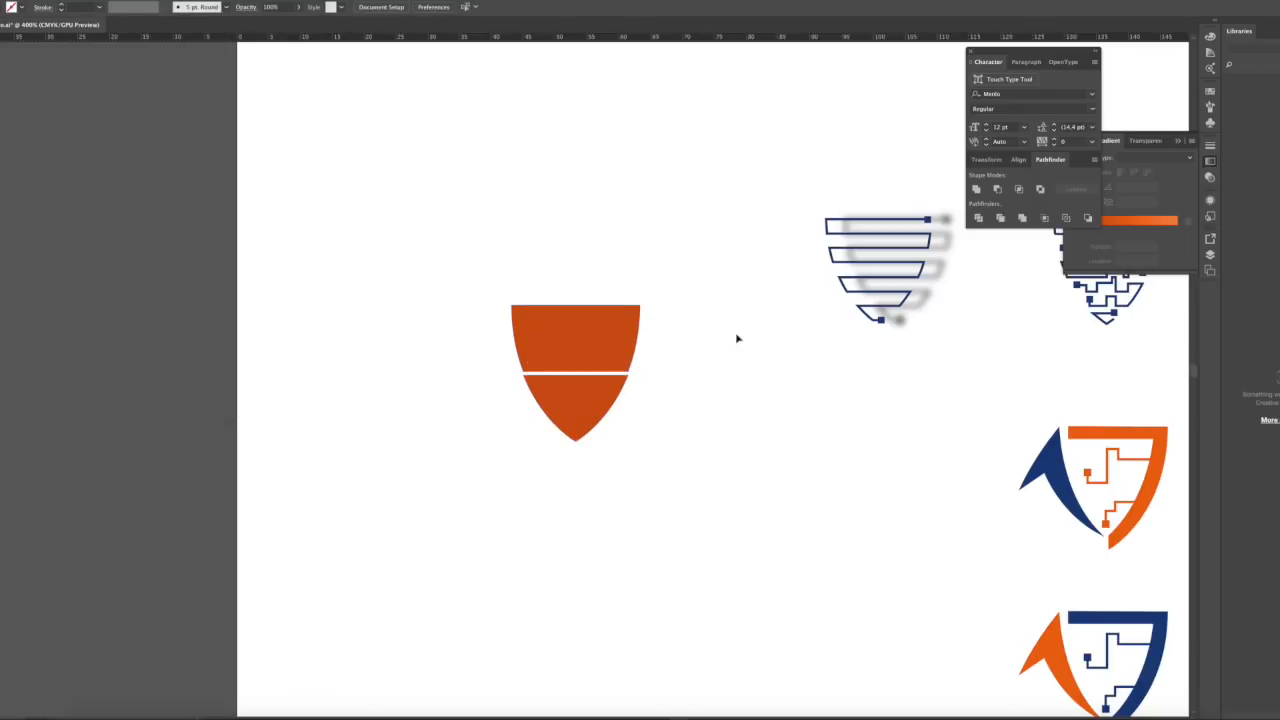
# Copy the white keyhole from an existing emblem and paste it onto the upper shield piece
pyautogui.click(535, 335)
pyautogui.hscroll(10, 530, 318)
pyautogui.click(788, 270)
pyautogui.scroll(-6, 790, 275)
pyautogui.click(972, 580)
pyautogui.press('super+c')
pyautogui.hscroll(-12, 800, 480)
pyautogui.press('super+v')
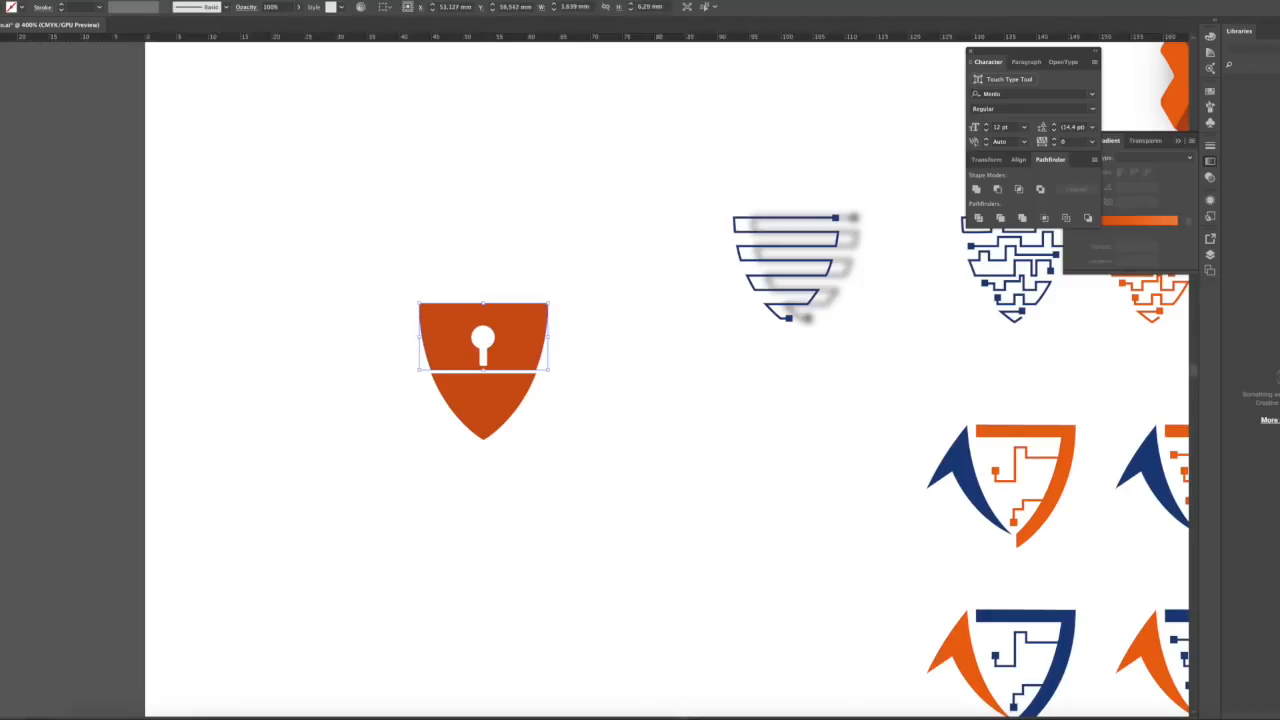
# Recolour the upper shield piece bright orange
pyautogui.click(2, 7)
pyautogui.click(20, 60)
pyautogui.click(511, 191)
# Add guides through the upper piece's centre and nudge the keyhole up until it is centred there
pyautogui.hscroll(1, 500, 240)
pyautogui.click(465, 329)
pyautogui.keyDown('shift'); pyautogui.click(495, 328); pyautogui.keyUp('shift')
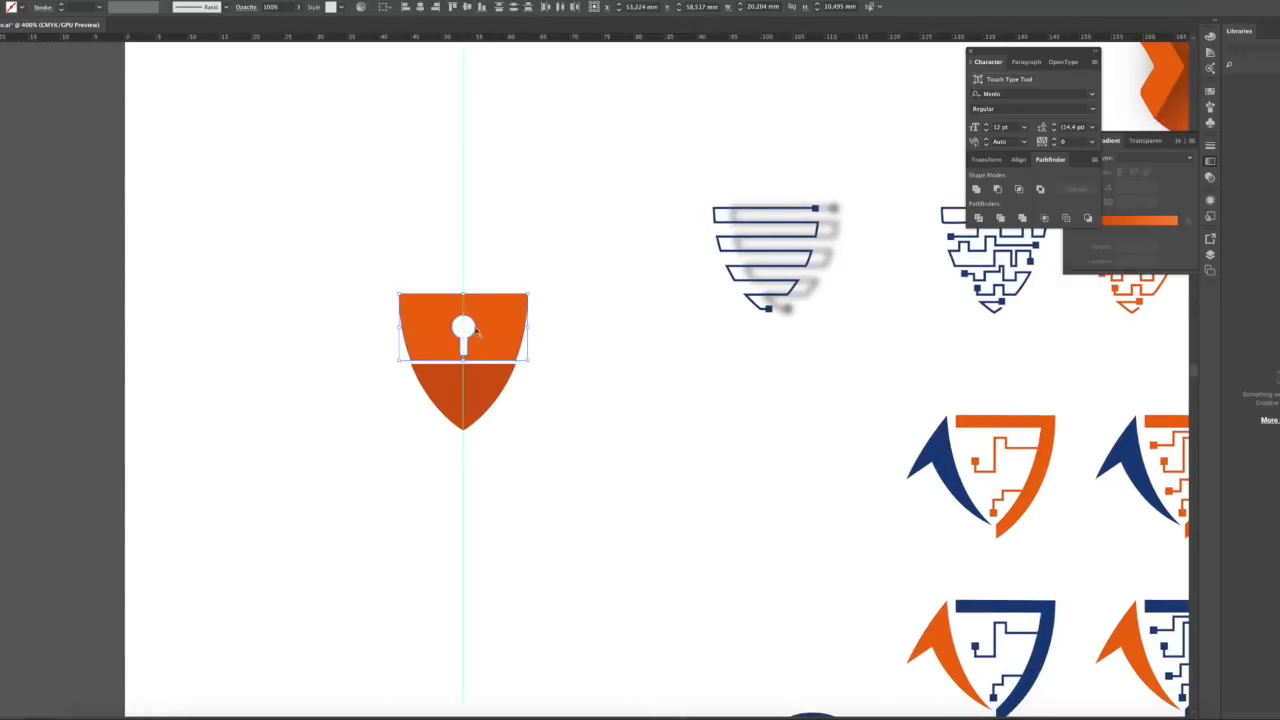
pyautogui.press('super+plus')
pyautogui.press('super+plus')
pyautogui.press('super+plus')
pyautogui.click(585, 373)
pyautogui.click(811, 374)
pyautogui.click(597, 377)
pyautogui.click(645, 335)
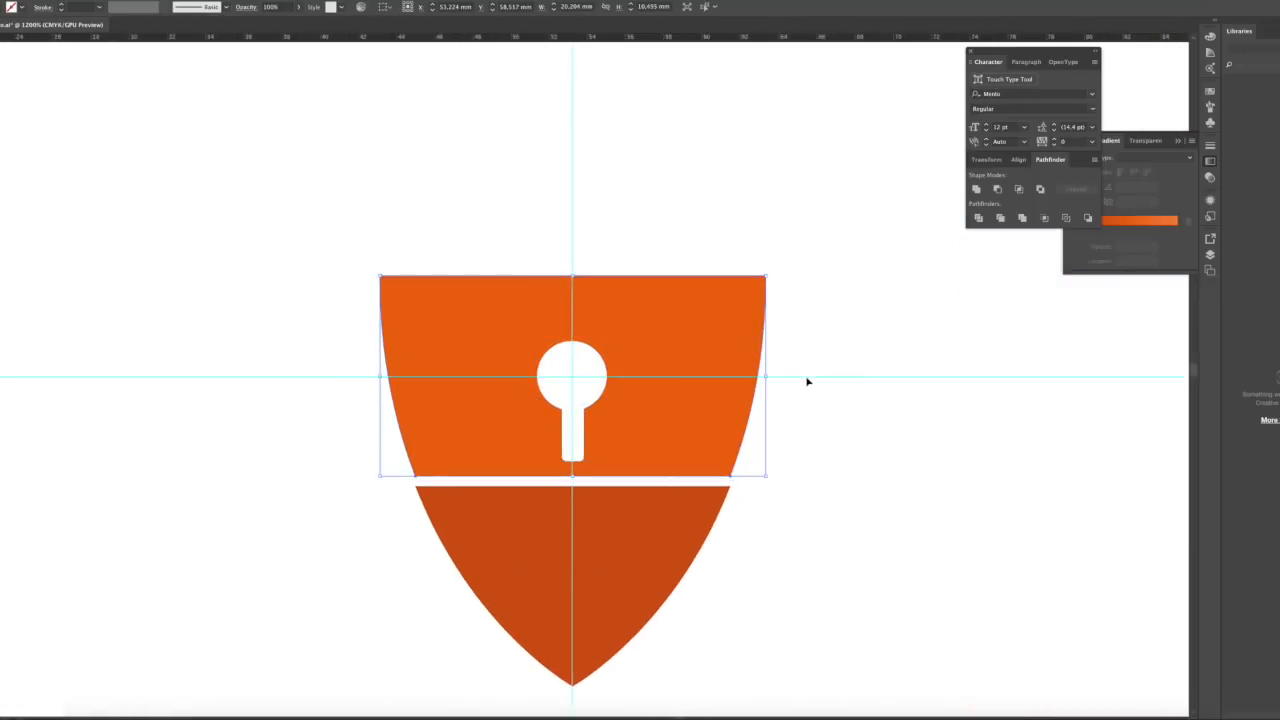
pyautogui.press('Up')
pyautogui.press('Up')
pyautogui.press('Up')
pyautogui.press('Up')
pyautogui.press('Up')
pyautogui.press('Up')
pyautogui.press('Up')
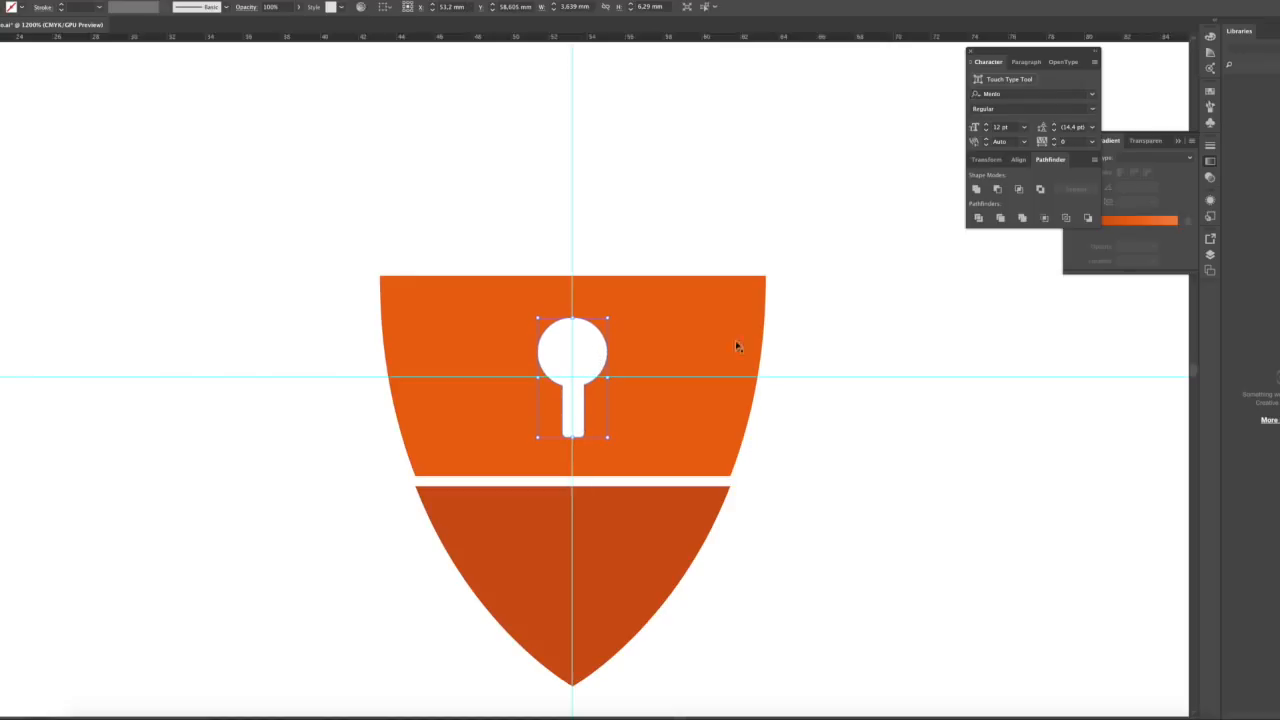
# Recolour the lower shield piece with a darker orange sampled from the existing emblems
pyautogui.press('super+minus')
pyautogui.press('super+minus')
pyautogui.press('super+minus')
pyautogui.click(737, 338)
pyautogui.moveTo(737, 337); pyautogui.dragTo(646, 328)
pyautogui.click(446, 418)
pyautogui.moveTo(960, 310); pyautogui.dragTo(190, 341)
pyautogui.press('i')
pyautogui.click(1080, 328)
pyautogui.moveTo(330, 240); pyautogui.dragTo(1085, 250)
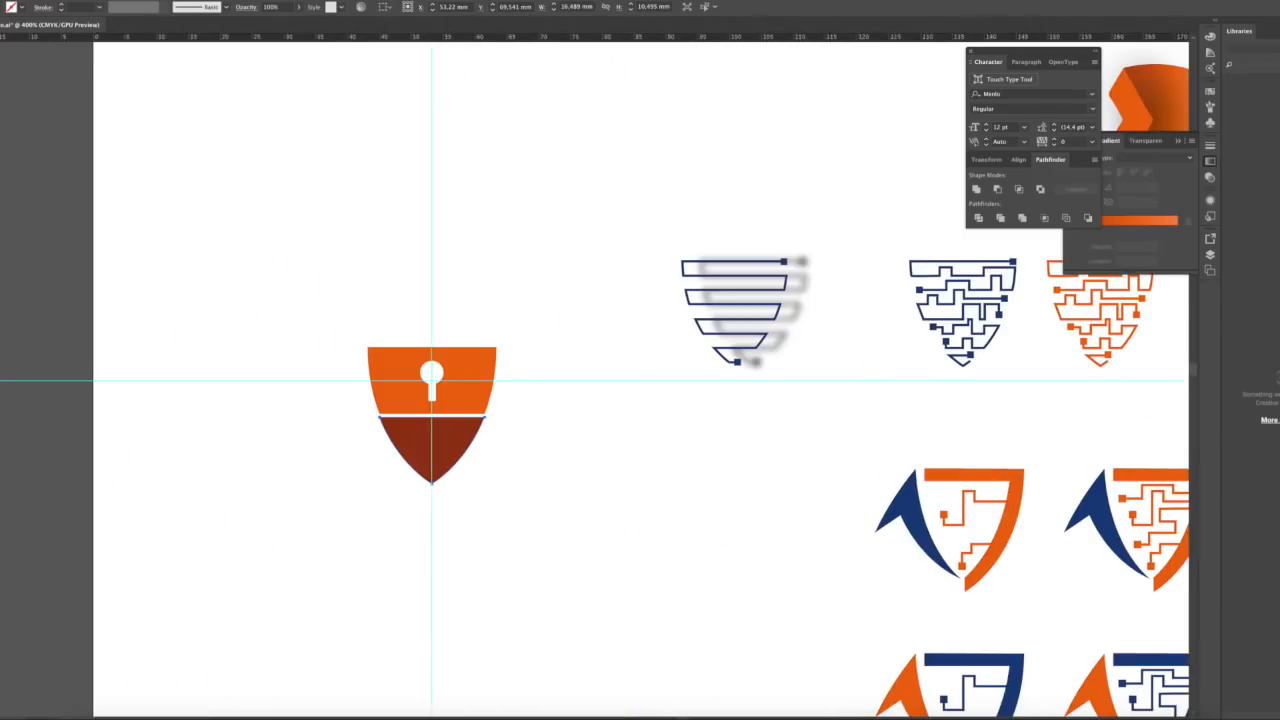
# Place an orange padlock shackle above a copy of the keyhole shield and widen it to the shield's width
pyautogui.moveTo(614, 249); pyautogui.dragTo(654, 192)
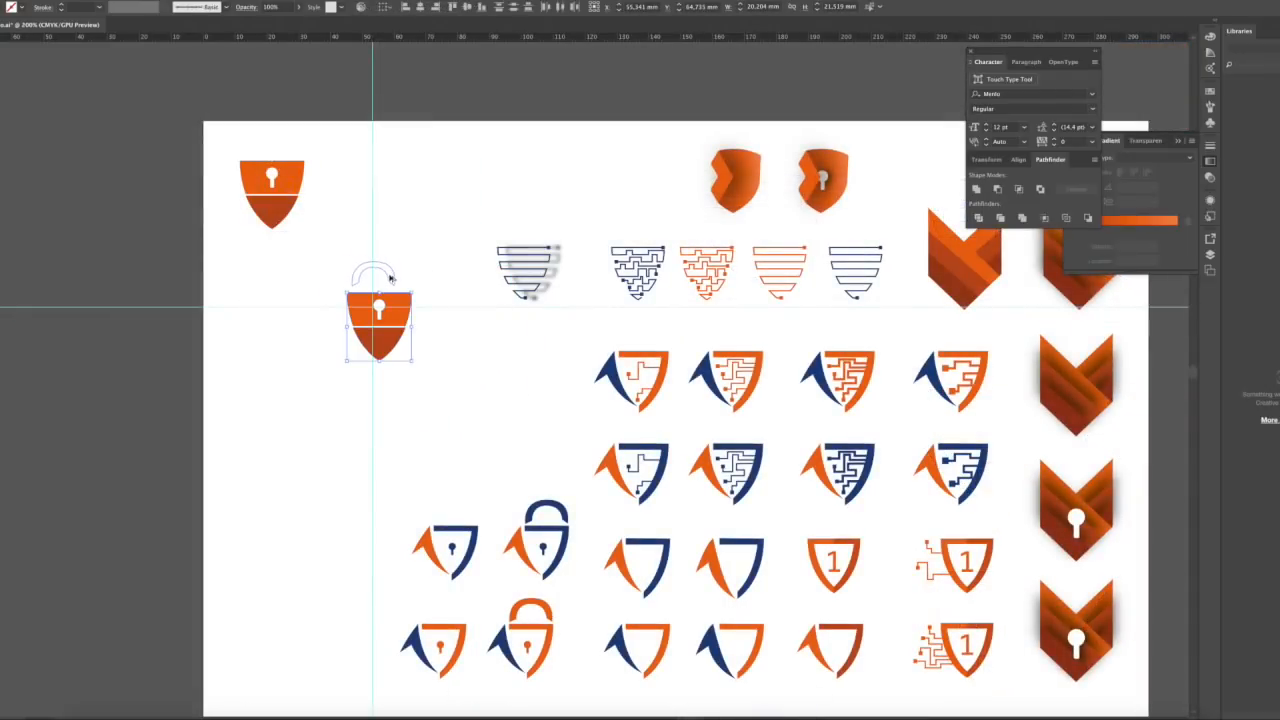
pyautogui.moveTo(391, 278); pyautogui.dragTo(388, 280)
pyautogui.press('super+plus')
pyautogui.press('super+plus')
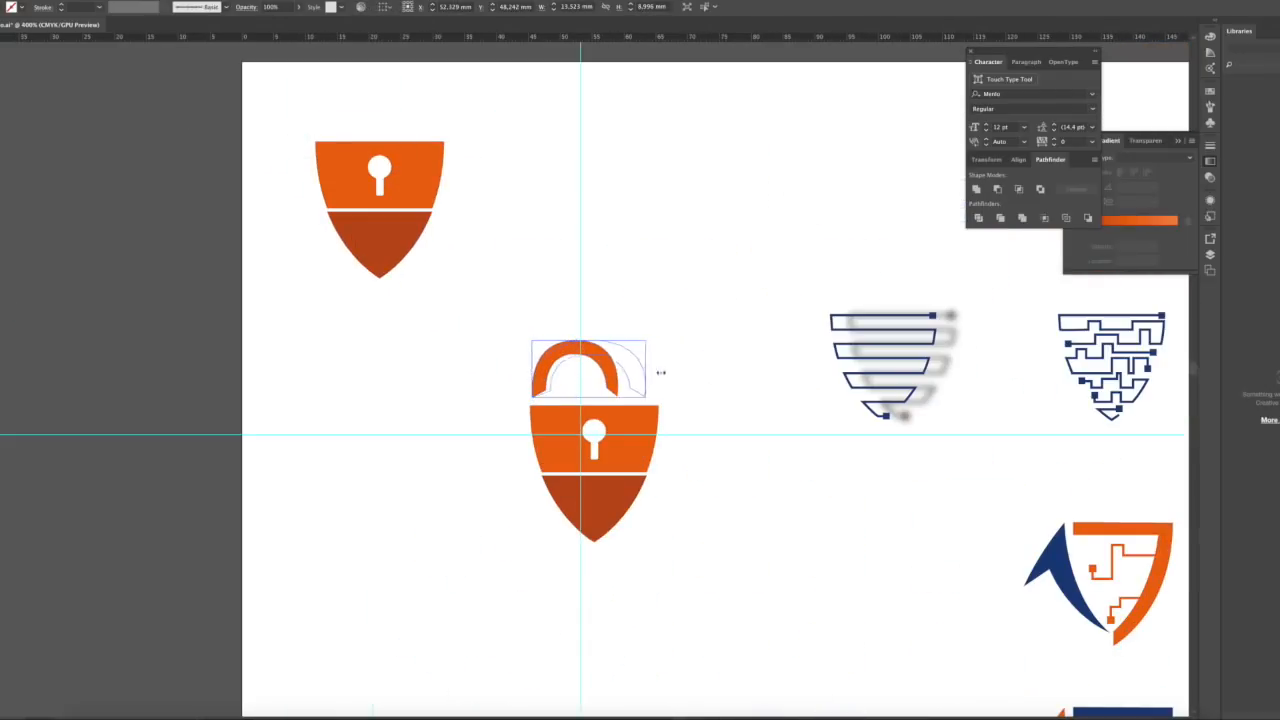
pyautogui.press('super+minus')
pyautogui.press('super+minus')
# Move the new orange padlock beside the original keyhole shield near the artboard's top edge
pyautogui.moveTo(528, 400); pyautogui.dragTo(543, 277)
pyautogui.click(663, 320)
pyautogui.moveTo(663, 320); pyautogui.dragTo(582, 311)
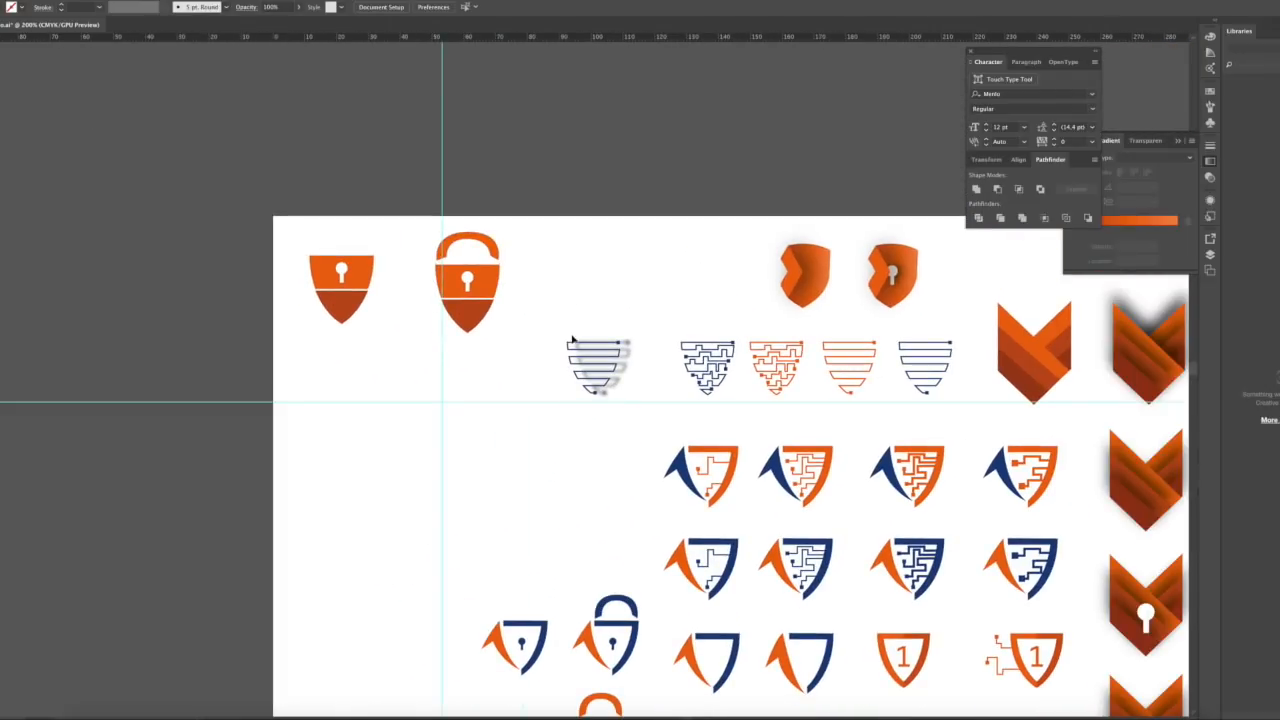
# Duplicate the two-tone keyhole shield directly below the original
pyautogui.moveTo(360, 300); pyautogui.dragTo(373, 401)
pyautogui.click(496, 402)
pyautogui.press('super+plus')
pyautogui.press('super+plus')
pyautogui.press('super+plus')
pyautogui.hscroll(-10, 493, 430)
# Draw a stepped circuit line along the lower piece's top and right edges with a 1 pt orange stroke and no fill
pyautogui.press('p')
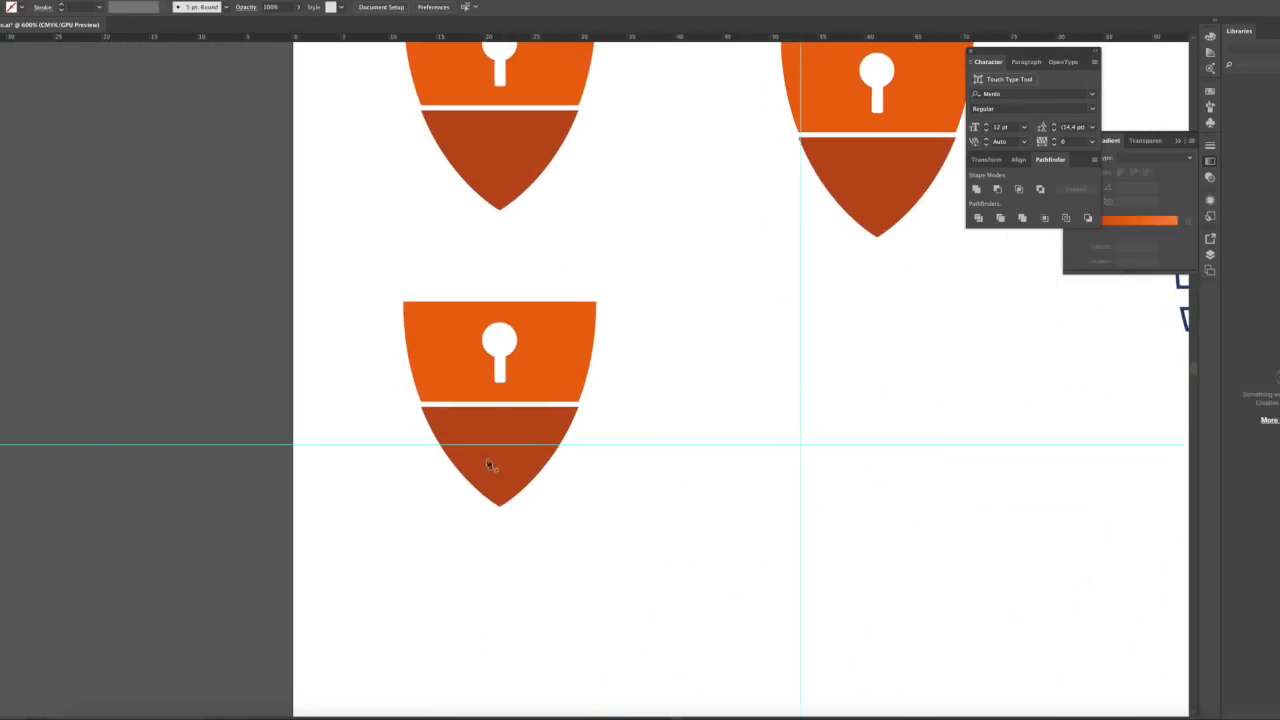
pyautogui.click(421, 407)
pyautogui.click(579, 407)
pyautogui.press('super+plus')
pyautogui.press('super+plus')
pyautogui.click(548, 428)
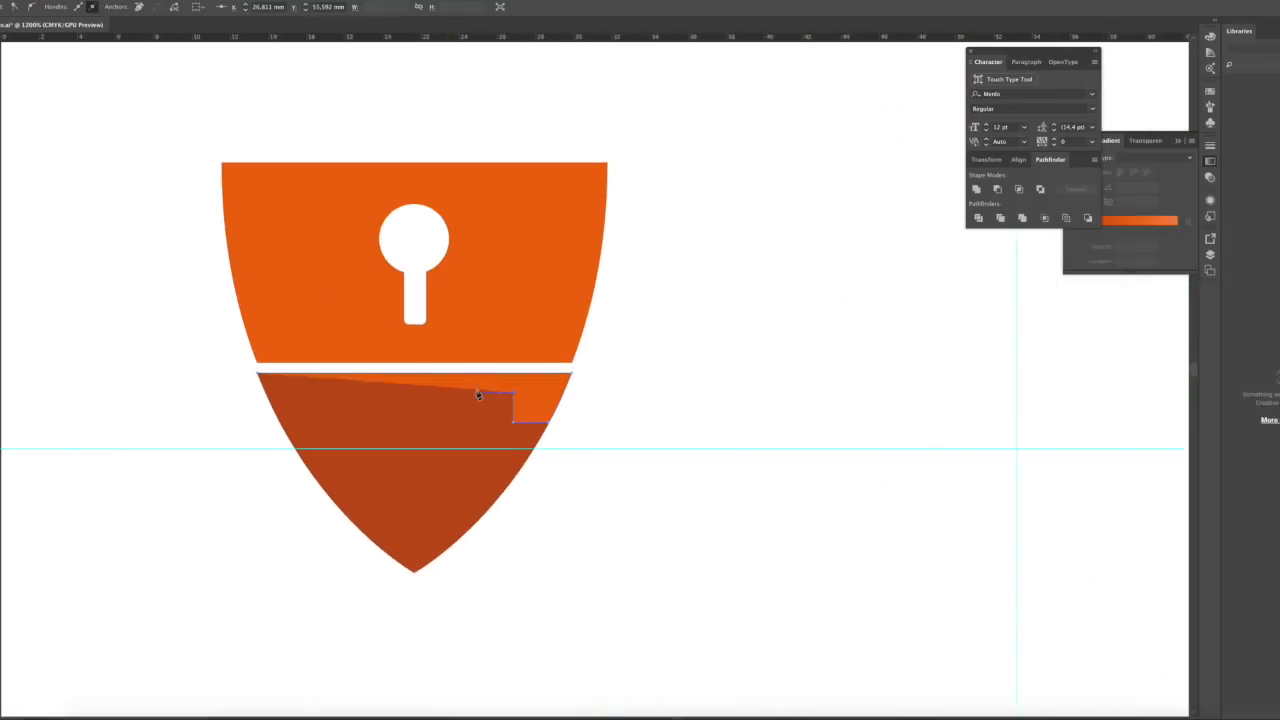
pyautogui.hotkey('shift', 'x')
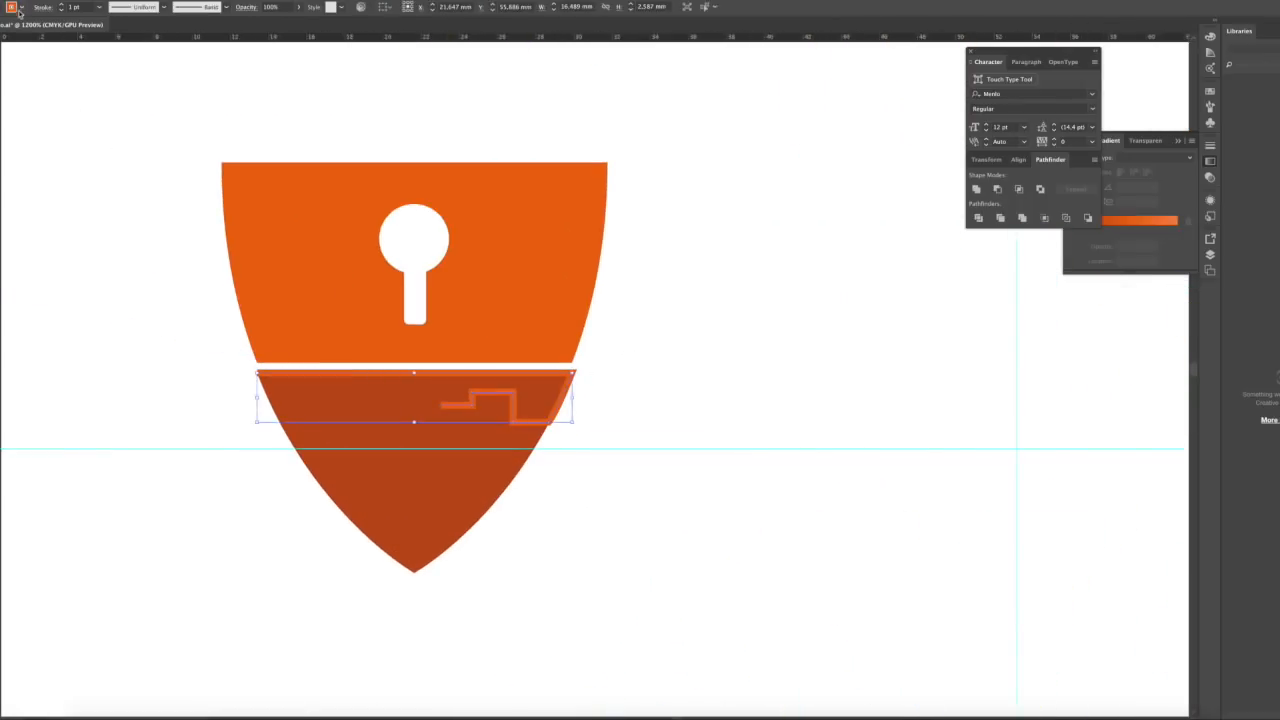
# Draw further stepped orange circuit lines along the lower piece's left and right sides down toward its tip
pyautogui.click(401, 434)
pyautogui.click(345, 433)
pyautogui.click(345, 400)
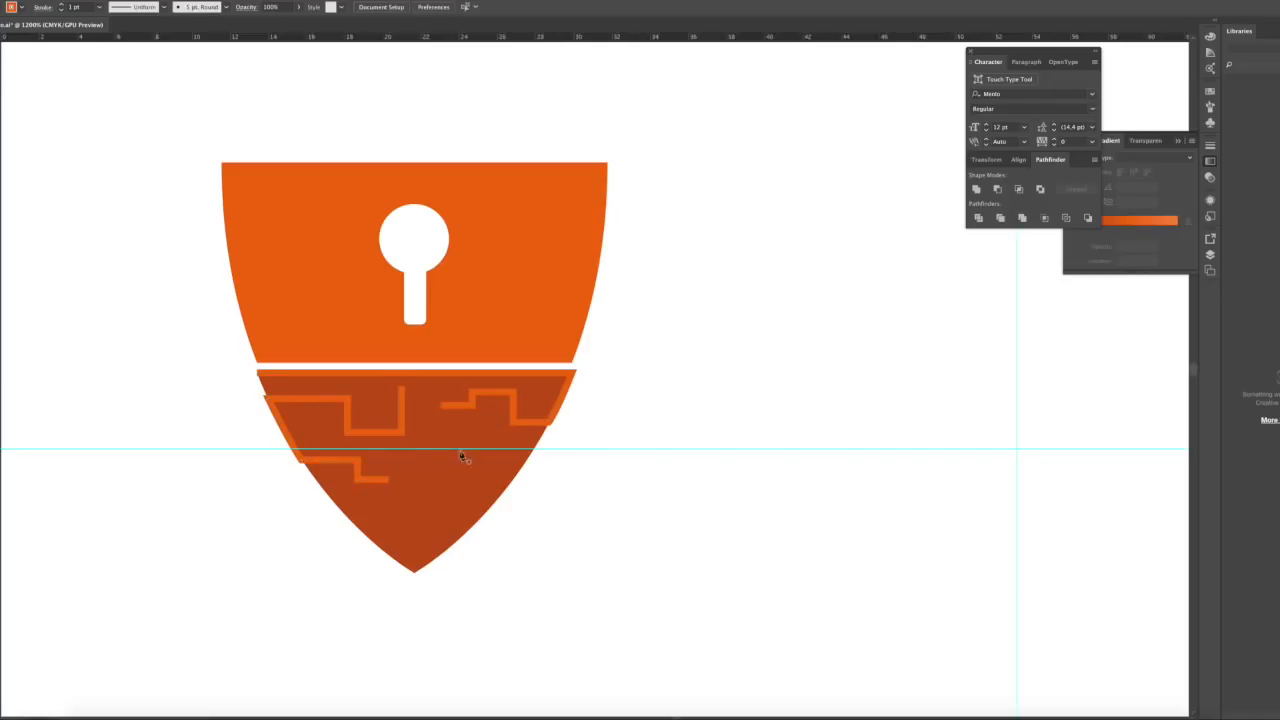
pyautogui.click(535, 449)
pyautogui.click(494, 505)
pyautogui.click(437, 505)
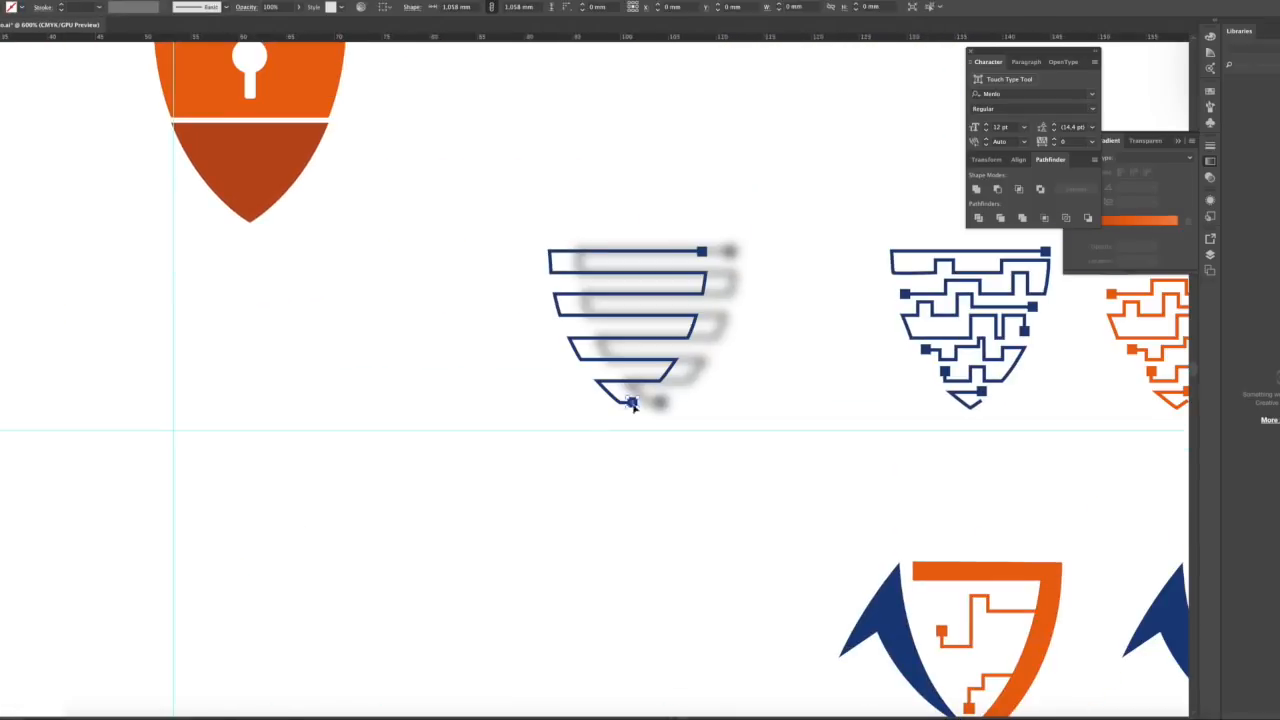
# Delete the solid dark lower piece behind the orange circuit lines
pyautogui.press('super+plus')
pyautogui.press('super+plus')
pyautogui.moveTo(569, 372); pyautogui.dragTo(567, 420)
pyautogui.click(2, 7)
pyautogui.click(12, 34)
pyautogui.click(609, 406)
pyautogui.press('Delete')
# Place orange copies of the small square node on the free ends of the lower circuit lines
pyautogui.press('super+minus')
pyautogui.press('super+minus')
pyautogui.press('super+minus')
pyautogui.press('super+minus')
pyautogui.moveTo(1106, 456); pyautogui.dragTo(460, 343)
pyautogui.click(826, 263)
pyautogui.moveTo(500, 300); pyautogui.dragTo(863, 298)
pyautogui.press('super+plus')
pyautogui.press('super+plus')
pyautogui.press('super+plus')
pyautogui.press('super+plus')
pyautogui.moveTo(972, 300); pyautogui.dragTo(577, 322)
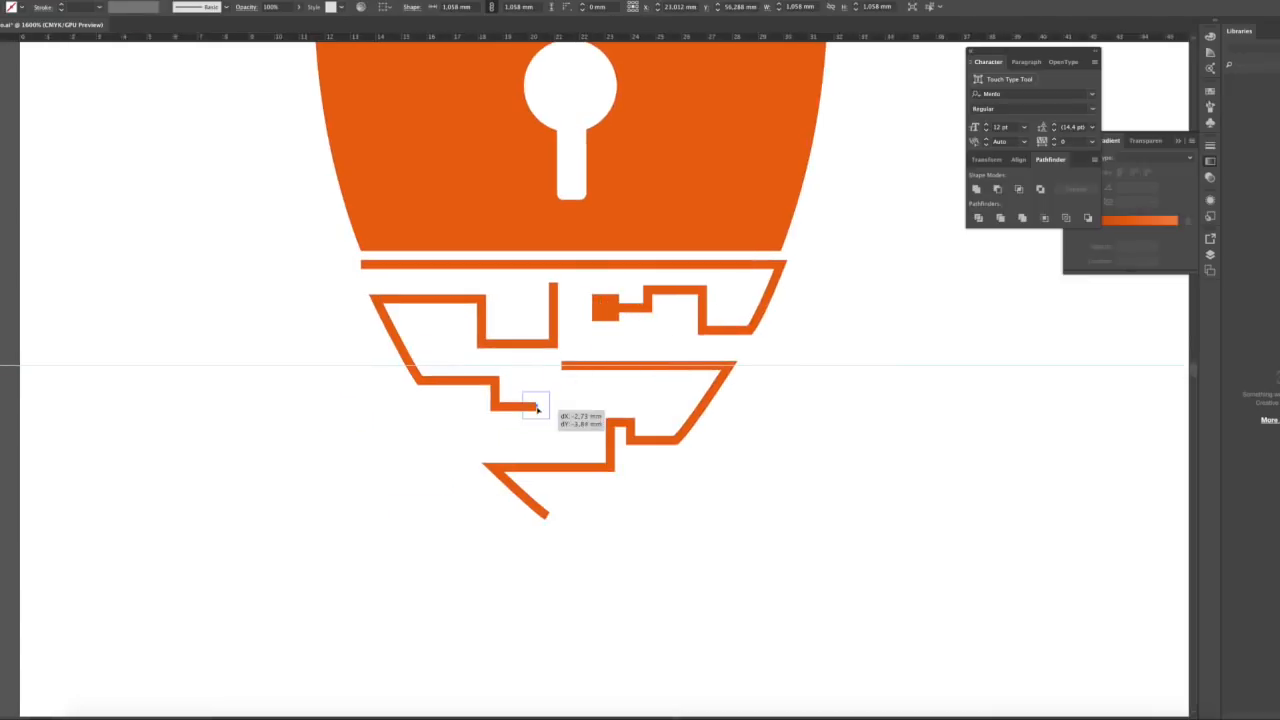
pyautogui.moveTo(553, 287); pyautogui.dragTo(374, 271)
pyautogui.click(390, 287)
pyautogui.moveTo(583, 379); pyautogui.dragTo(583, 380)
pyautogui.scroll(-1, 583, 380)
pyautogui.click(951, 420)
pyautogui.scroll(-5, 651, 374)
pyautogui.scroll(3, 526, 357)
# Try heavier stroke weights, including 1,5 pt, on the circuit lines and undo them
pyautogui.click(360, 279)
pyautogui.click(99, 7)
pyautogui.click(116, 67)
pyautogui.click(663, 211)
pyautogui.press('super+z')
pyautogui.click(422, 325)
pyautogui.click(99, 7)
pyautogui.write('1,5')
pyautogui.press('Return')
pyautogui.press('super+z')
# Recolour the upper piece of the circuit keyhole shield dark orange
pyautogui.click(568, 238)
pyautogui.press('super+minus')
pyautogui.click(451, 235)
pyautogui.click(3, 7)
pyautogui.click(12, 57)
pyautogui.click(650, 288)
pyautogui.press('super+minus')
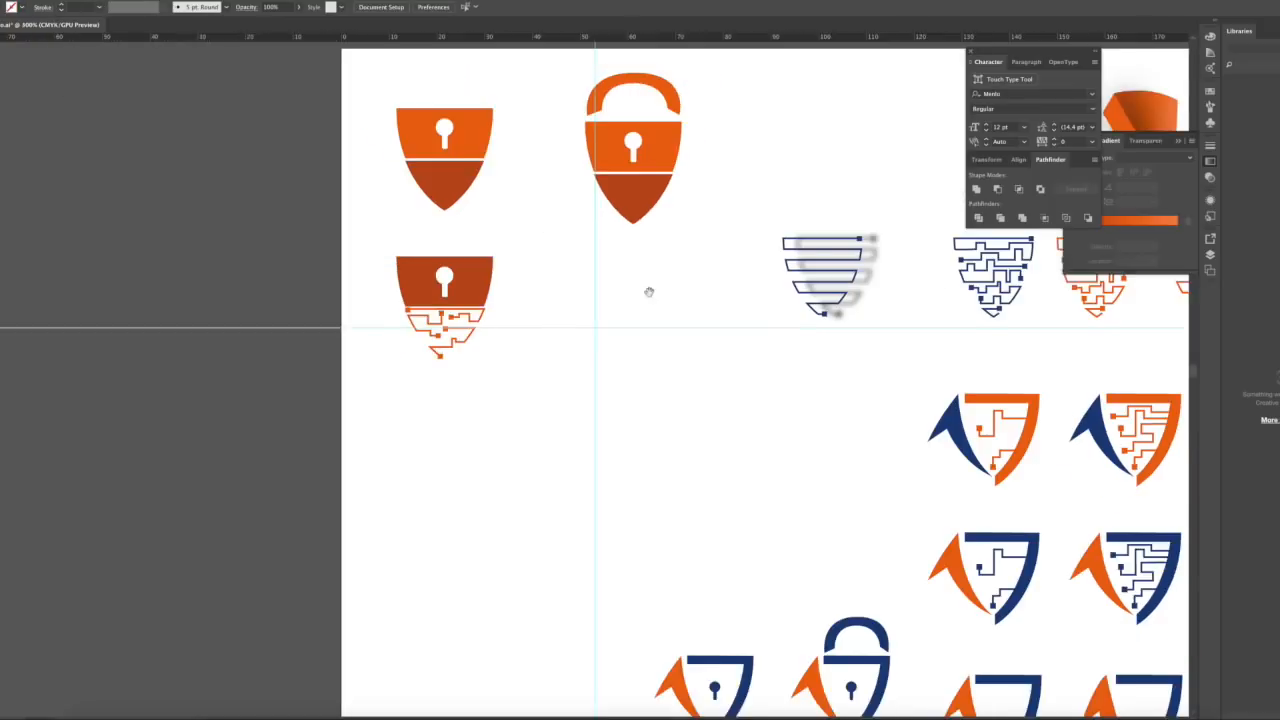
# Duplicate the circuit keyhole shield to its right and recolour the copy's upper piece bright orange
pyautogui.moveTo(653, 291); pyautogui.dragTo(588, 290)
pyautogui.moveTo(405, 286); pyautogui.dragTo(543, 286)
pyautogui.click(630, 290)
pyautogui.click(545, 288)
pyautogui.click(3, 7)
pyautogui.click(3, 50)
pyautogui.click(3, 7)
pyautogui.click(2, 50)
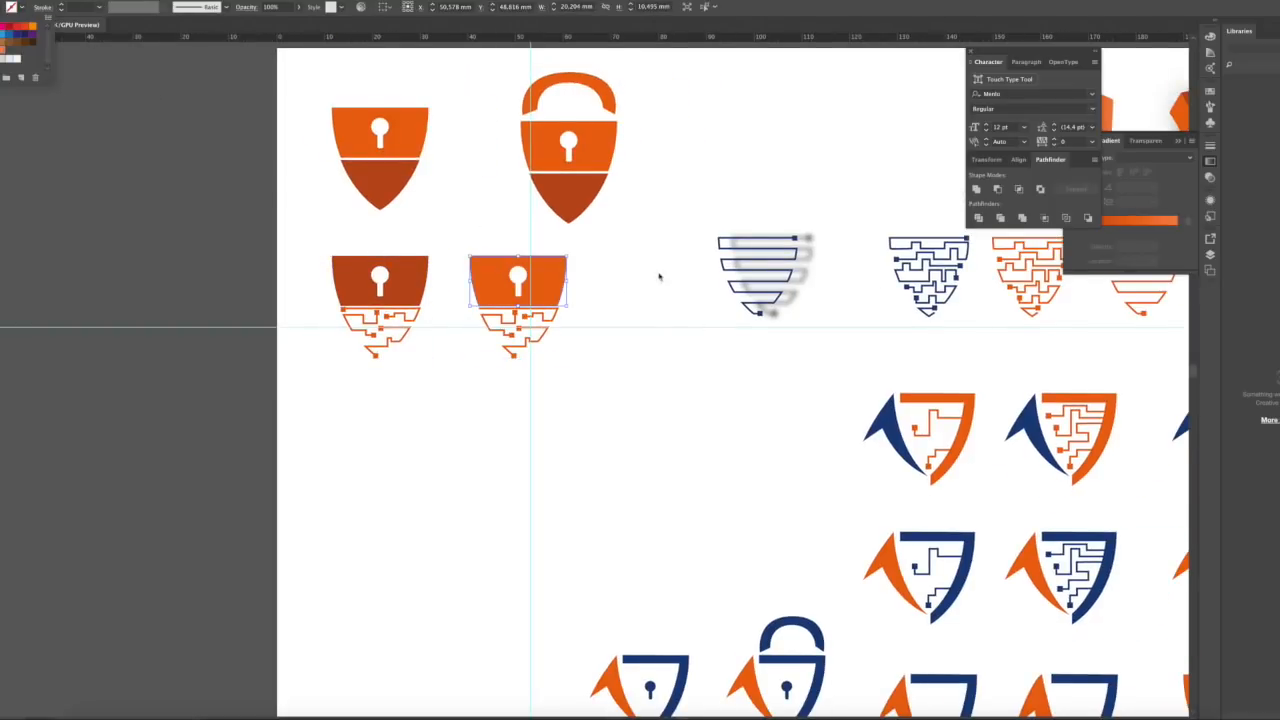
pyautogui.click(628, 277)
# Copy the keyhole shield and padlock farther right and move the copied shield's lower piece up against its upper piece
pyautogui.press('super+minus')
pyautogui.moveTo(753, 197); pyautogui.dragTo(604, 168)
pyautogui.moveTo(487, 143); pyautogui.dragTo(305, 228)
pyautogui.moveTo(442, 201); pyautogui.dragTo(674, 189)
pyautogui.press('super+plus')
pyautogui.press('super+plus')
pyautogui.press('super+plus')
pyautogui.click(585, 330)
pyautogui.moveTo(434, 407); pyautogui.dragTo(434, 407)
# Try a Multiply drop shadow on the lower piece with 70% opacity, 0 mm X offset, -2 mm Y offset and 1 mm blur
pyautogui.click(168, 0)
pyautogui.moveTo(235, 117)
pyautogui.click(359, 117)
pyautogui.click(611, 187)
pyautogui.press('Down')
pyautogui.press('Down')
pyautogui.press('Down')
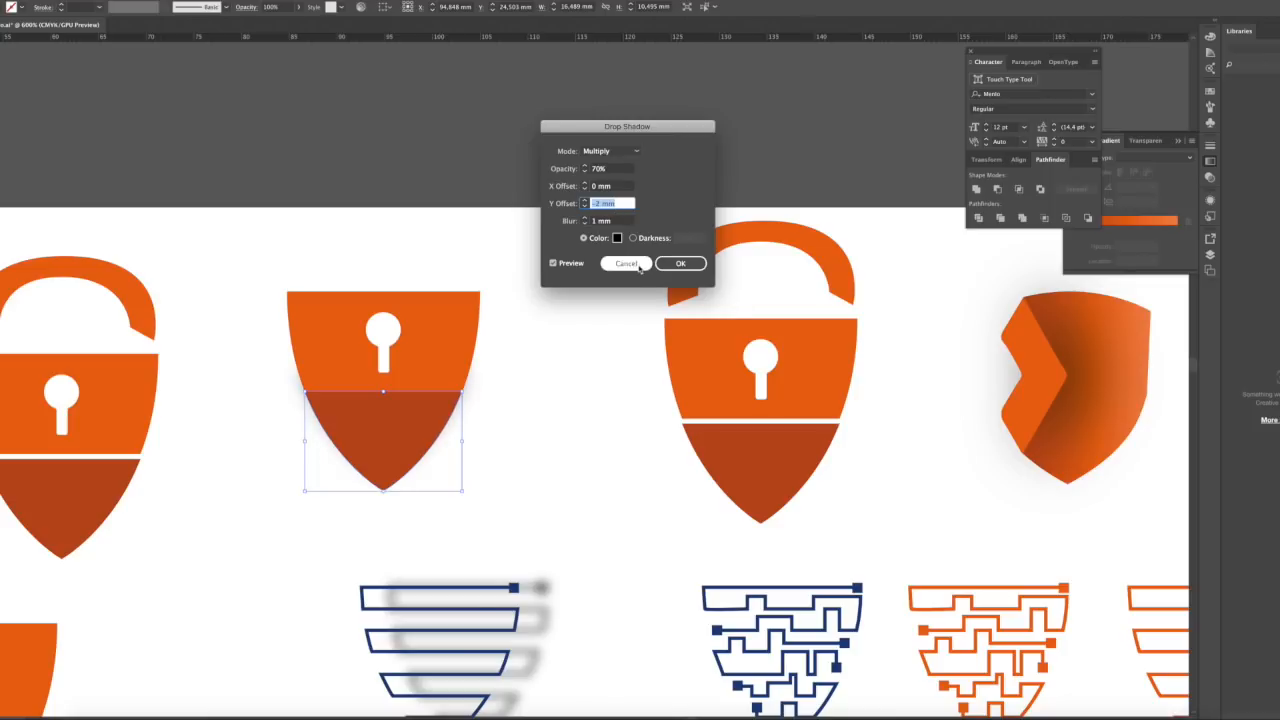
pyautogui.click(680, 264)
# Try bringing the shadowed lower piece to the front, and undo both the reordering and the drop shadow
pyautogui.rightClick(366, 429)
pyautogui.click(505, 598)
pyautogui.click(614, 322)
pyautogui.press('super+z')
pyautogui.rightClick(386, 428)
pyautogui.press('super+z')
# Bring the copied shield's lower piece to the front and give it a Multiply drop shadow with -1 mm Y offset and 1.5 mm blur
pyautogui.rightClick(365, 417)
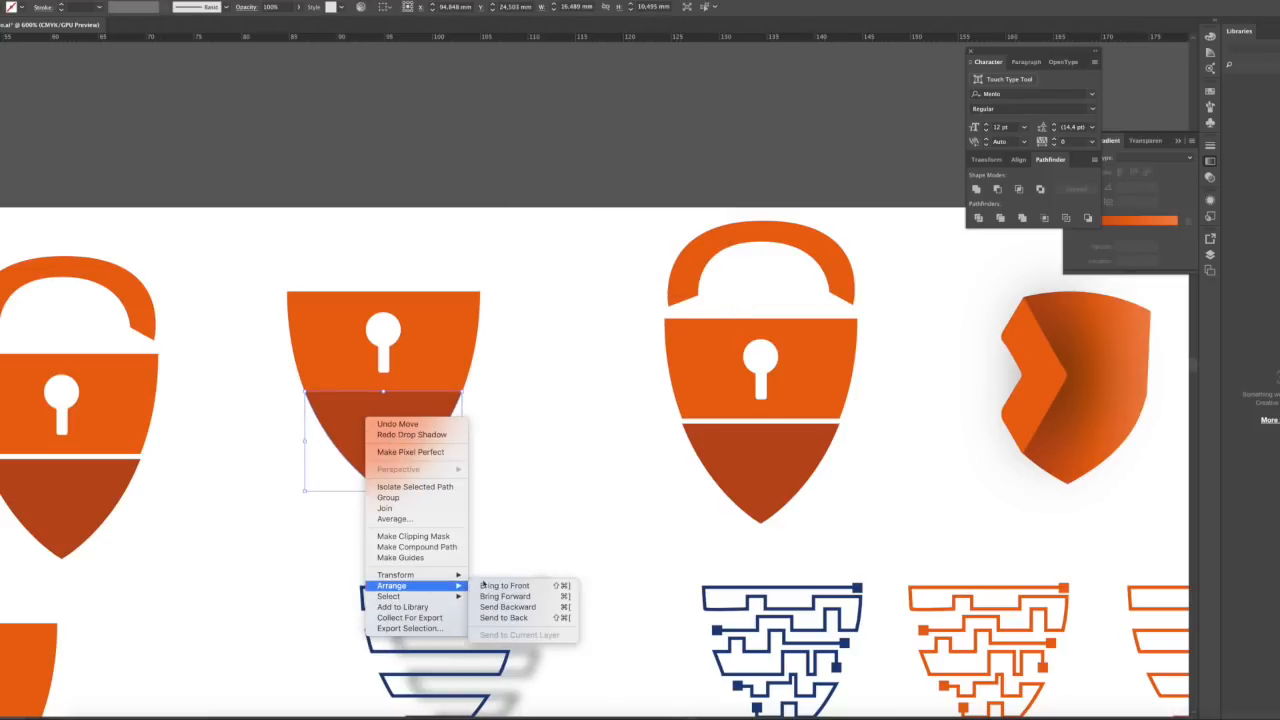
pyautogui.click(504, 586)
pyautogui.click(168, 1)
pyautogui.moveTo(200, 117)
pyautogui.click(350, 119)
pyautogui.click(569, 264)
pyautogui.click(622, 222)
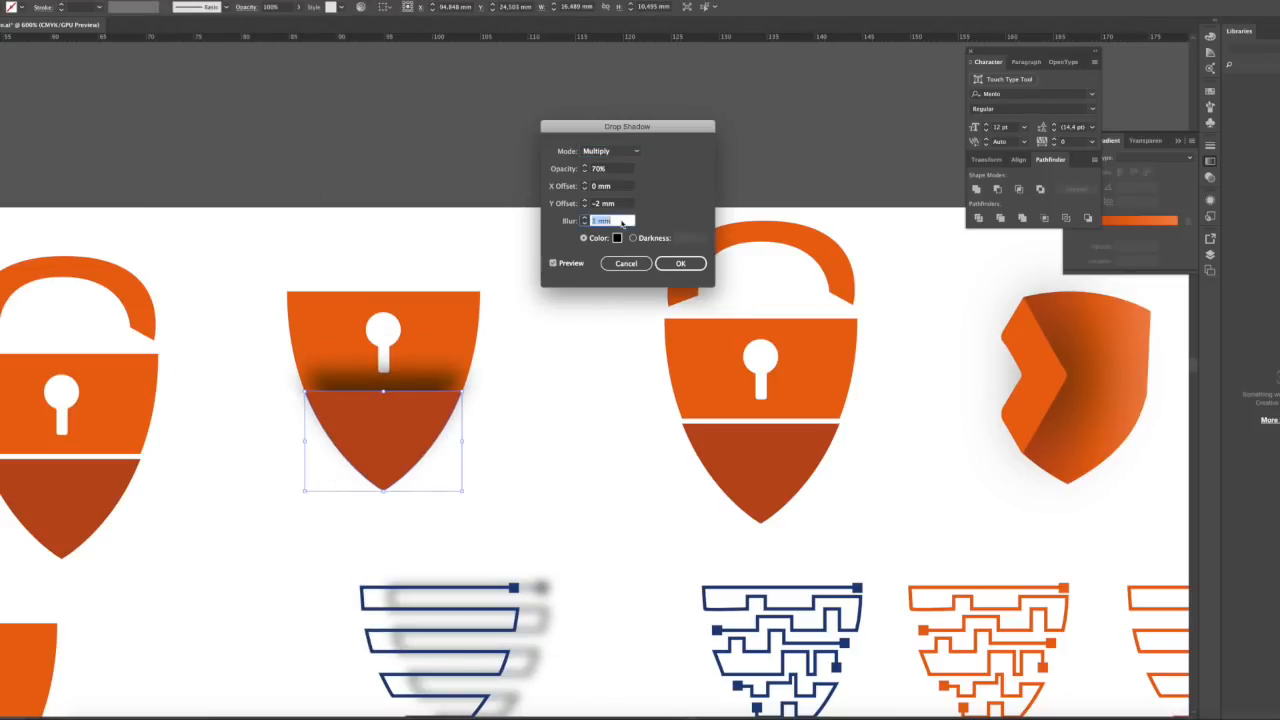
pyautogui.write('1,5')
pyautogui.doubleClick(613, 206)
pyautogui.press('Up')
pyautogui.press('Return')
pyautogui.press('super+minus')
pyautogui.hscroll(3, 586, 209)
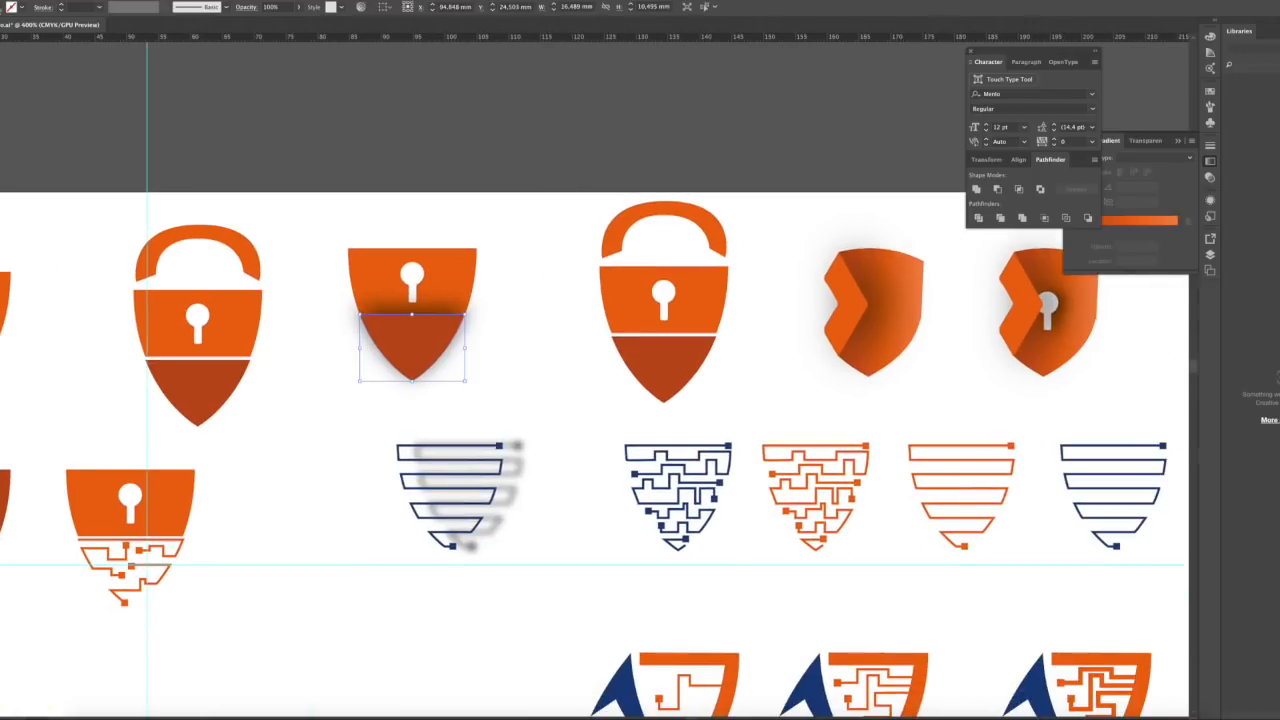
# Undo the drop shadow on the copied shield's lower piece
pyautogui.click(394, 133)
pyautogui.press('super+minus')
pyautogui.press('super+z')
pyautogui.click(166, 1)
pyautogui.moveTo(200, 118)
pyautogui.click(345, 118)
pyautogui.click(617, 238)
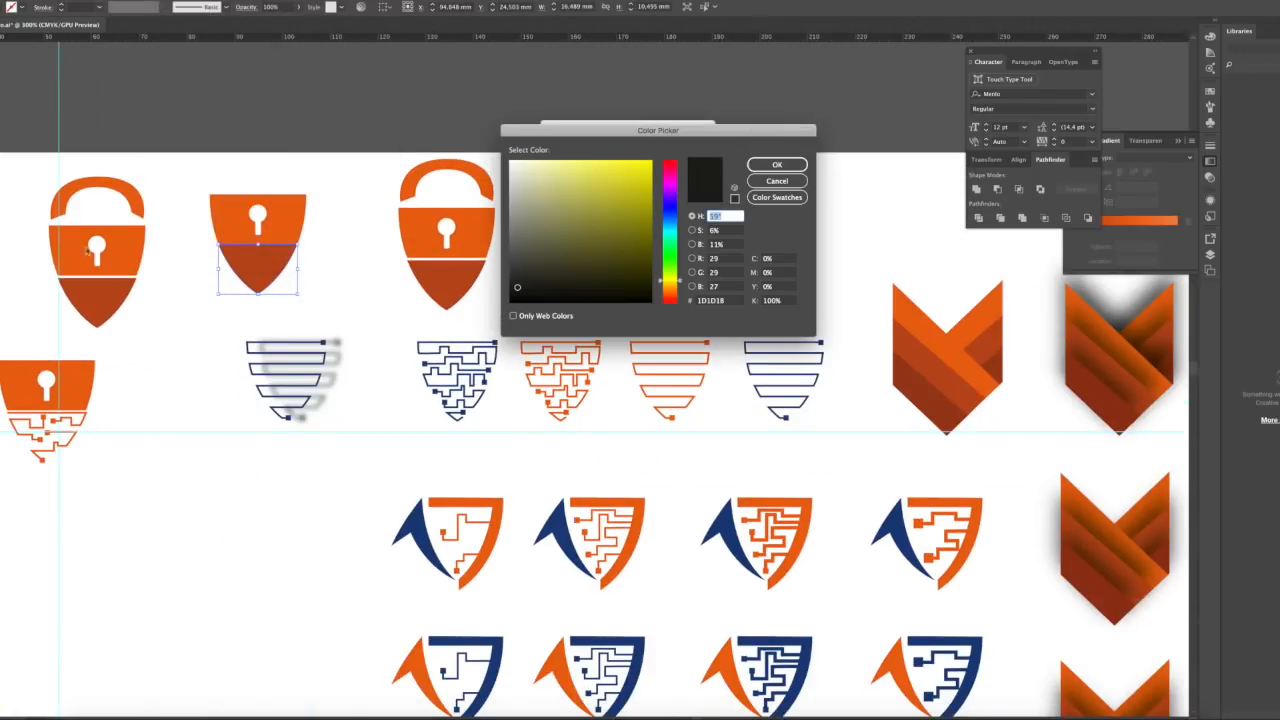
pyautogui.moveTo(638, 131); pyautogui.dragTo(636, 194)
pyautogui.press('Escape')
pyautogui.press('Escape')
# Look up the CMYK colour values of the flat orange chevron's lowest piece
pyautogui.click(1083, 375)
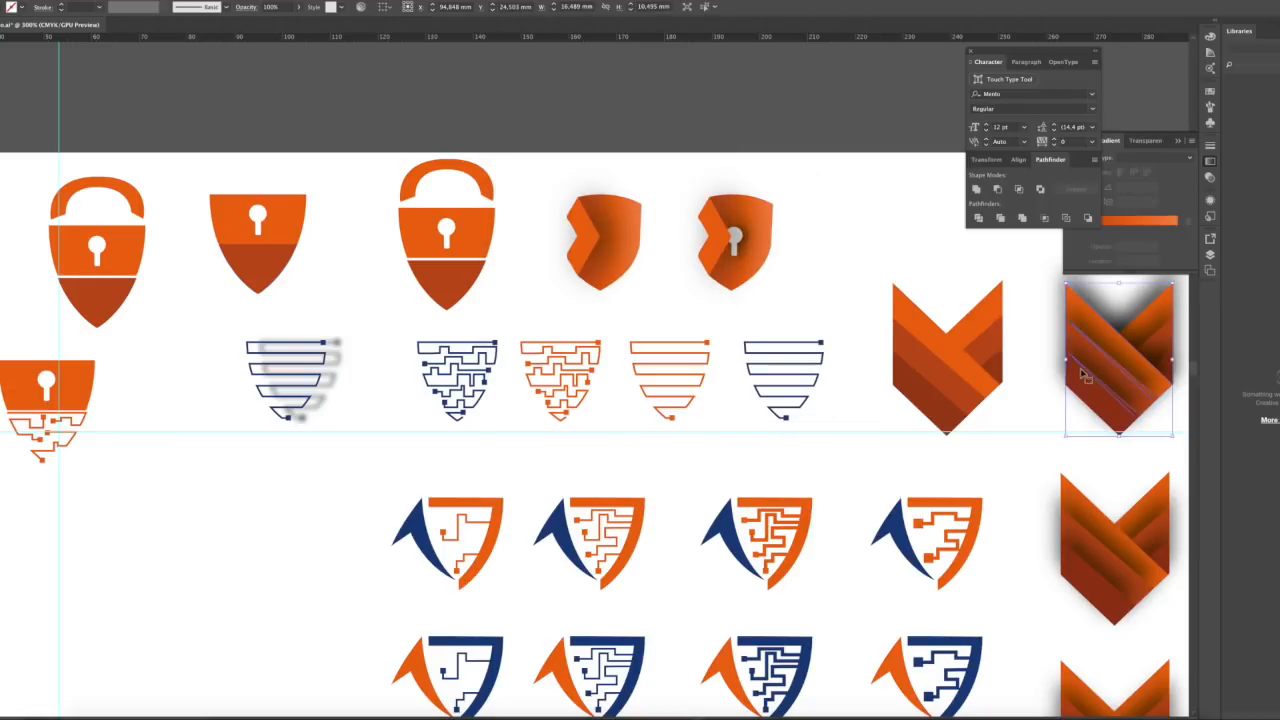
pyautogui.click(925, 408)
pyautogui.doubleClick(1, 356)
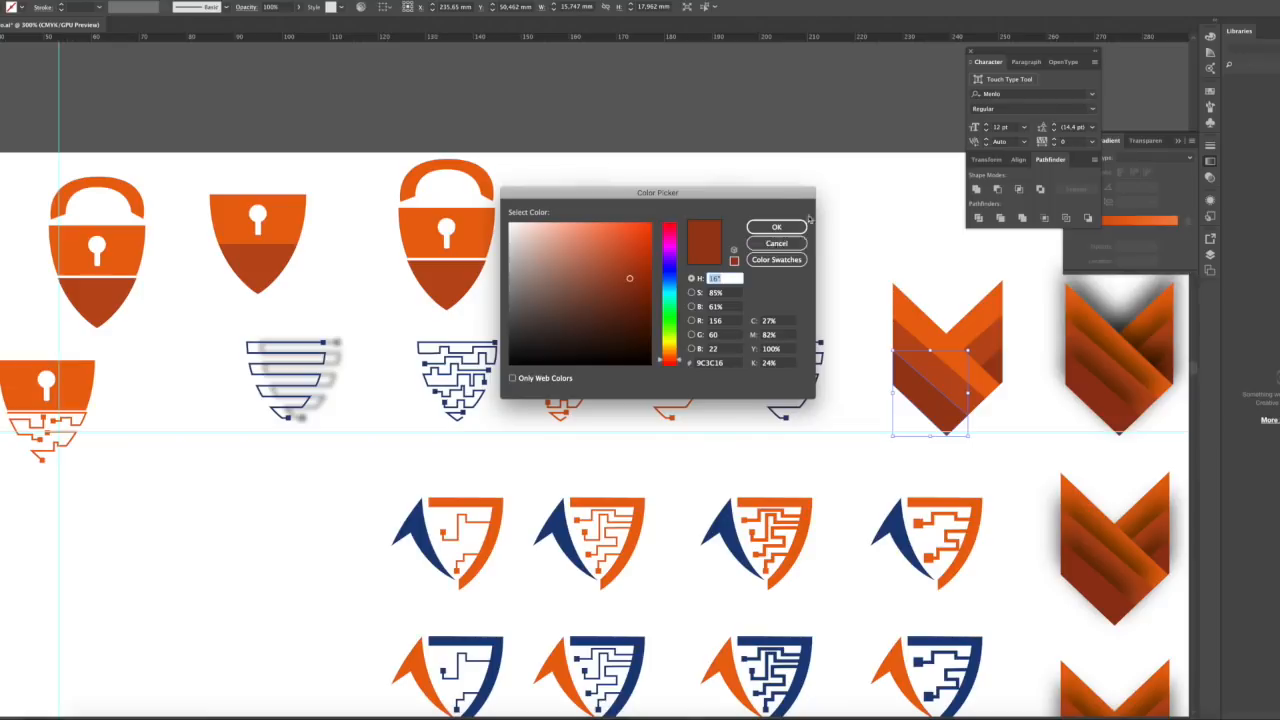
pyautogui.click(778, 244)
# Apply a Multiply drop shadow to the shield's lower piece in CMYK 27/82/100/24, with 70% opacity, -1 mm Y offset and 1.5 mm blur
pyautogui.click(258, 268)
pyautogui.click(198, 1)
pyautogui.moveTo(166, 1)
pyautogui.moveTo(200, 117)
pyautogui.click(347, 117)
pyautogui.click(617, 238)
pyautogui.write('27')
pyautogui.press('Tab')
pyautogui.write('82')
pyautogui.press('Tab')
pyautogui.write('100')
pyautogui.press('Tab')
pyautogui.write('24')
pyautogui.press('Return')
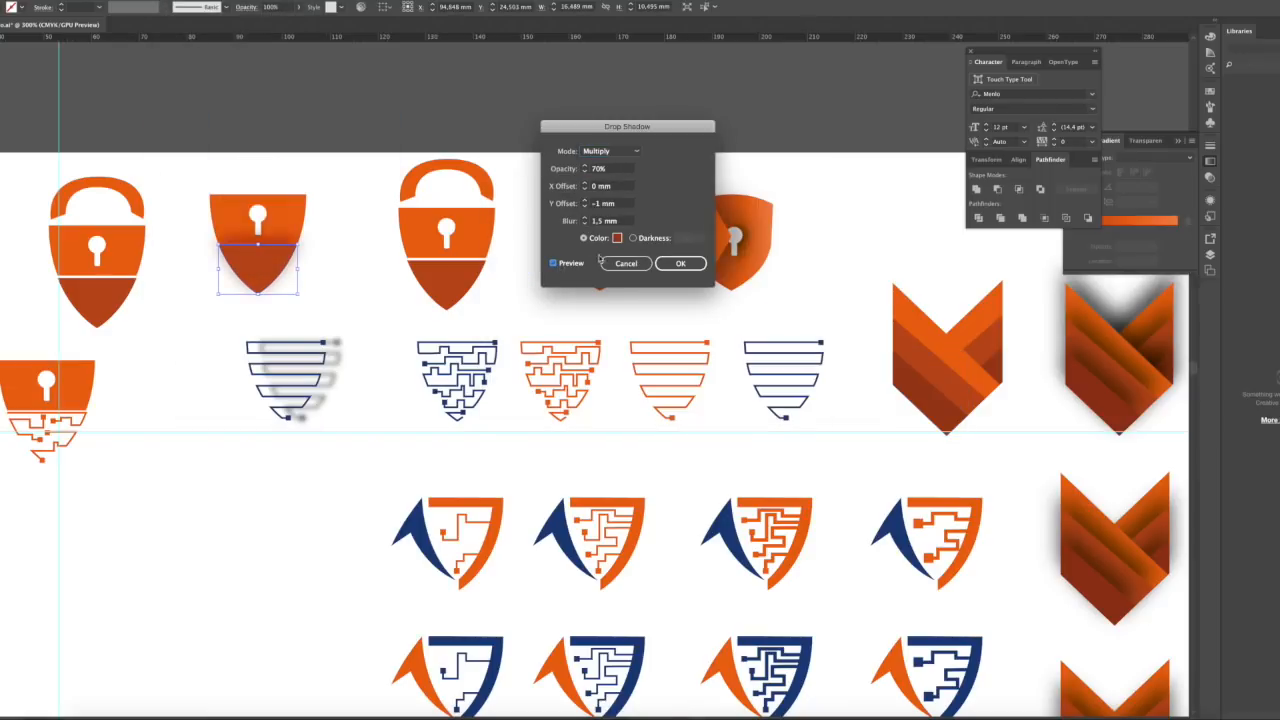
pyautogui.click(681, 263)
# Recolour the shadowed shield's lower piece a darker reddish brown
pyautogui.doubleClick(1, 356)
pyautogui.click(646, 276)
pyautogui.click(775, 227)
pyautogui.click(194, 338)
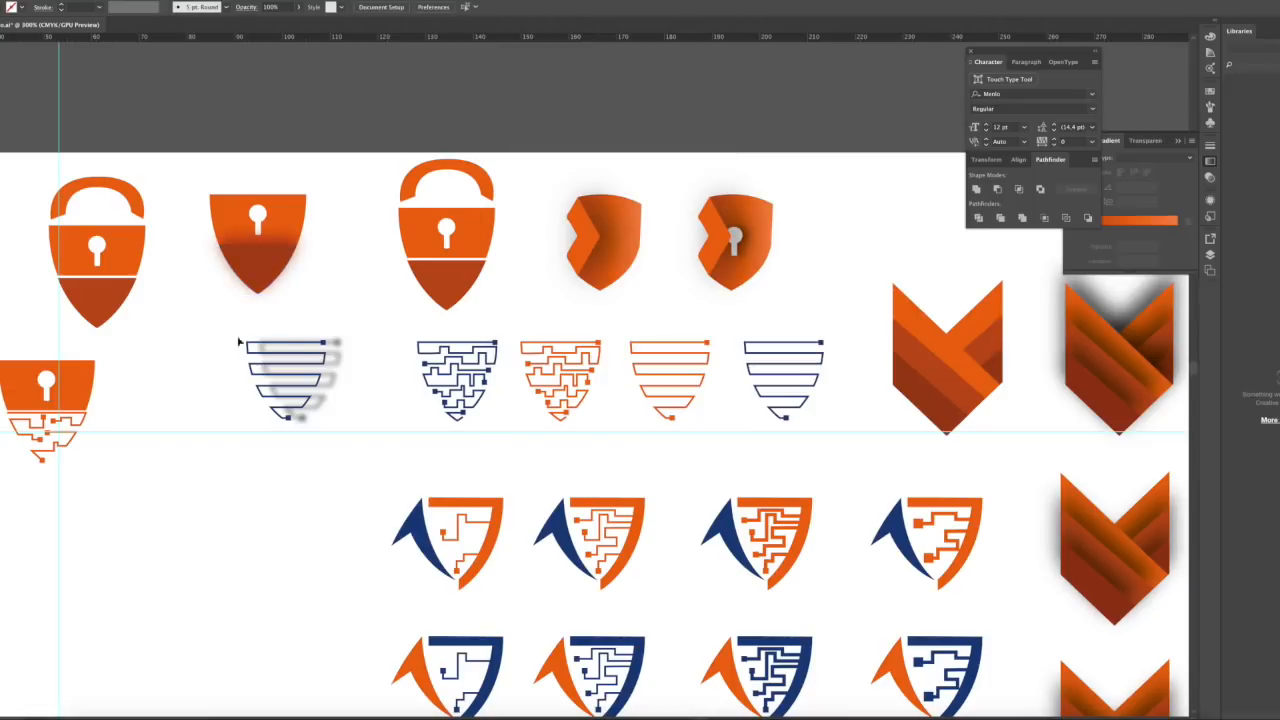
# Apply a black Multiply drop shadow to the lower piece with 70% opacity, 0 mm X offset, -1 mm Y offset and 1.5 mm blur
pyautogui.press('super+minus')
pyautogui.hscroll(-3, 416, 303)
pyautogui.click(168, 1)
pyautogui.moveTo(185, 115)
pyautogui.click(355, 116)
pyautogui.click(617, 238)
pyautogui.click(514, 367)
pyautogui.click(775, 227)
pyautogui.click(564, 265)
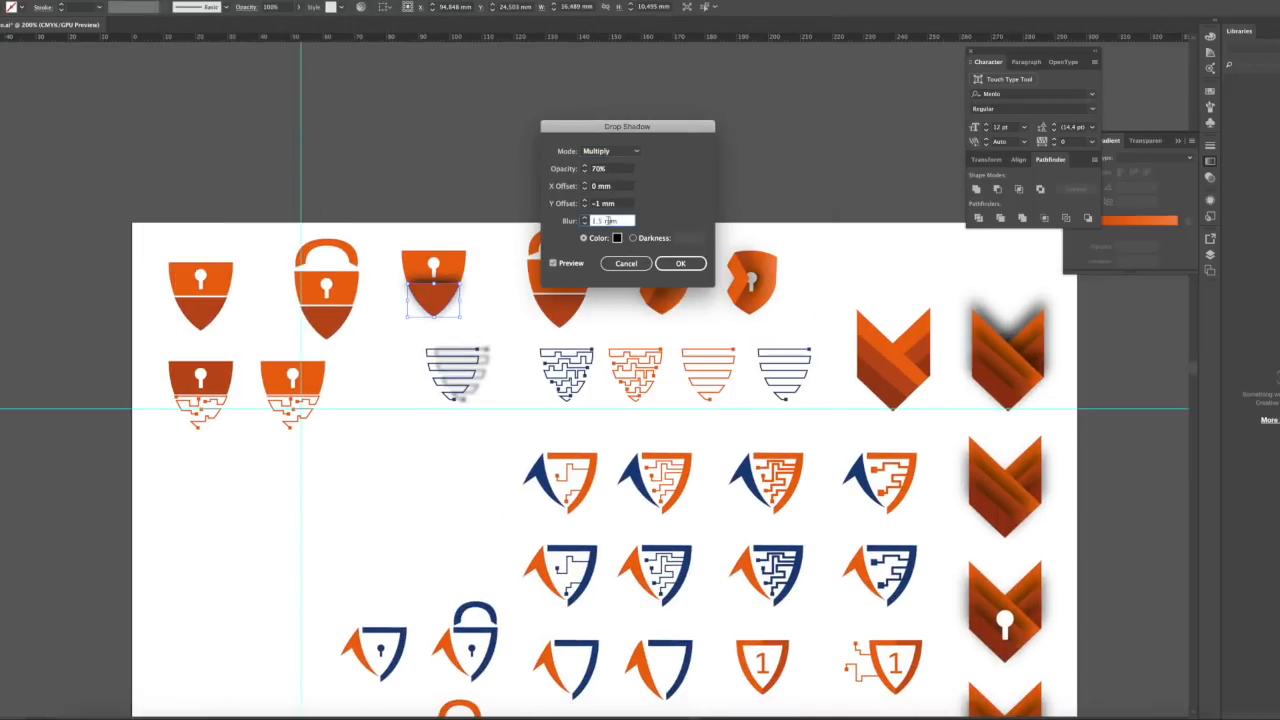
pyautogui.press('Return')
pyautogui.scroll(-2, 617, 170)
pyautogui.hscroll(3, 617, 170)
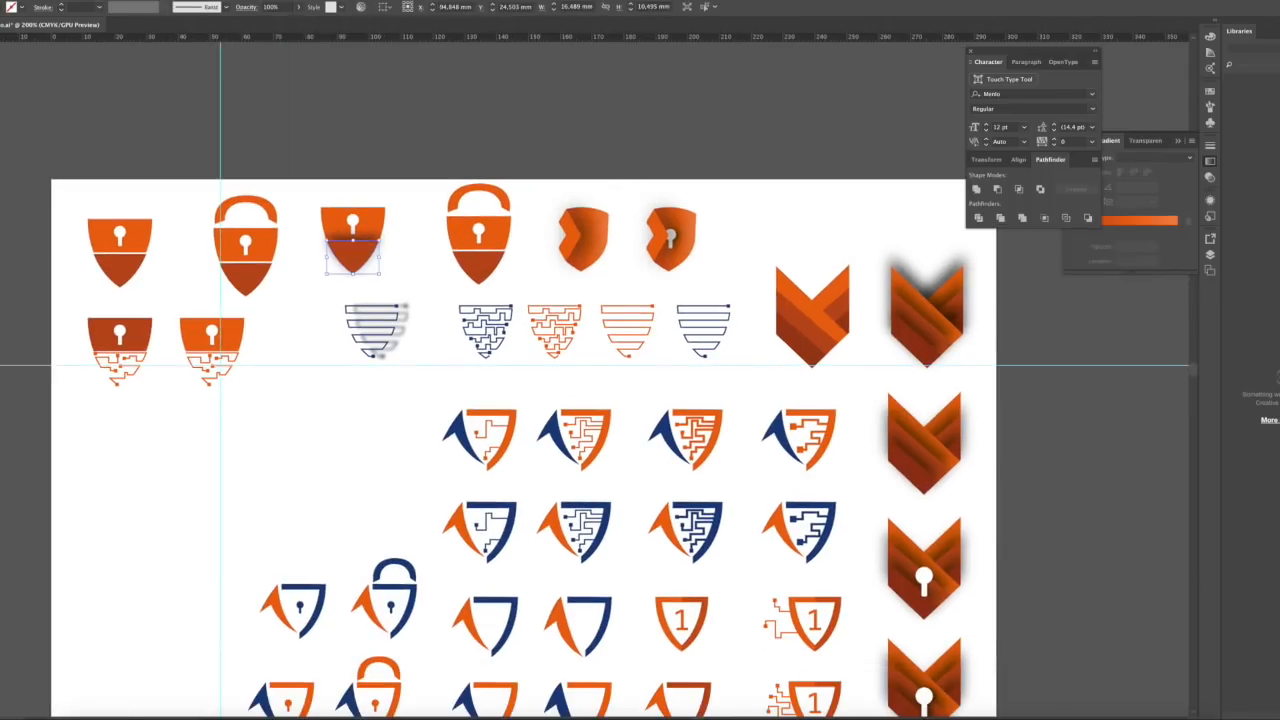
pyautogui.click(583, 137)
pyautogui.scroll(-1, 583, 137)
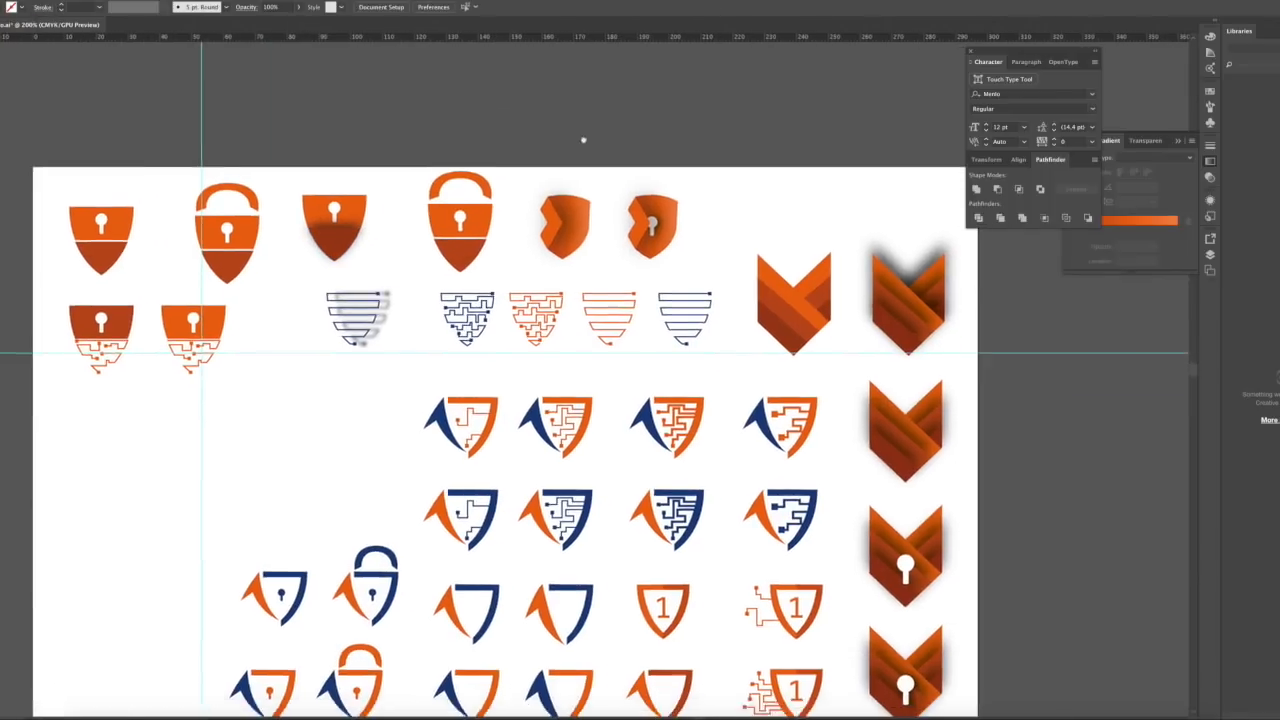
# Replace the neighbouring padlock's body with a copy of the shadowed keyhole shield and set the shackle on it
pyautogui.hscroll(-4, 583, 137)
pyautogui.moveTo(573, 244); pyautogui.dragTo(374, 472)
pyautogui.moveTo(442, 234); pyautogui.dragTo(561, 251)
pyautogui.moveTo(379, 398); pyautogui.dragTo(483, 279)
pyautogui.moveTo(572, 183); pyautogui.dragTo(572, 192)
# Send the padlock's shackle to the back and enlarge it so its outline continues the shield body's edges
pyautogui.click(566, 198)
pyautogui.click(546, 185)
pyautogui.rightClick(546, 185)
pyautogui.click(692, 390)
pyautogui.click(627, 172)
pyautogui.scroll(3, 592, 180)
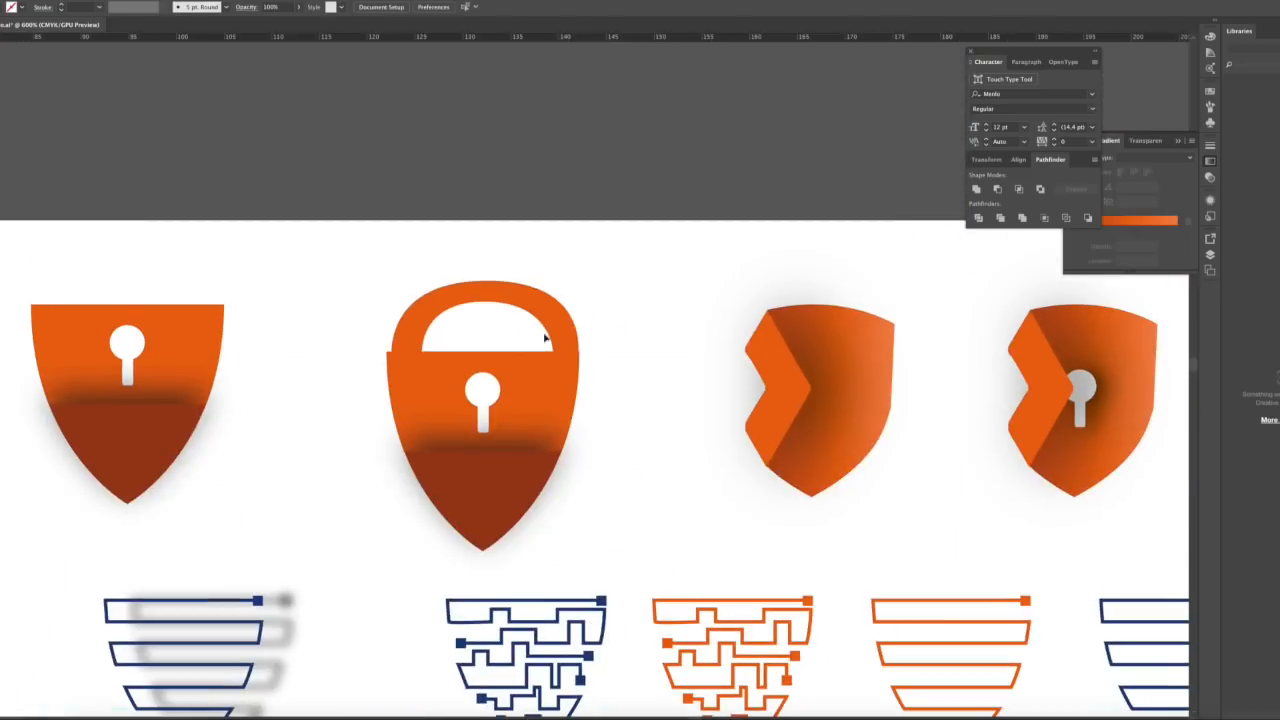
pyautogui.moveTo(487, 264); pyautogui.dragTo(487, 264)
pyautogui.click(631, 301)
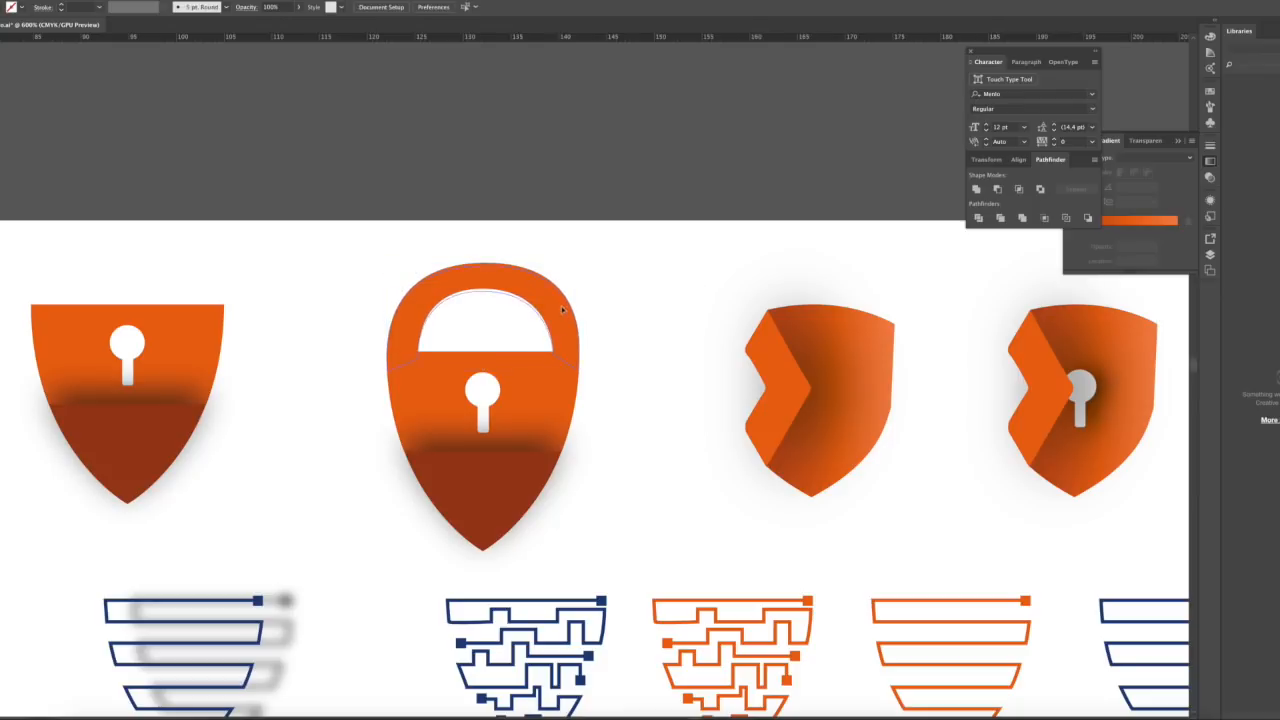
pyautogui.scroll(-4, 563, 311)
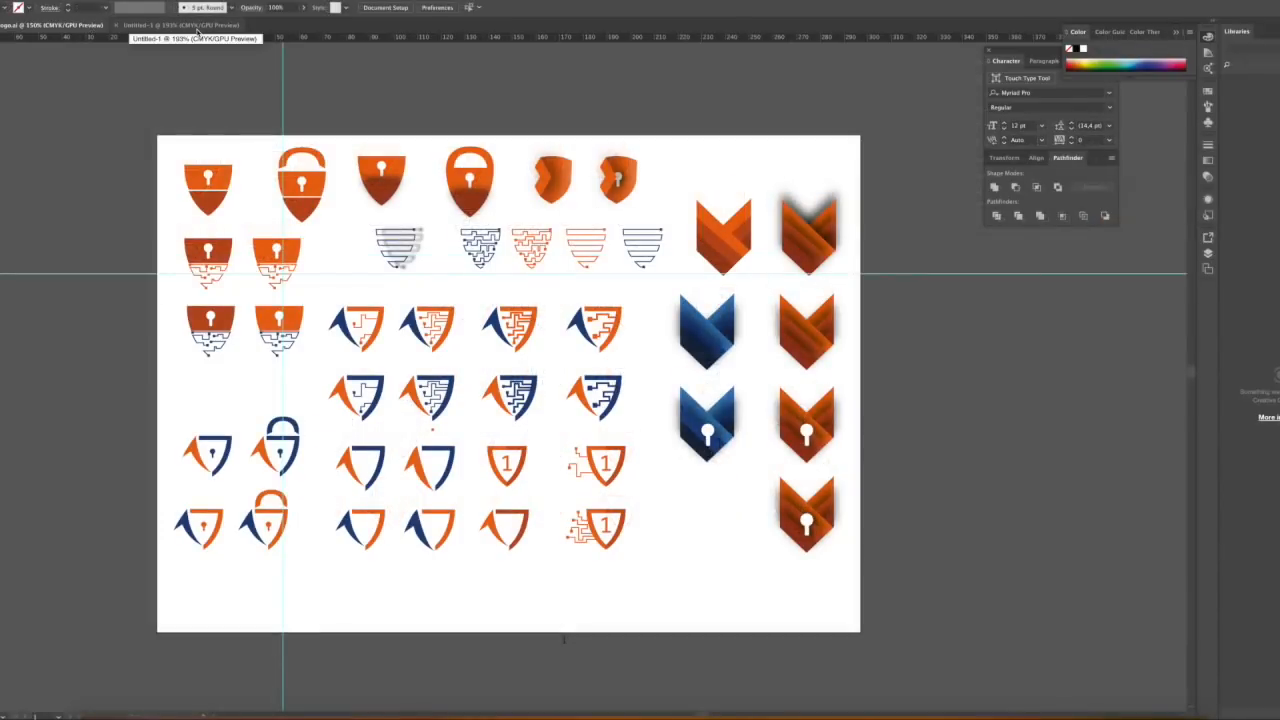
# Paste the blue-and-orange shield into the Untitled-1 document near the page's upper edge and add a horizontal guide at its lower tip
pyautogui.click(190, 25)
pyautogui.press('super+v')
pyautogui.moveTo(600, 374); pyautogui.dragTo(454, 166)
pyautogui.moveTo(449, 37); pyautogui.dragTo(449, 147)
# Add a text box containing "IS" and set its font size to 40 pt
pyautogui.moveTo(357, 240); pyautogui.dragTo(602, 371)
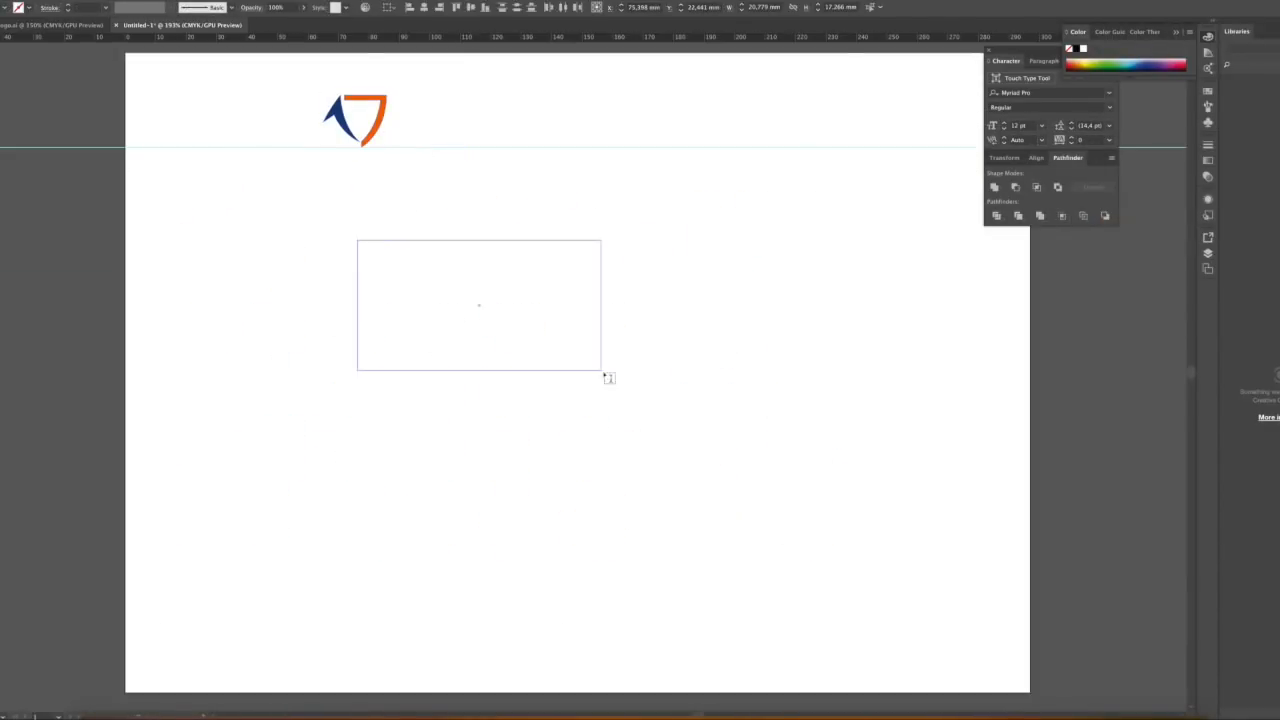
pyautogui.write('IS')
pyautogui.press('super+a')
pyautogui.click(1027, 125)
pyautogui.write('40')
pyautogui.press('Return')
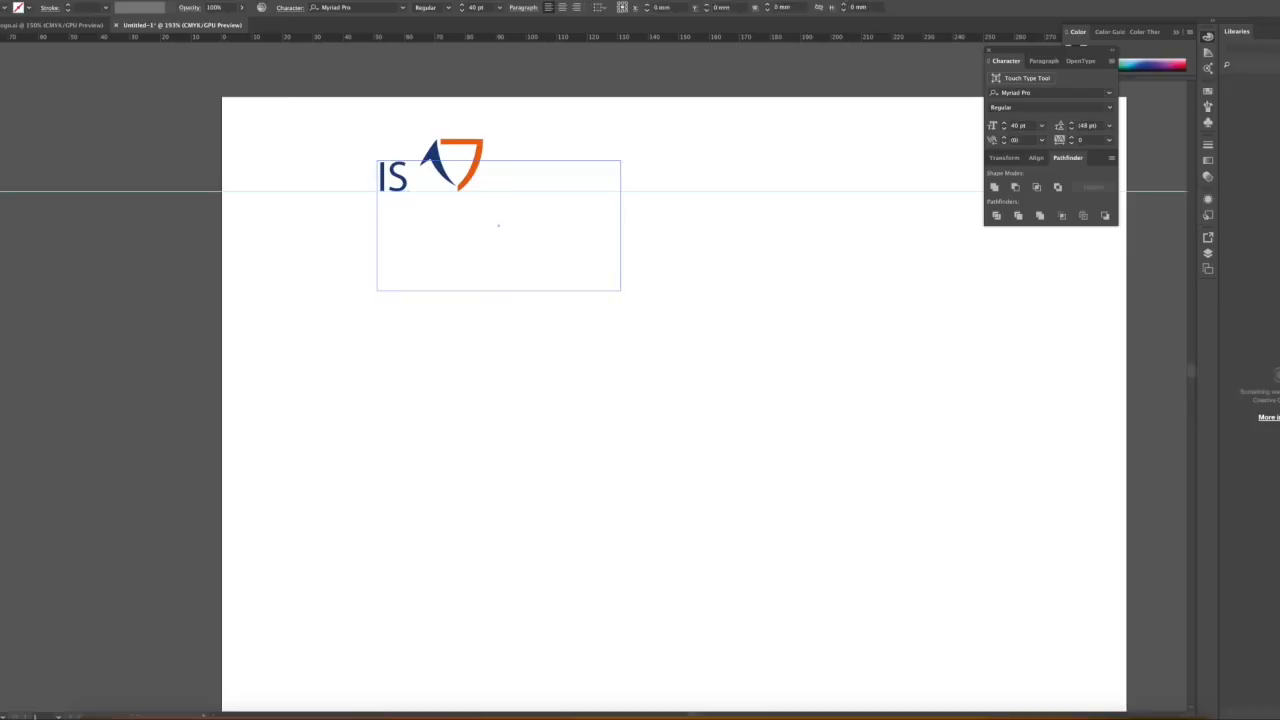
# Move the IS text to the left side of the shield and set its size to 60 pt
pyautogui.moveTo(390, 177)
pyautogui.mouseDown()
pyautogui.moveTo(349, 162)
pyautogui.moveTo(372, 172)
pyautogui.mouseUp()
pyautogui.click(1018, 125)
pyautogui.write('60')
pyautogui.press('Return')
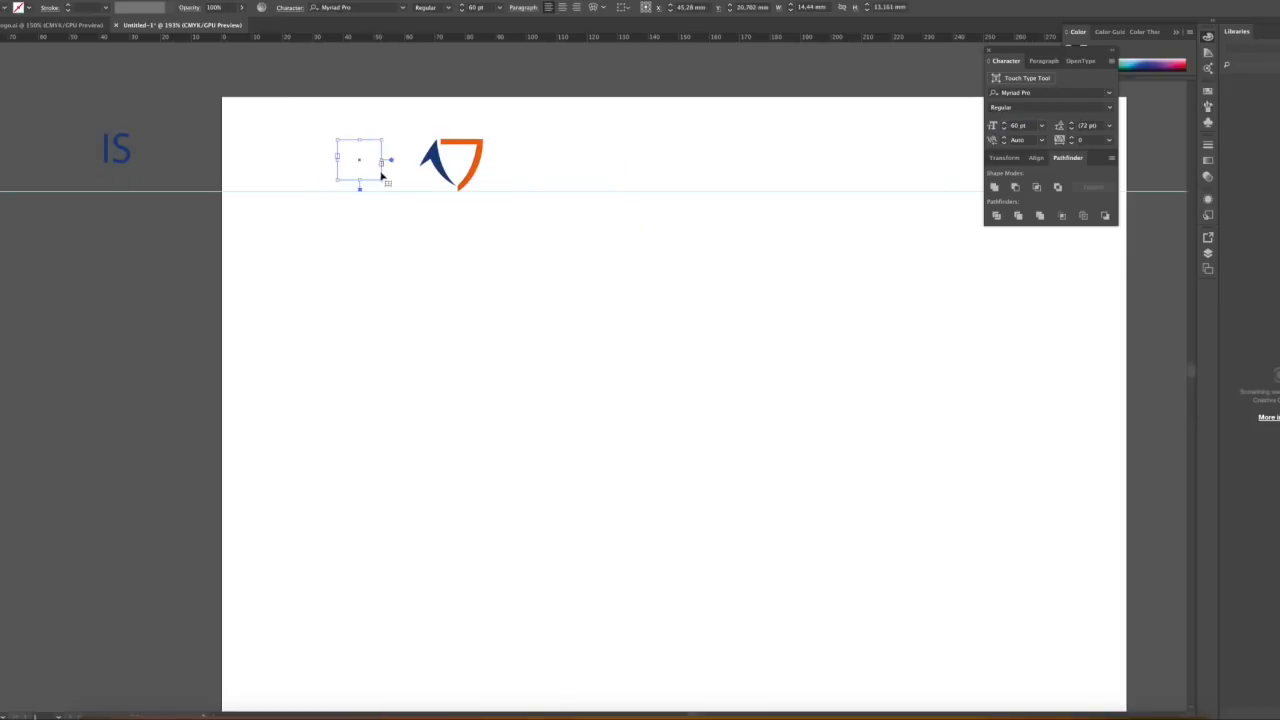
pyautogui.moveTo(503, 143); pyautogui.dragTo(503, 140)
# Enlarge the IS lettering beside the shield to 71 pt
pyautogui.doubleClick(386, 172)
pyautogui.press('super+a')
pyautogui.click(1018, 125)
pyautogui.write('71')
pyautogui.press('Return')
pyautogui.press('Escape')
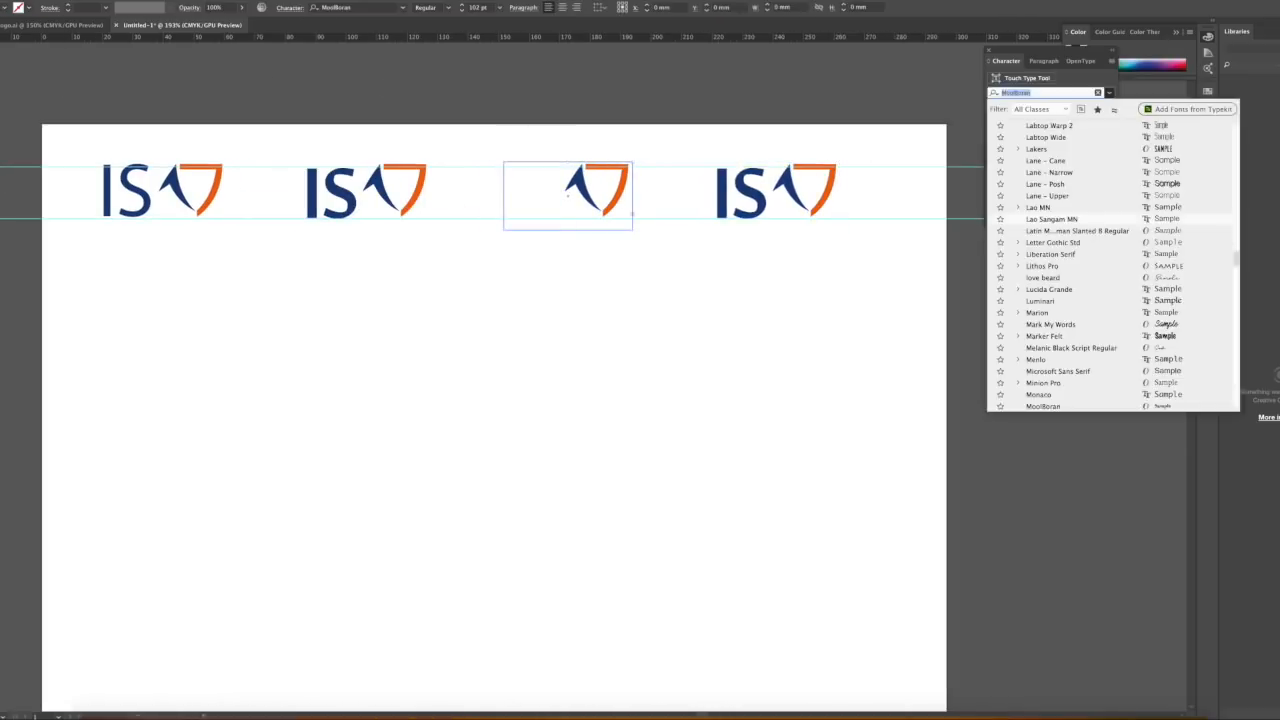
# Set the third logo's IS text to Skia at 72 pt and shrink its text box around the letters
pyautogui.scroll(-4, 1100, 330)
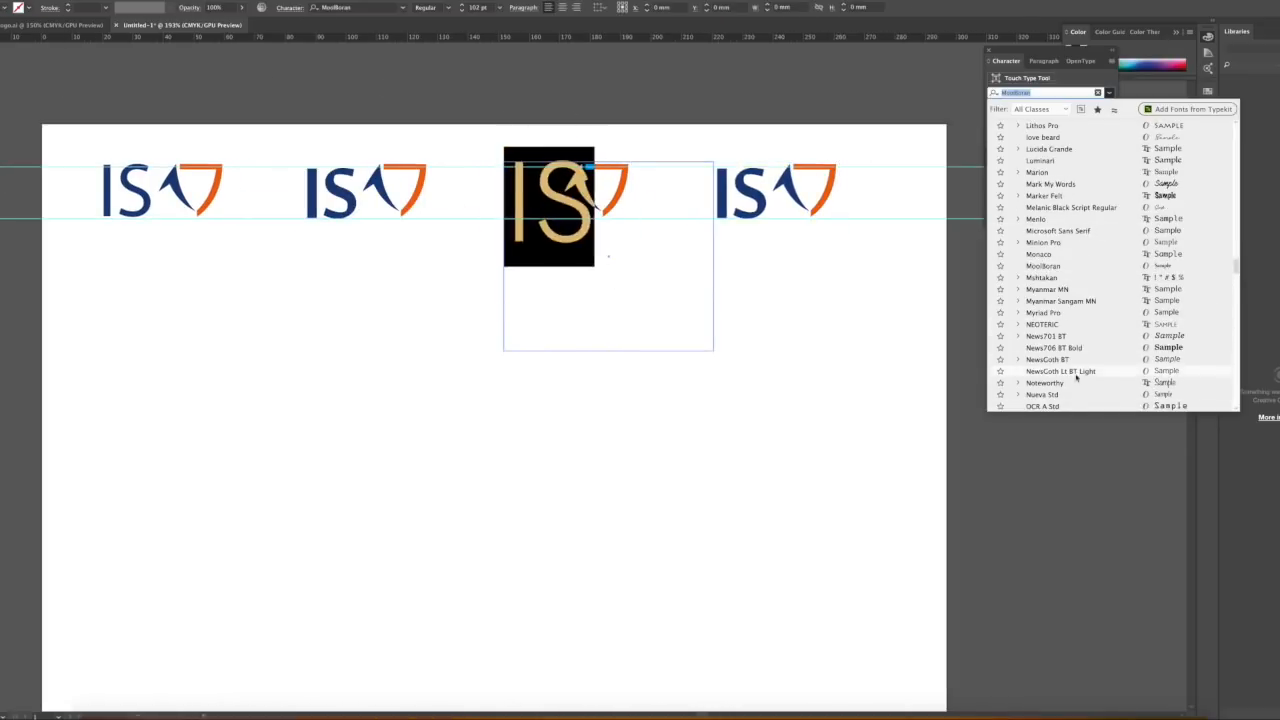
pyautogui.scroll(-8, 1075, 300)
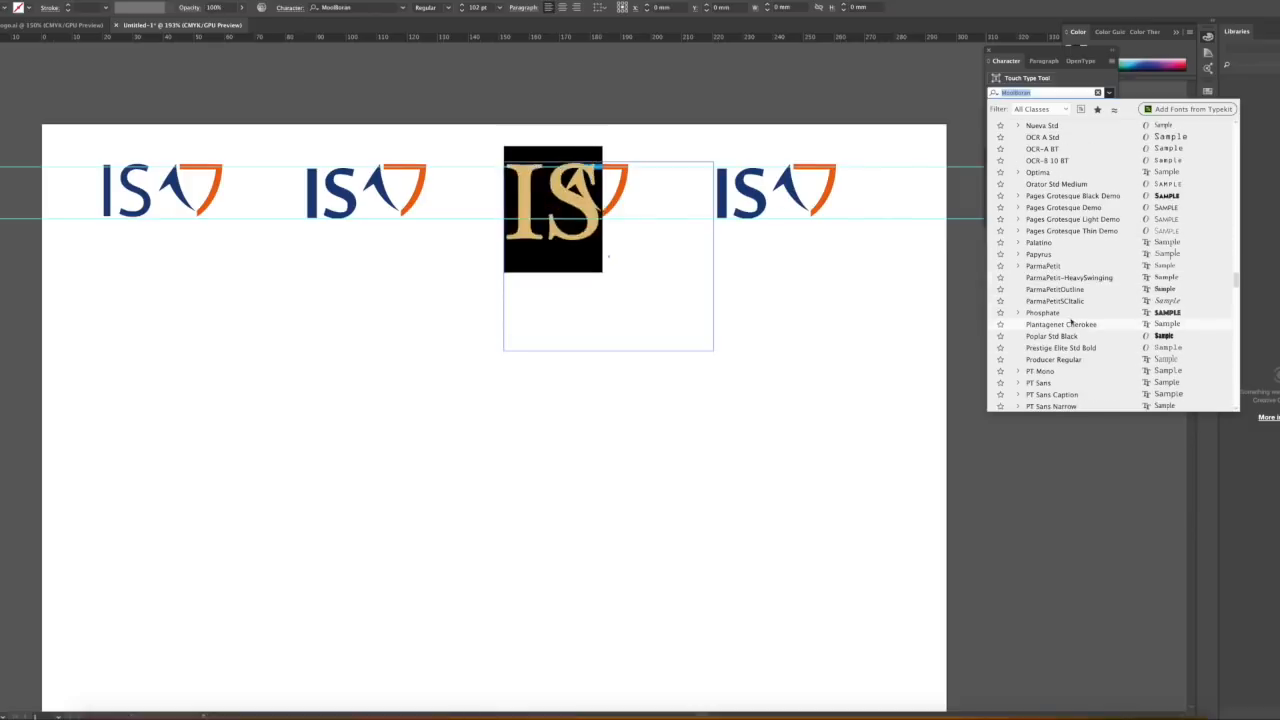
pyautogui.scroll(-8, 1068, 325)
pyautogui.scroll(-4, 1065, 324)
pyautogui.click(1066, 337)
pyautogui.click(1041, 126)
pyautogui.click(1058, 328)
pyautogui.press('Escape')
pyautogui.moveTo(713, 350); pyautogui.dragTo(581, 233)
# Copy the Skia IS text onto the pasteboard beneath the other lettering samples
pyautogui.hscroll(-4, 581, 233)
pyautogui.moveTo(768, 226); pyautogui.dragTo(168, 273)
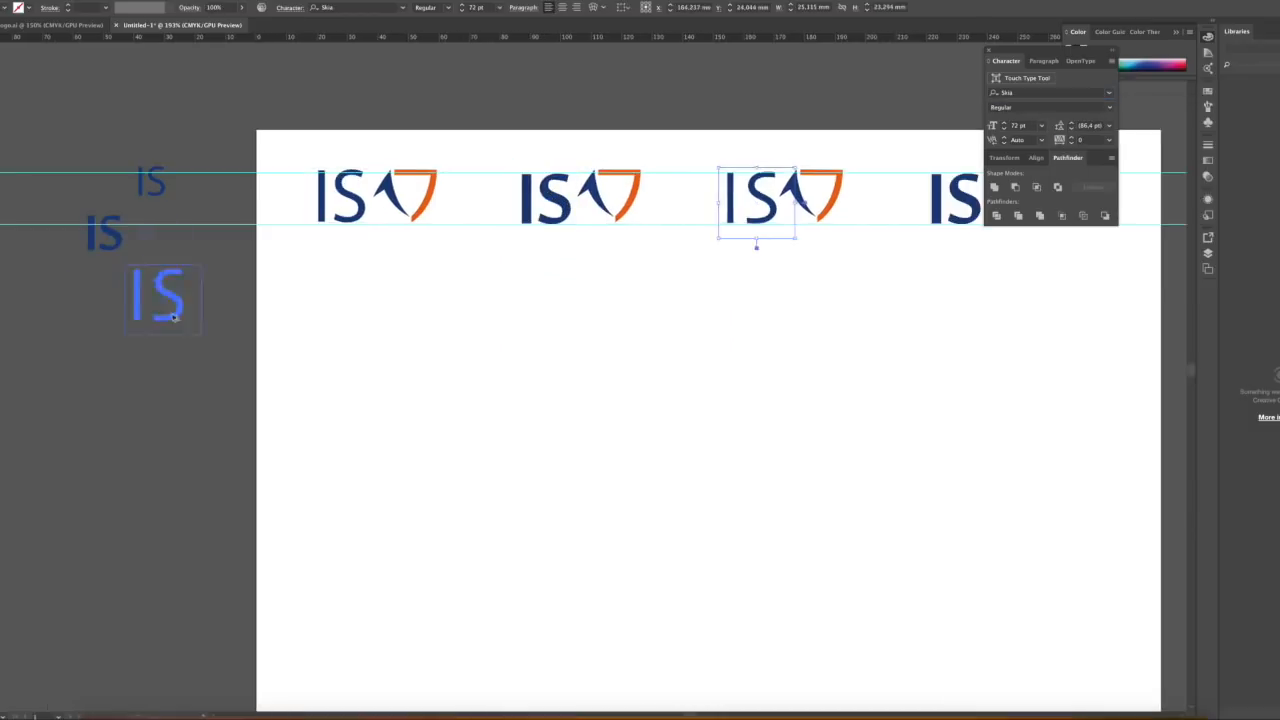
pyautogui.hscroll(4, 168, 273)
pyautogui.click(477, 250)
pyautogui.click(519, 325)
pyautogui.hscroll(-1, 519, 325)
# Preview further typefaces on the fourth logo's IS text
pyautogui.click(771, 266)
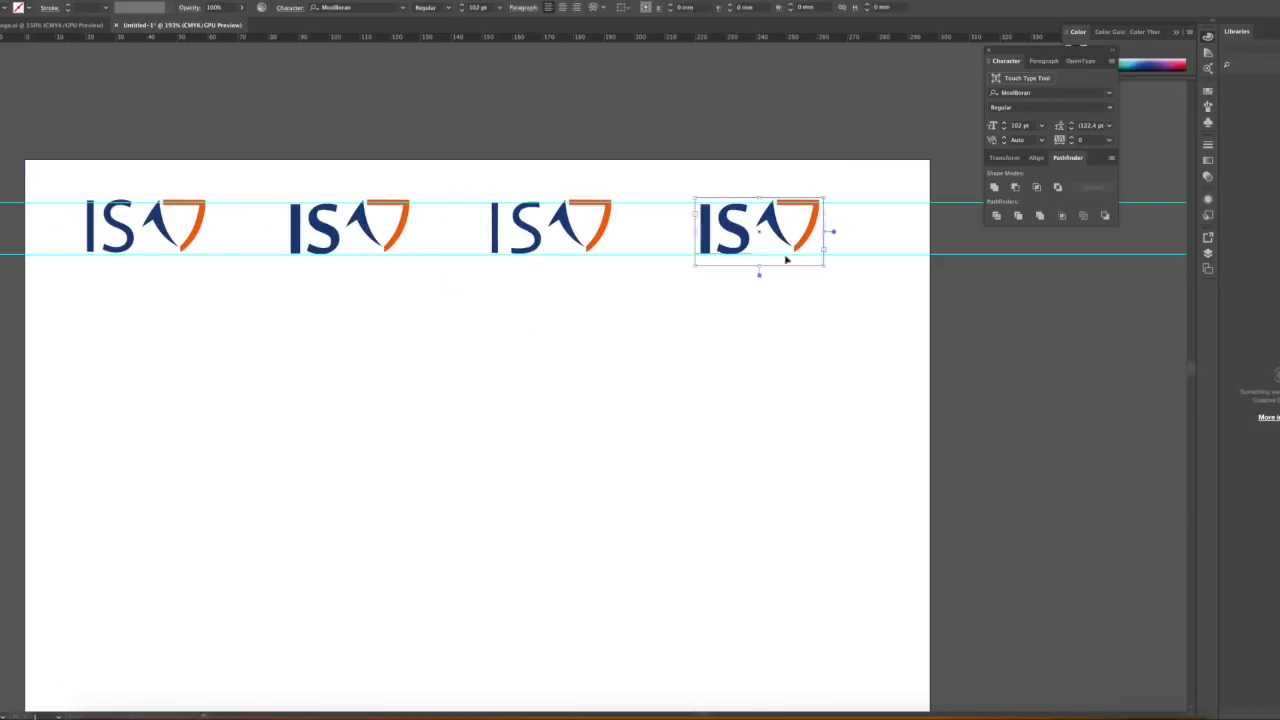
pyautogui.click(1108, 92)
pyautogui.scroll(5, 1050, 258)
pyautogui.scroll(-10, 1050, 258)
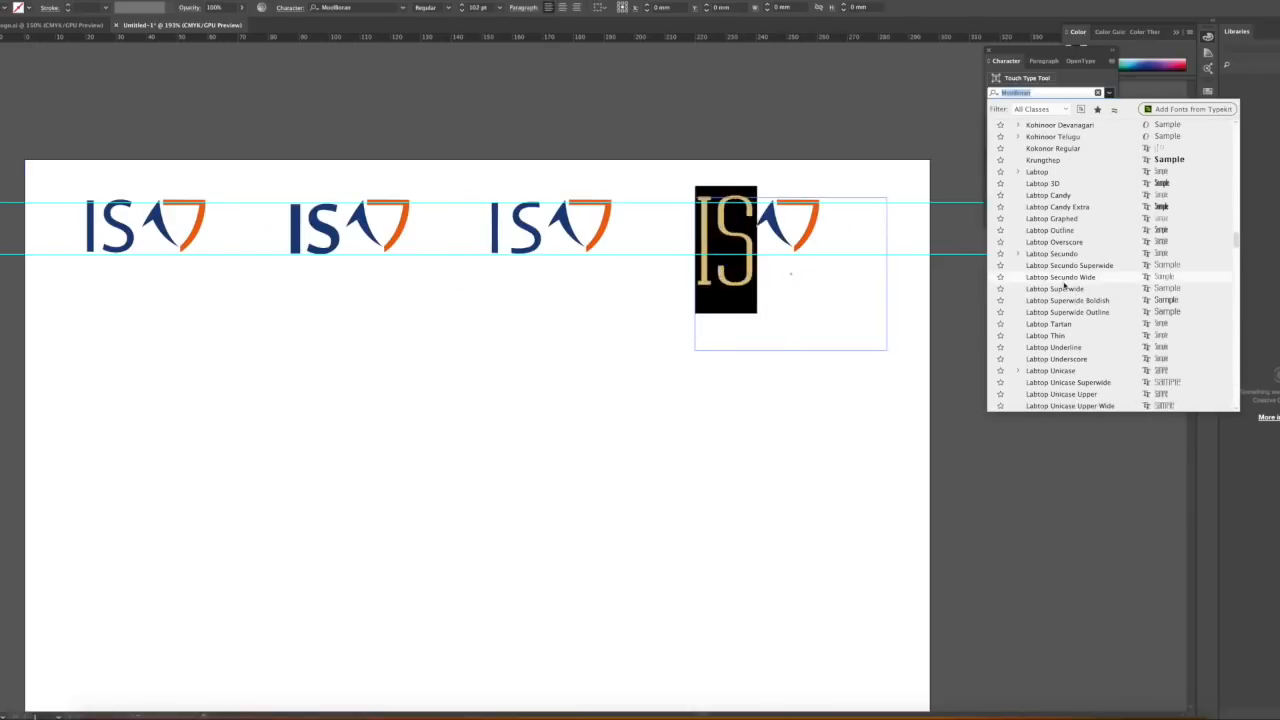
pyautogui.scroll(-15, 1080, 270)
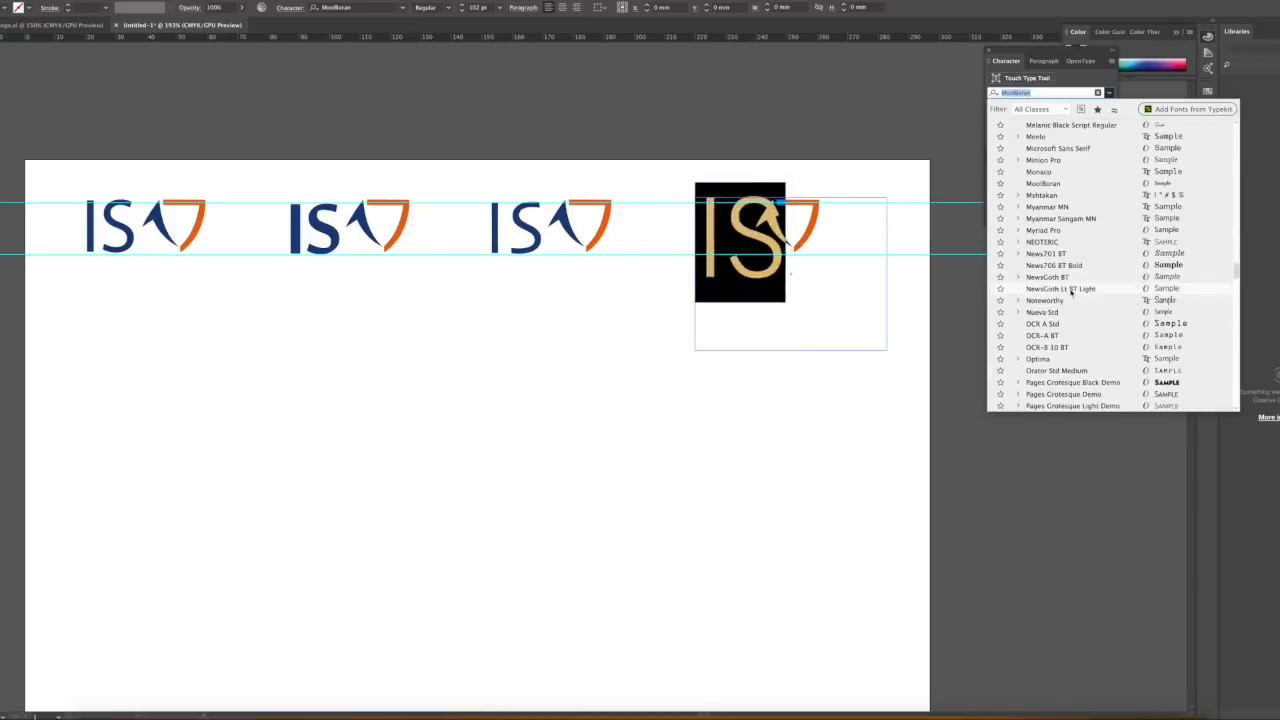
pyautogui.scroll(-15, 1078, 287)
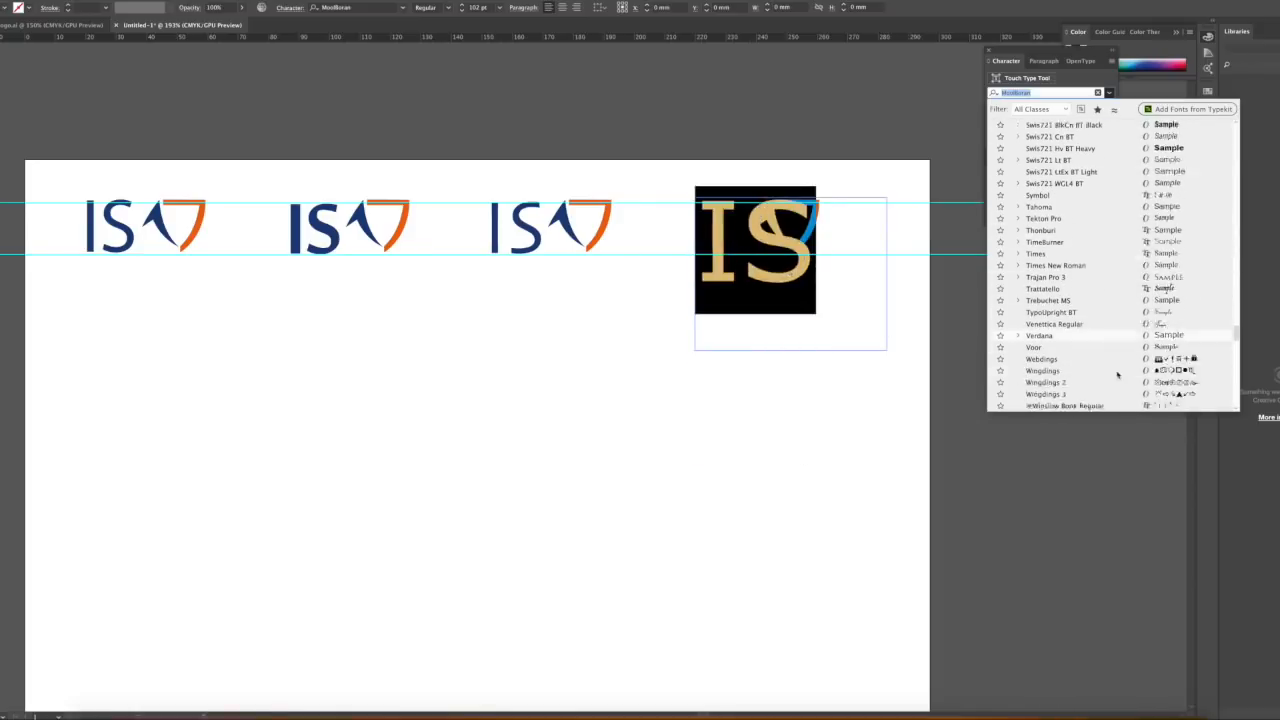
pyautogui.press('Escape')
# Give the fourth logo the Skia IS lettering and add the tagline "Solutions informatiques" beneath it
pyautogui.moveTo(580, 225); pyautogui.dragTo(812, 225)
pyautogui.write('S')
pyautogui.moveTo(733, 262)
pyautogui.mouseDown()
pyautogui.moveTo(809, 333)
pyautogui.moveTo(1077, 307)
pyautogui.mouseUp()
pyautogui.press('super+a')
pyautogui.click(1041, 126)
pyautogui.click(1058, 222)
pyautogui.write('Solutions informatiques')
pyautogui.moveTo(840, 268); pyautogui.dragTo(830, 275)
# Add a vertical guide at the fourth logo's edge and reduce the tagline's font size to fit the logo's width
pyautogui.press('super+plus')
pyautogui.press('super+plus')
pyautogui.press('super+plus')
pyautogui.moveTo(1, 300); pyautogui.dragTo(650, 307)
pyautogui.tripleClick(603, 322)
pyautogui.click(1018, 126)
pyautogui.press('Down')
pyautogui.press('Down')
pyautogui.press('Escape')
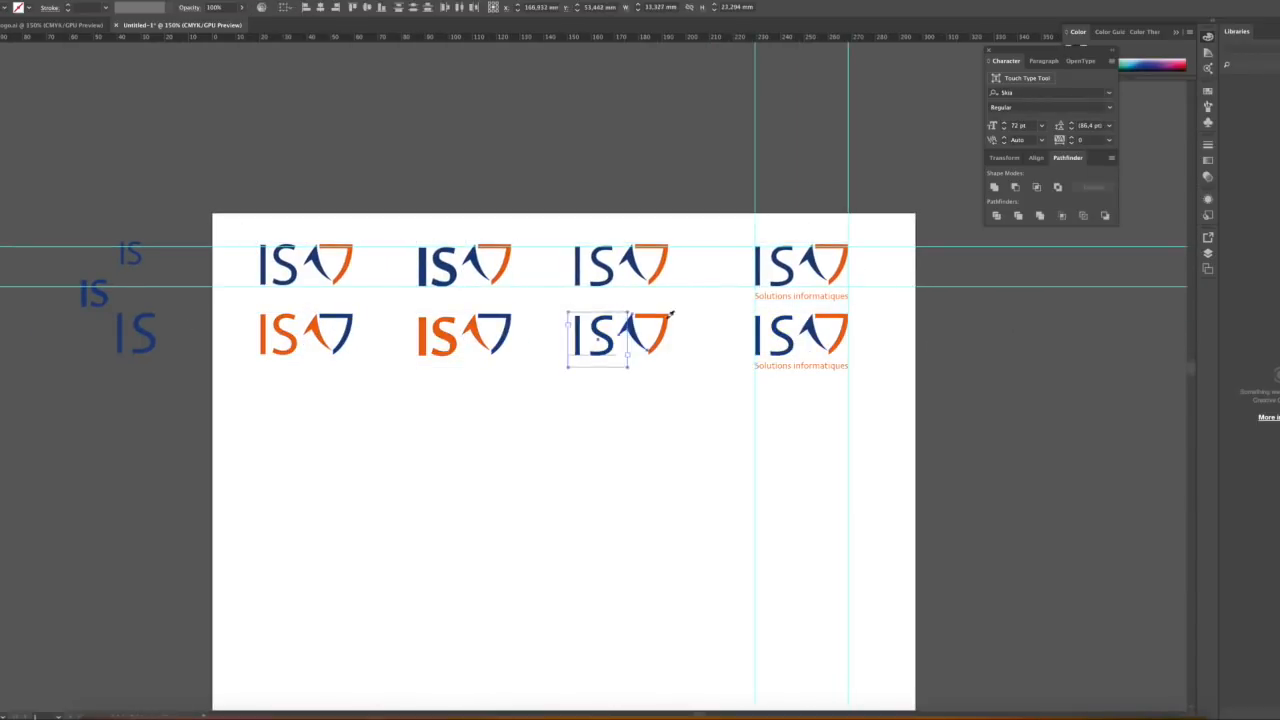
# Save the lettering document as TestsLogo1.ai
pyautogui.press('Escape')
pyautogui.hotkey('ctrl', 'a')
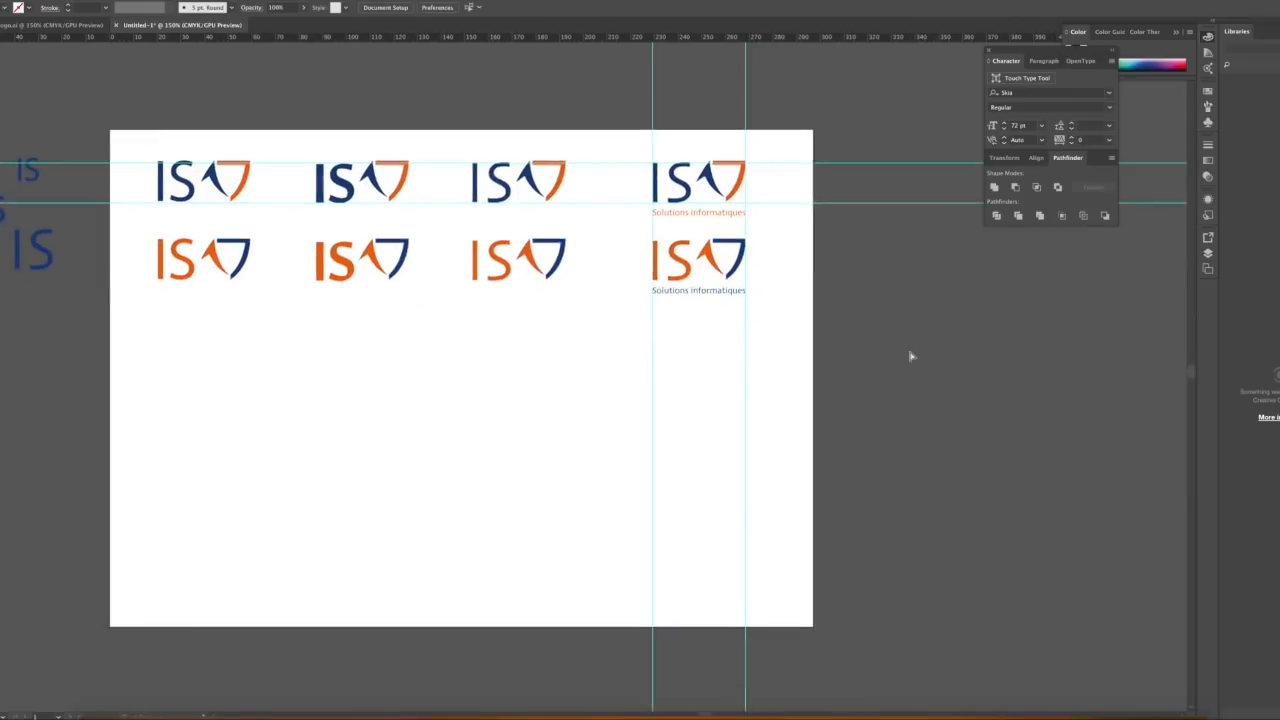
pyautogui.hotkey('ctrl', 's')
pyautogui.press('Return')
# Switch to the first logo document and copy the blue padlock shield with the orange arrow piece
pyautogui.click(52, 25)
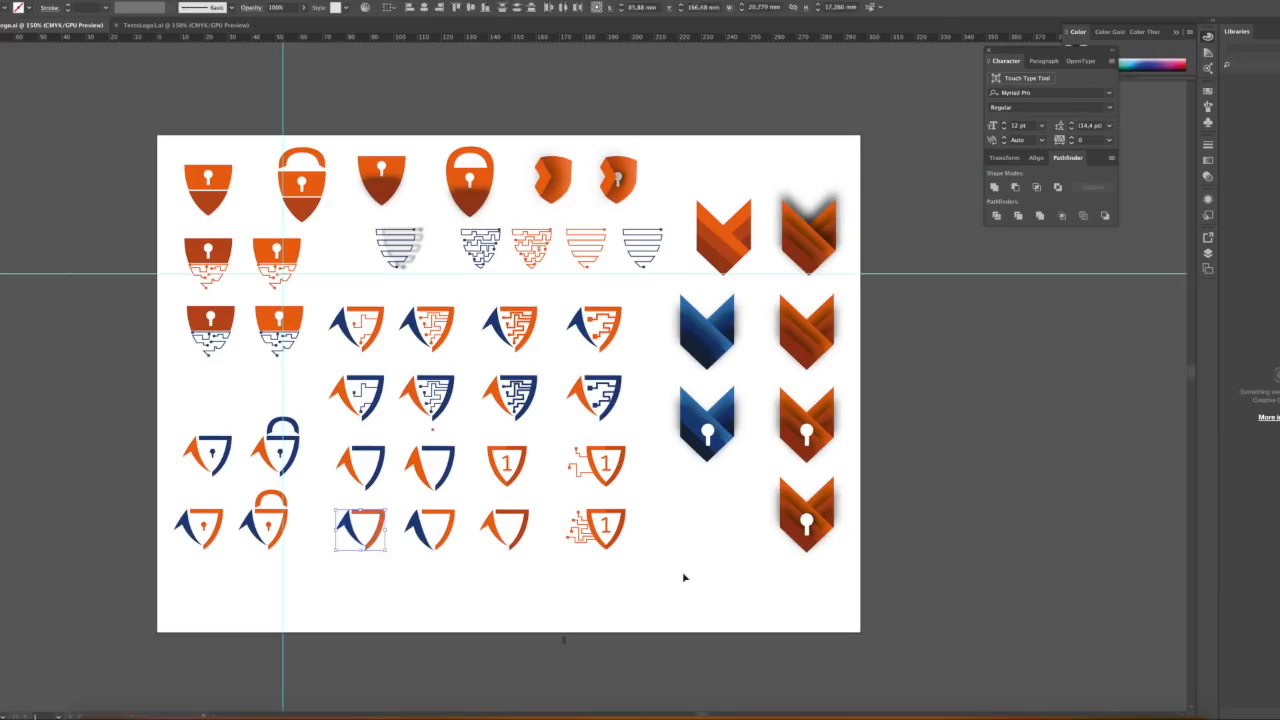
pyautogui.moveTo(305, 468); pyautogui.dragTo(307, 474)
pyautogui.press('super+c')
# Duplicate both rows of IS logos directly below the originals in TestsLogo1.ai
pyautogui.click(188, 25)
pyautogui.moveTo(191, 163); pyautogui.dragTo(789, 363)
pyautogui.moveTo(752, 278); pyautogui.dragTo(752, 442)
# Paste the padlock shield into TestsLogo1.ai and place it as the emblem of the third row's first IS logo, aligned to guides
pyautogui.press('super+v')
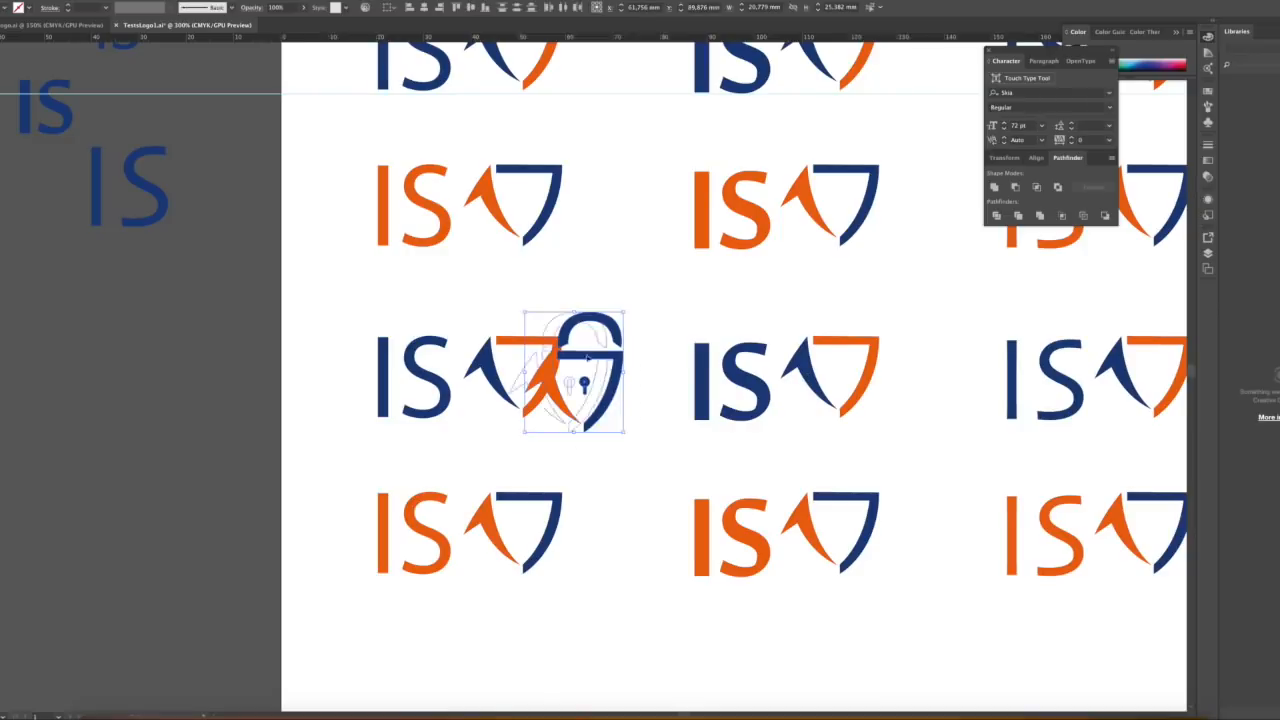
pyautogui.moveTo(590, 355); pyautogui.dragTo(617, 400)
pyautogui.click(538, 343)
pyautogui.press('Delete')
pyautogui.moveTo(668, 347); pyautogui.dragTo(461, 452)
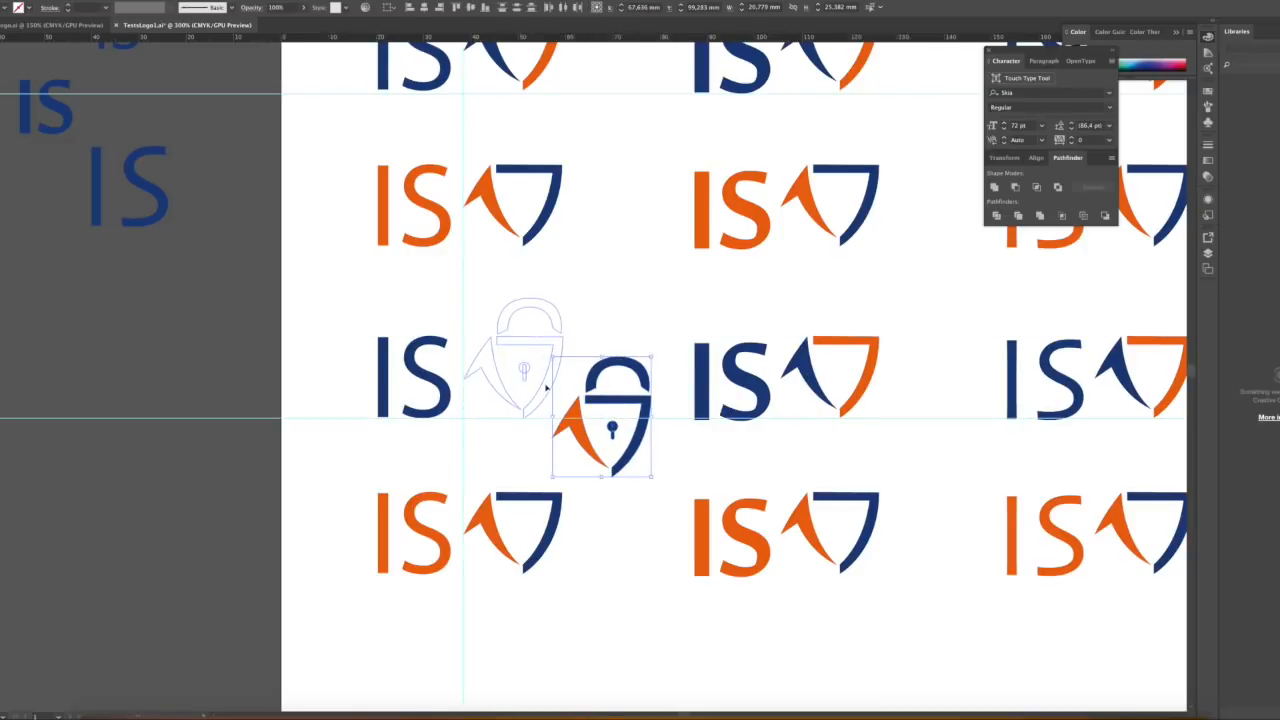
pyautogui.moveTo(547, 387); pyautogui.dragTo(547, 387)
# Build keyhole shields without shackles for the first logos of the third and fourth rows, in both blue-orange colour orders, with guides at the emblems' edges
pyautogui.hscroll(2, 823, 360)
pyautogui.click(819, 356)
pyautogui.moveTo(1, 338); pyautogui.dragTo(729, 338)
pyautogui.moveTo(506, 364); pyautogui.dragTo(506, 516)
pyautogui.click(694, 178)
pyautogui.click(505, 491)
pyautogui.click(775, 308)
pyautogui.click(770, 262)
pyautogui.press('super+minus')
pyautogui.moveTo(762, 316); pyautogui.dragTo(546, 255)
pyautogui.press('Delete')
pyautogui.click(302, 353)
pyautogui.press('Delete')
pyautogui.moveTo(378, 337); pyautogui.dragTo(317, 328)
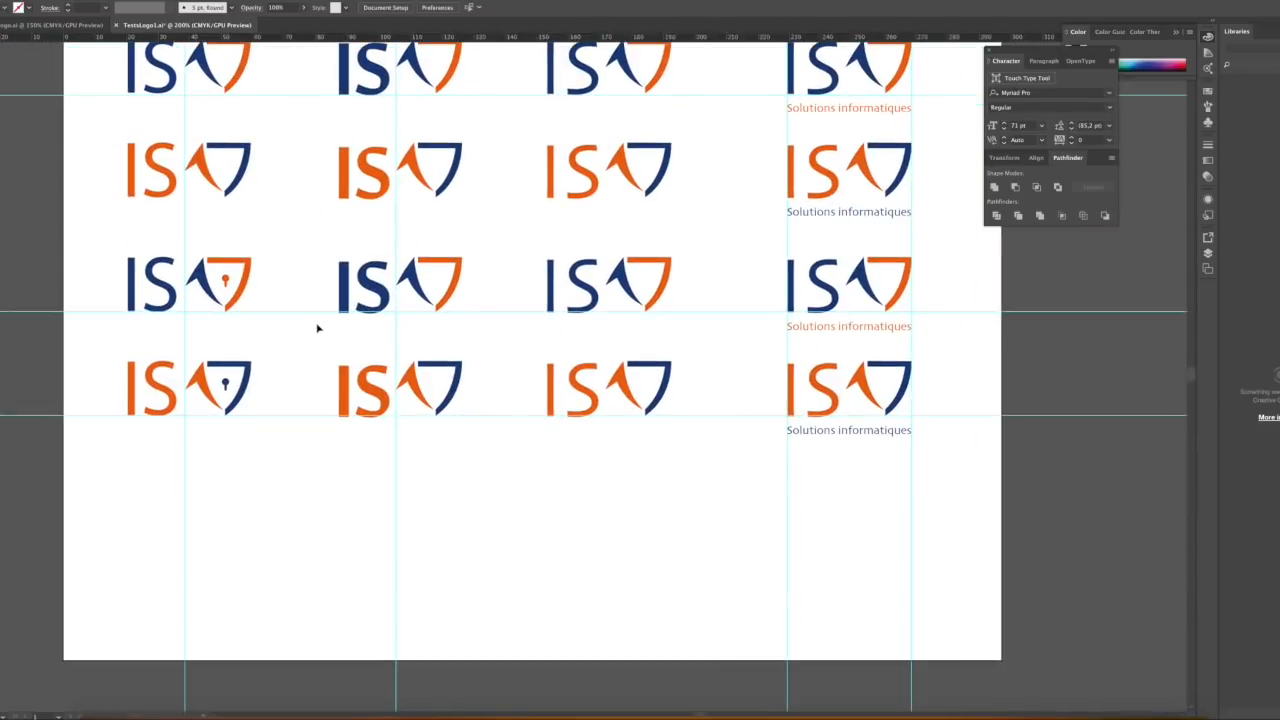
pyautogui.moveTo(489, 450); pyautogui.dragTo(490, 451)
pyautogui.press('Delete')
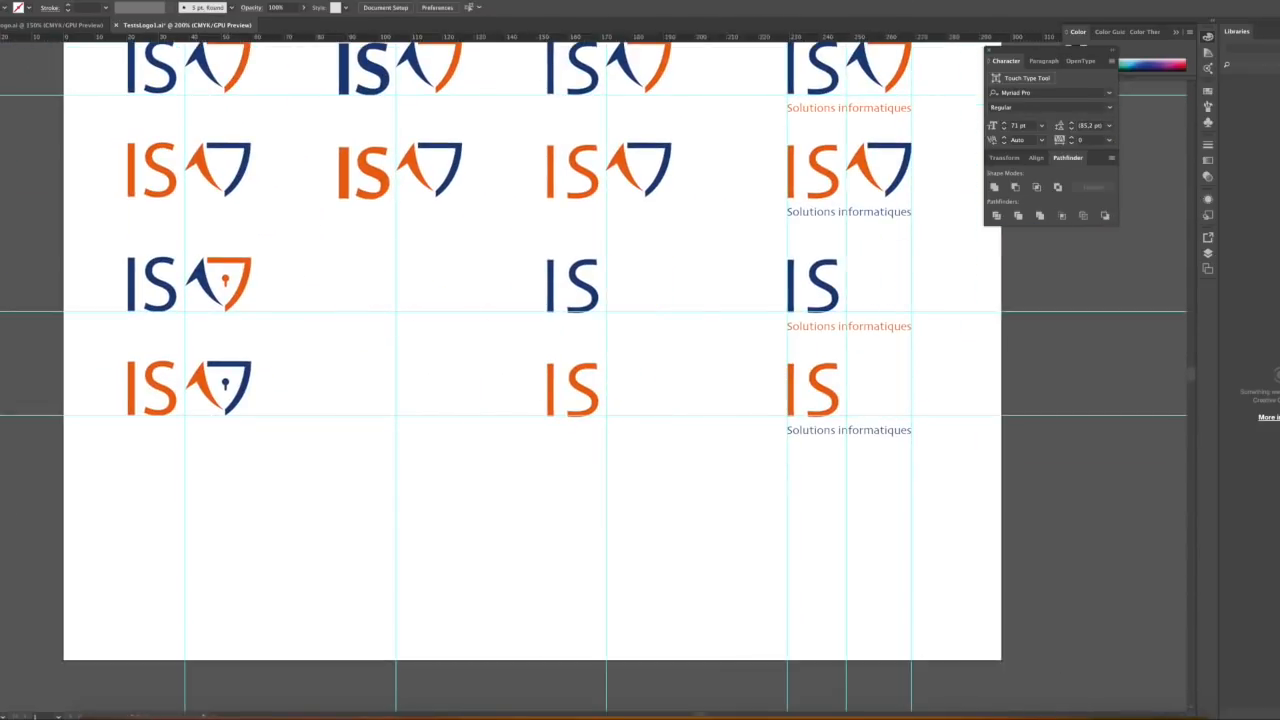
pyautogui.press('super+z')
pyautogui.press('super+z')
pyautogui.press('super+z')
pyautogui.press('super+z')
pyautogui.press('super+z')
# Replace the emblems of the remaining logos in the third and fourth rows with copies of the matching keyhole shields
pyautogui.click(440, 261)
pyautogui.press('Delete')
pyautogui.click(411, 384)
pyautogui.press('Delete')
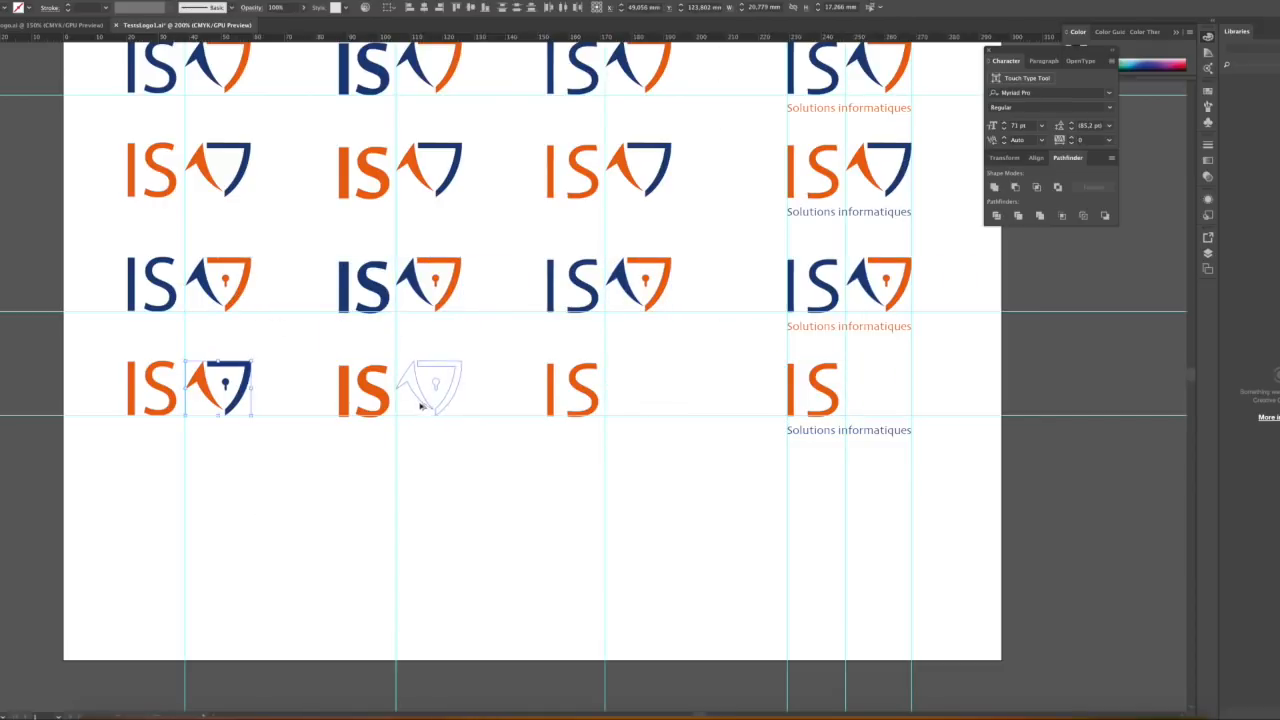
pyautogui.moveTo(876, 406); pyautogui.dragTo(877, 406)
pyautogui.click(688, 503)
pyautogui.press('super+minus')
# Draw black divider lines below the second row and between the four columns, and nudge all logos slightly to the right
pyautogui.click(143, 92)
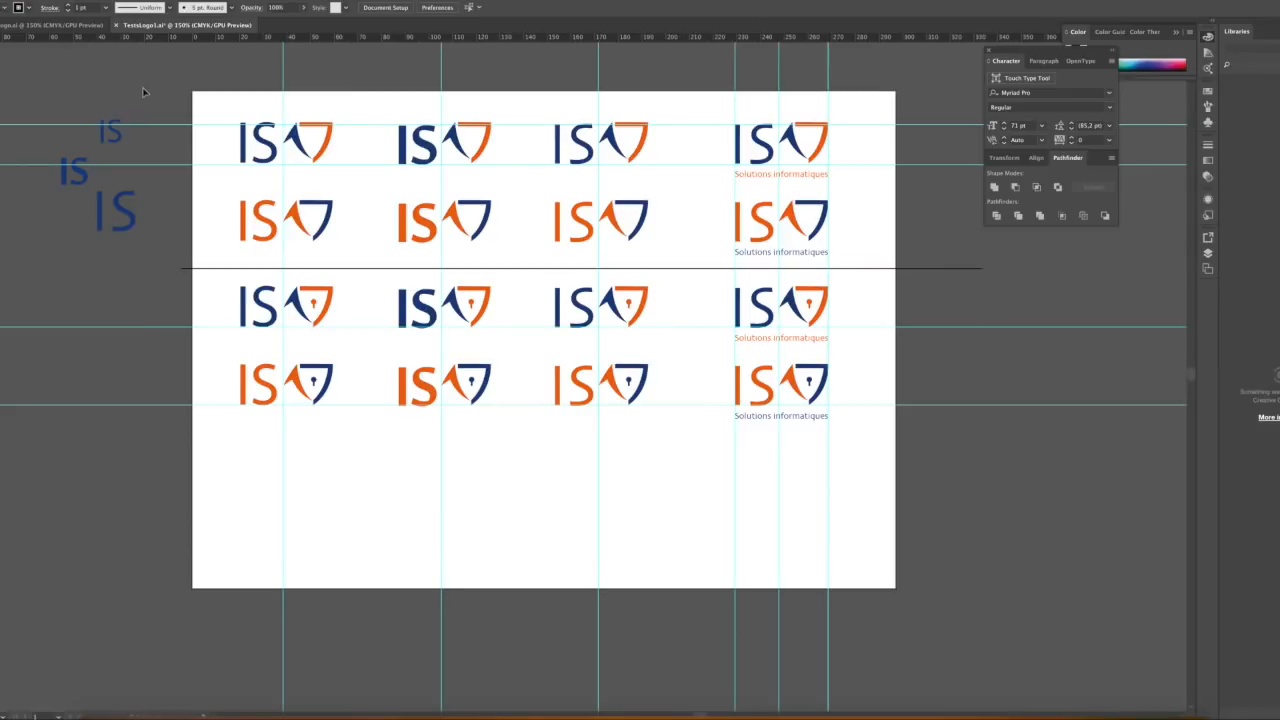
pyautogui.moveTo(211, 76); pyautogui.dragTo(862, 450)
pyautogui.hotkey('shift', 'Right')
pyautogui.click(994, 500)
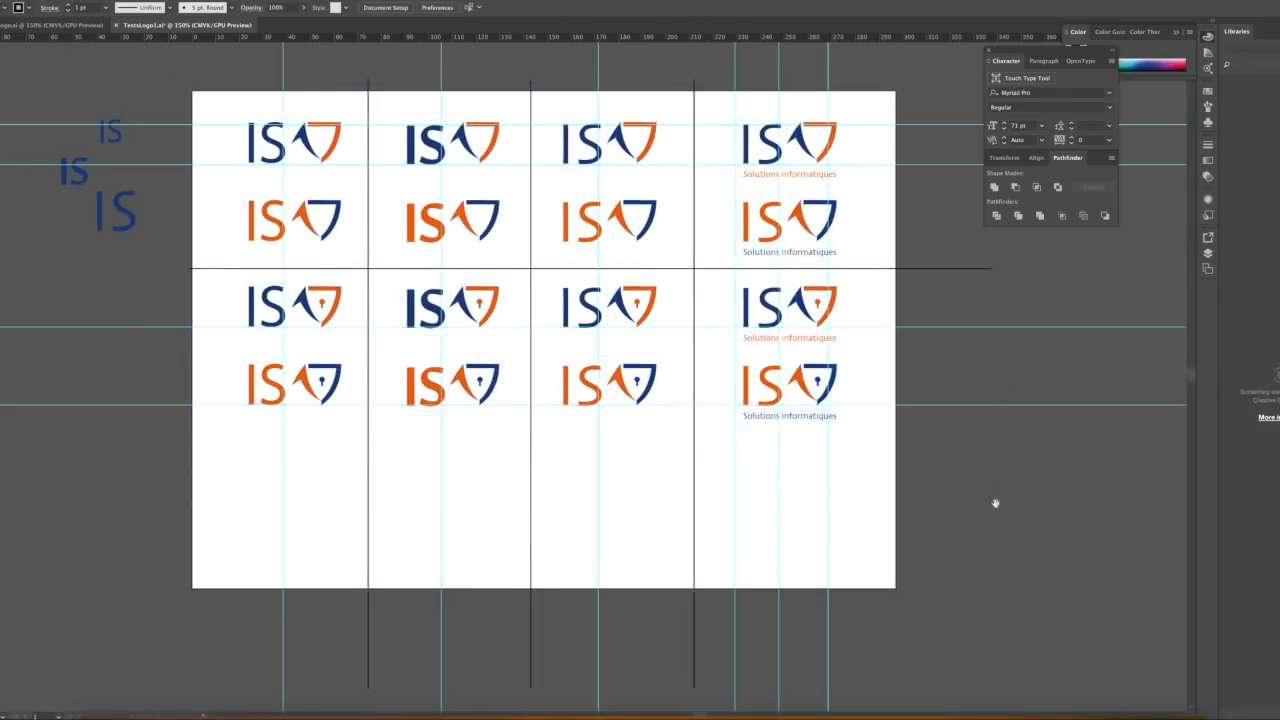
# Duplicate the horizontal divider and both keyhole logo rows below the fourth row, and nudge the artwork upward
pyautogui.moveTo(994, 500); pyautogui.dragTo(975, 468)
pyautogui.moveTo(925, 236); pyautogui.dragTo(925, 405)
pyautogui.moveTo(202, 247); pyautogui.dragTo(795, 385)
pyautogui.keyDown('shift'); pyautogui.click(412, 190); pyautogui.keyUp('shift')
pyautogui.moveTo(412, 274); pyautogui.dragTo(412, 443)
pyautogui.moveTo(892, 561); pyautogui.dragTo(205, 75)
pyautogui.hotkey('shift', 'Up')
pyautogui.press('Up')
pyautogui.press('Up')
pyautogui.press('Up')
pyautogui.click(1014, 542)
# Copy the orange circuit shield with the blue arrow from the first logo document and paste it beside the artboard in TestsLogo1.ai
pyautogui.press('super+plus')
pyautogui.click(85, 26)
pyautogui.click(434, 328)
pyautogui.press('super+c')
pyautogui.click(185, 26)
pyautogui.press('super+v')
pyautogui.moveTo(577, 390); pyautogui.dragTo(259, 404)
pyautogui.press('super+plus')
pyautogui.press('super+plus')
pyautogui.moveTo(651, 436); pyautogui.dragTo(178, 436)
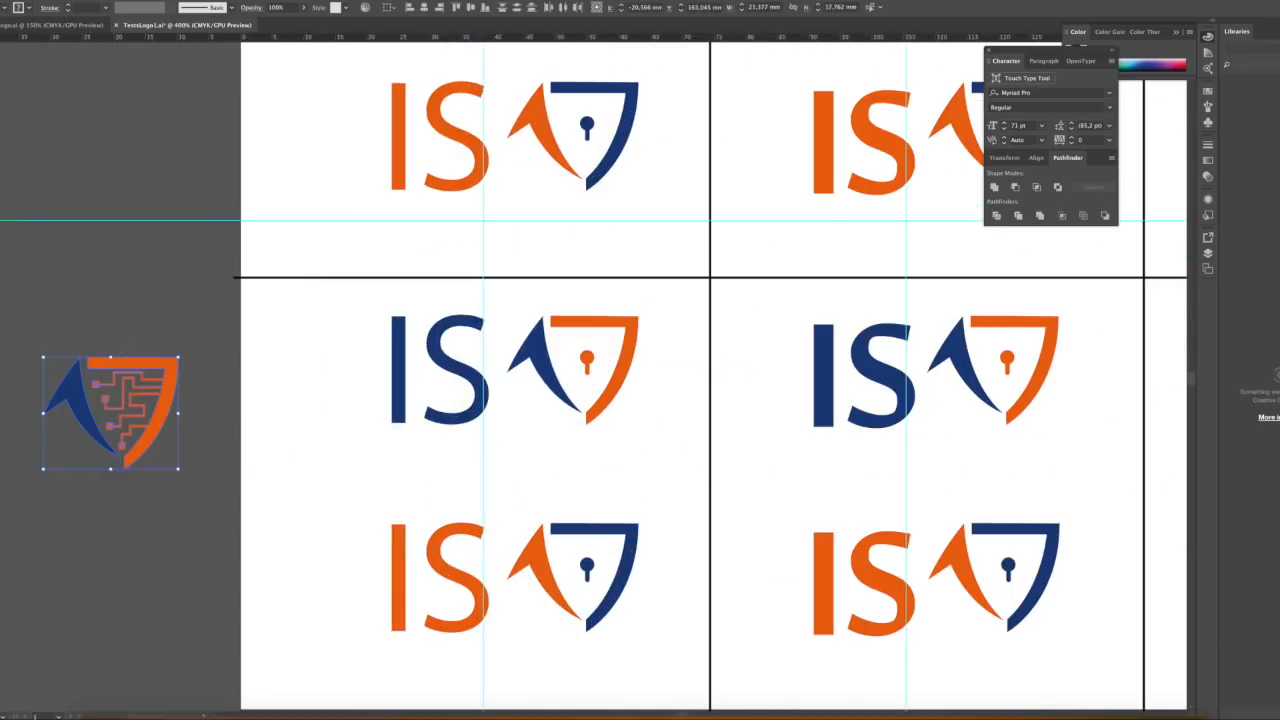
# Replace the keyhole emblems in the fifth row of logos with copies of the circuit shield
pyautogui.moveTo(540, 361); pyautogui.dragTo(540, 361)
pyautogui.hscroll(6, 540, 361)
pyautogui.moveTo(2, 377); pyautogui.dragTo(629, 385)
pyautogui.press('Delete')
pyautogui.press('super+z')
# Replace the sixth row's first emblem with a copy of the circuit shield, recoloured with an orange arrow and a blue shield and circuits
pyautogui.moveTo(226, 294); pyautogui.dragTo(333, 386)
pyautogui.press('Delete')
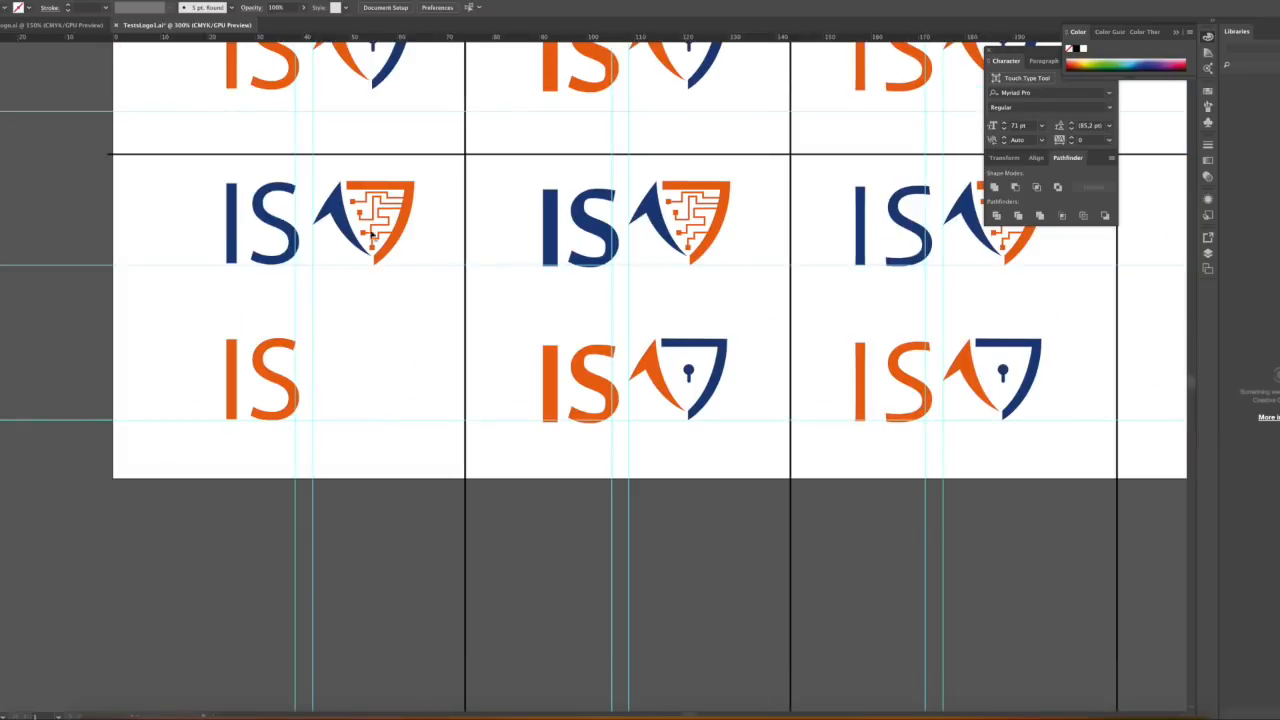
pyautogui.moveTo(372, 234); pyautogui.dragTo(372, 391)
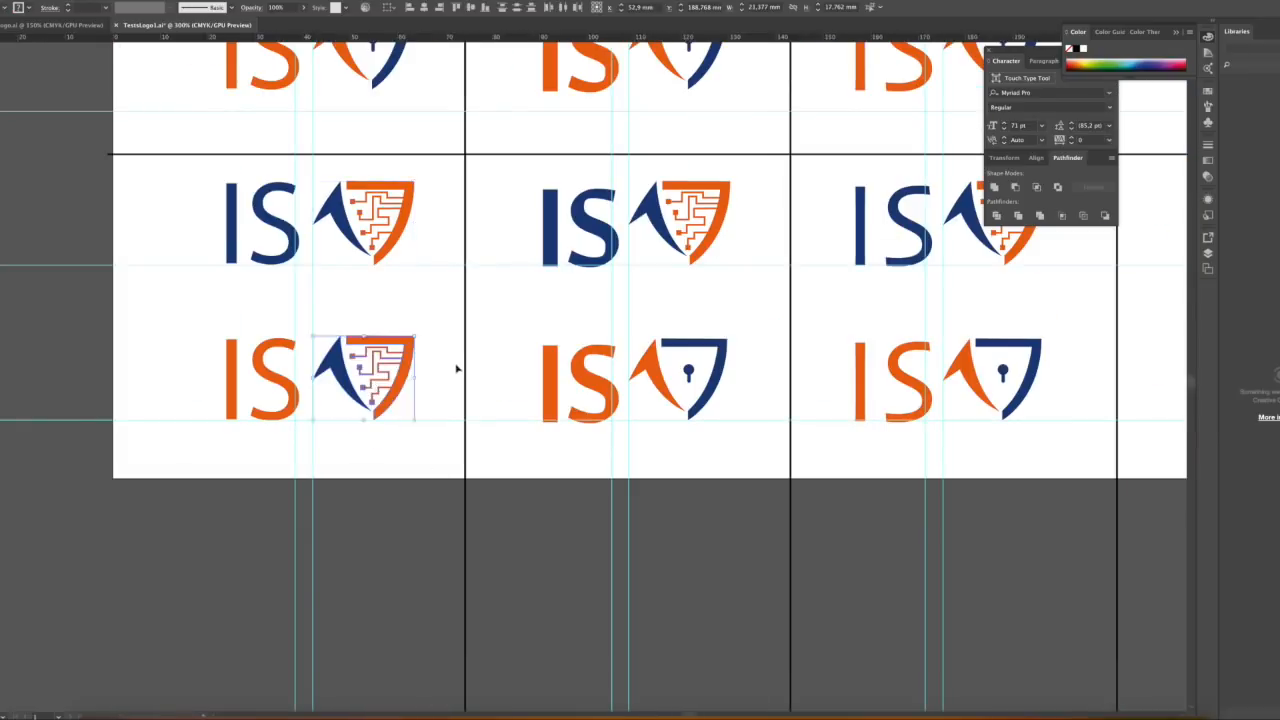
pyautogui.press('super+plus')
pyautogui.press('super+plus')
pyautogui.click(520, 345)
pyautogui.press('i')
pyautogui.click(375, 297)
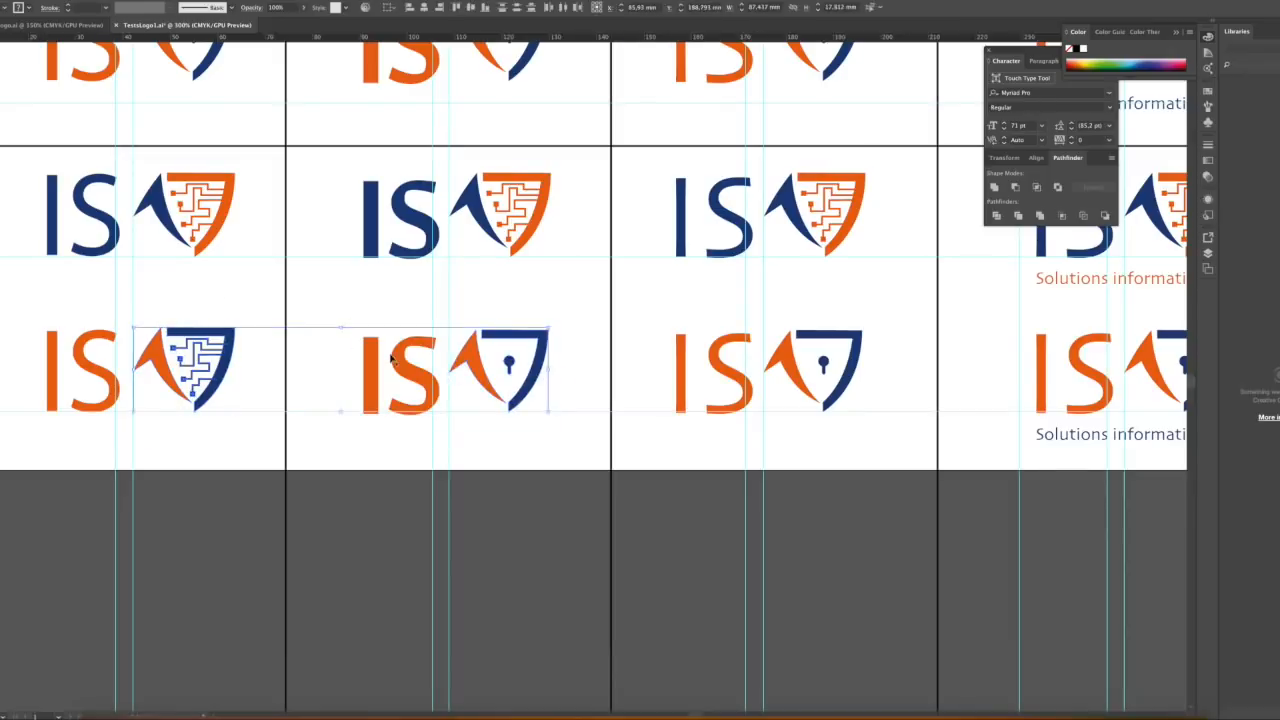
pyautogui.hscroll(5, 500, 377)
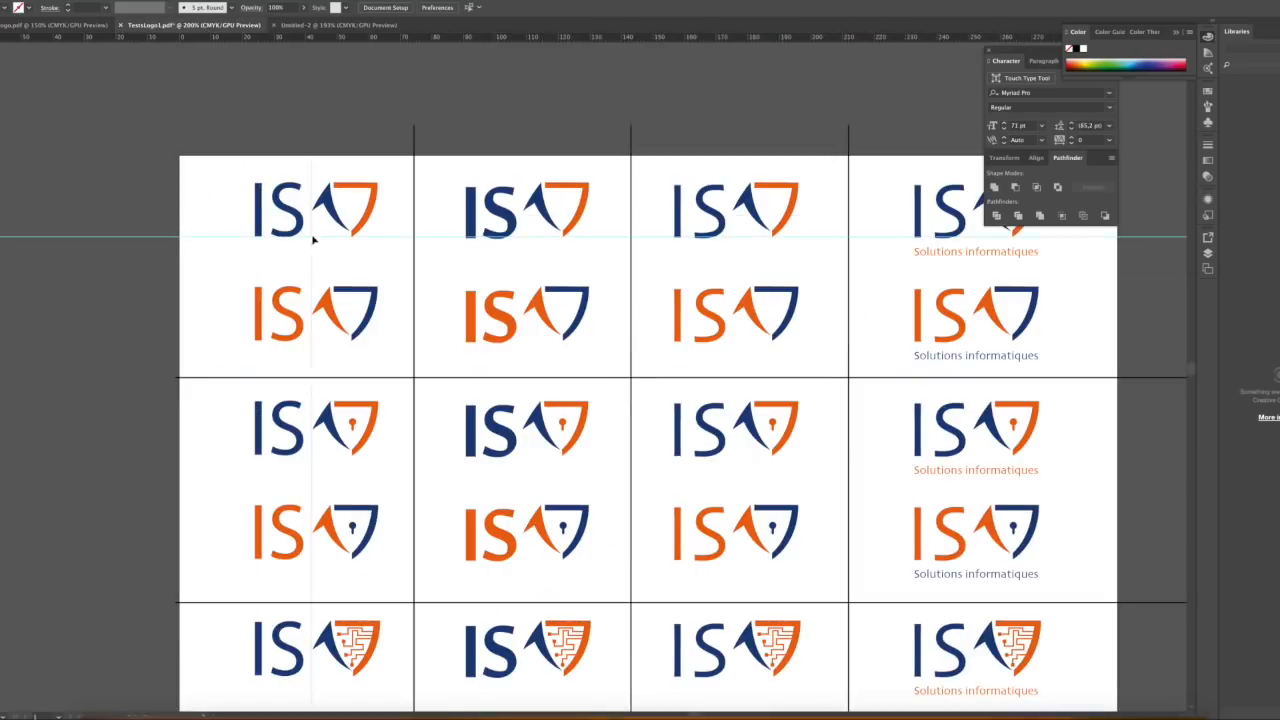
# Replace the top row's first emblem with the circuit shield bearing a 1, sent behind the lettering and with its 1 coloured blue
pyautogui.press('Delete')
pyautogui.press('super+v')
pyautogui.moveTo(574, 361); pyautogui.dragTo(326, 198)
pyautogui.rightClick(327, 199)
pyautogui.moveTo(355, 307)
pyautogui.click(455, 341)
pyautogui.scroll(1, 506, 211)
pyautogui.moveTo(461, 190); pyautogui.dragTo(442, 191)
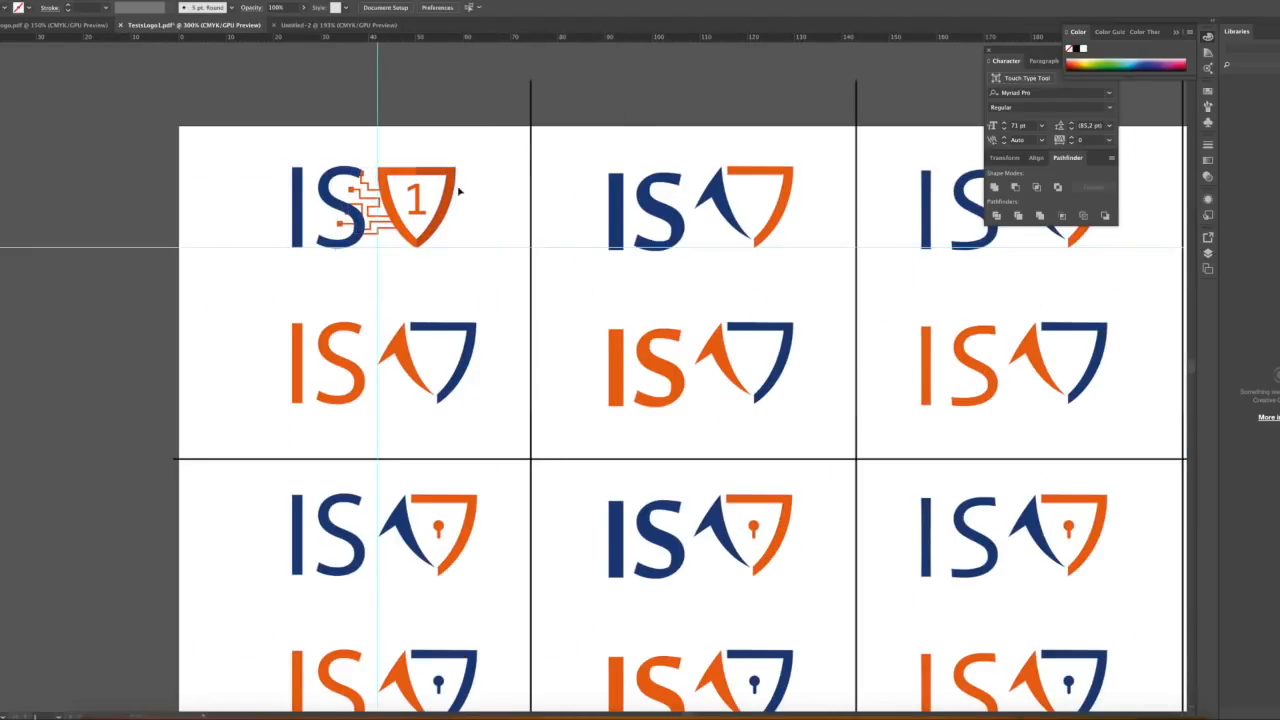
pyautogui.click(88, 271)
pyautogui.scroll(-1, 88, 271)
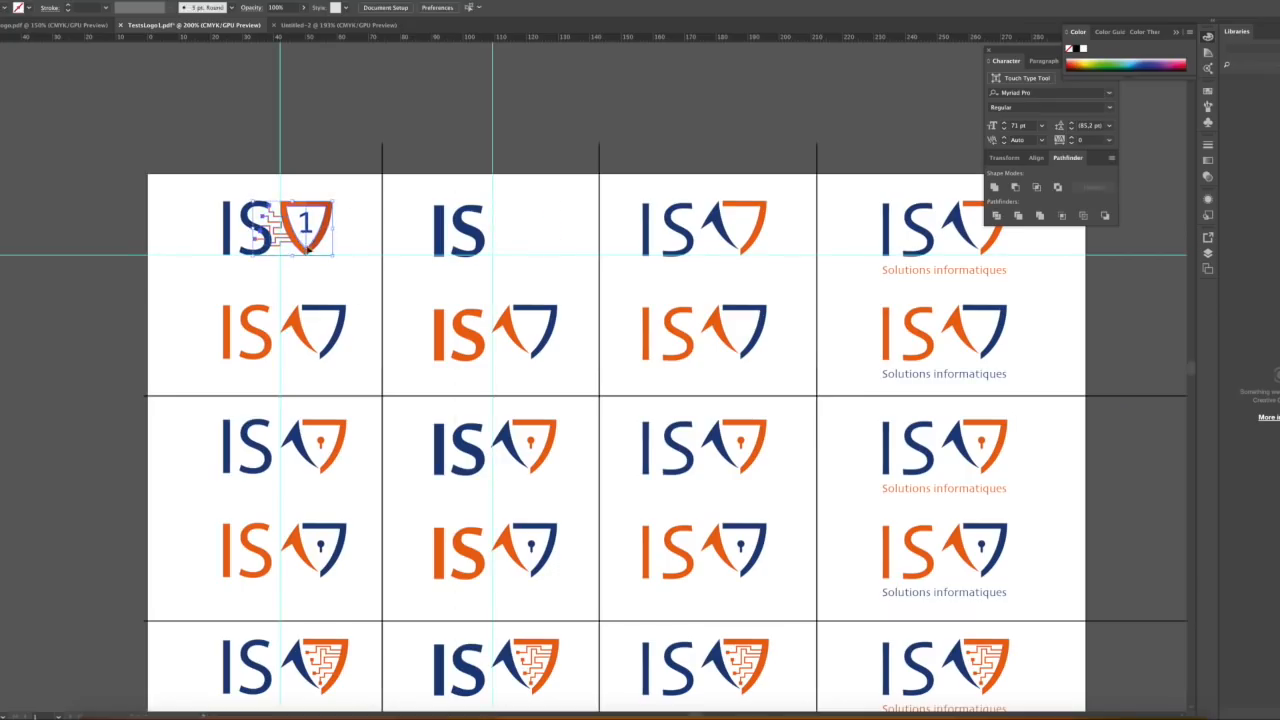
# Replace the emblems of the other three top-row logos with copies of the numbered circuit shield
pyautogui.moveTo(308, 250); pyautogui.dragTo(520, 250)
pyautogui.hscroll(4, 468, 228)
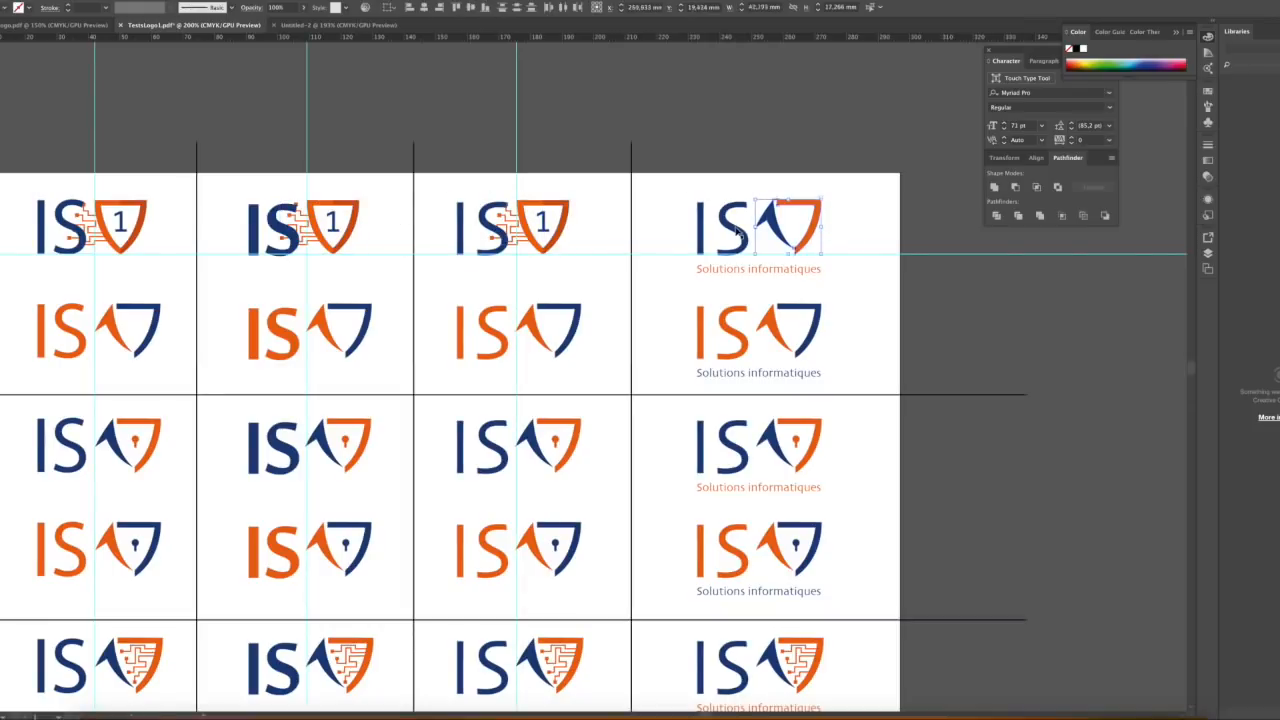
pyautogui.hscroll(-1, 855, 257)
pyautogui.scroll(-1, 855, 257)
# Delete the blue-lettered keyhole logos in the third row and lock the divider lines
pyautogui.moveTo(63, 268); pyautogui.dragTo(68, 440)
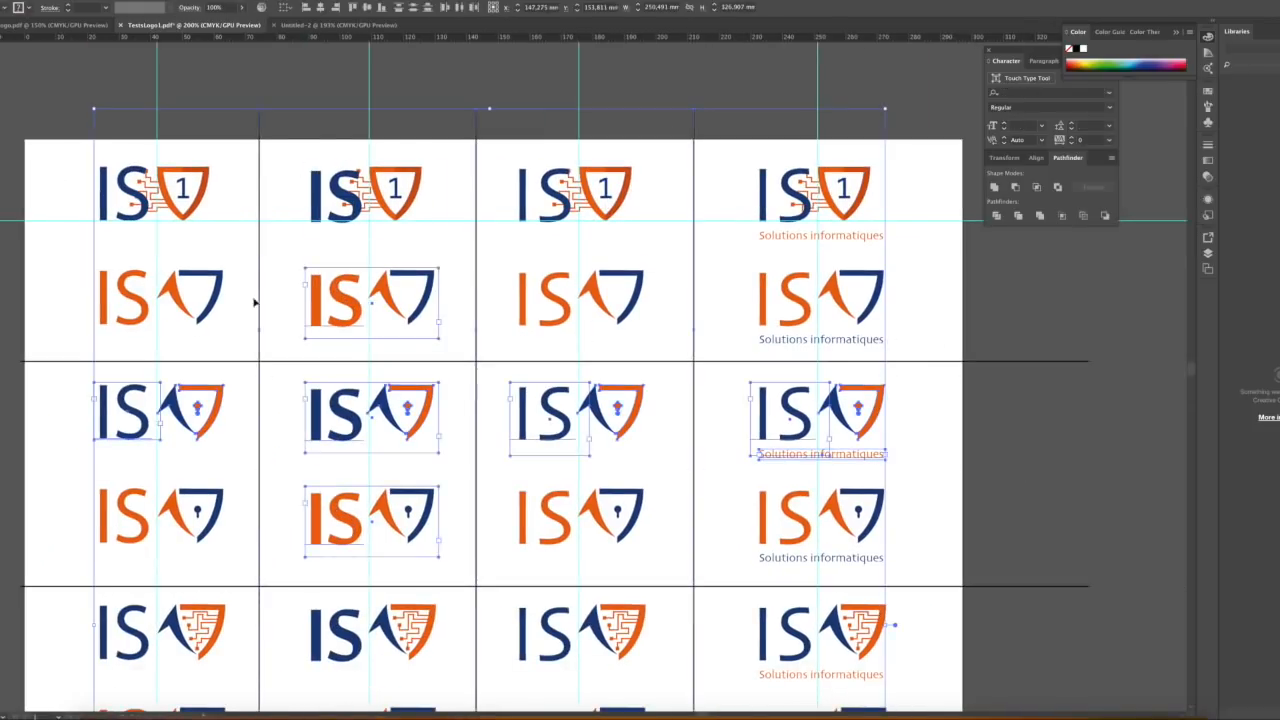
pyautogui.press('Delete')
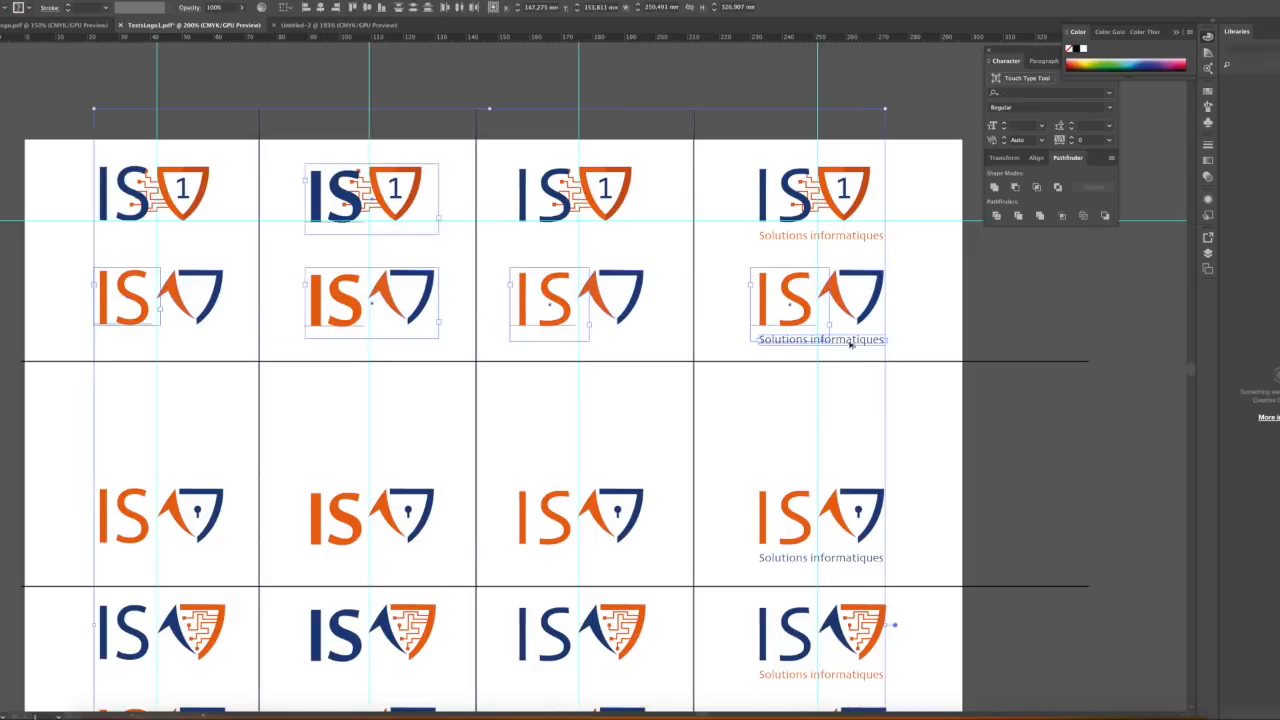
pyautogui.click(1208, 253)
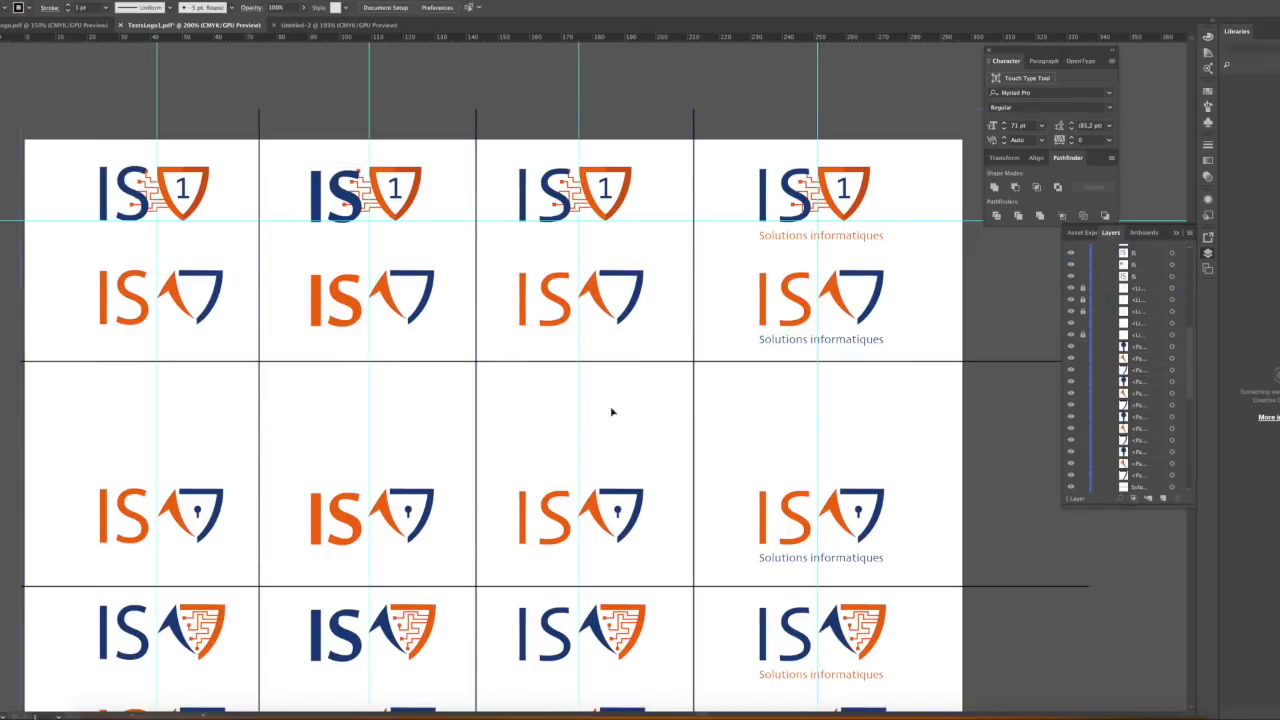
# Copy the second row's orange IS logos into the emptied third row
pyautogui.moveTo(930, 350); pyautogui.dragTo(68, 245)
pyautogui.keyDown('shift'); pyautogui.click(348, 221); pyautogui.keyUp('shift')
pyautogui.moveTo(860, 310); pyautogui.dragTo(860, 420)
pyautogui.click(951, 419)
# Add a horizontal guide at the second row's baseline and delete the four orange IS logos in that row
pyautogui.moveTo(440, 37); pyautogui.dragTo(440, 325)
pyautogui.click(190, 274)
pyautogui.press('Delete')
pyautogui.click(397, 276)
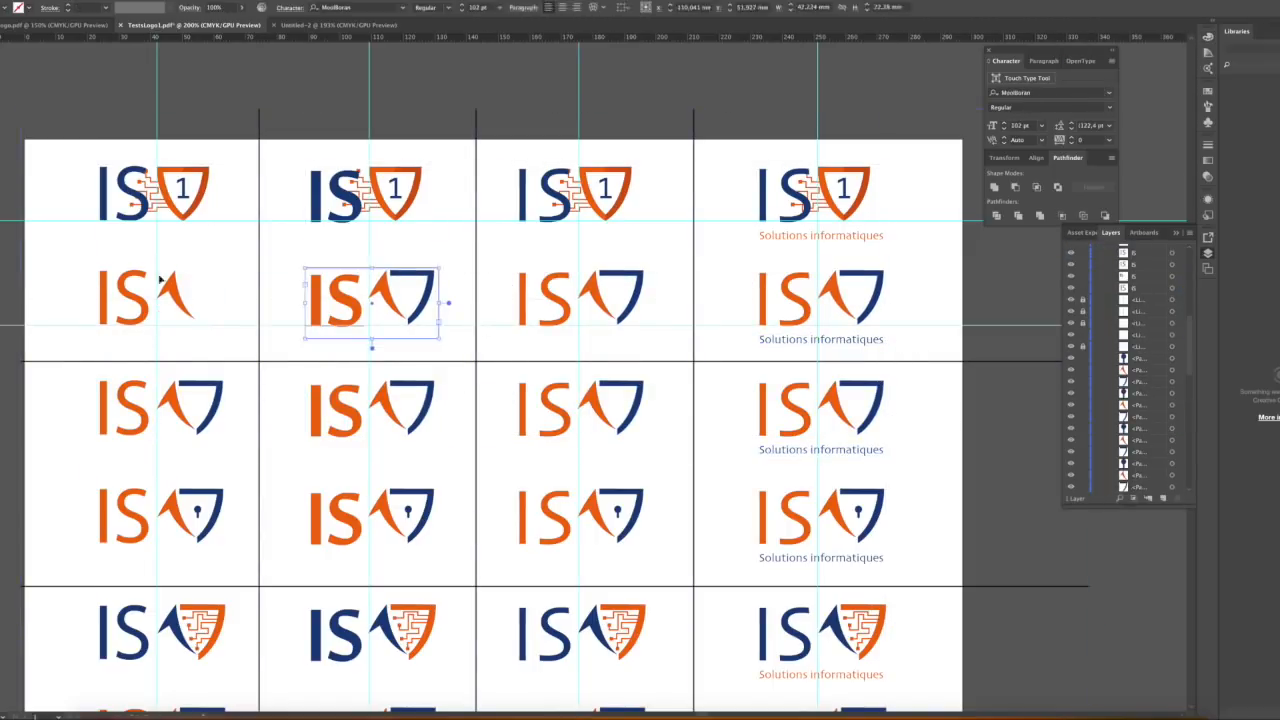
pyautogui.press('Delete')
pyautogui.click(590, 290)
pyautogui.press('Delete')
pyautogui.click(763, 289)
pyautogui.press('Delete')
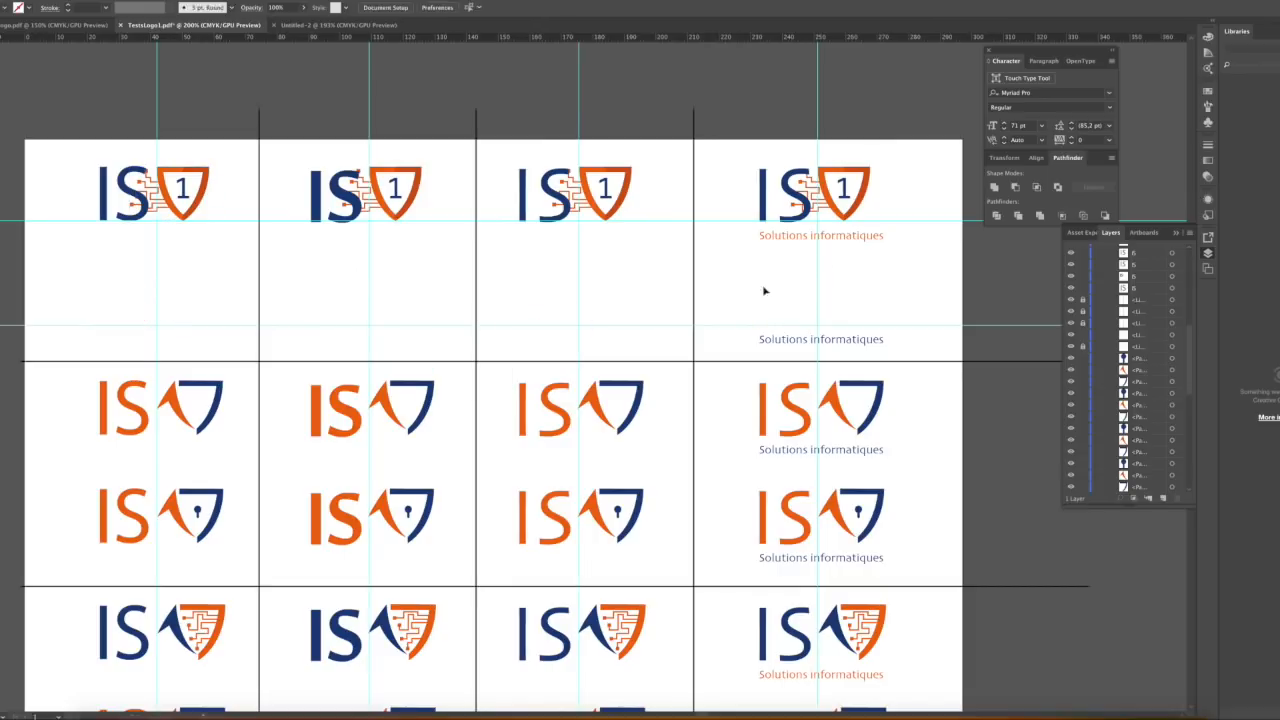
# Copy the first top-row logo into the second row and bring its circuit shield in front of the lettering
pyautogui.moveTo(75, 150); pyautogui.dragTo(205, 215)
pyautogui.moveTo(183, 214); pyautogui.dragTo(183, 313)
pyautogui.scroll(3, 183, 313)
pyautogui.moveTo(403, 334); pyautogui.dragTo(403, 345)
pyautogui.rightClick(203, 232)
pyautogui.moveTo(240, 340)
pyautogui.click(366, 341)
# Copy the remaining top-row logos into the second row and bring their circuit shields in front of the lettering
pyautogui.scroll(-3, 369, 280)
pyautogui.moveTo(457, 103); pyautogui.dragTo(629, 335)
pyautogui.rightClick(574, 284)
pyautogui.moveTo(674, 174); pyautogui.dragTo(674, 328)
pyautogui.rightClick(634, 297)
pyautogui.moveTo(568, 141); pyautogui.dragTo(870, 318)
pyautogui.moveTo(712, 202); pyautogui.dragTo(712, 356)
pyautogui.rightClick(706, 357)
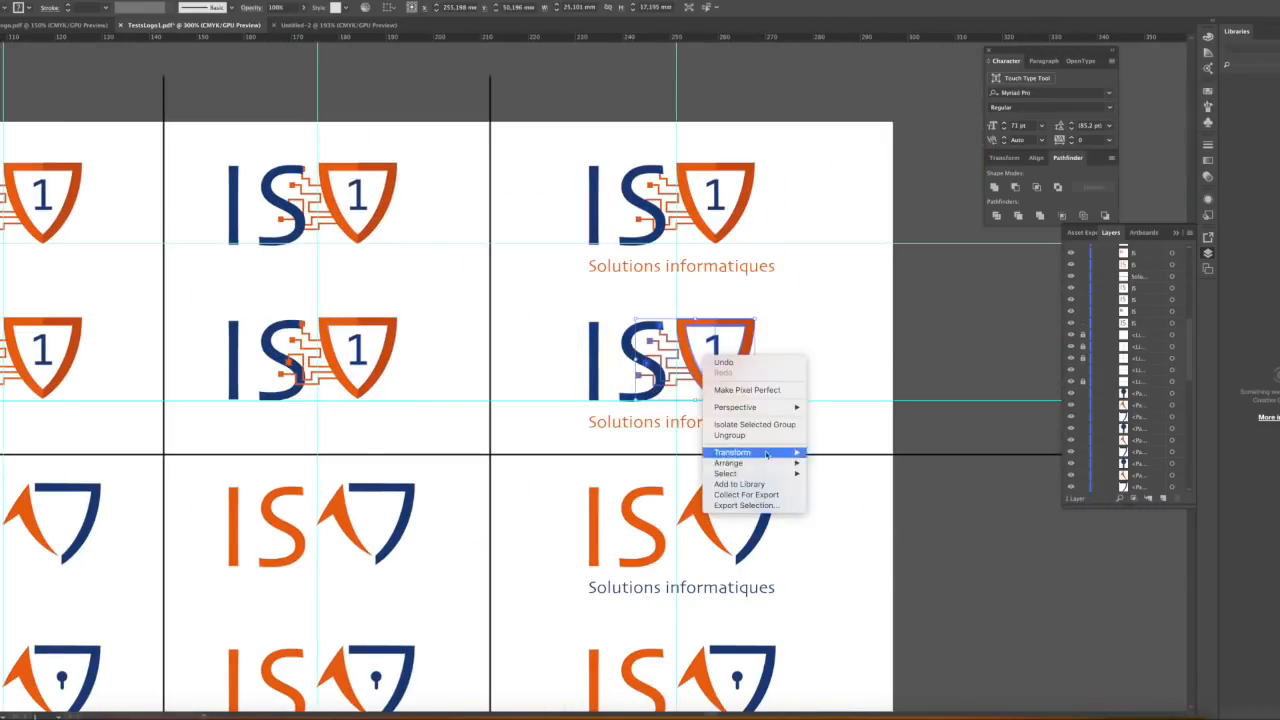
pyautogui.click(868, 461)
pyautogui.scroll(-3, 883, 354)
pyautogui.scroll(-2, 883, 354)
pyautogui.press('super+z')
pyautogui.press('super+z')
pyautogui.press('super+shift+z')
pyautogui.press('super+shift+z')
# Save the current document and save it again under the new name TestsLogo2.ai
pyautogui.press('super+s')
pyautogui.click(105, 717)
pyautogui.doubleClick(148, 246)
pyautogui.doubleClick(140, 212)
pyautogui.click(162, 191)
pyautogui.press('super+shift+s')
pyautogui.press('BackSpace')
pyautogui.write('2')
pyautogui.click(640, 308)
pyautogui.click(614, 280)
pyautogui.click(857, 348)
pyautogui.click(793, 545)
pyautogui.click(28, 2)
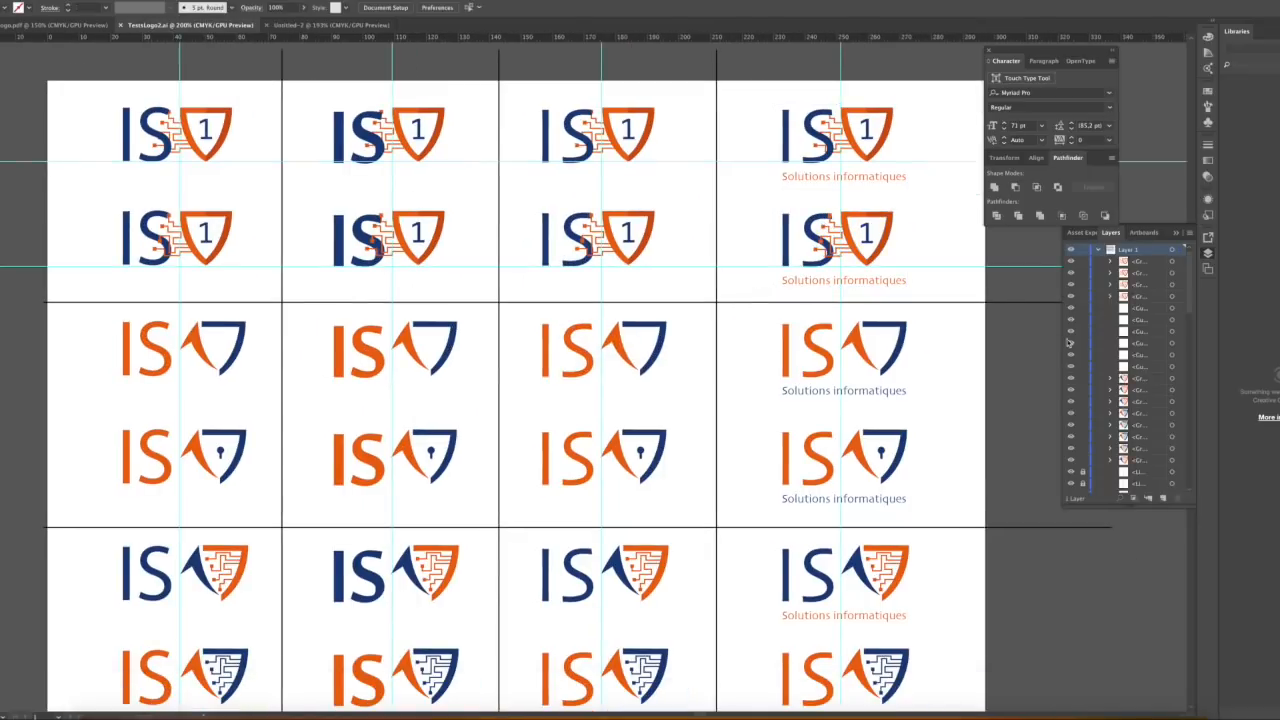
# Delete the divider below the second row and swap the third row's first emblem for a copy of the numbered circuit shield above it
pyautogui.click(1010, 412)
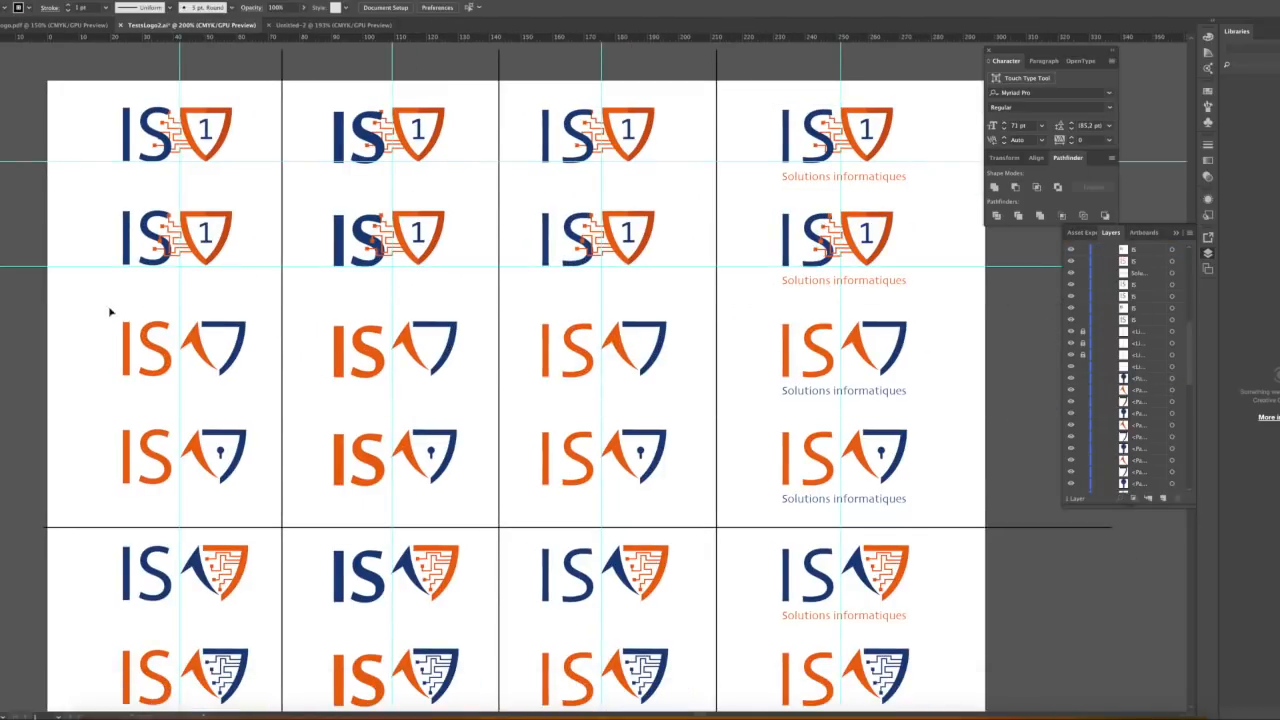
pyautogui.click(418, 503)
pyautogui.moveTo(276, 296); pyautogui.dragTo(207, 358)
pyautogui.press('Delete')
pyautogui.click(226, 226)
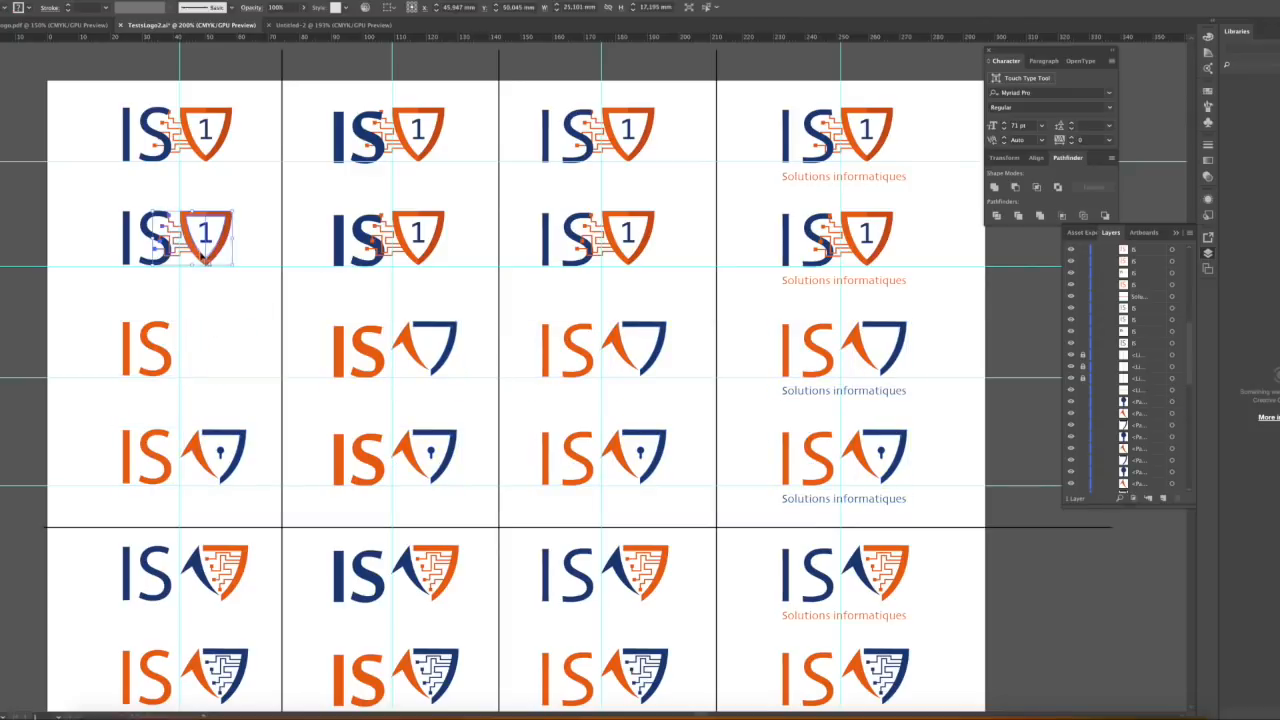
pyautogui.moveTo(226, 226); pyautogui.dragTo(226, 338)
# Recolour the shield outline of the third row's first emblem navy blue, sampling the colour from the emblems above
pyautogui.press('super+plus')
pyautogui.press('super+plus')
pyautogui.click(642, 350)
pyautogui.press('i')
pyautogui.click(604, 136)
pyautogui.press('super+z')
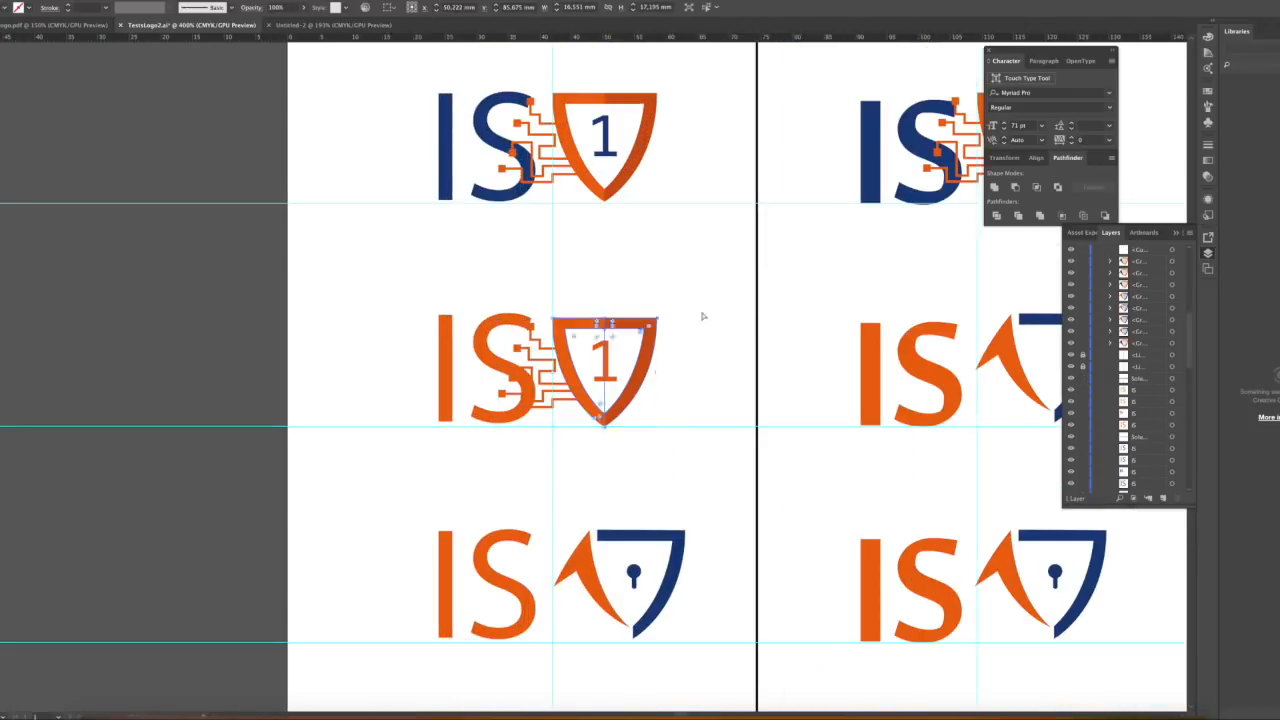
# Recolour the circuit traces of the third row's first emblem navy blue to match its shield
pyautogui.moveTo(530, 360); pyautogui.dragTo(580, 431)
pyautogui.press('super+z')
pyautogui.click(502, 395)
pyautogui.press('super+z')
pyautogui.moveTo(462, 322); pyautogui.dragTo(536, 423)
pyautogui.press('super+z')
pyautogui.click(502, 394)
pyautogui.click(241, 234)
pyautogui.press('super+minus')
pyautogui.press('super+minus')
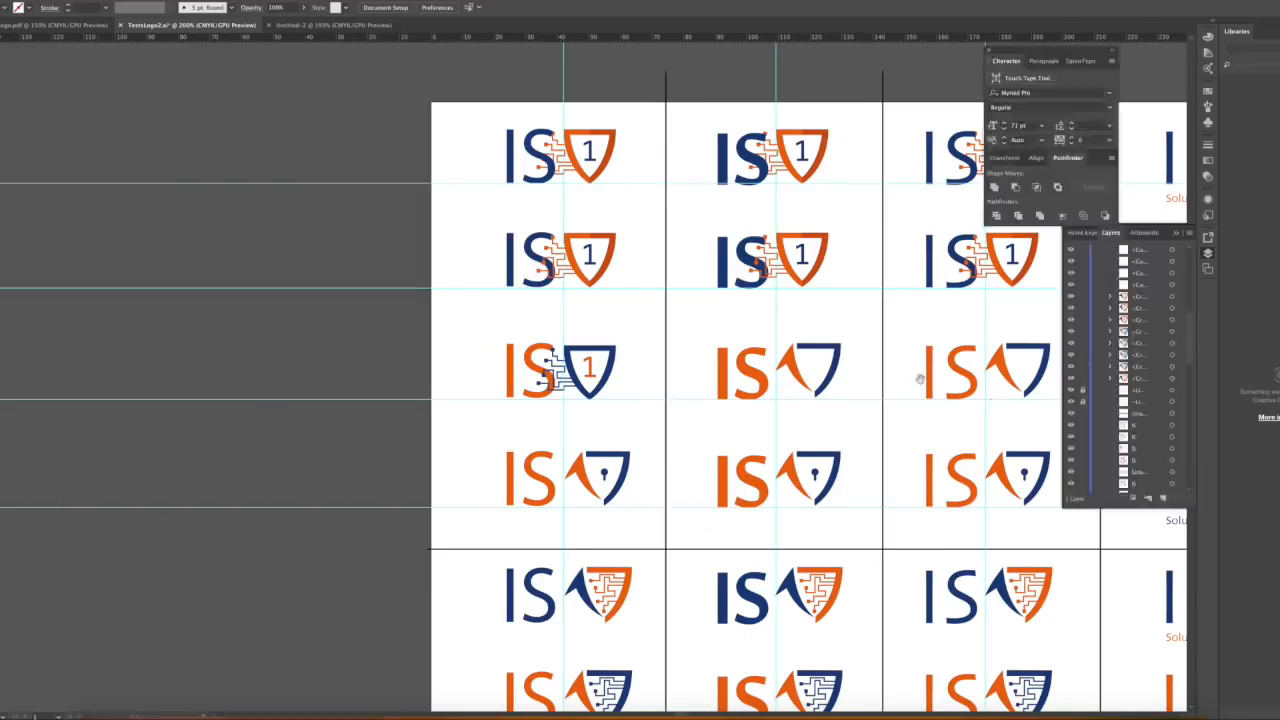
# Delete the arrow emblems from the remaining third-row logos
pyautogui.hscroll(5, 238, 57)
pyautogui.click(40, 28)
pyautogui.click(190, 26)
pyautogui.moveTo(637, 308); pyautogui.dragTo(593, 272)
pyautogui.click(474, 327)
pyautogui.click(470, 325)
pyautogui.press('Delete')
pyautogui.click(621, 324)
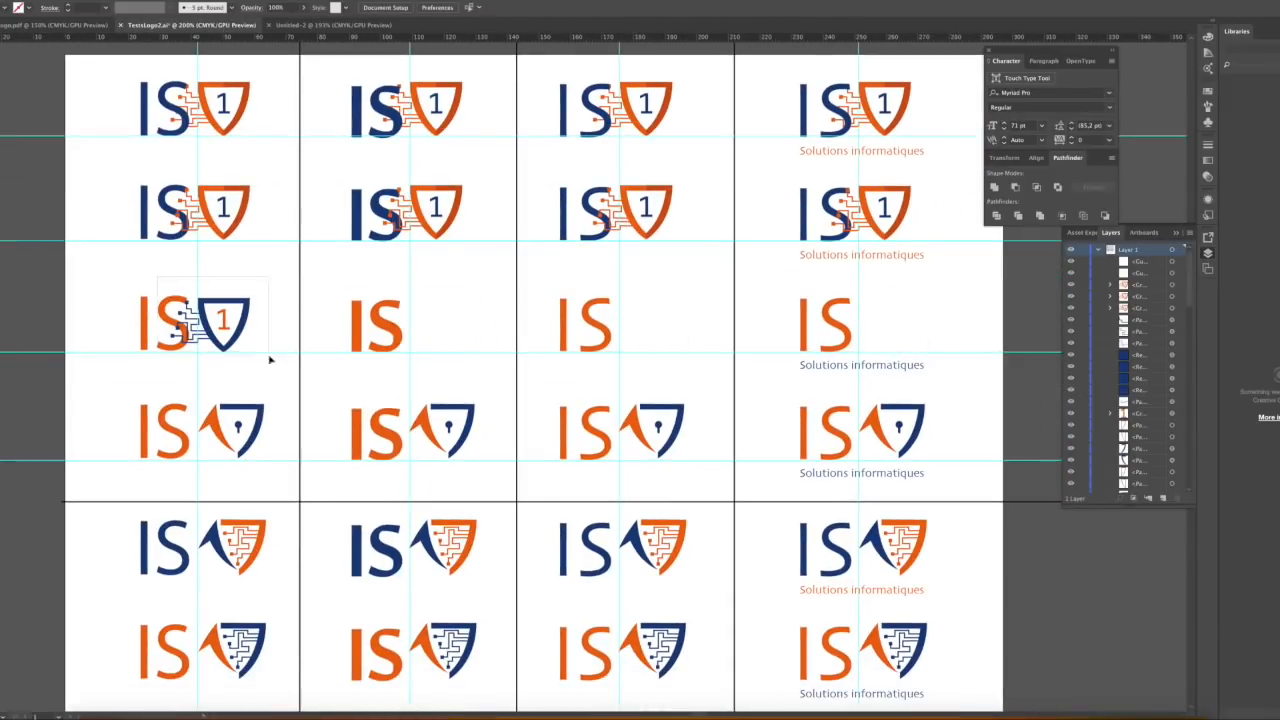
# Copy the blue circuit shield to the remaining third-row logos and delete all the fourth-row logos
pyautogui.moveTo(886, 345); pyautogui.dragTo(886, 345)
pyautogui.moveTo(950, 483); pyautogui.dragTo(110, 420)
pyautogui.press('Delete')
# Duplicate the third-row logos into the fourth row and send the third row's circuit shields behind the lettering
pyautogui.moveTo(91, 296); pyautogui.dragTo(934, 368)
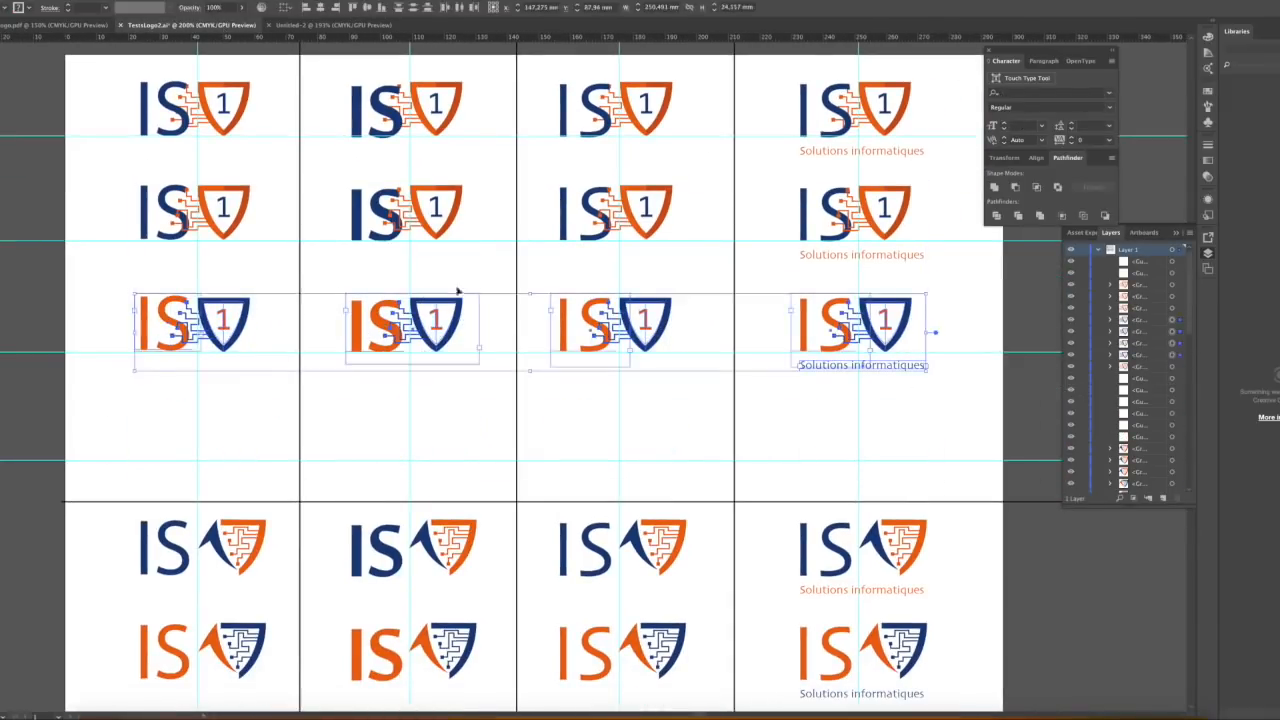
pyautogui.moveTo(457, 300); pyautogui.dragTo(457, 408)
pyautogui.click(241, 320)
pyautogui.rightClick(658, 325)
pyautogui.moveTo(700, 433)
pyautogui.click(783, 465)
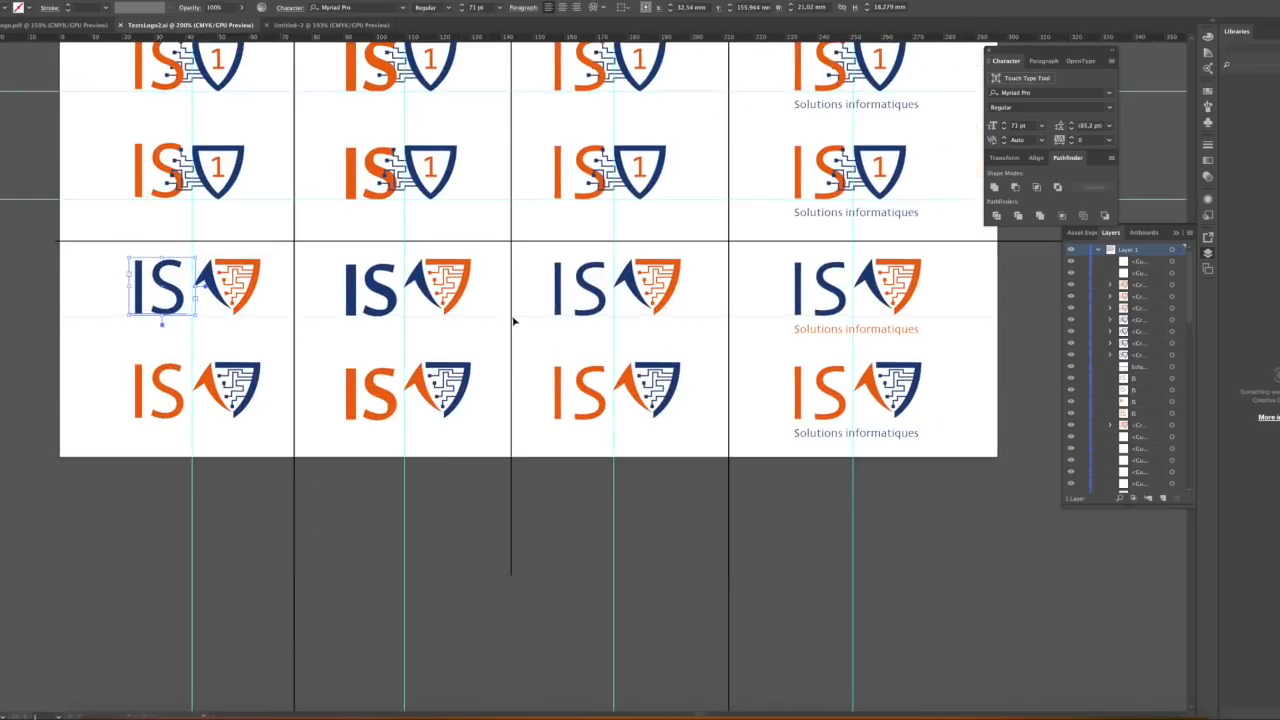
# Delete the arrow-and-circuit emblems from the logos in the fifth and sixth rows
pyautogui.click(240, 280)
pyautogui.press('Delete')
pyautogui.click(450, 280)
pyautogui.press('Delete')
pyautogui.click(660, 280)
pyautogui.press('Delete')
pyautogui.press('Delete')
# Change the fifth row's lettering to IS1 and replace its fourth-column lettering with a copy of the third-column version
pyautogui.doubleClick(152, 288)
pyautogui.moveTo(209, 279); pyautogui.dragTo(187, 279)
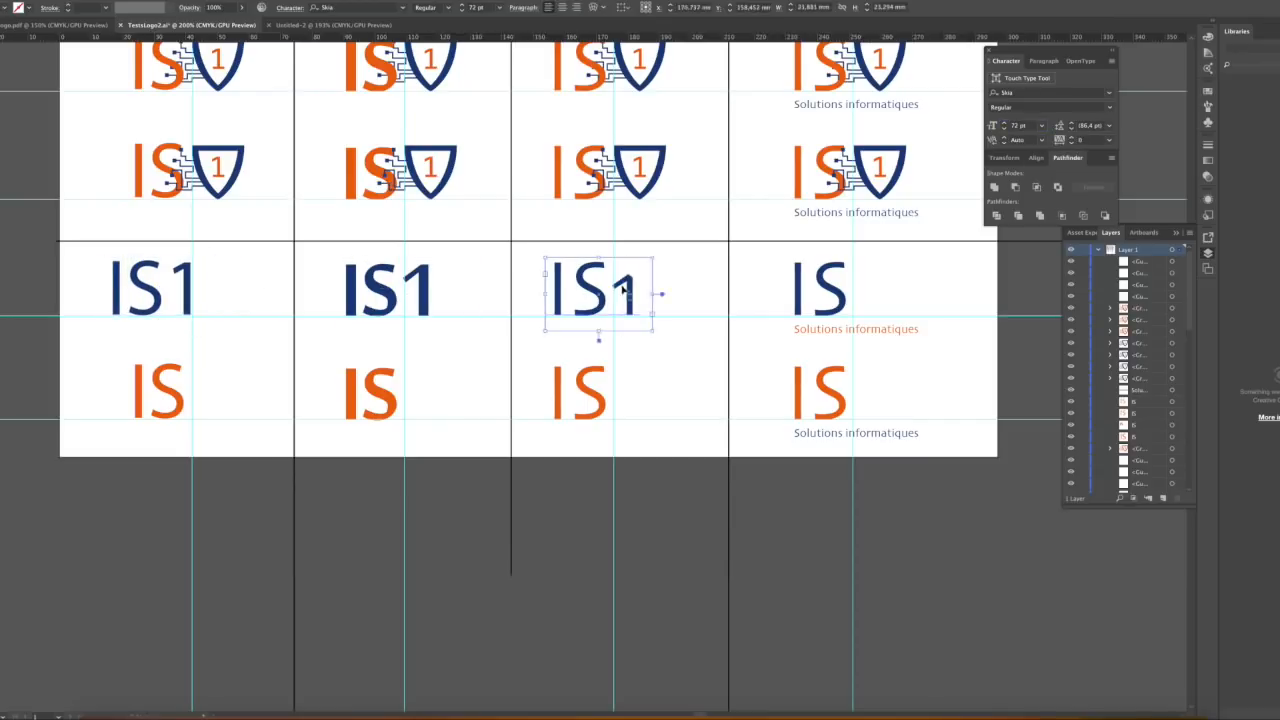
pyautogui.click(826, 292)
pyautogui.press('Delete')
pyautogui.moveTo(654, 305); pyautogui.dragTo(647, 301)
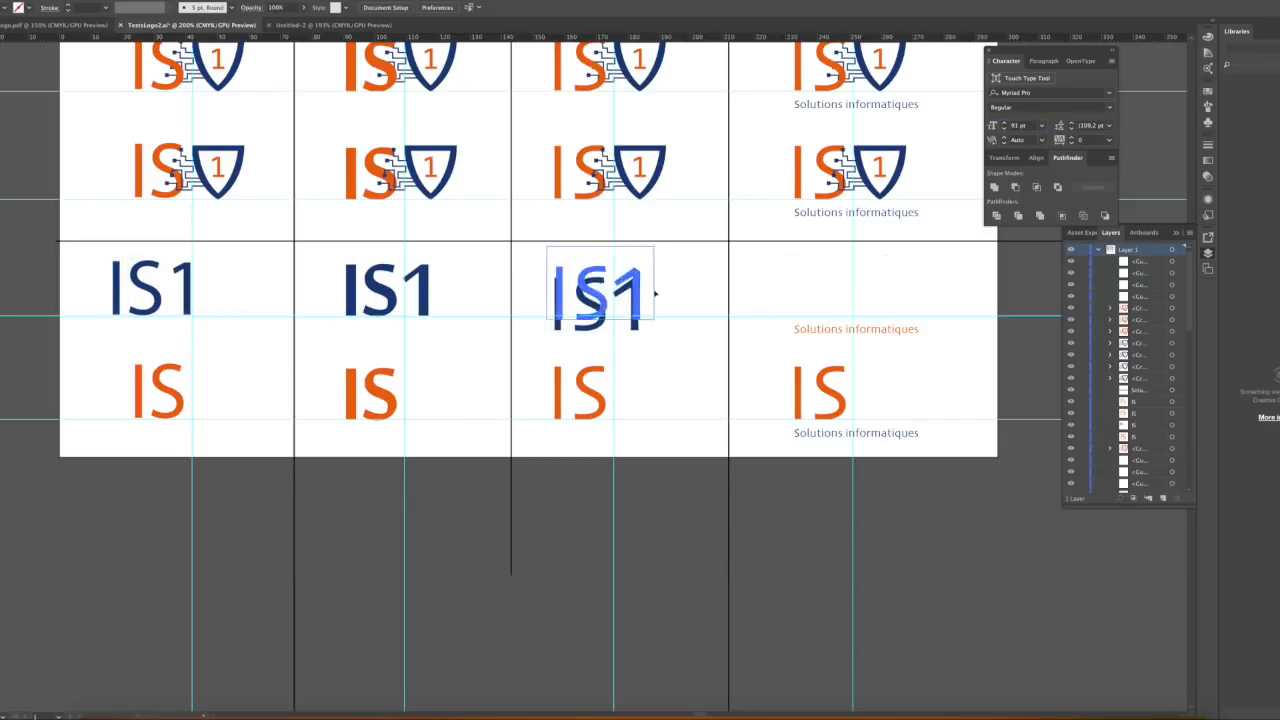
pyautogui.press('super+v')
pyautogui.moveTo(597, 373); pyautogui.dragTo(480, 311)
pyautogui.click(249, 337)
# Place a copy of the orange keyhole shield on each fifth-row logo and align the copies with the lettering
pyautogui.click(199, 1)
pyautogui.moveTo(222, 299)
pyautogui.click(366, 300)
pyautogui.keyDown('shift'); pyautogui.click(635, 300); pyautogui.keyUp('shift')
pyautogui.moveTo(635, 300); pyautogui.dragTo(866, 300)
pyautogui.click(232, 284)
pyautogui.keyDown('shift'); pyautogui.click(470, 284); pyautogui.keyUp('shift')
pyautogui.keyDown('shift'); pyautogui.click(680, 284); pyautogui.keyUp('shift')
pyautogui.keyDown('shift'); pyautogui.click(909, 284); pyautogui.keyUp('shift')
pyautogui.moveTo(935, 253); pyautogui.dragTo(925, 264)
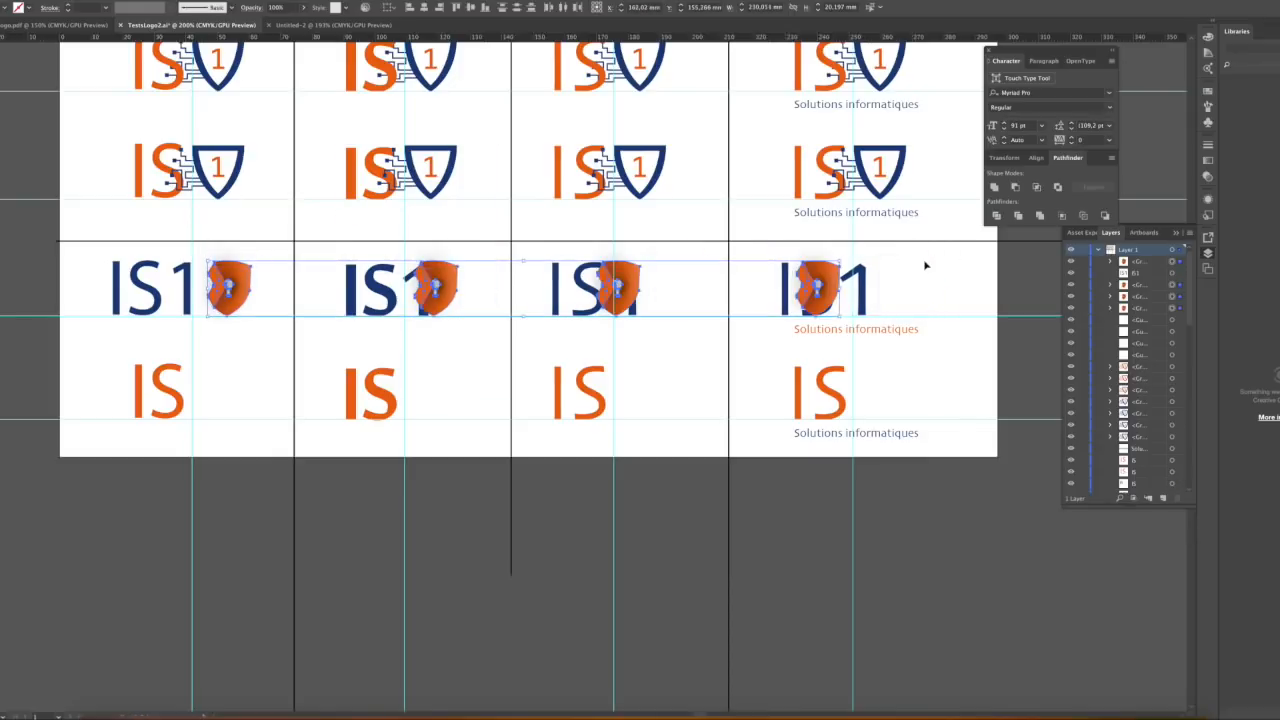
# Move the fifth row's keyhole shields clear of the lettering so each sits just after its number 1
pyautogui.moveTo(435, 290); pyautogui.dragTo(460, 290)
pyautogui.keyDown('shift'); pyautogui.click(460, 290); pyautogui.keyUp('shift')
pyautogui.moveTo(642, 290); pyautogui.dragTo(666, 290)
pyautogui.keyDown('shift'); pyautogui.click(666, 290); pyautogui.keyUp('shift')
pyautogui.moveTo(864, 290); pyautogui.dragTo(898, 290)
pyautogui.hscroll(2, 880, 310)
# Align the fifth row's "Solutions informatiques" tagline with the start of IS1 and set its size to 12 pt
pyautogui.moveTo(849, 337); pyautogui.dragTo(835, 337)
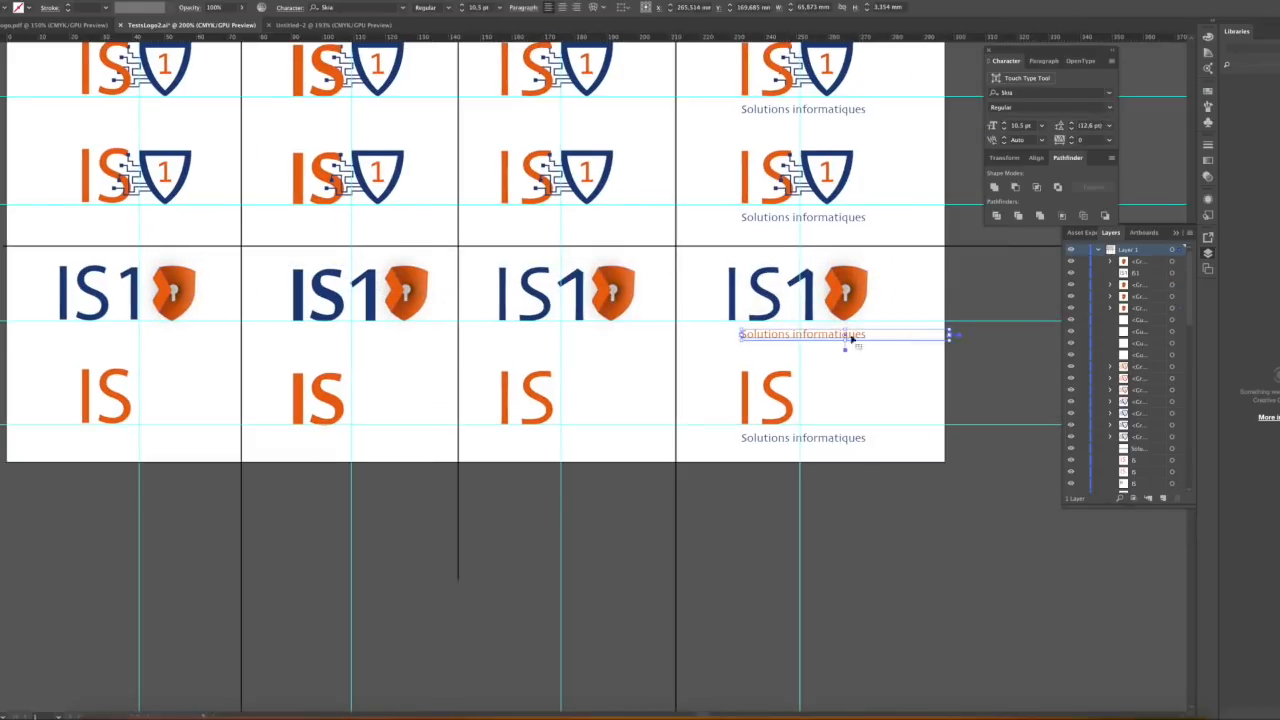
pyautogui.press('super+plus')
pyautogui.press('super+plus')
pyautogui.tripleClick(603, 371)
pyautogui.click(1020, 126)
pyautogui.press('Up')
pyautogui.press('Up')
pyautogui.keyDown('super'); pyautogui.click(726, 371); pyautogui.keyUp('super')
pyautogui.press('super+minus')
pyautogui.press('super+minus')
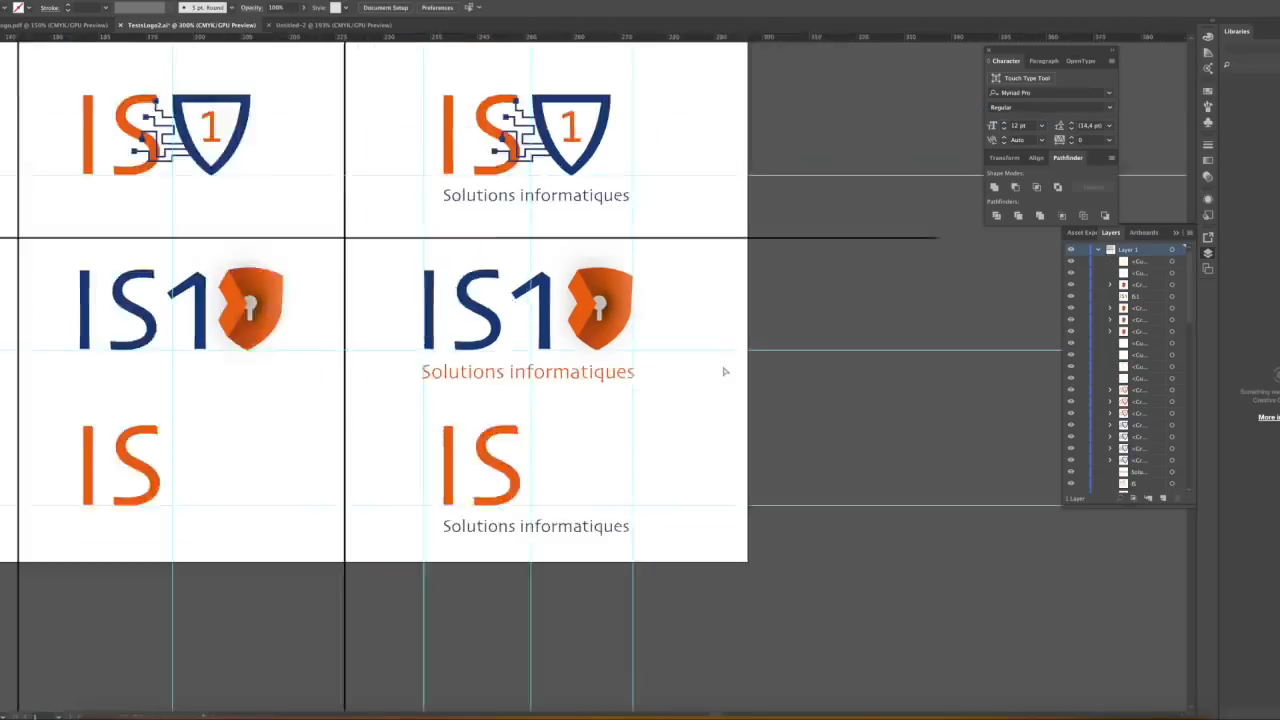
# Delete the orange IS logos in the sixth row and duplicate the fifth-row IS1 logos into their place
pyautogui.click(115, 397)
pyautogui.keyDown('shift'); pyautogui.click(325, 405); pyautogui.keyUp('shift')
pyautogui.keyDown('shift'); pyautogui.click(535, 405); pyautogui.keyUp('shift')
pyautogui.press('Delete')
pyautogui.moveTo(900, 356); pyautogui.dragTo(40, 262)
pyautogui.moveTo(325, 300); pyautogui.dragTo(325, 404)
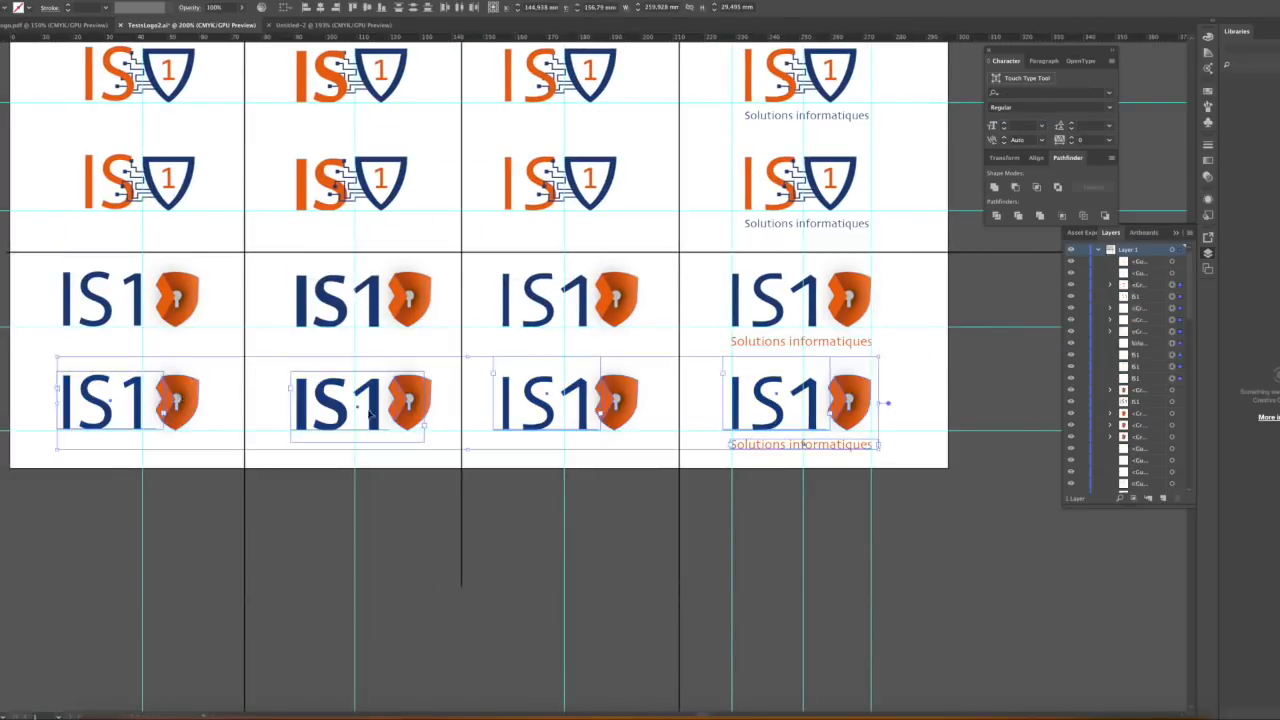
# Ungroup the sixth row's first keyhole shield and fill its left facet with navy blue
pyautogui.press('super+shift+g')
pyautogui.click(164, 402)
pyautogui.click(4, 8)
pyautogui.click(12, 52)
pyautogui.press('super+plus')
pyautogui.press('super+plus')
# Copy the reference artwork from the logo PDF and paste it beside the shield in TestsLogo2.ai
pyautogui.click(55, 25)
pyautogui.moveTo(666, 294); pyautogui.dragTo(742, 370)
pyautogui.press('super+c')
pyautogui.click(192, 25)
pyautogui.press('super+v')
pyautogui.moveTo(575, 385); pyautogui.dragTo(210, 364)
# Apply blue tones to the shield's facets and delete the pasted reference artwork
pyautogui.click(627, 350)
pyautogui.doubleClick(1069, 229)
pyautogui.click(468, 172)
pyautogui.click(4, 8)
pyautogui.click(108, 77)
pyautogui.click(697, 434)
pyautogui.click(265, 302)
pyautogui.click(4, 8)
pyautogui.doubleClick(1072, 178)
pyautogui.click(778, 226)
pyautogui.press('Delete')
# Change the three gradient stops of the shield's right facet from orange to shades of blue
pyautogui.click(627, 350)
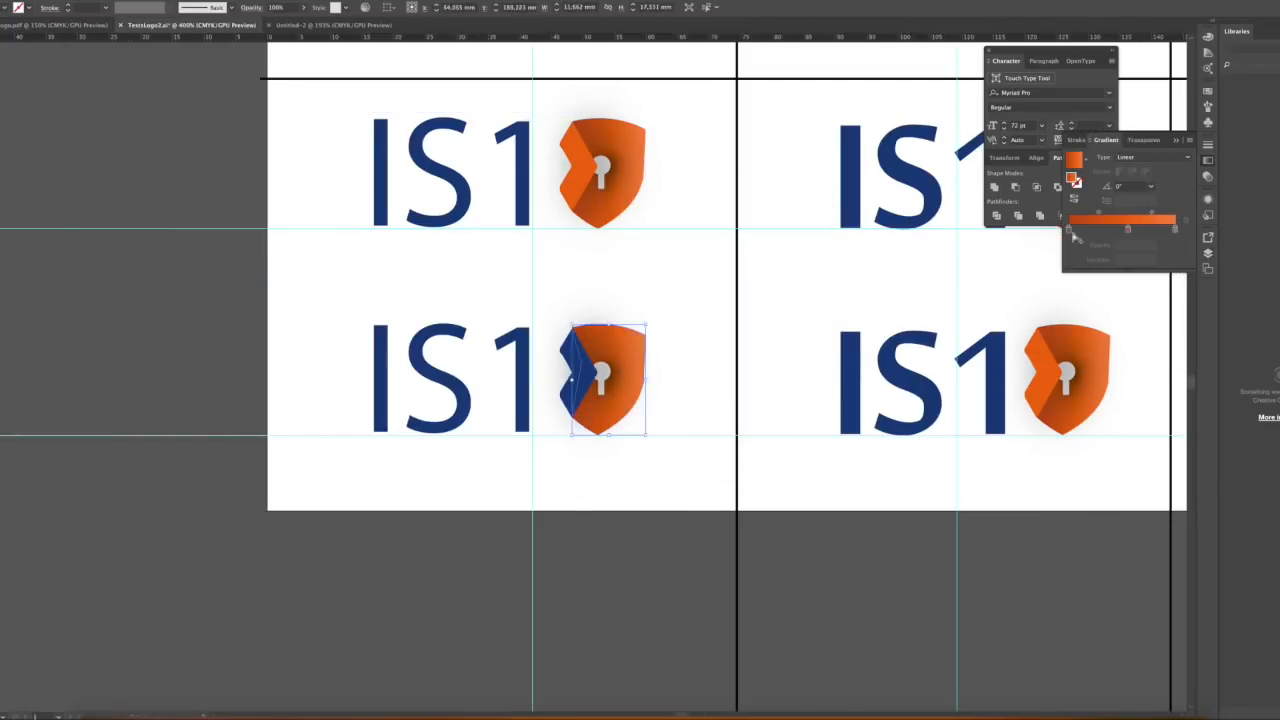
pyautogui.doubleClick(1069, 229)
pyautogui.doubleClick(1128, 229)
pyautogui.doubleClick(1175, 229)
pyautogui.click(1077, 297)
pyautogui.click(697, 434)
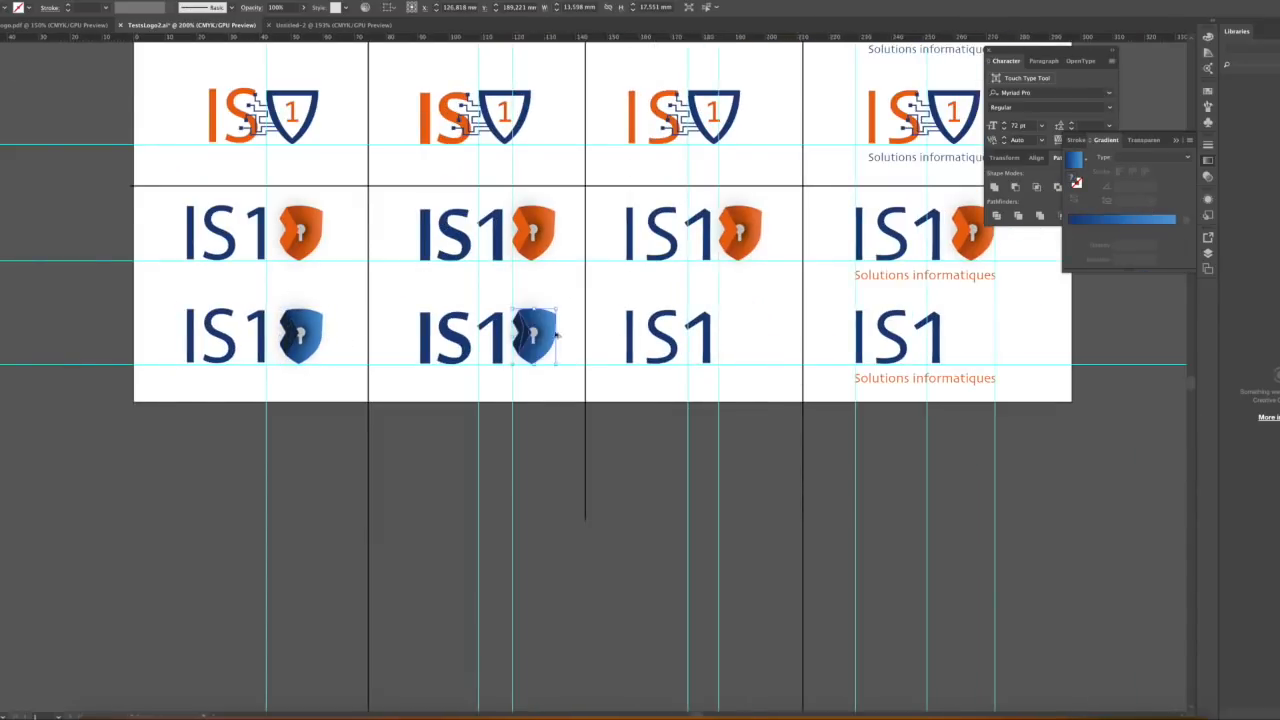
# Copy the blue keyhole shield beside the remaining sixth-row IS1 lettering
pyautogui.moveTo(534, 337); pyautogui.dragTo(740, 337)
pyautogui.hscroll(3, 834, 285)
pyautogui.hscroll(-3, 618, 312)
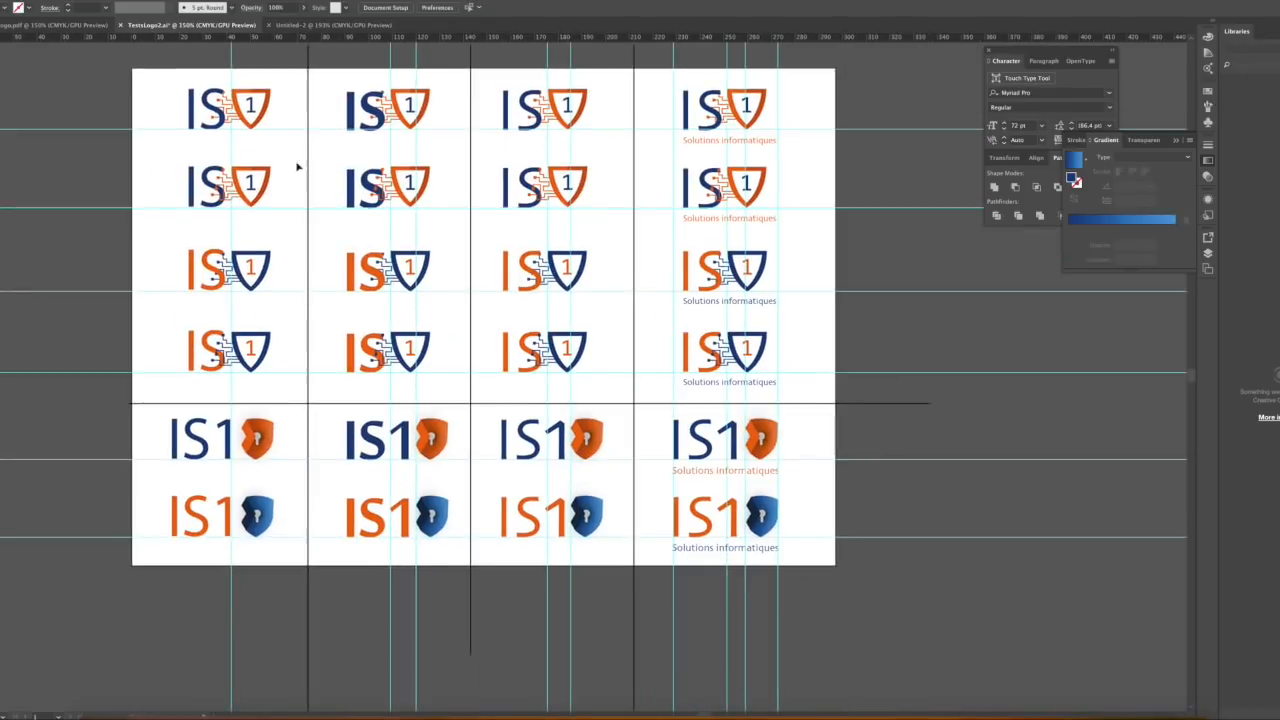
# Clear all guides from the logo sheet
pyautogui.click(215, 2)
pyautogui.moveTo(215, 299)
pyautogui.click(362, 342)
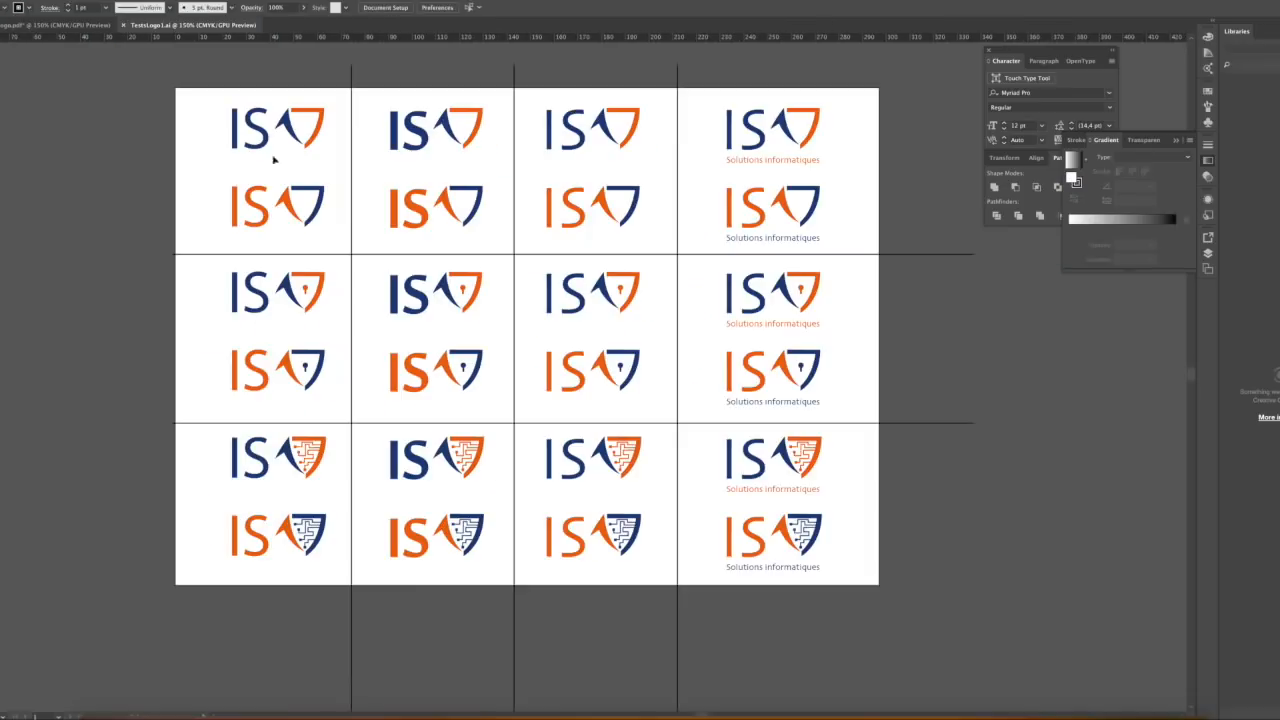
pyautogui.hotkey('ctrl', '+')
pyautogui.hotkey('ctrl', '+')
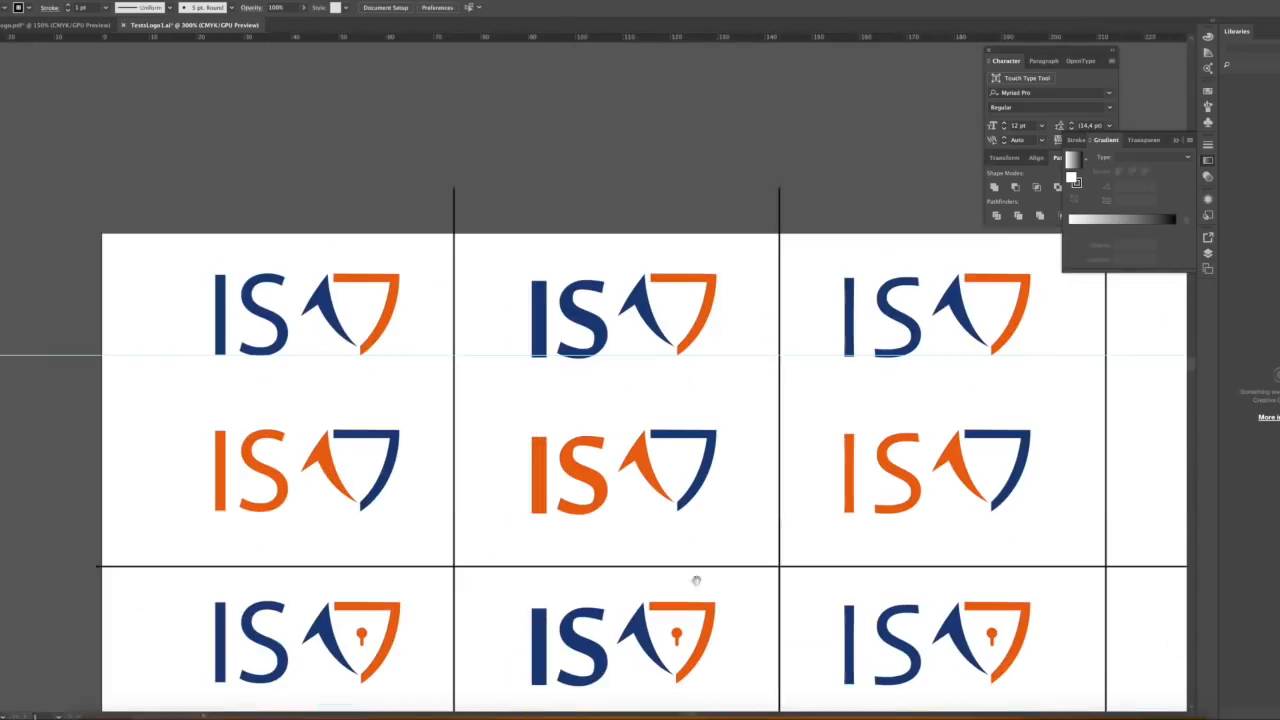
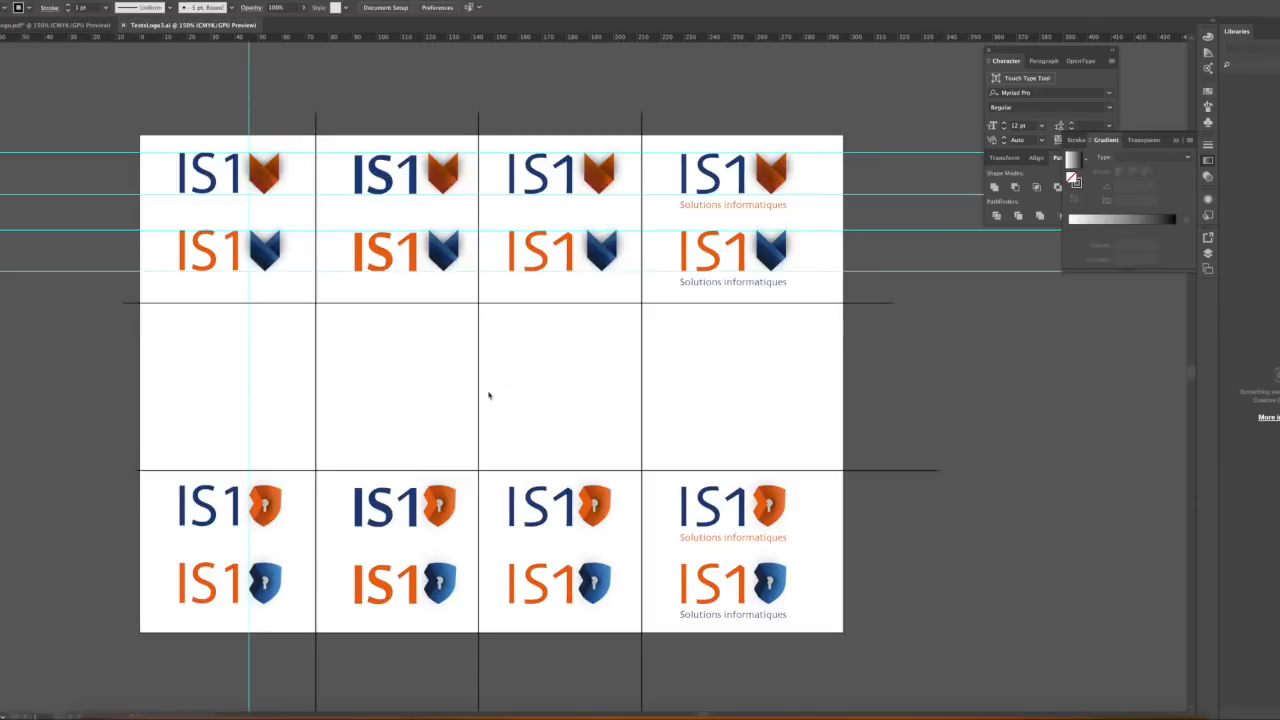
# Duplicate the top two IS1 rows into the empty middle section and move the orange keyhole shield beside its first lettering
pyautogui.moveTo(785, 283); pyautogui.dragTo(787, 452)
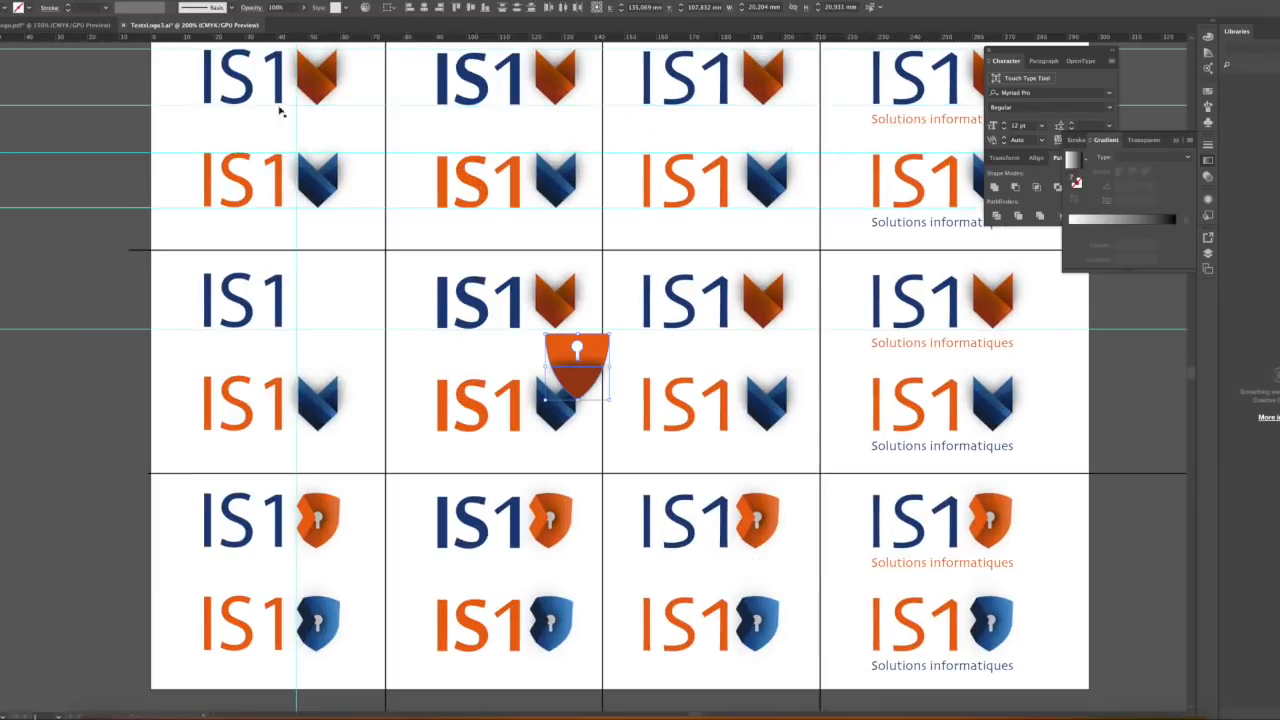
pyautogui.moveTo(586, 357); pyautogui.dragTo(329, 306)
pyautogui.hscroll(2, 630, 310)
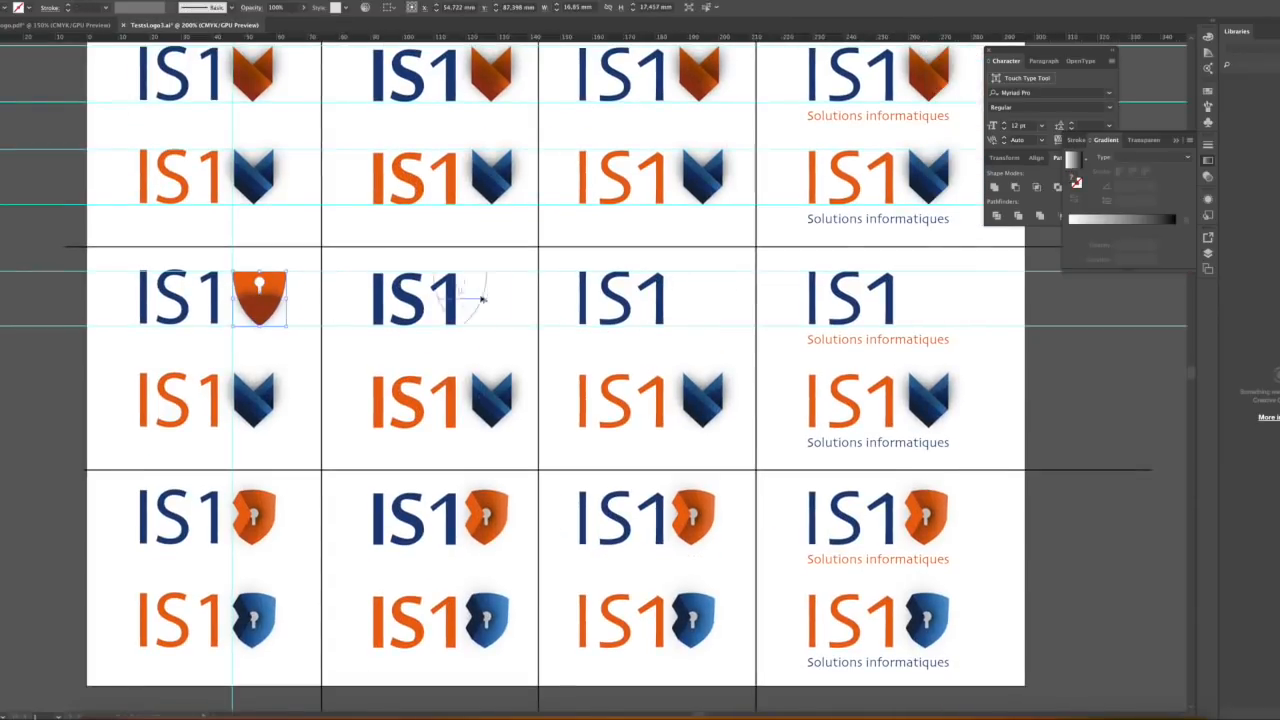
# Copy the orange keyhole shield beside the remaining IS1 lettering in the third row
pyautogui.hotkey('ctrl', '=')
pyautogui.moveTo(743, 372); pyautogui.dragTo(1066, 387)
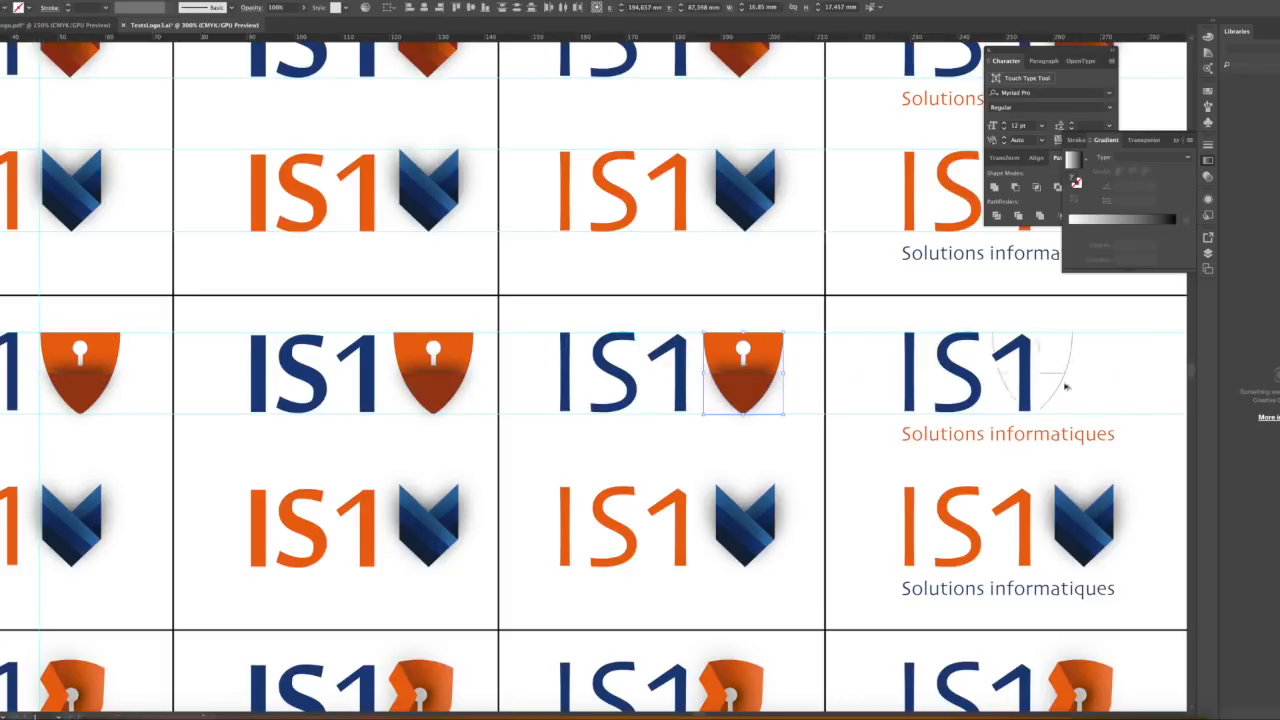
pyautogui.moveTo(1066, 387); pyautogui.dragTo(1066, 387)
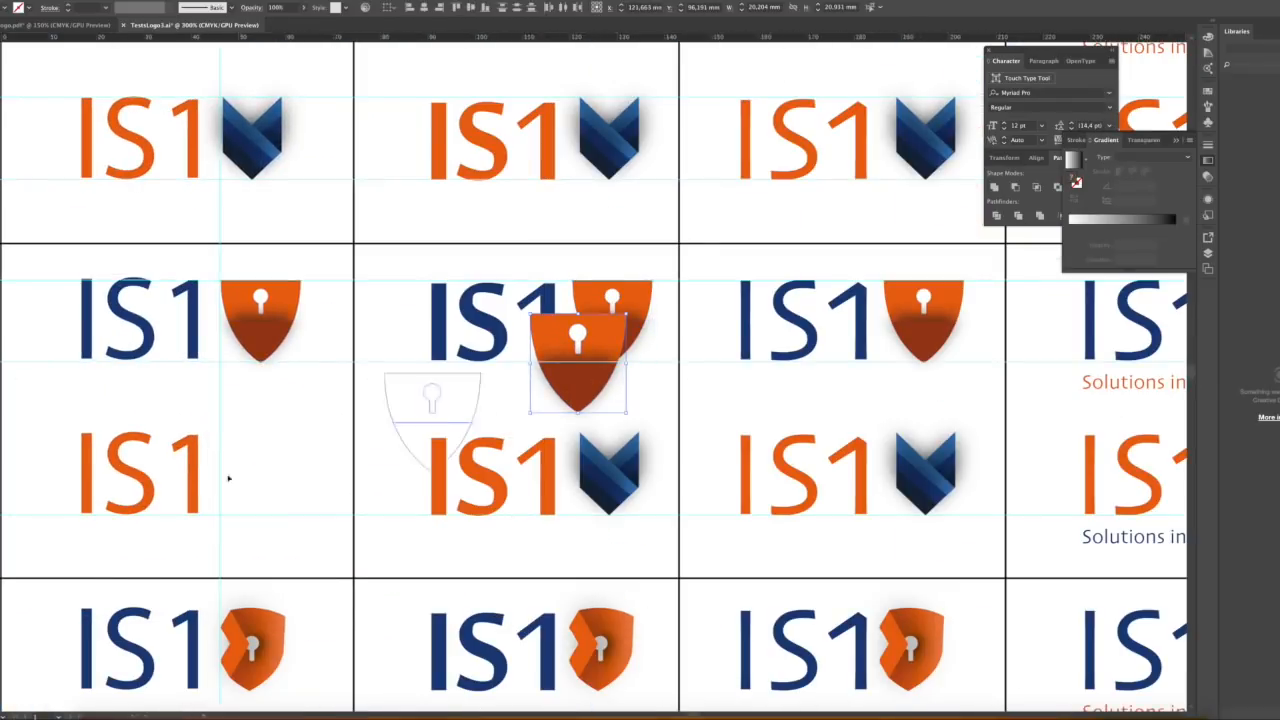
# Fit the larger keyhole shield beside the fourth row's first IS1 lettering and fill its lower half with navy blue
pyautogui.moveTo(601, 380); pyautogui.dragTo(292, 499)
pyautogui.moveTo(316, 532); pyautogui.dragTo(301, 516)
pyautogui.click(193, 345)
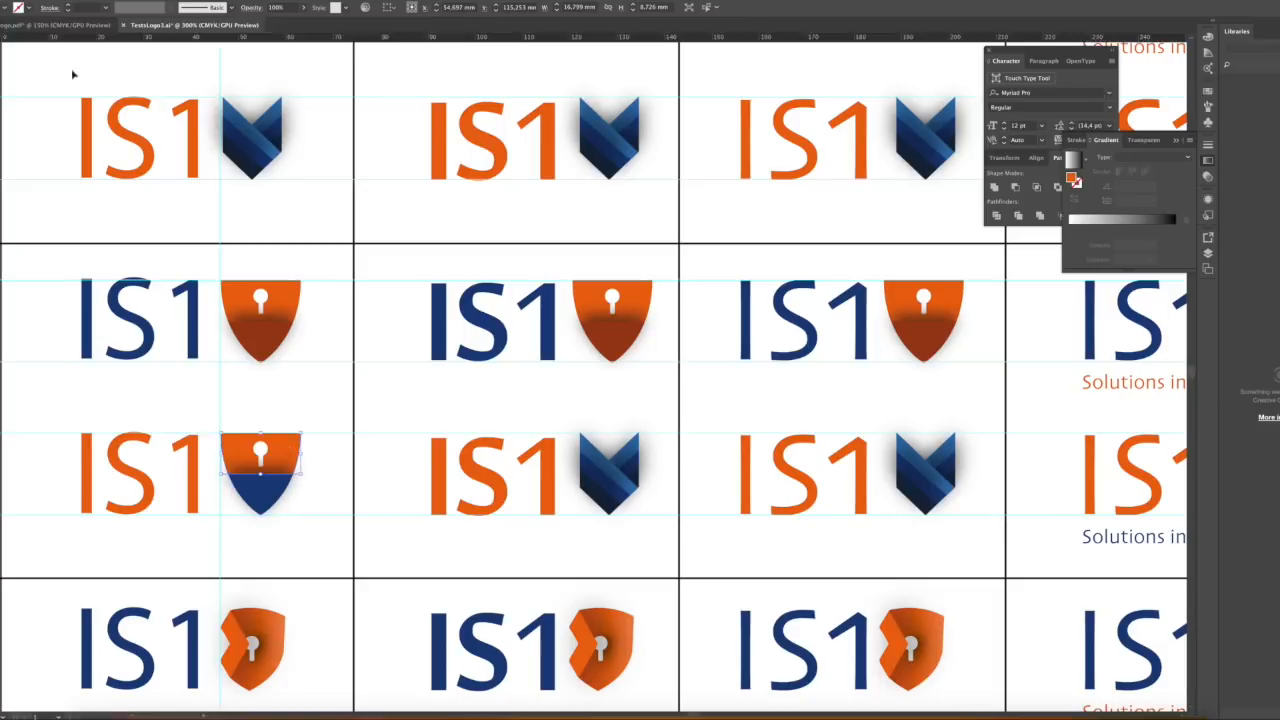
# Replace the remaining fourth-row chevron emblems with copies of the blue keyhole shield
pyautogui.hscroll(1, 310, 446)
pyautogui.press('Delete')
pyautogui.moveTo(225, 460); pyautogui.dragTo(571, 465)
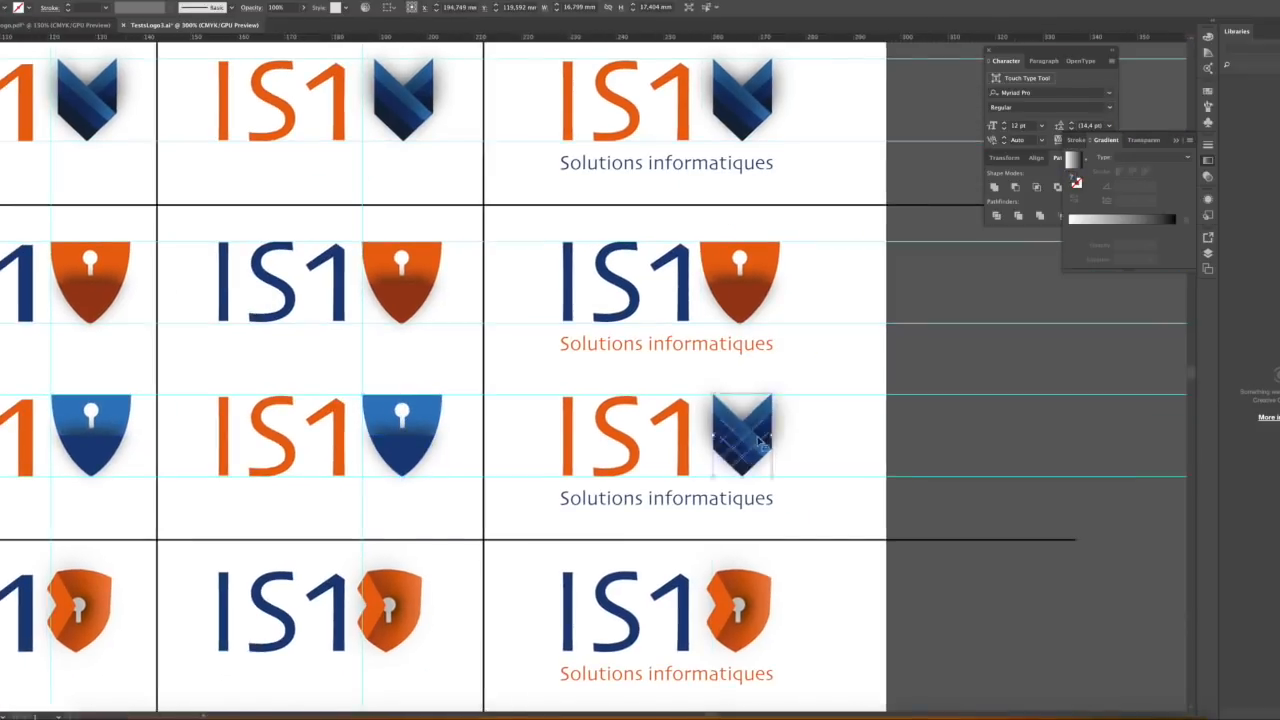
pyautogui.press('Delete')
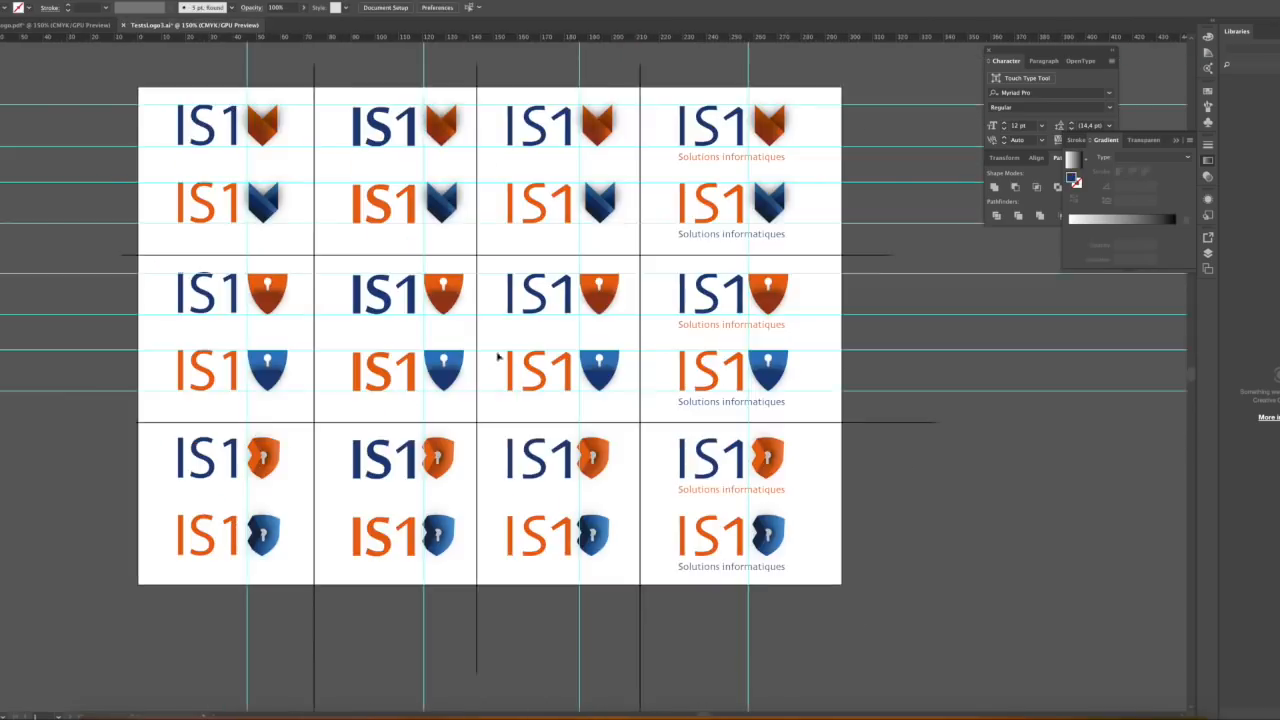
# Add horizontal guides at the fifth row's lettering top and baseline and delete that row's first shield emblem
pyautogui.scroll(2, 498, 357)
pyautogui.moveTo(480, 37); pyautogui.dragTo(480, 436)
pyautogui.hscroll(-5, 450, 400)
pyautogui.moveTo(416, 37); pyautogui.dragTo(416, 352)
pyautogui.click(411, 371)
pyautogui.press('Delete')
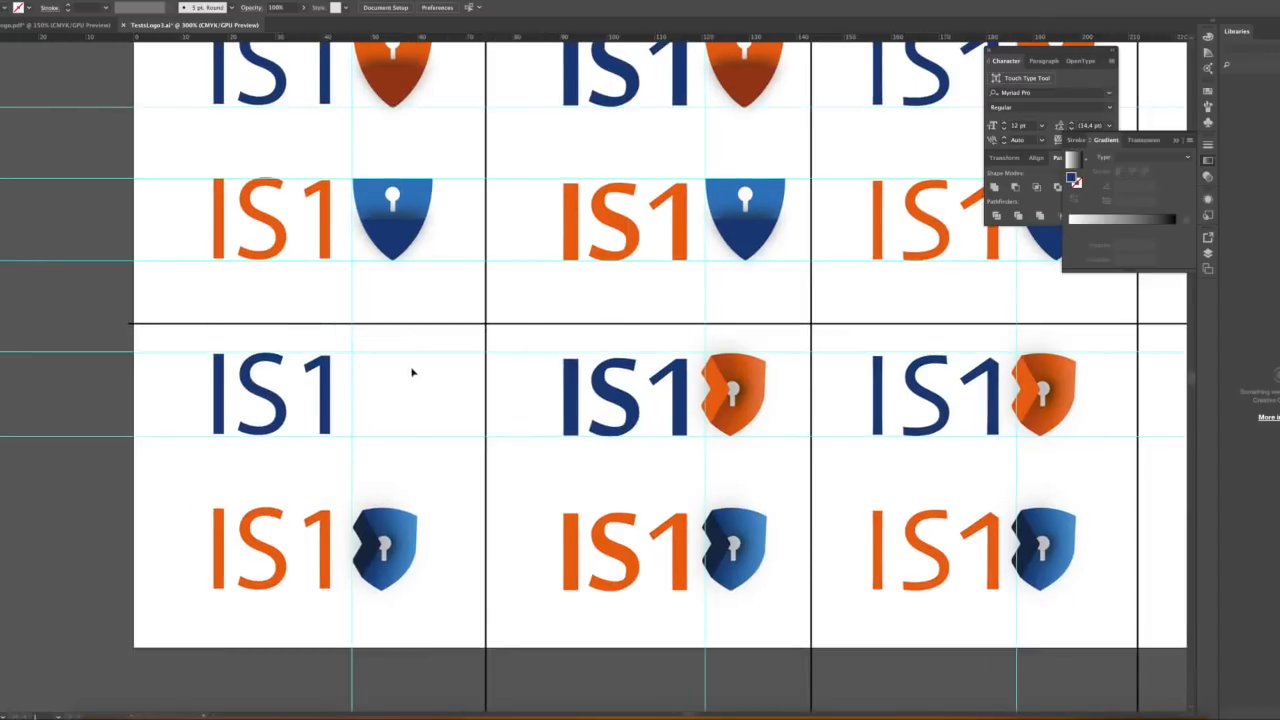
# Paste the striped keyhole shield beside the fifth row's first IS1 lettering and scale it to the lettering height
pyautogui.press('super+v')
pyautogui.moveTo(602, 371); pyautogui.dragTo(425, 400)
pyautogui.click(100, 0)
pyautogui.moveTo(448, 453); pyautogui.dragTo(432, 436)
pyautogui.click(480, 474)
# Fill the upper part of the pasted striped keyhole shield with orange
pyautogui.click(412, 380)
pyautogui.click(4, 7)
pyautogui.click(8, 55)
pyautogui.click(285, 344)
pyautogui.press('super+z')
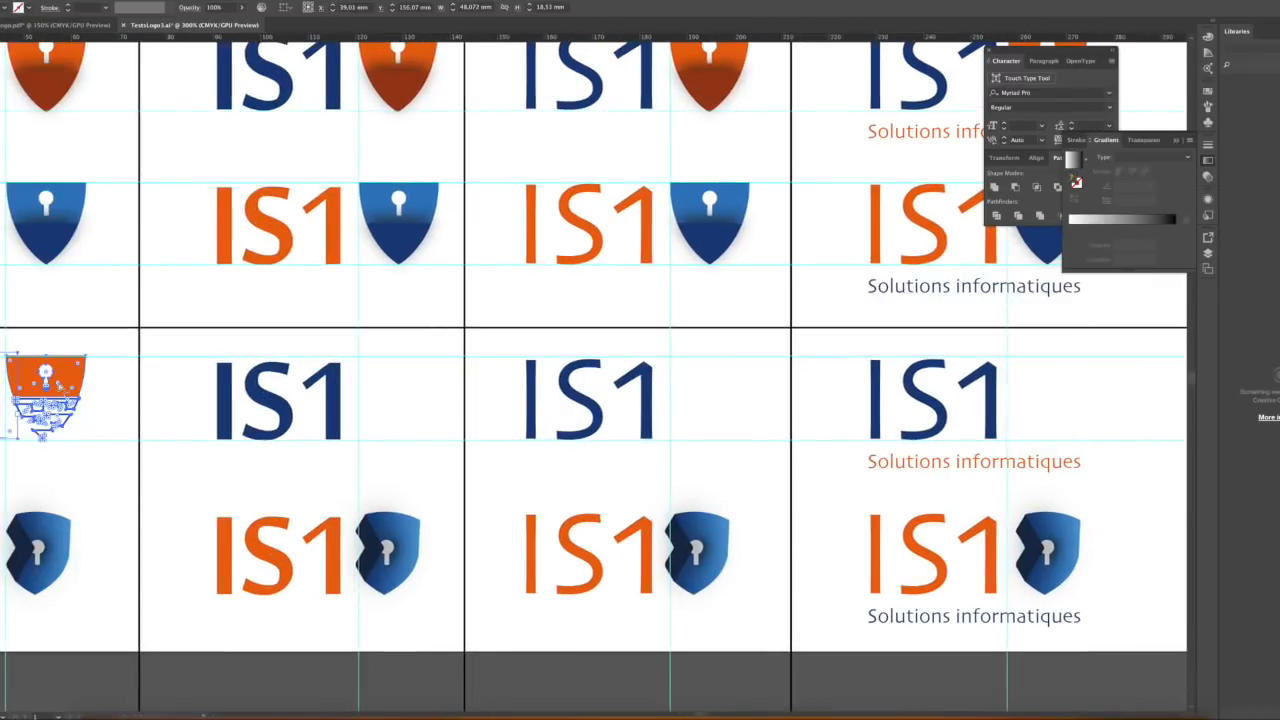
# Copy the orange circuit keyhole shield across the fifth row's letterings and delete the sixth row's first shield emblem
pyautogui.moveTo(45, 395); pyautogui.dragTo(1067, 392)
pyautogui.hscroll(-5, 817, 460)
pyautogui.moveTo(286, 37); pyautogui.dragTo(286, 437)
pyautogui.click(251, 475)
pyautogui.press('Delete')
# Paste the circuit keyhole shield beside the sixth row's first IS1 lettering and scale it to the lettering height
pyautogui.press('super+v')
pyautogui.moveTo(579, 356)
pyautogui.mouseDown()
pyautogui.moveTo(267, 472)
pyautogui.moveTo(205, 472)
pyautogui.mouseUp()
pyautogui.click(72, 0)
pyautogui.moveTo(120, 198)
pyautogui.click(225, 226)
pyautogui.moveTo(251, 539); pyautogui.dragTo(235, 521)
# Recolour the sixth row's pasted shield with orange circuit lines and a dark blue upper part
pyautogui.press('super+plus')
pyautogui.press('super+plus')
pyautogui.click(600, 347)
pyautogui.click(573, 396)
pyautogui.click(39, 27)
pyautogui.click(600, 347)
pyautogui.click(4, 7)
pyautogui.click(17, 35)
# Copy the blue and orange circuit shield beside the remaining IS1 letterings of the sixth row
pyautogui.press('super+minus')
pyautogui.press('super+minus')
pyautogui.moveTo(292, 346); pyautogui.dragTo(640, 341)
pyautogui.hscroll(5, 646, 346)
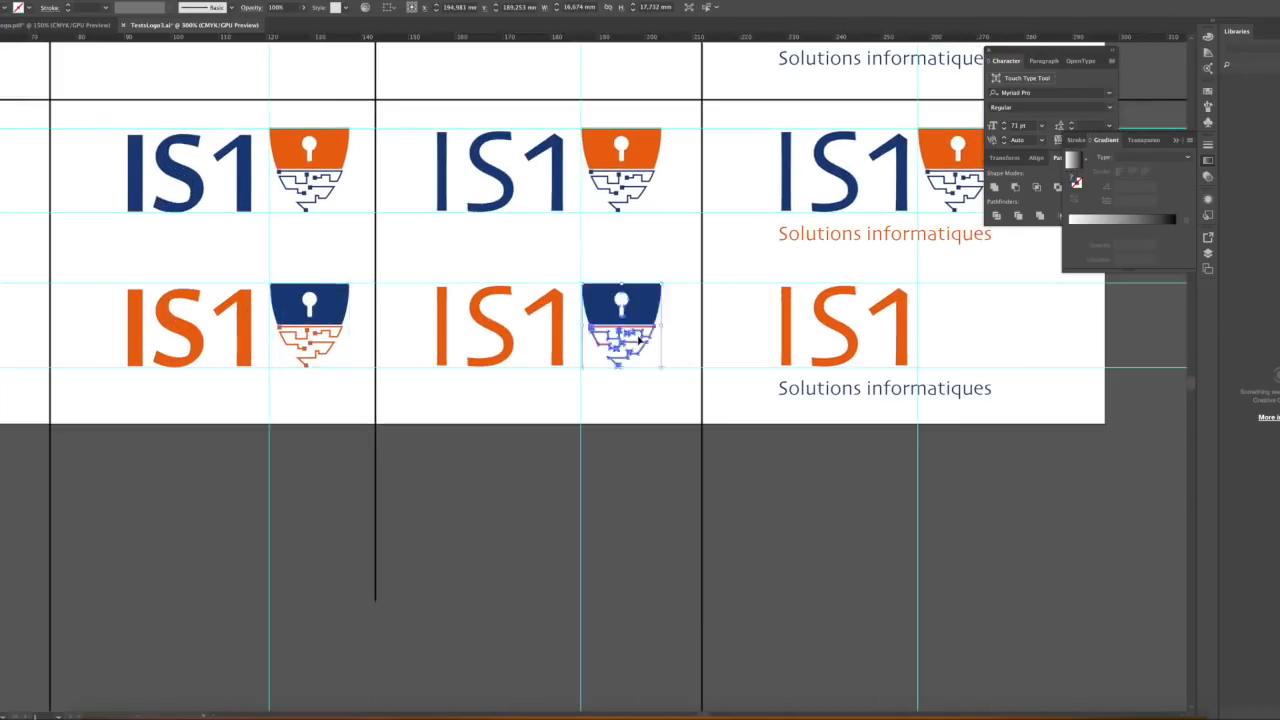
pyautogui.moveTo(494, 341); pyautogui.dragTo(831, 341)
pyautogui.click(909, 343)
# Save the finished sheet of IS1 lettering and shield variants
pyautogui.press('super+minus')
pyautogui.press('super+minus')
pyautogui.click(198, 0)
pyautogui.click(375, 300)
pyautogui.press('super+s')
pyautogui.click(25, 0)
pyautogui.click(50, 88)
pyautogui.press('Return')
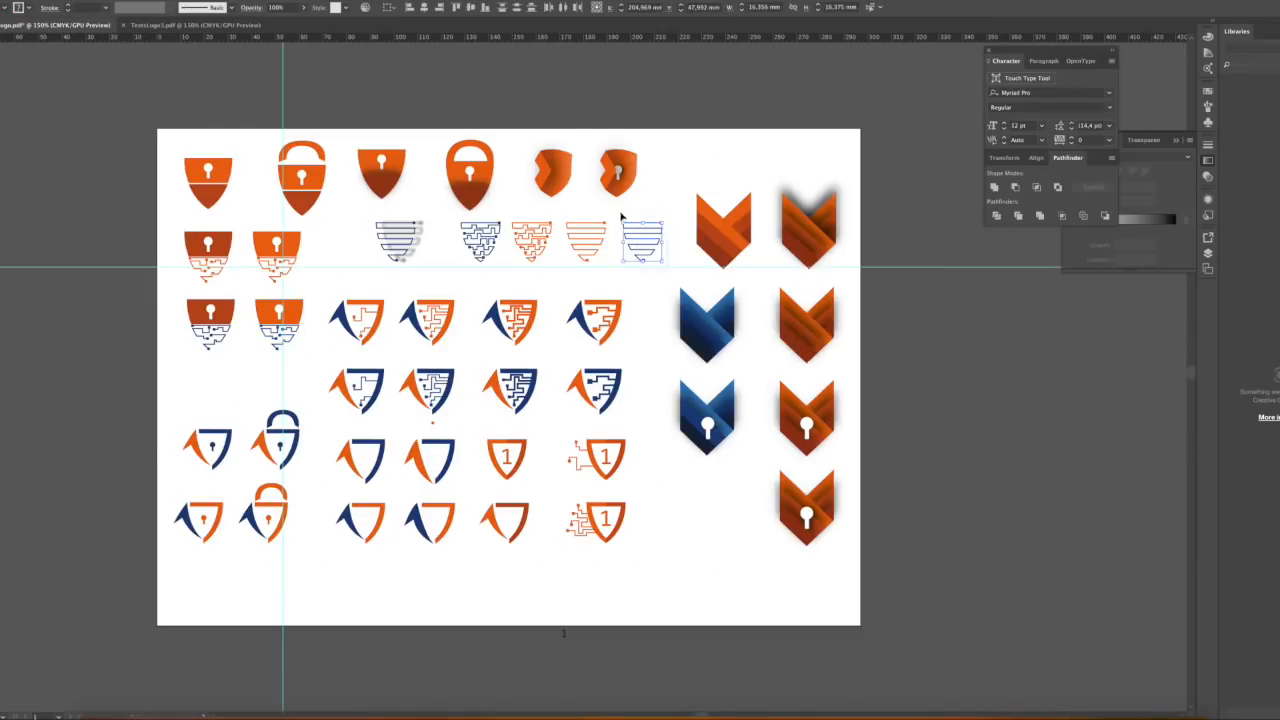
# Switch to the lettering sheet, add a guide for the first row's lettering and delete its first chevron emblem
pyautogui.click(195, 25)
pyautogui.press('super+plus')
pyautogui.press('super+plus')
pyautogui.press('super+plus')
pyautogui.moveTo(506, 37); pyautogui.dragTo(506, 338)
pyautogui.click(525, 295)
pyautogui.press('Delete')
# Paste the striped line shield beside the first row's first IS1 lettering at lettering height and recolour it orange
pyautogui.press('super+v')
pyautogui.moveTo(615, 342); pyautogui.dragTo(589, 251)
pyautogui.click(4, 7)
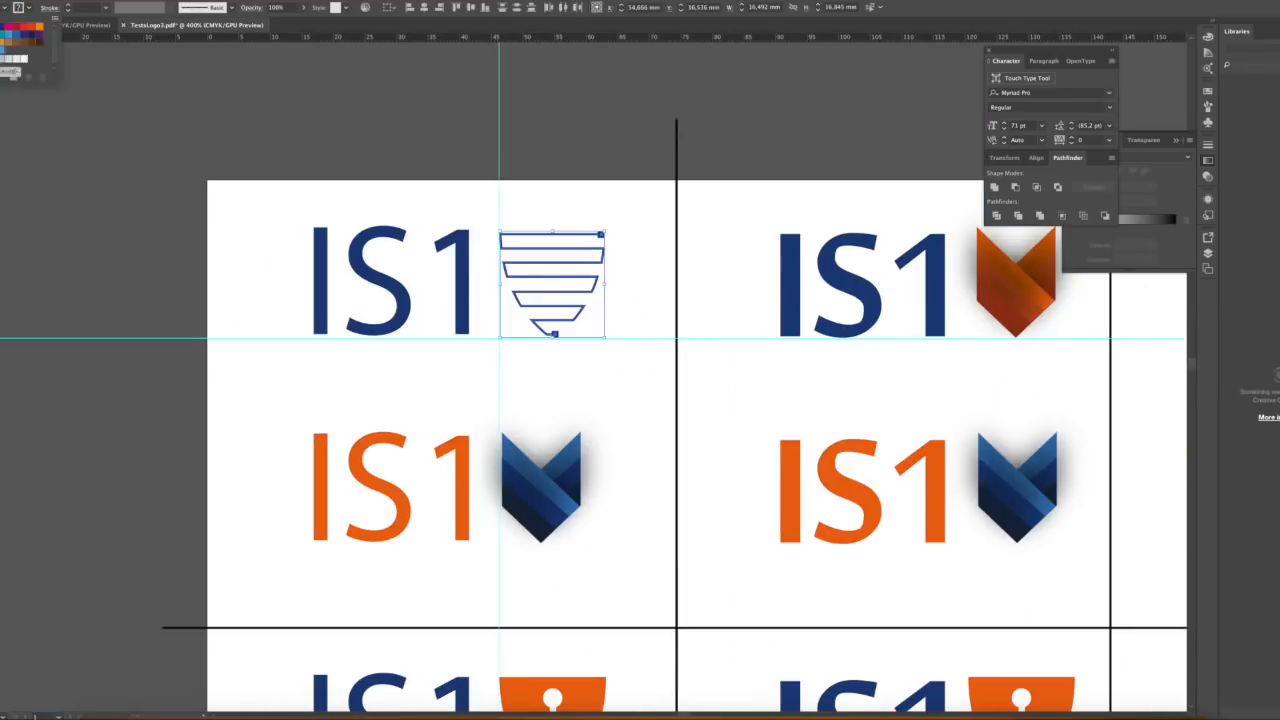
pyautogui.press('super+minus')
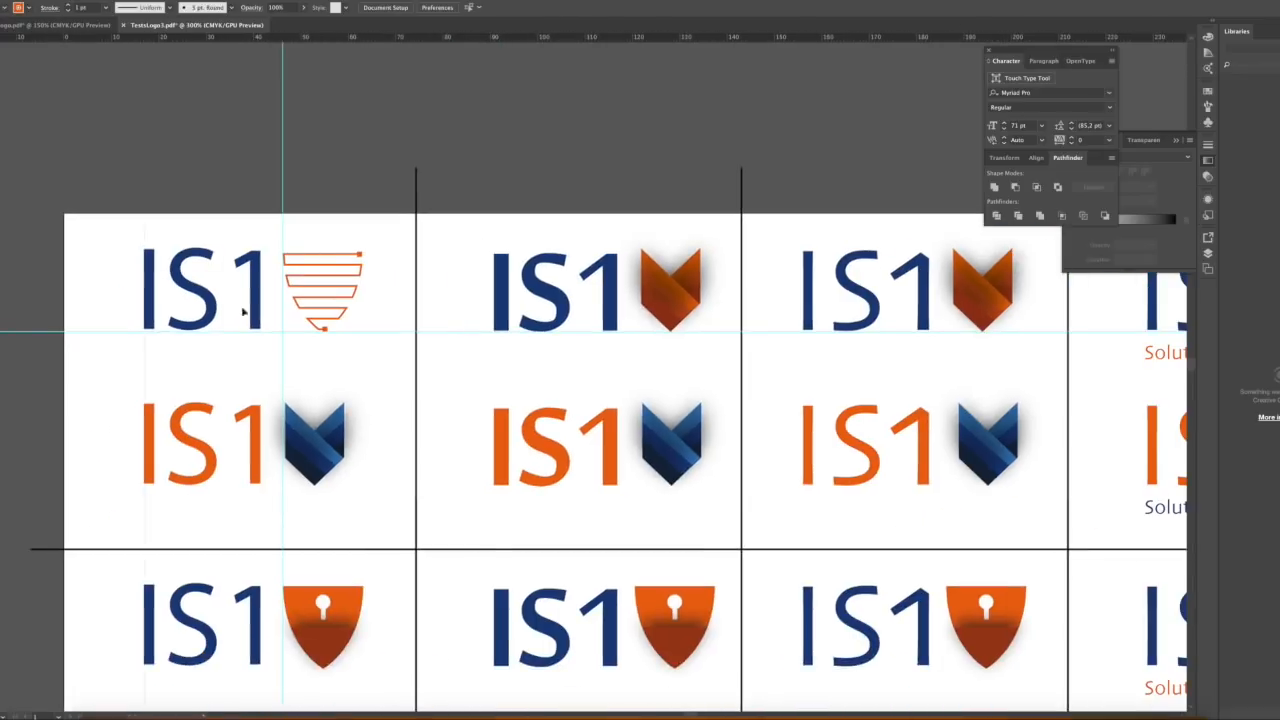
# Replace the first row's second and third chevron emblems with copies of the orange striped shield
pyautogui.click(671, 292)
pyautogui.keyDown('shift'); pyautogui.click(983, 292); pyautogui.keyUp('shift')
pyautogui.press('Delete')
pyautogui.click(331, 266)
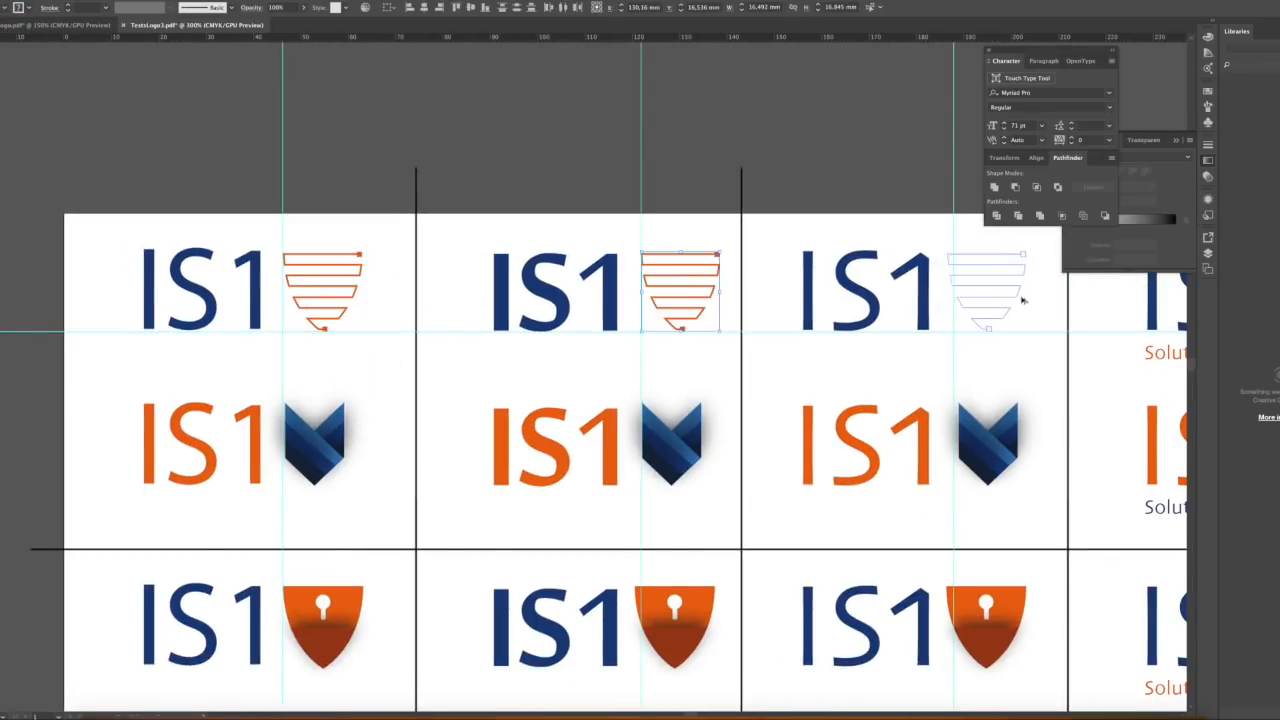
pyautogui.moveTo(1023, 300); pyautogui.dragTo(1029, 300)
# Replace the first row's last chevron with the orange striped shield and enlarge the tagline below it to 13 pt
pyautogui.hscroll(5, 1029, 300)
pyautogui.click(836, 286)
pyautogui.press('Delete')
pyautogui.moveTo(855, 321); pyautogui.dragTo(857, 322)
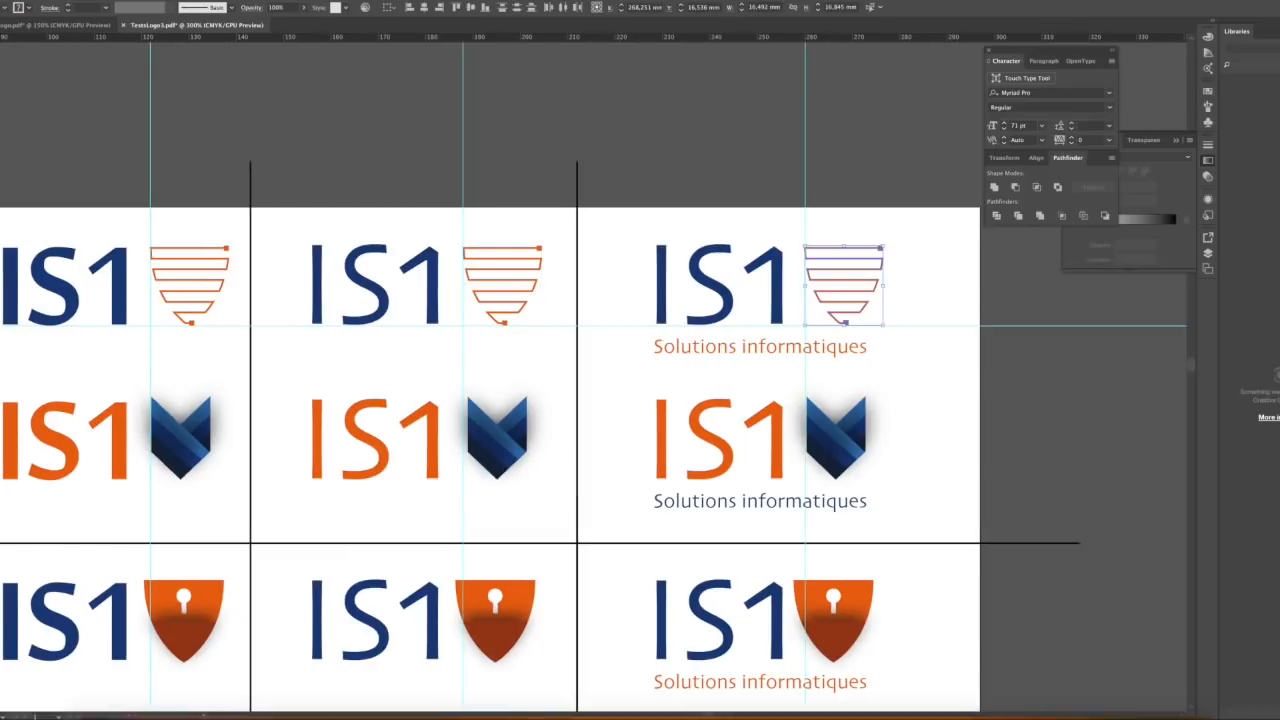
pyautogui.moveTo(654, 347); pyautogui.dragTo(866, 349)
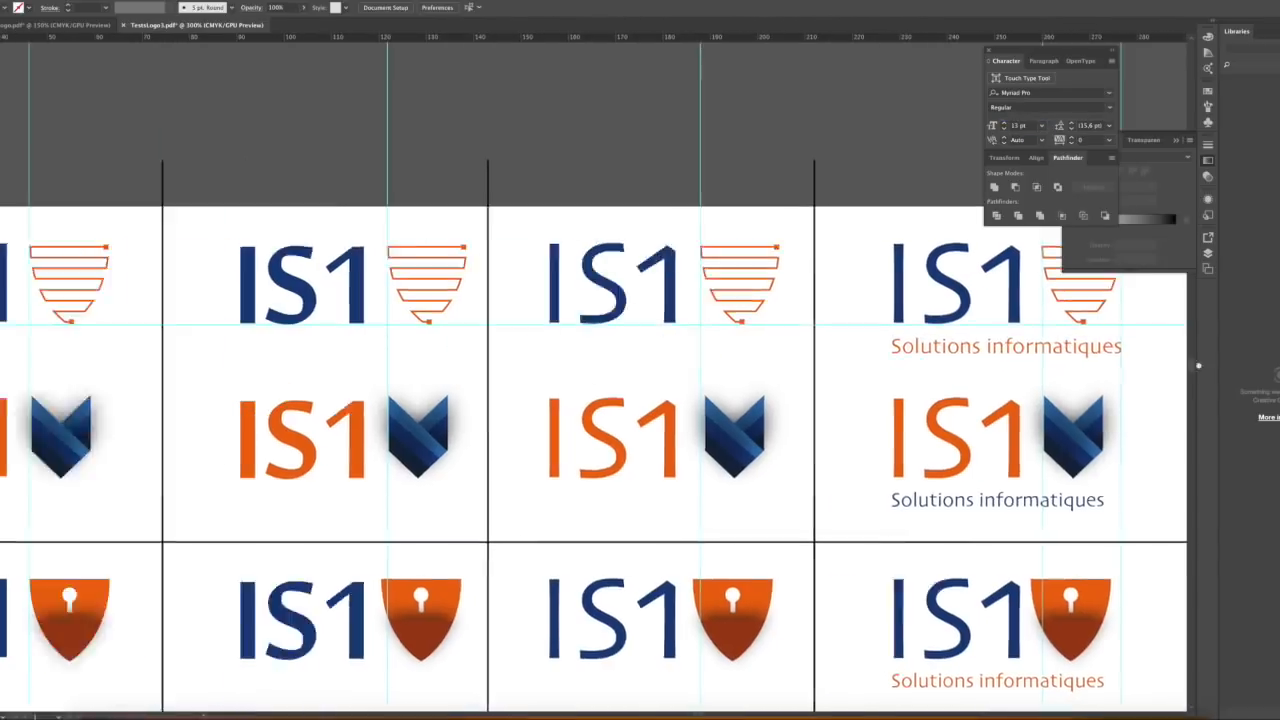
# Copy the blue striped shield from the emblem sheet and paste it beside the second row's orange IS1 lettering
pyautogui.hscroll(-5, 594, 370)
pyautogui.click(60, 81)
pyautogui.click(634, 308)
pyautogui.click(620, 276)
pyautogui.click(857, 348)
pyautogui.click(766, 508)
pyautogui.press('super+v')
pyautogui.moveTo(597, 368); pyautogui.dragTo(917, 446)
# Replace the remaining second-row chevron emblems with copies of the blue striped shield
pyautogui.click(597, 430)
pyautogui.press('Delete')
pyautogui.click(914, 425)
pyautogui.press('Delete')
pyautogui.hscroll(5, 917, 446)
pyautogui.moveTo(567, 453); pyautogui.dragTo(897, 454)
pyautogui.moveTo(804, 482)
pyautogui.mouseDown()
pyautogui.moveTo(804, 363)
pyautogui.moveTo(804, 480)
pyautogui.mouseUp()
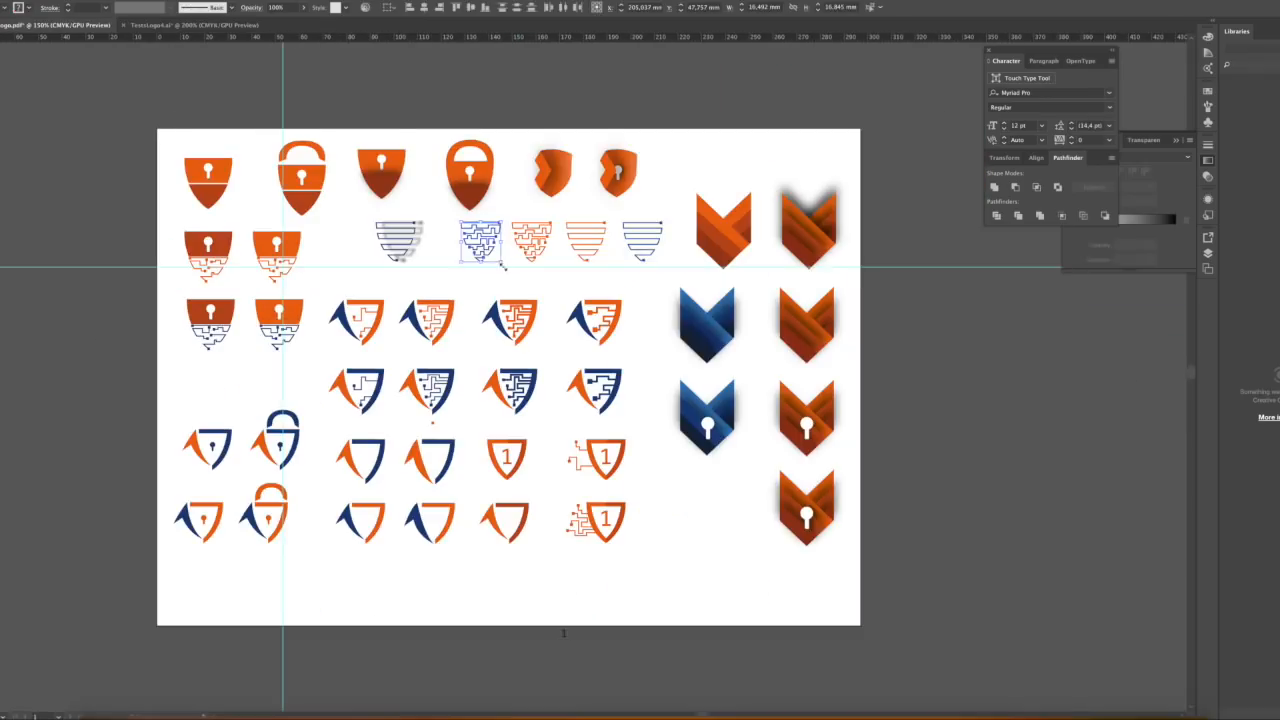
# Replace the fourth row's first keyhole shield with the blue circuit-line shield from the emblem sheet
pyautogui.click(160, 25)
pyautogui.press('super+v')
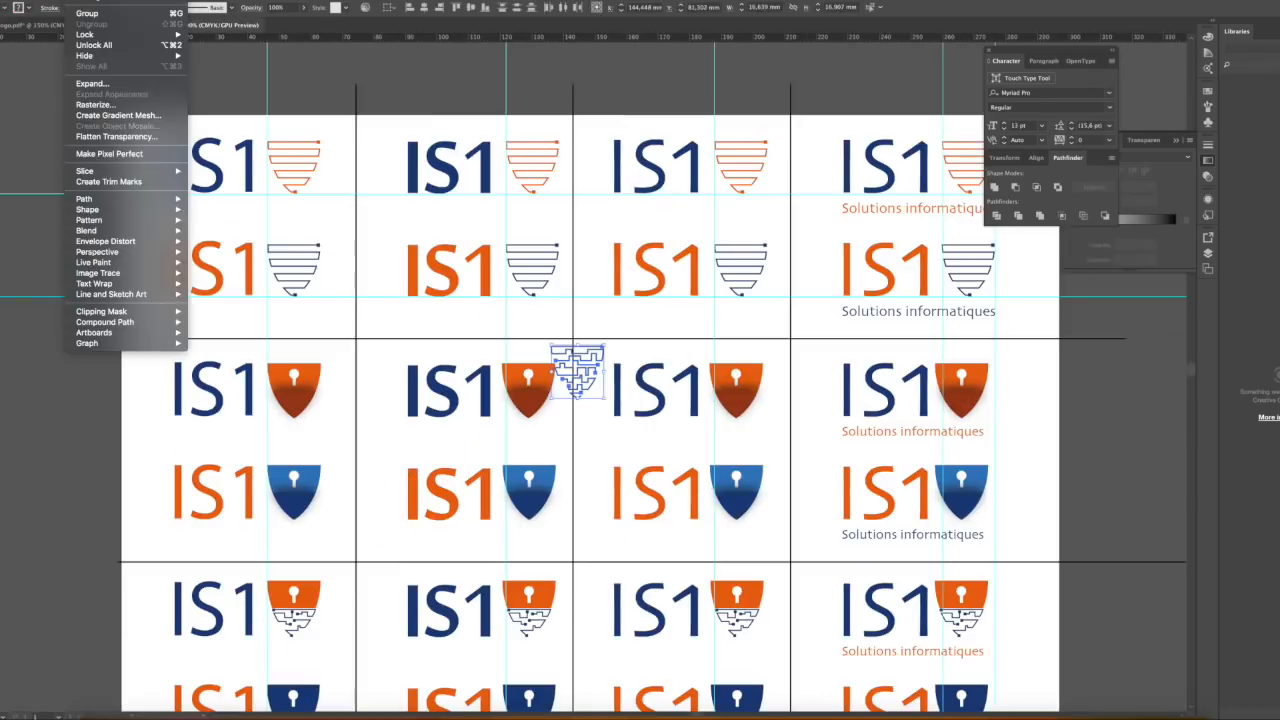
pyautogui.press('super+plus')
pyautogui.hscroll(-4, 311, 291)
pyautogui.moveTo(713, 363); pyautogui.dragTo(309, 516)
pyautogui.click(302, 530)
pyautogui.press('Delete')
# Add a horizontal guide at the fourth row's lettering top and copy the blue circuit-line shield across that row
pyautogui.moveTo(366, 37); pyautogui.dragTo(366, 478)
pyautogui.click(654, 522)
pyautogui.press('Delete')
pyautogui.moveTo(324, 518); pyautogui.dragTo(682, 518)
pyautogui.hscroll(5, 690, 518)
pyautogui.moveTo(414, 513); pyautogui.dragTo(1069, 513)
# Delete the third row's first keyhole shield and paste the circuit-line shield from the emblem sheet in its place
pyautogui.hscroll(-4, 1069, 513)
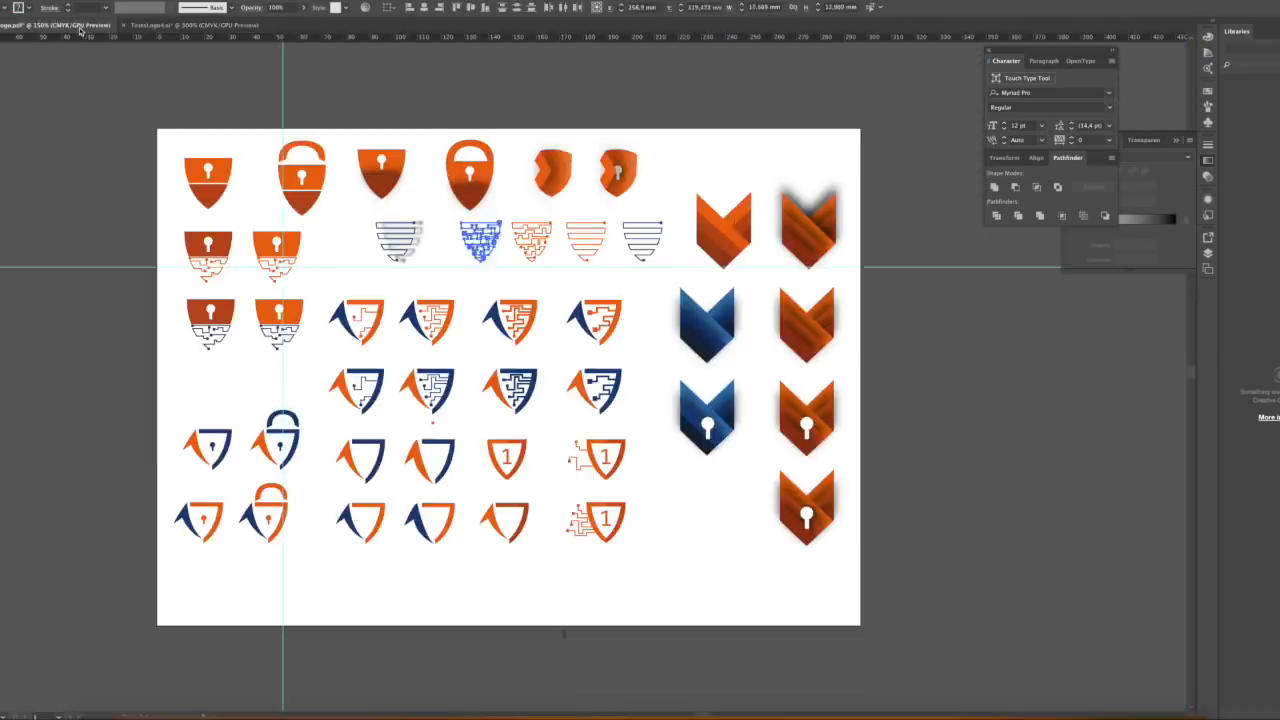
pyautogui.click(242, 372)
pyautogui.press('Delete')
pyautogui.press('super+v')
pyautogui.moveTo(568, 371); pyautogui.dragTo(223, 354)
pyautogui.press('Delete')
# Place a circuit-line shield beside the third row's second lettering, recolouring it orange and deleting the keyhole shield there
pyautogui.click(272, 498)
pyautogui.moveTo(272, 496); pyautogui.dragTo(614, 343)
pyautogui.click(5, 9)
pyautogui.click(39, 27)
pyautogui.click(612, 378)
pyautogui.press('Delete')
# Copy the orange circuit-line shield beside the third row's third and fourth IS1 letterings
pyautogui.hscroll(4, 748, 354)
pyautogui.keyDown('alt'); pyautogui.moveTo(446, 354); pyautogui.dragTo(748, 354); pyautogui.keyUp('alt')
pyautogui.hscroll(4, 866, 352)
pyautogui.keyDown('alt'); pyautogui.moveTo(533, 352); pyautogui.dragTo(874, 352); pyautogui.keyUp('alt')
# Replace the third- and fourth-row taglines with copies of the enlarged taglines from the two rows above
pyautogui.click(852, 412)
pyautogui.press('Delete')
pyautogui.click(863, 567)
pyautogui.press('Delete')
pyautogui.keyDown('alt'); pyautogui.moveTo(883, 77); pyautogui.dragTo(883, 414); pyautogui.keyUp('alt')
pyautogui.press('super+minus')
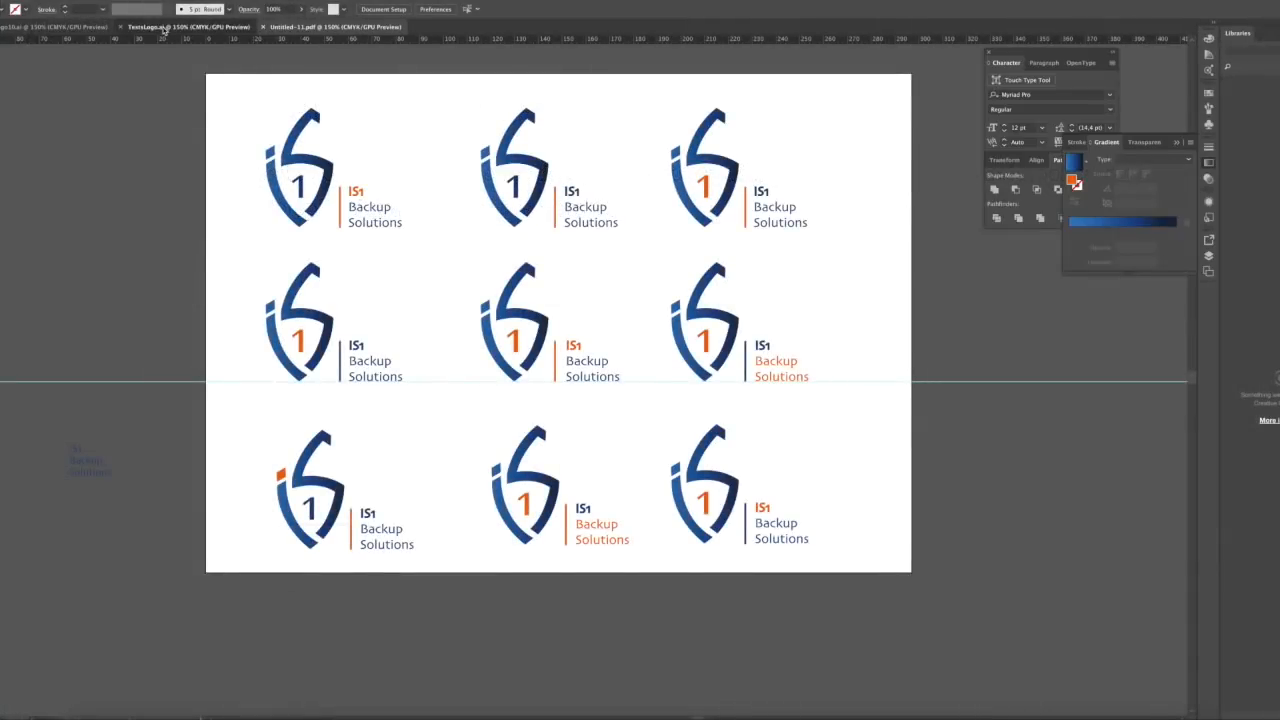
# Review the emblem sheet, the orange padlock-plus-IS1 concept sheet and the blue Backup Solutions logo sheet
pyautogui.click(165, 28)
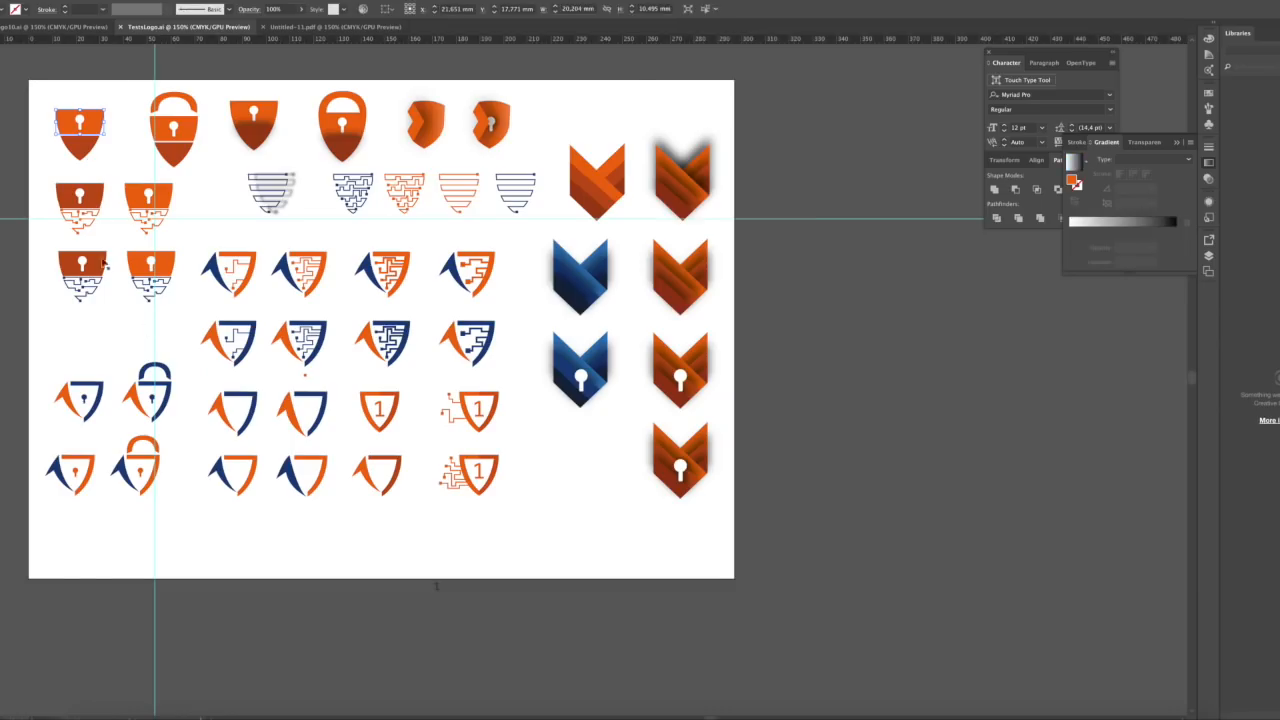
pyautogui.click(44, 28)
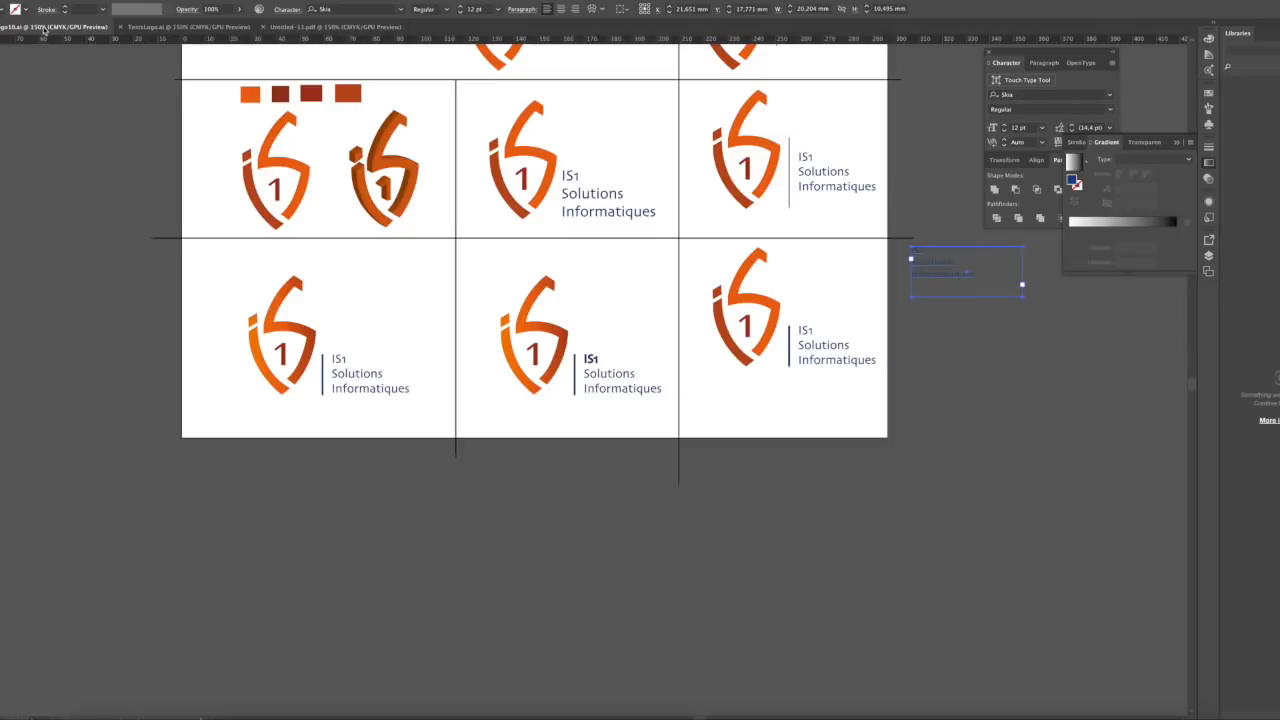
pyautogui.scroll(3, 527, 272)
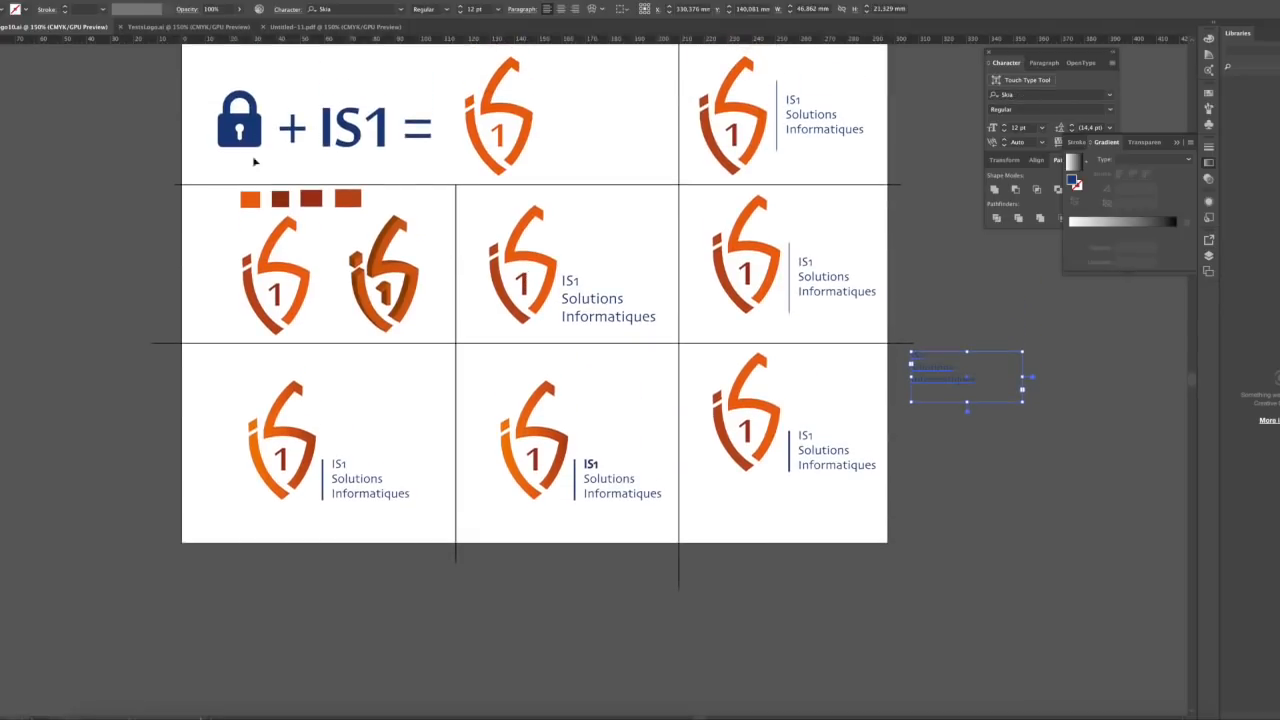
pyautogui.scroll(1, 677, 225)
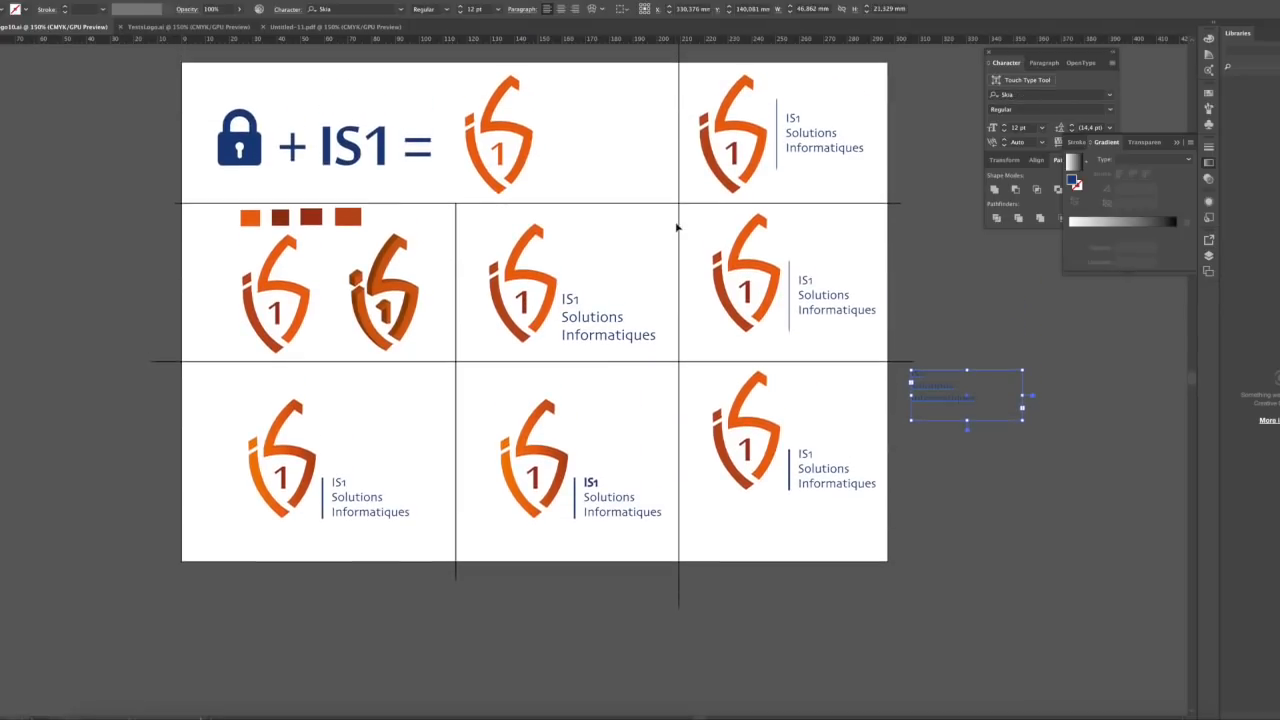
pyautogui.click(977, 303)
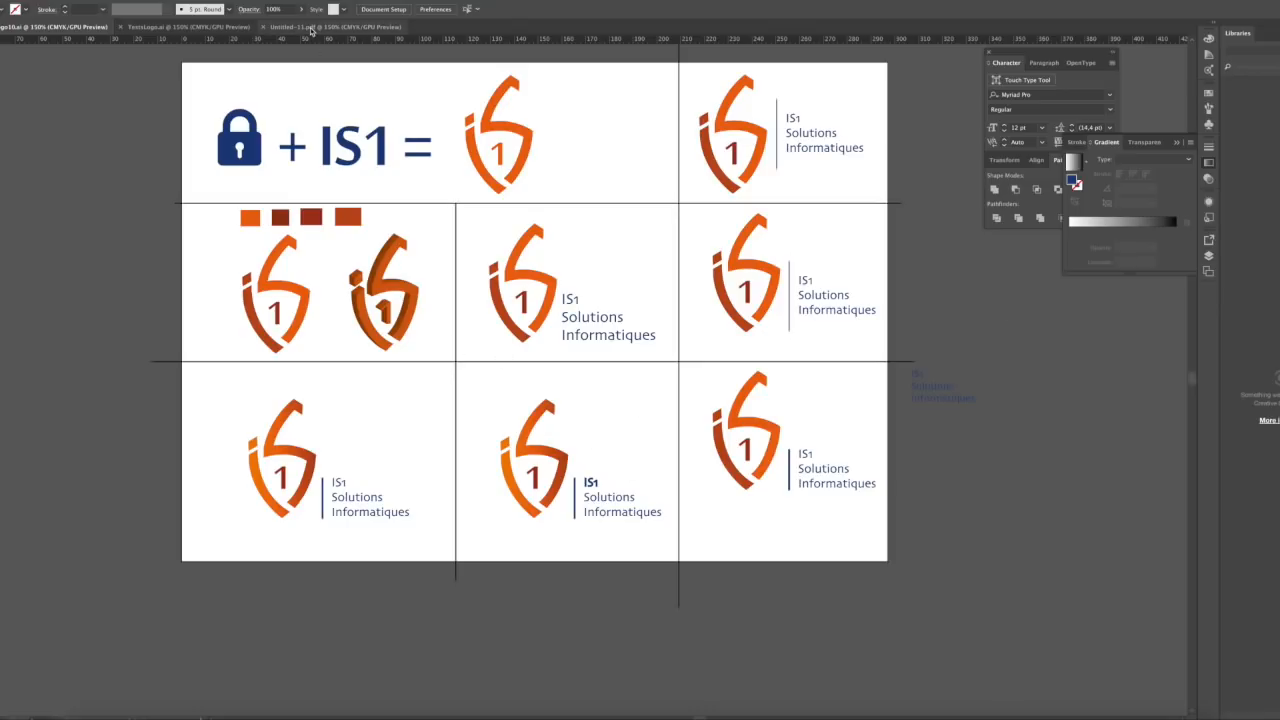
pyautogui.click(340, 27)
pyautogui.scroll(-1, 908, 278)
pyautogui.scroll(1, 908, 278)
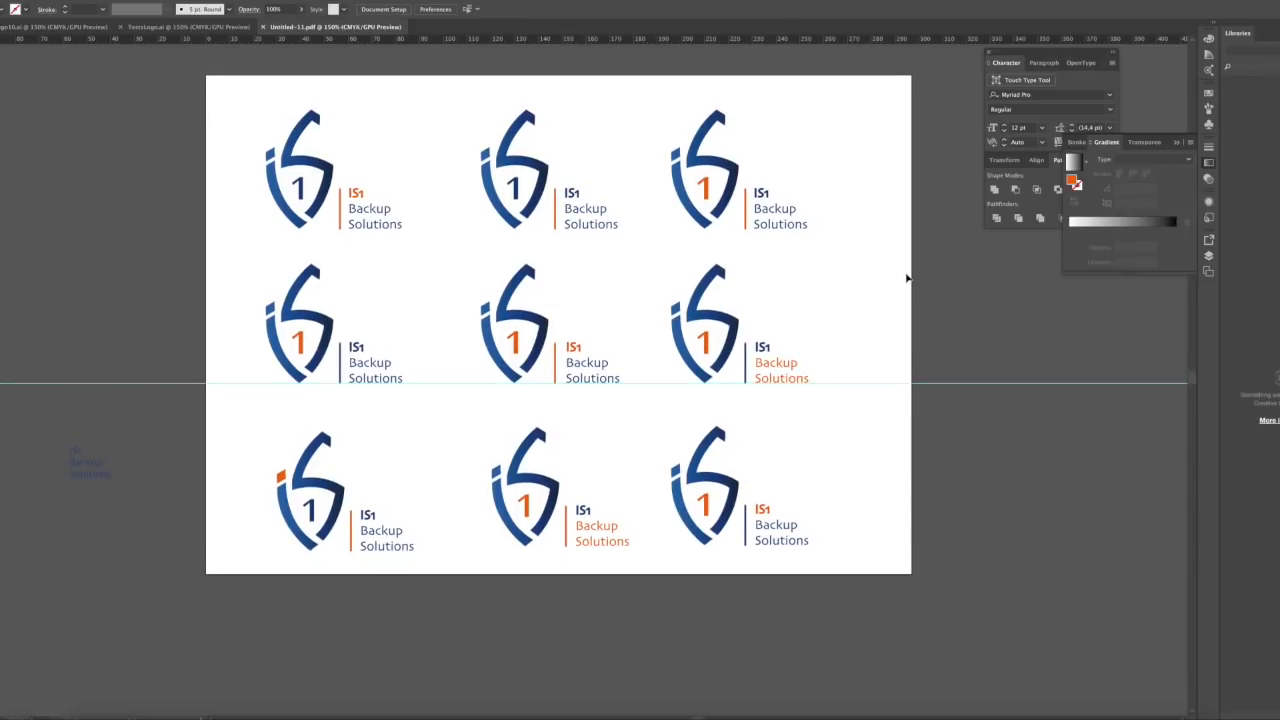